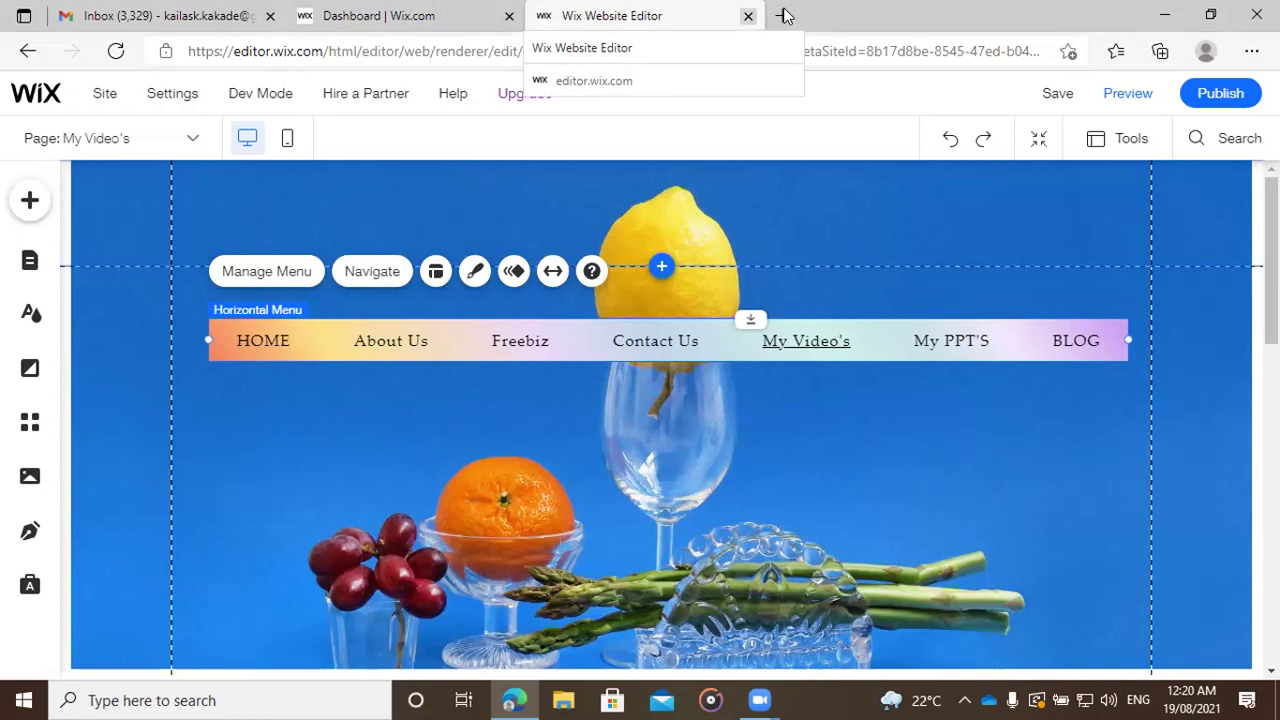
Step: Open Google in a new browser tab, and return to the Wix Website Editor tab
click(785, 15)
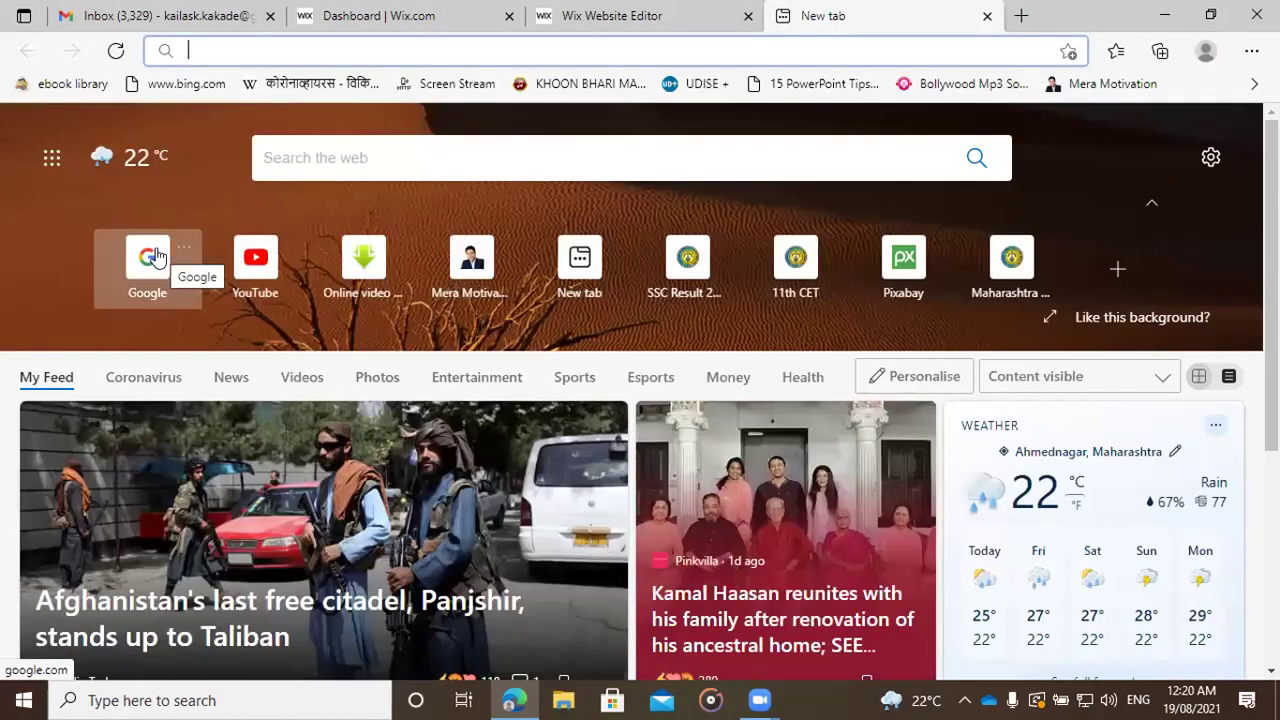
click(152, 258)
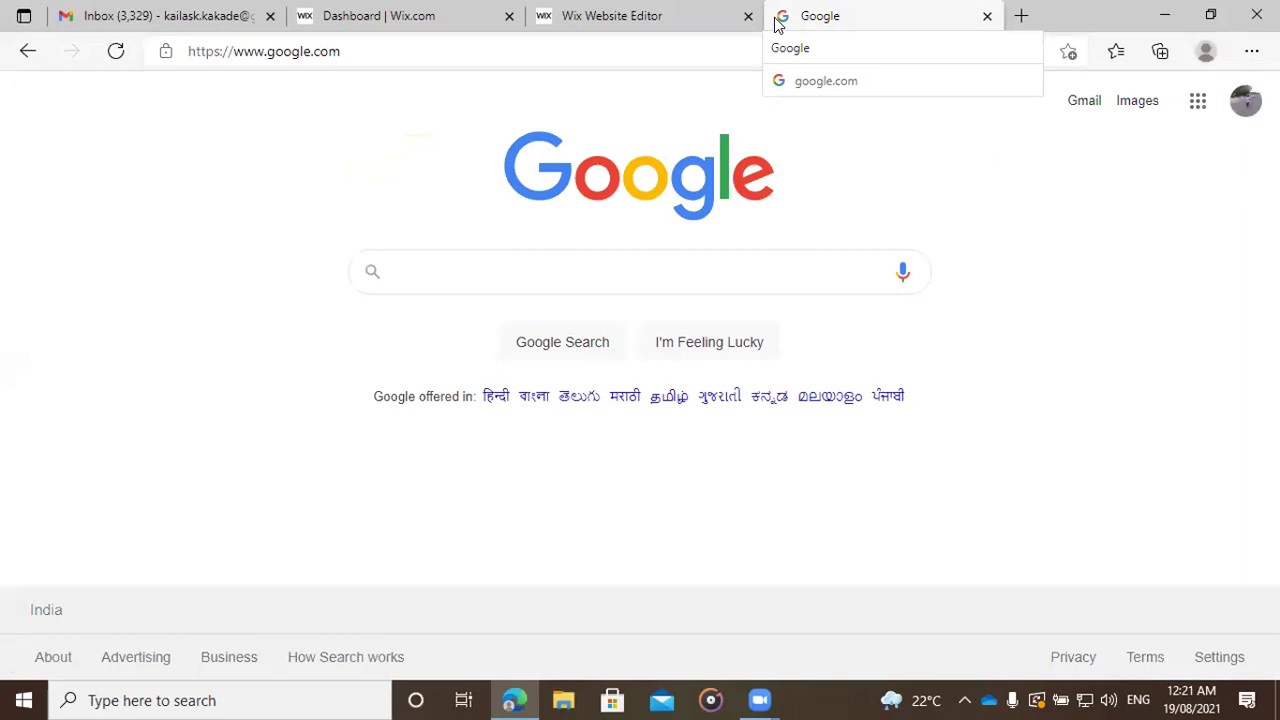
click(660, 14)
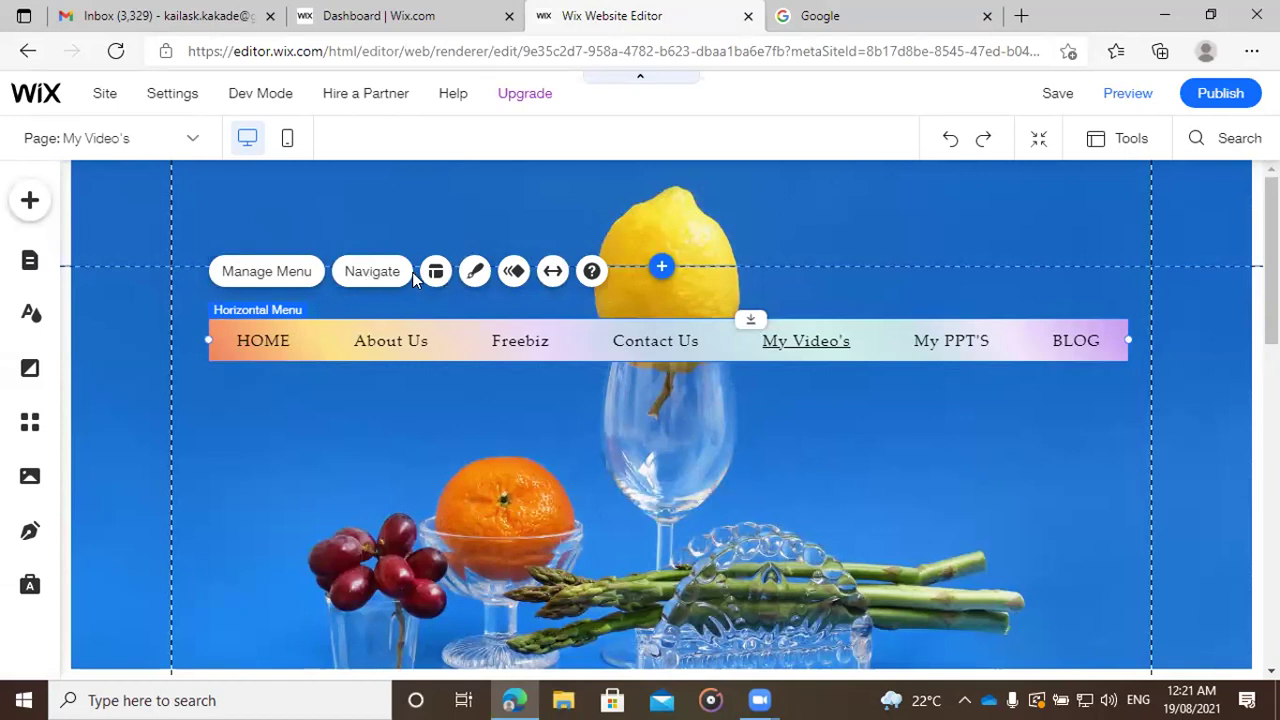
Step: Browse the preset designs for the horizontal menu and apply the black textured one with white text
click(472, 279)
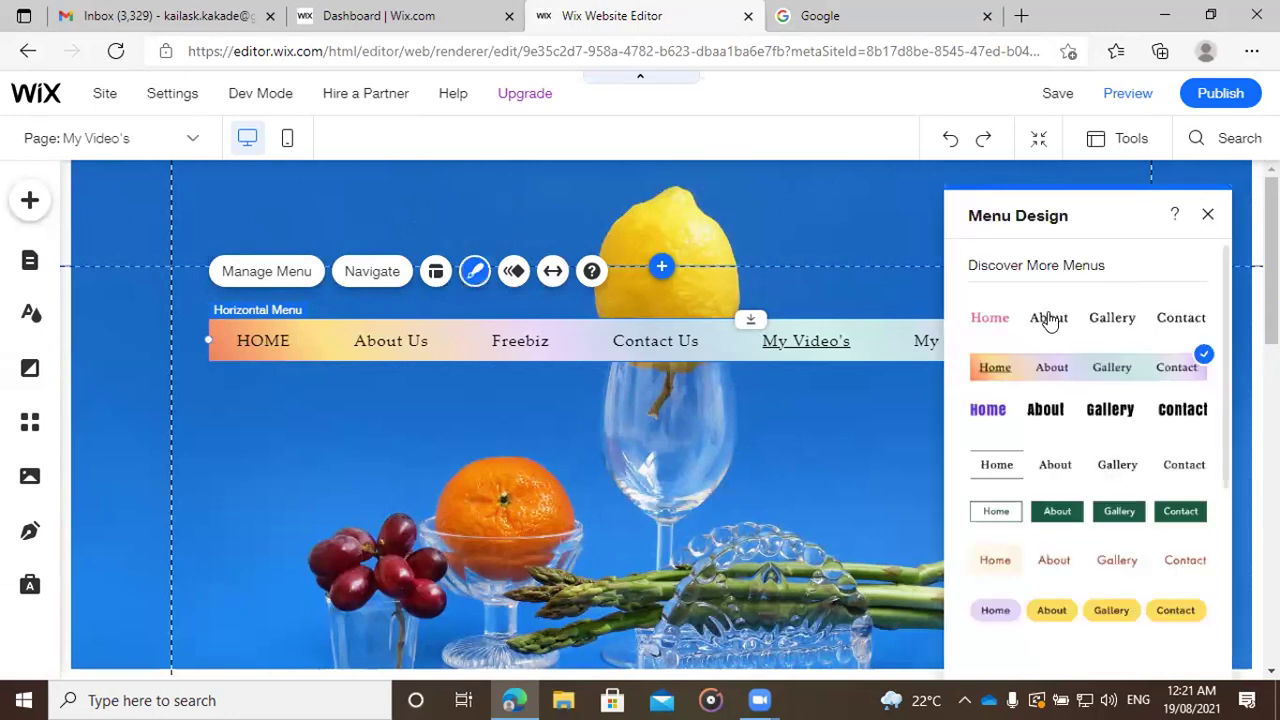
scroll(1071, 388, down, 1)
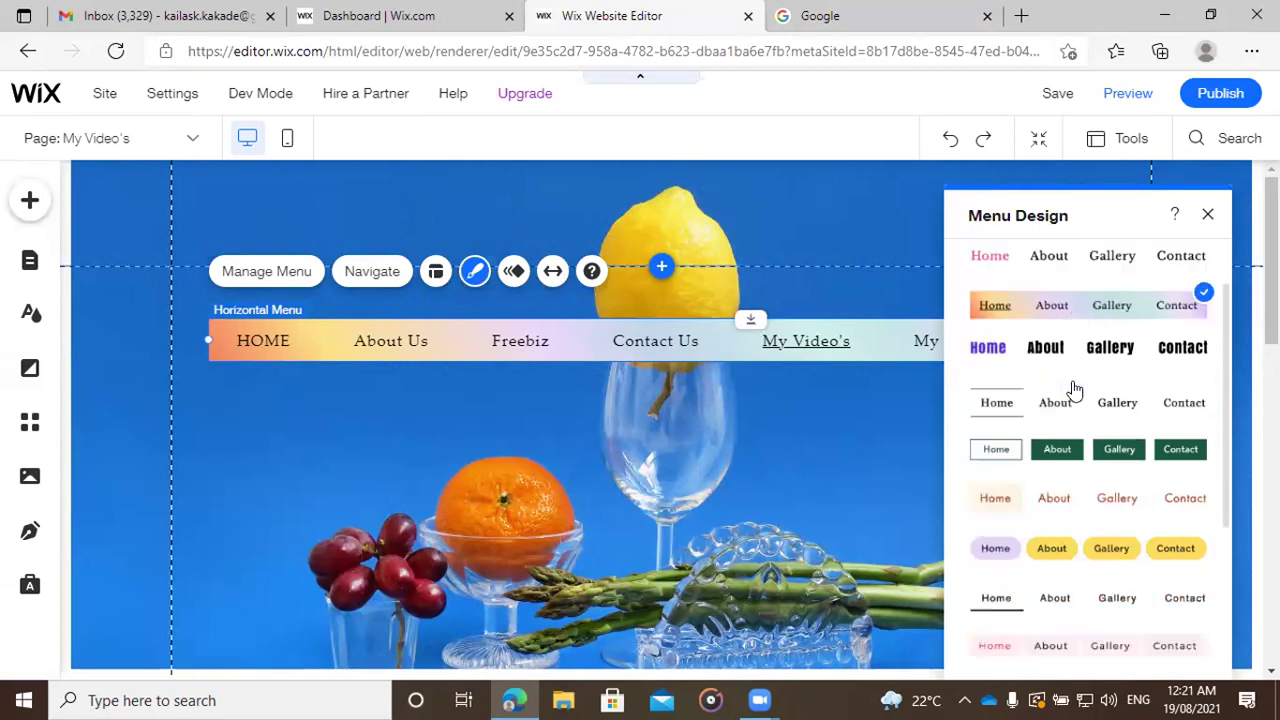
scroll(1073, 388, down, 1)
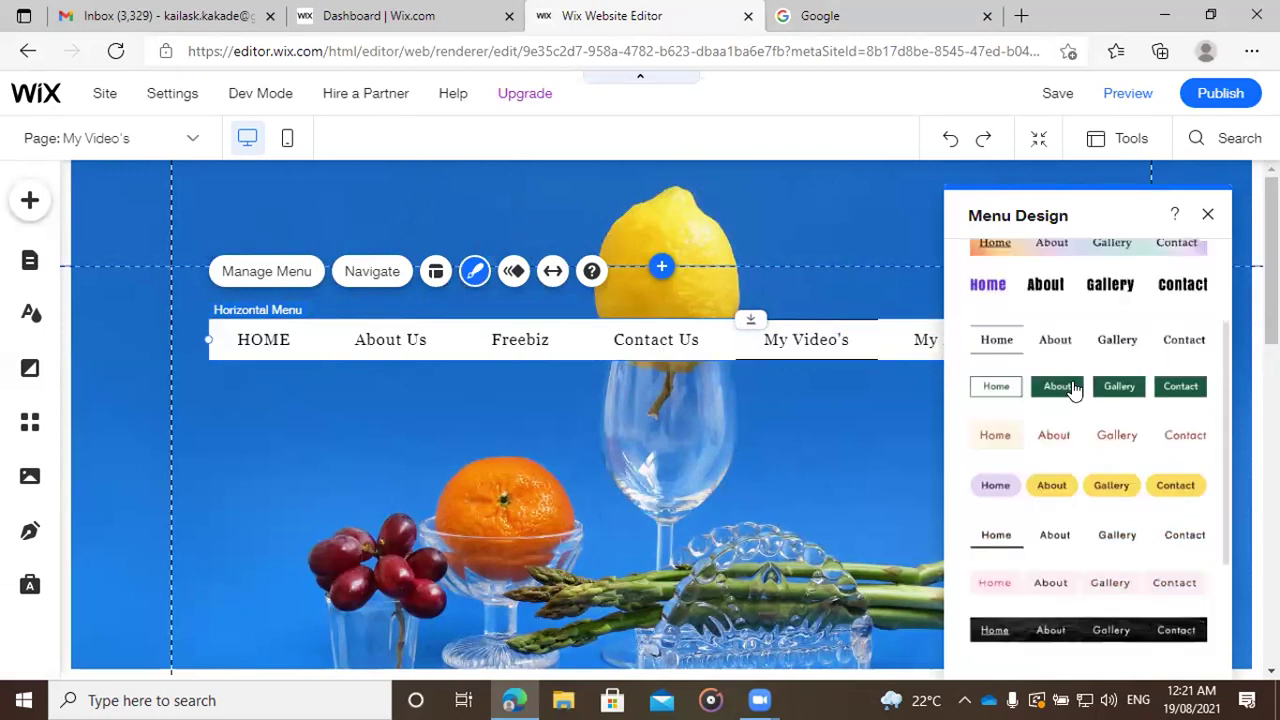
scroll(1071, 388, down, 1)
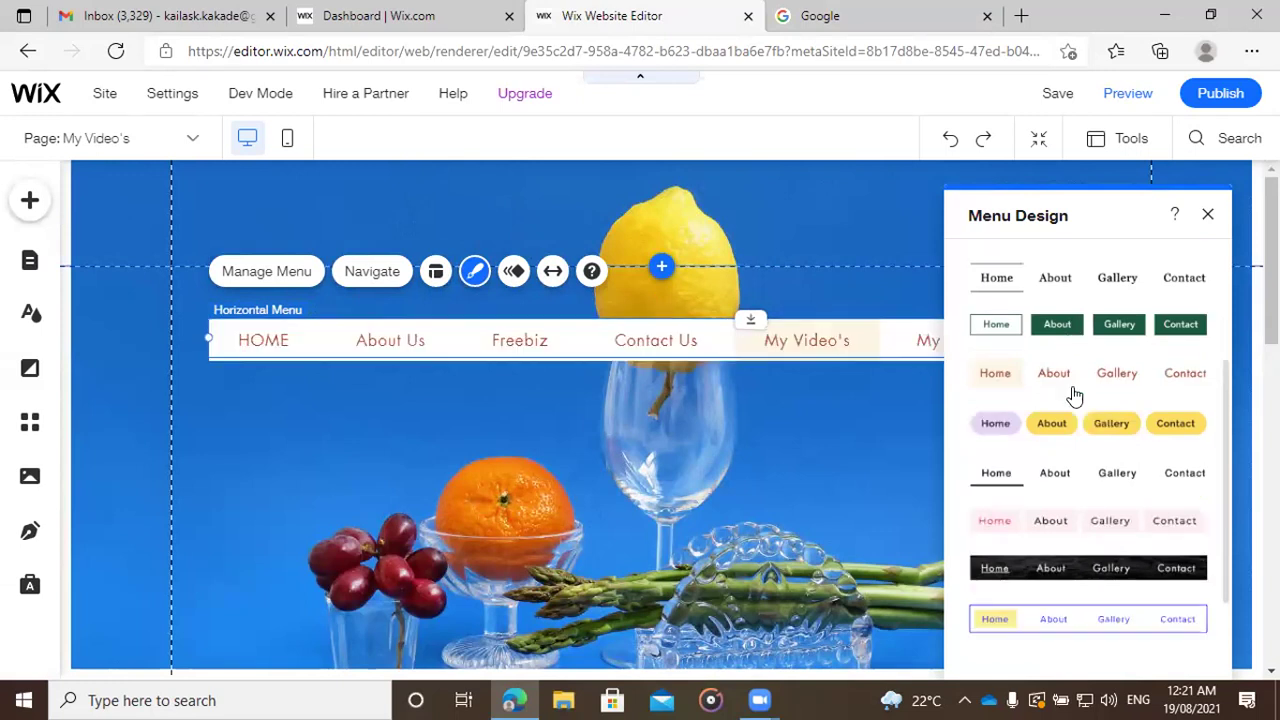
scroll(1090, 362, down, 1)
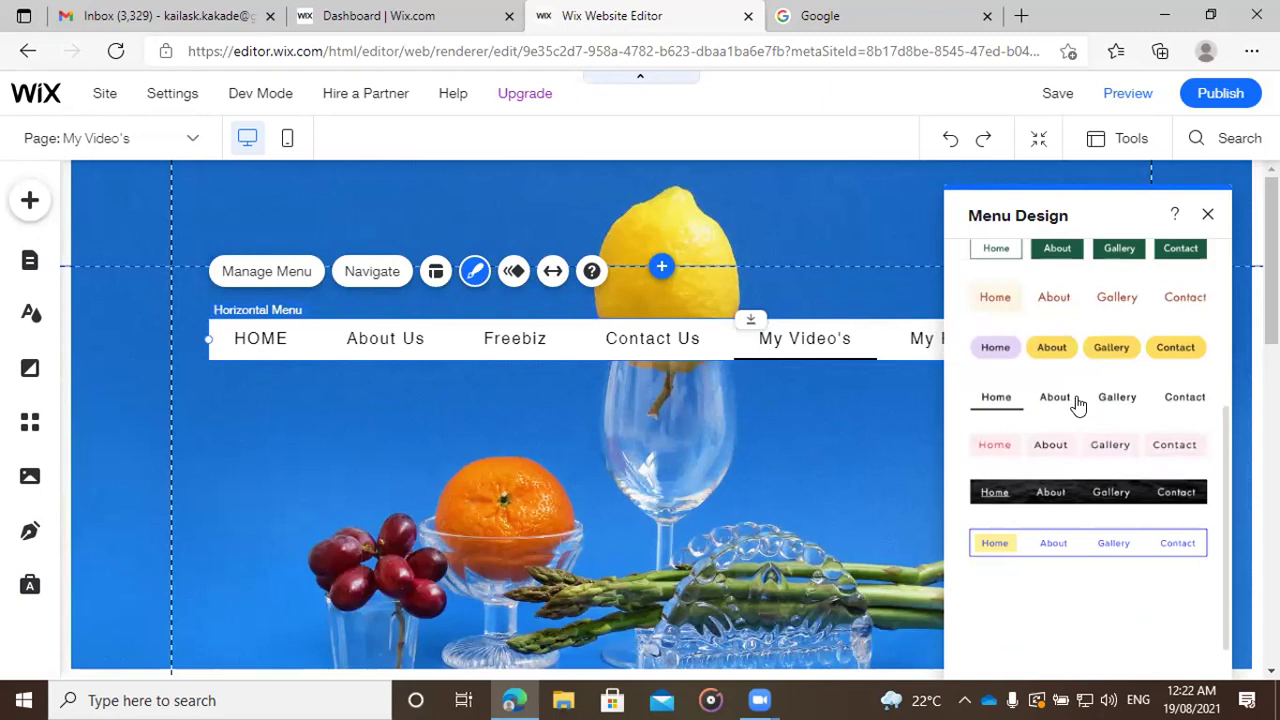
scroll(1077, 404, up, 1)
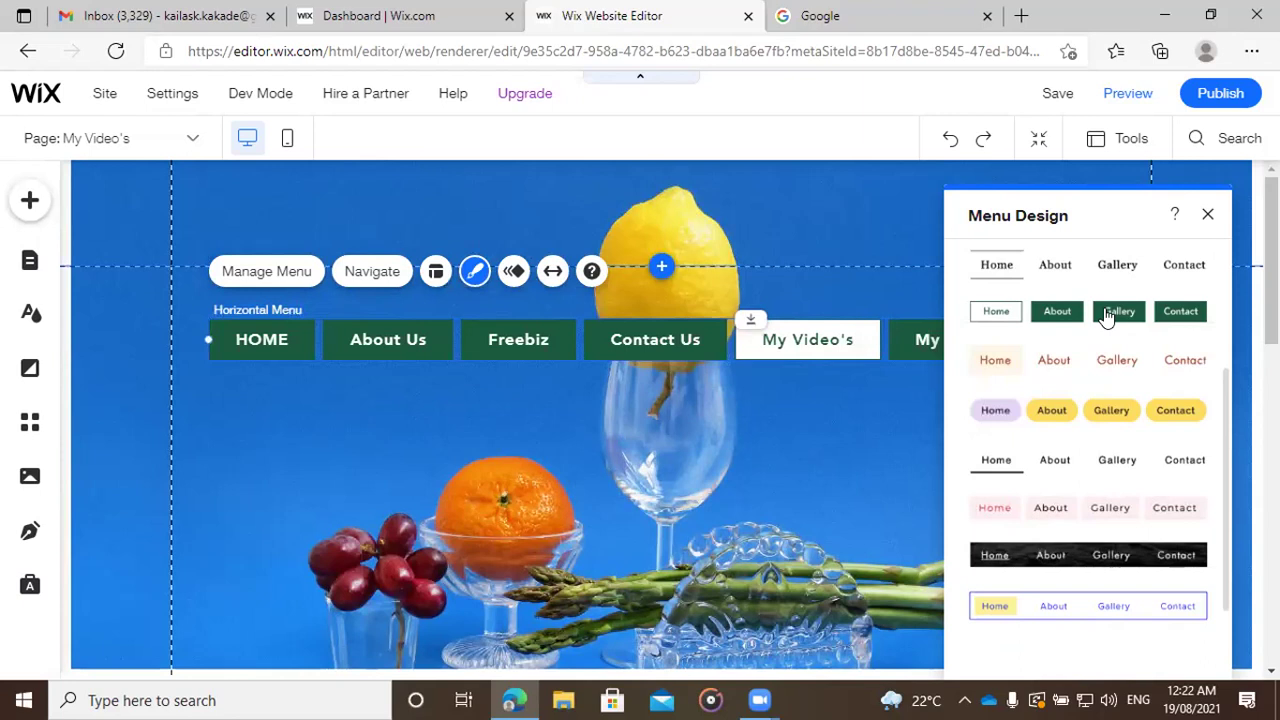
scroll(1107, 316, up, 1)
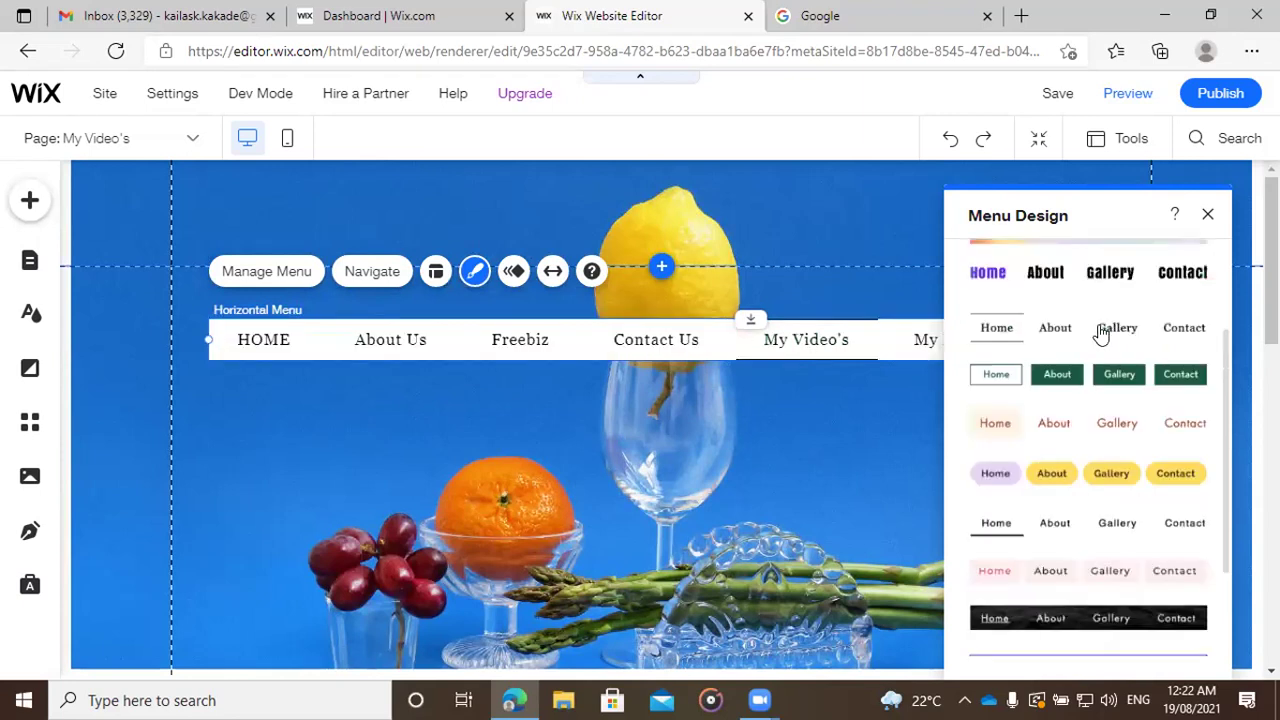
scroll(1100, 333, up, 1)
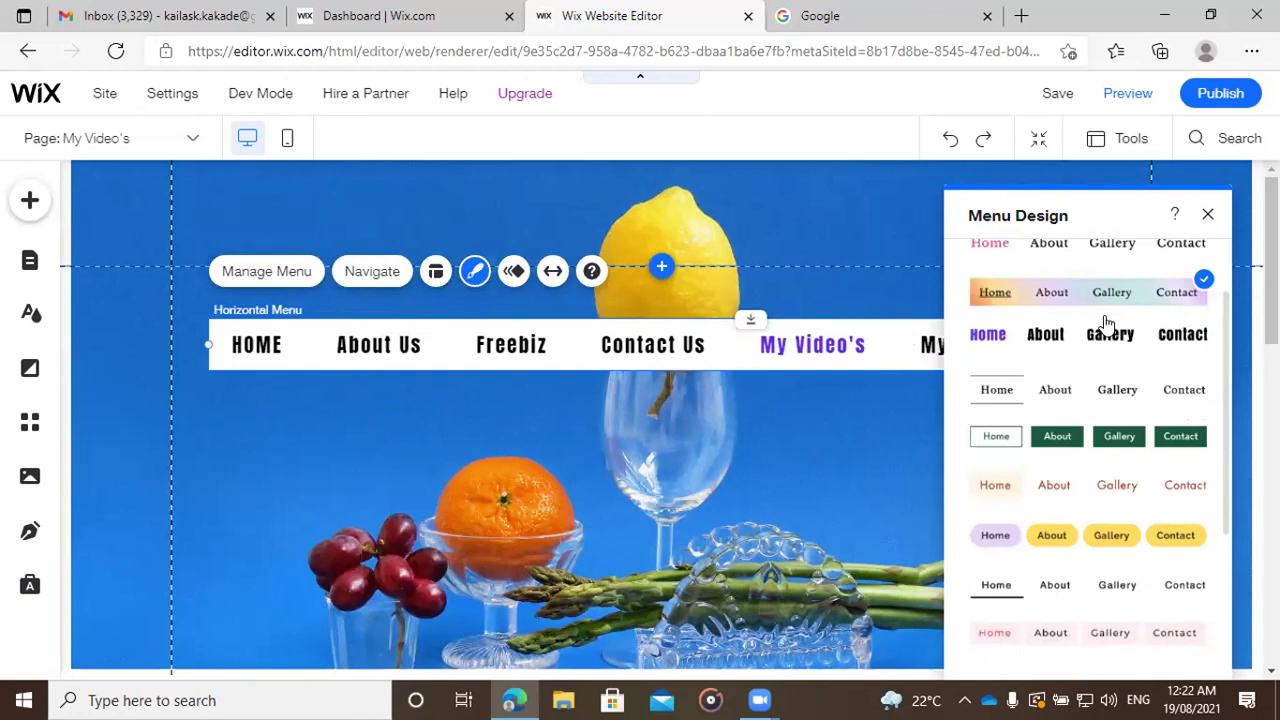
scroll(1104, 328, up, 1)
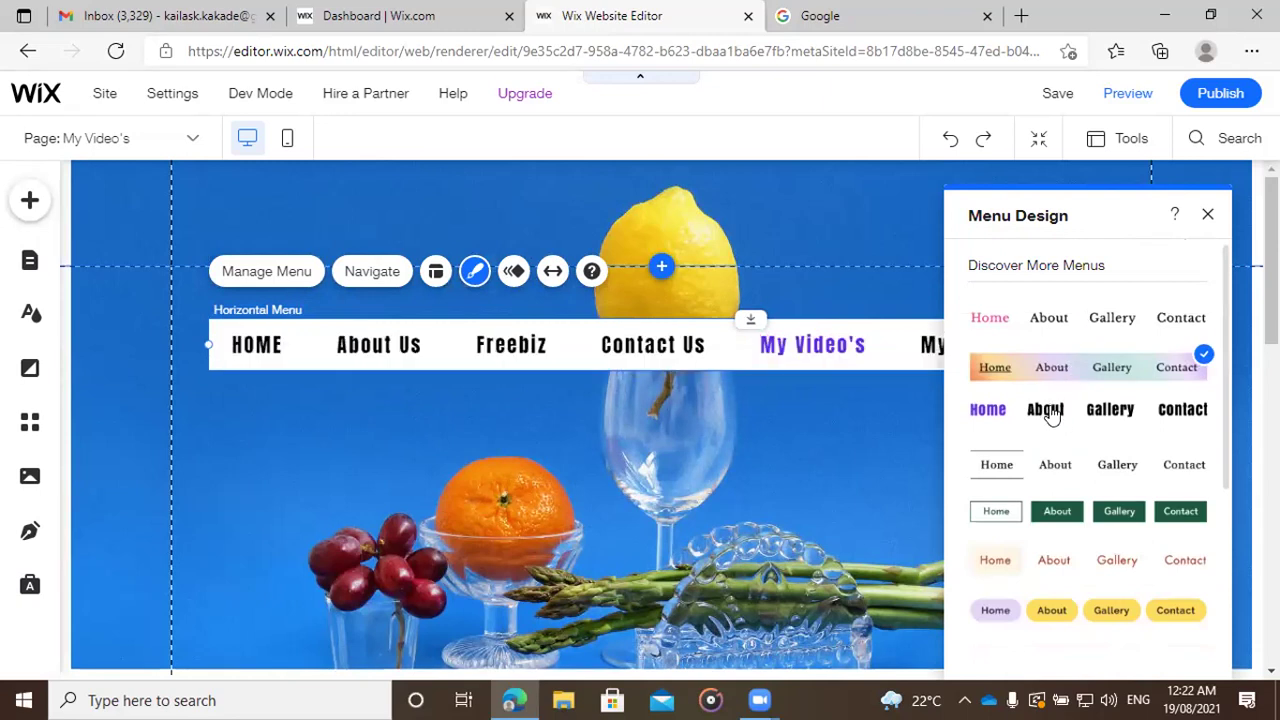
scroll(1051, 415, down, 1)
scroll(1051, 415, down, 3)
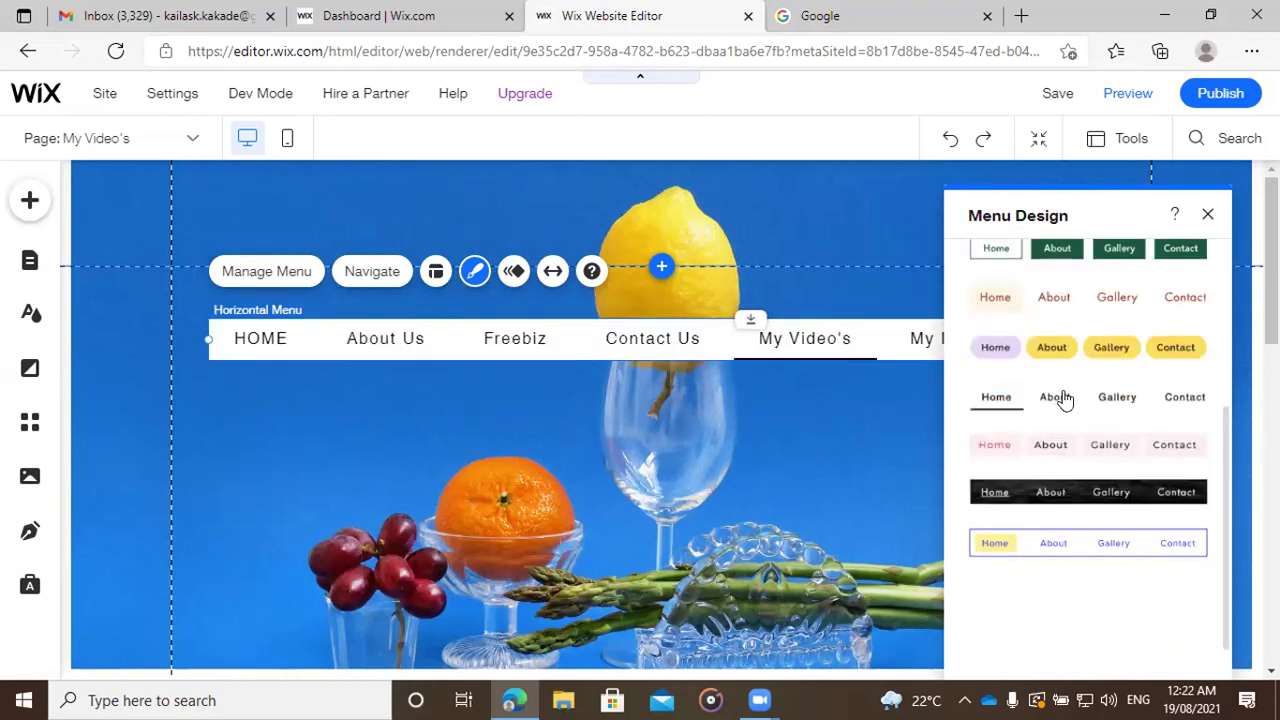
click(993, 497)
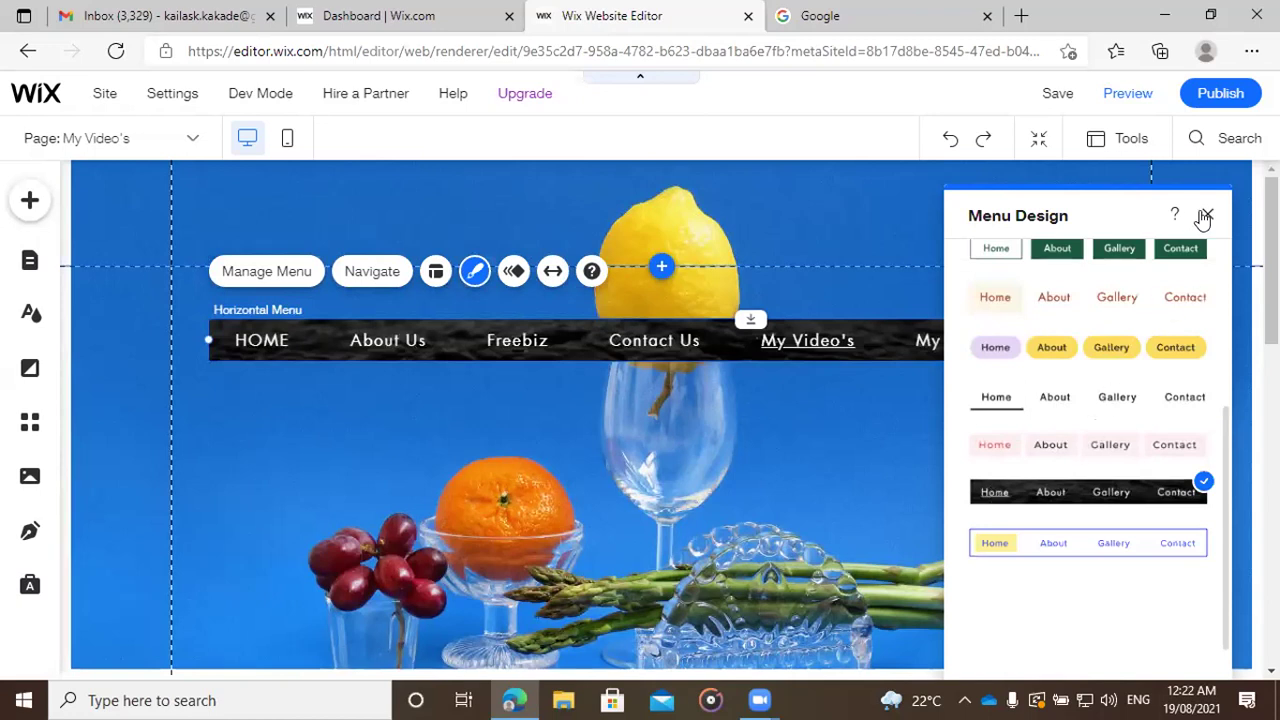
click(881, 225)
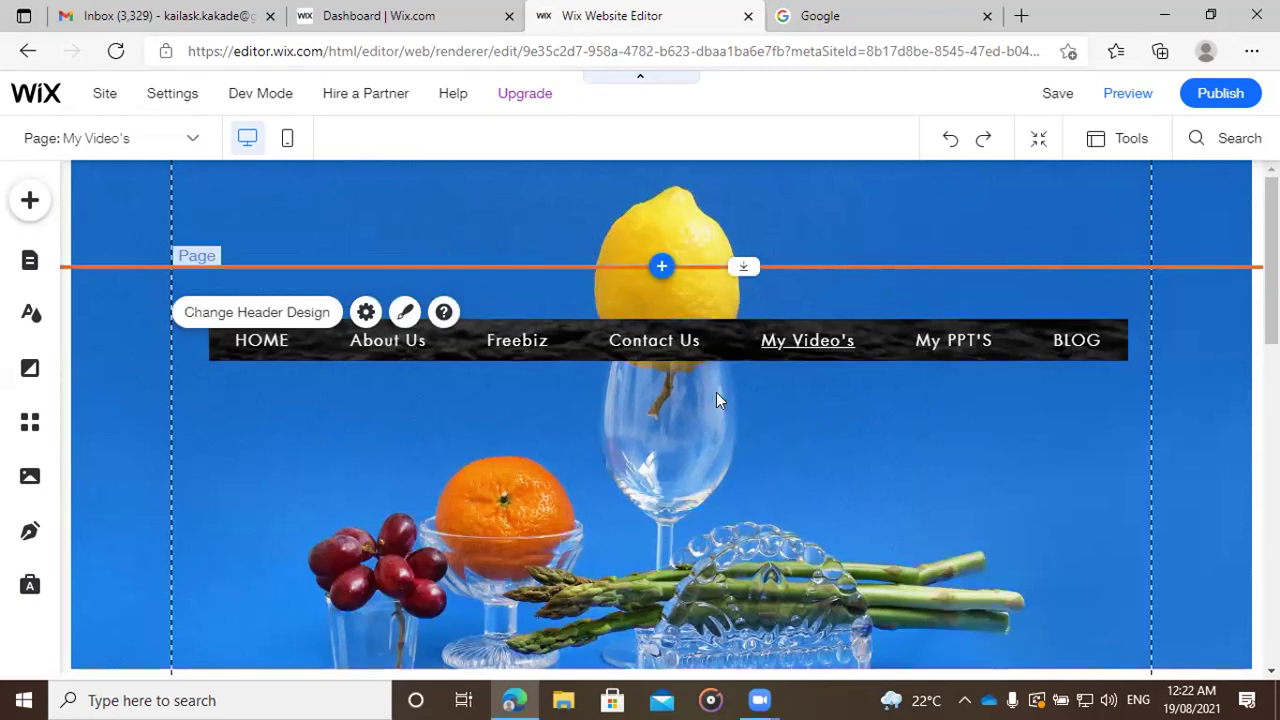
Step: Open the horizontal menu's layout settings and go to its spacing and alignment options
click(578, 333)
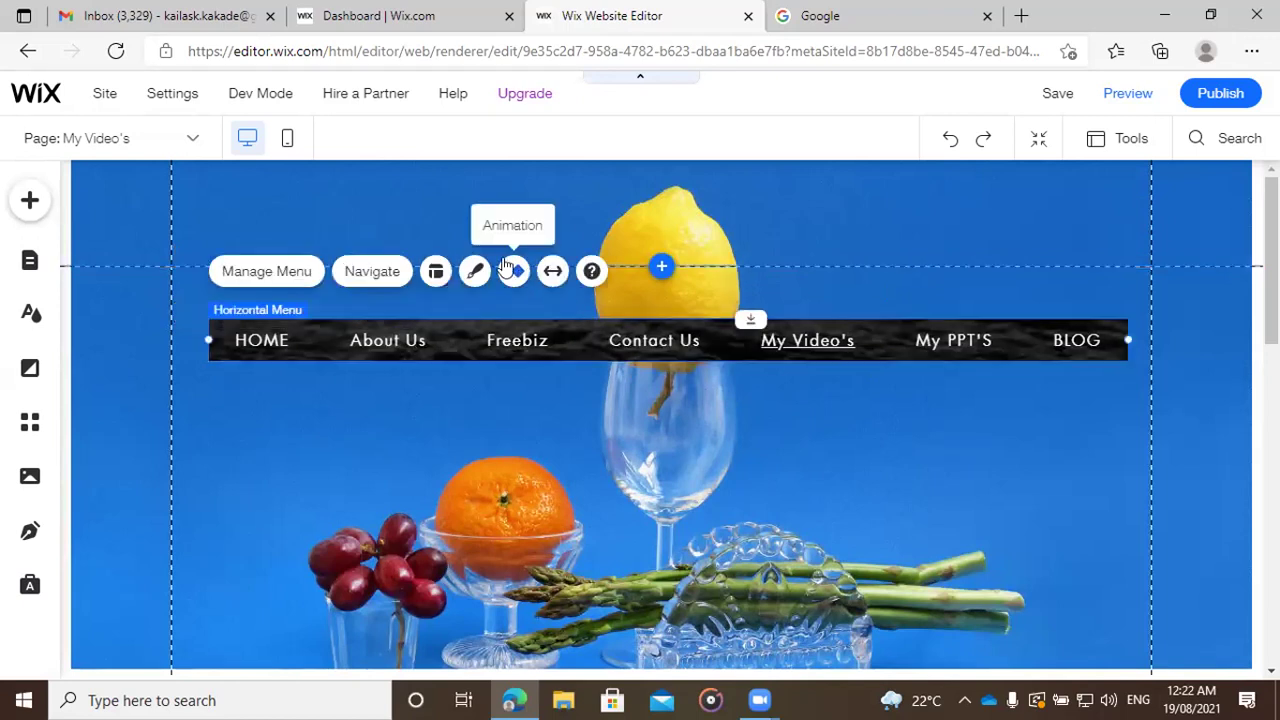
click(435, 272)
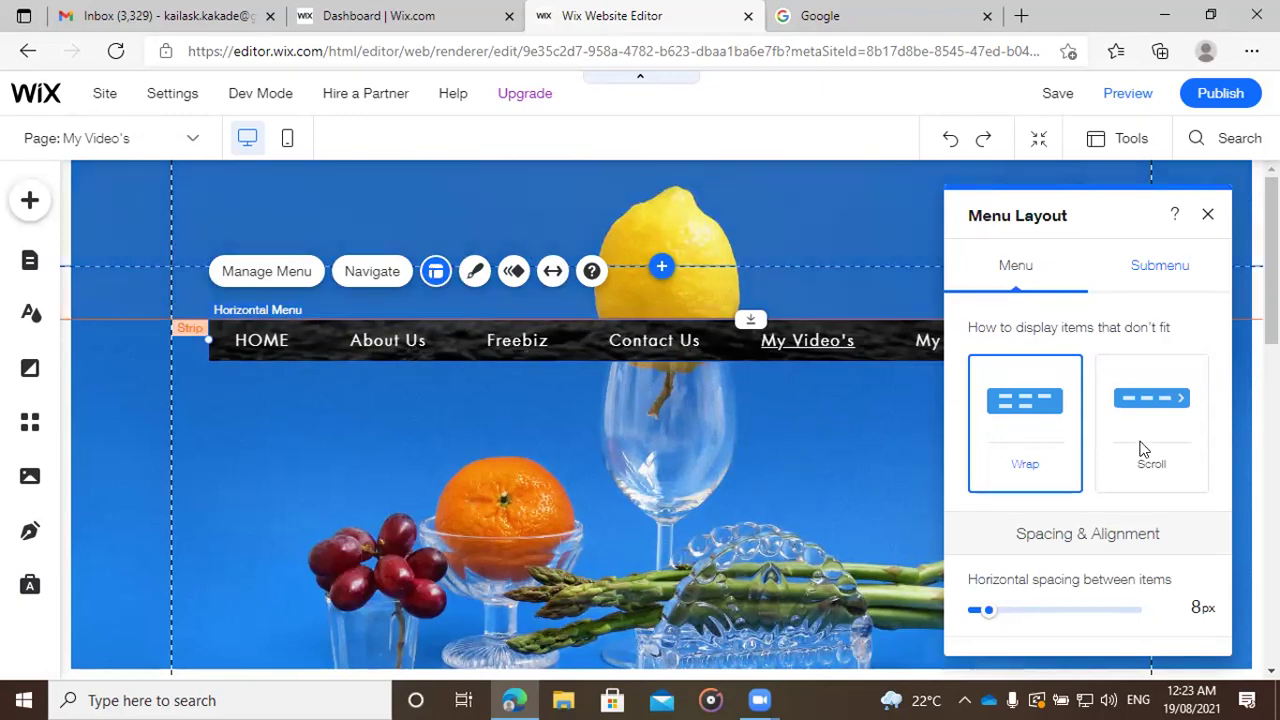
scroll(1143, 450, down, 1)
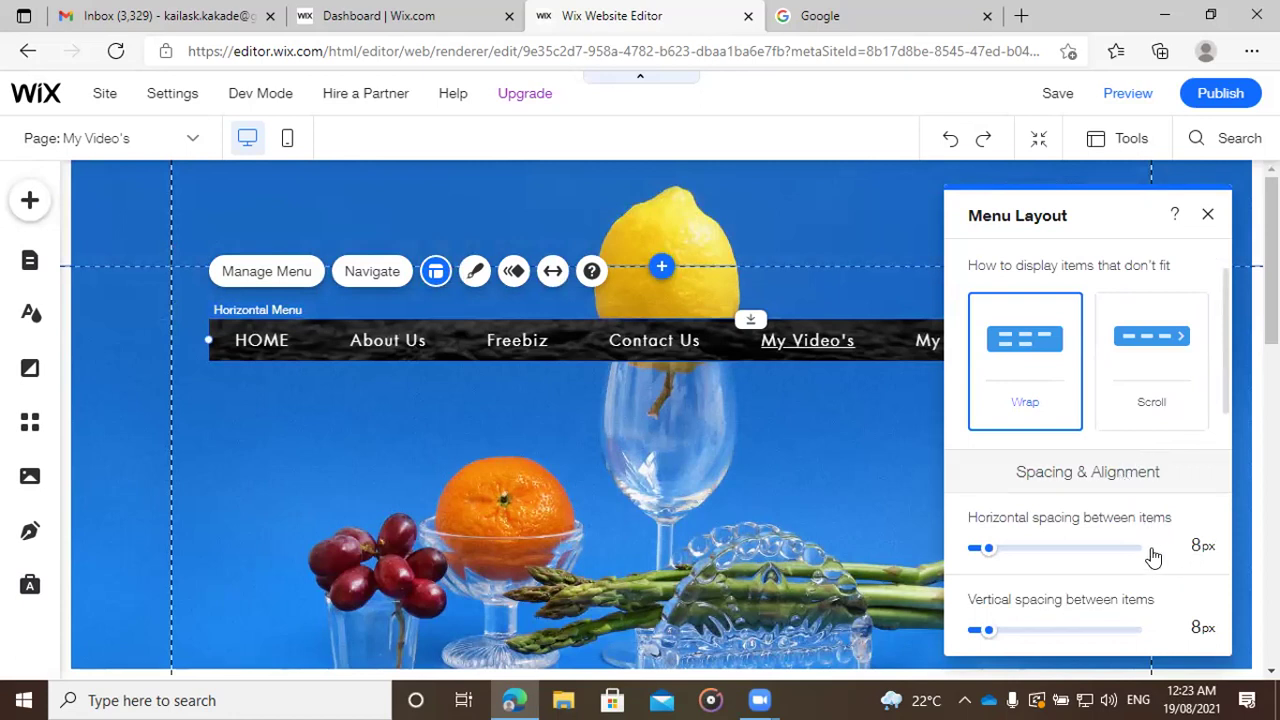
scroll(1176, 557, down, 1)
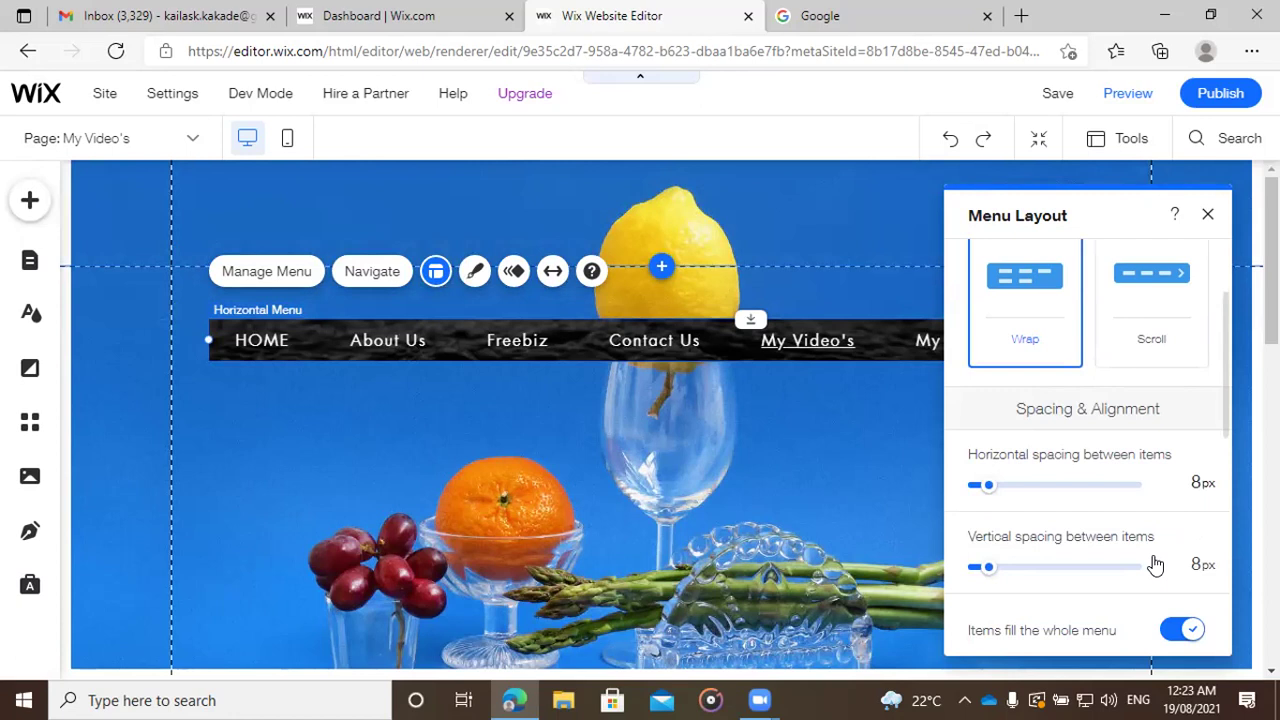
scroll(1155, 566, down, 1)
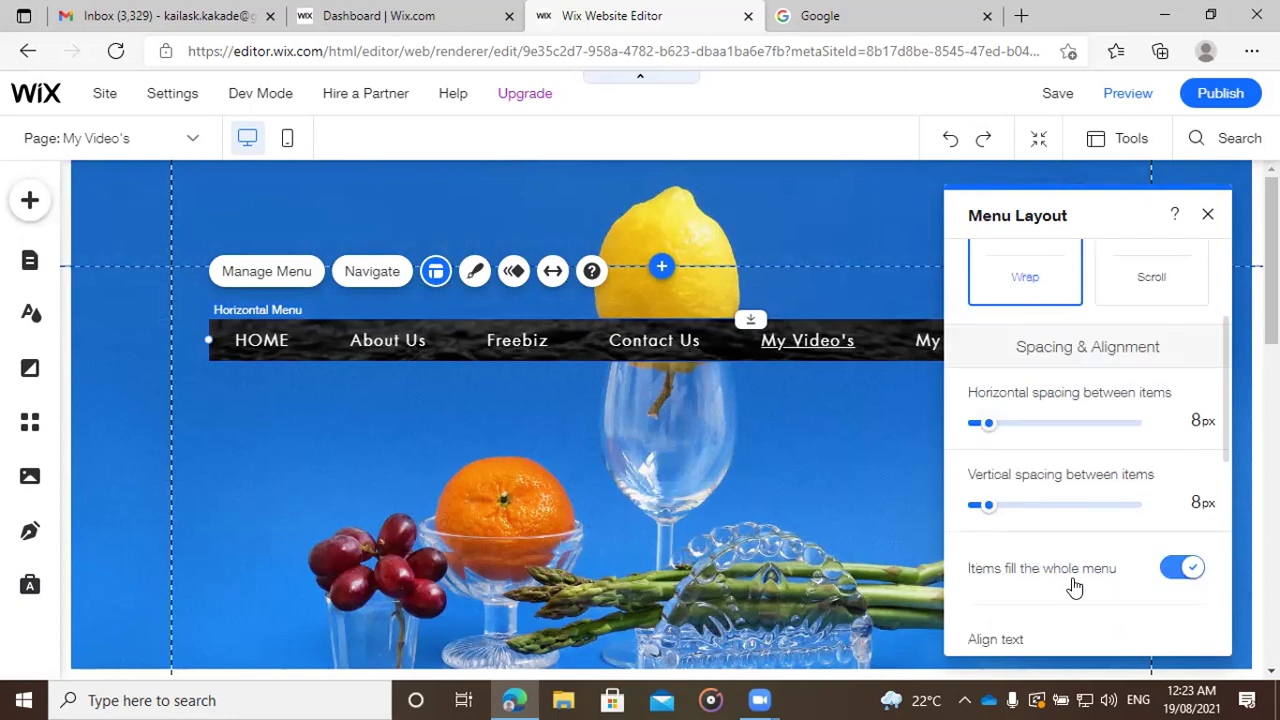
Step: Disable the option that makes the items fill the whole menu, and enable it again
click(1172, 568)
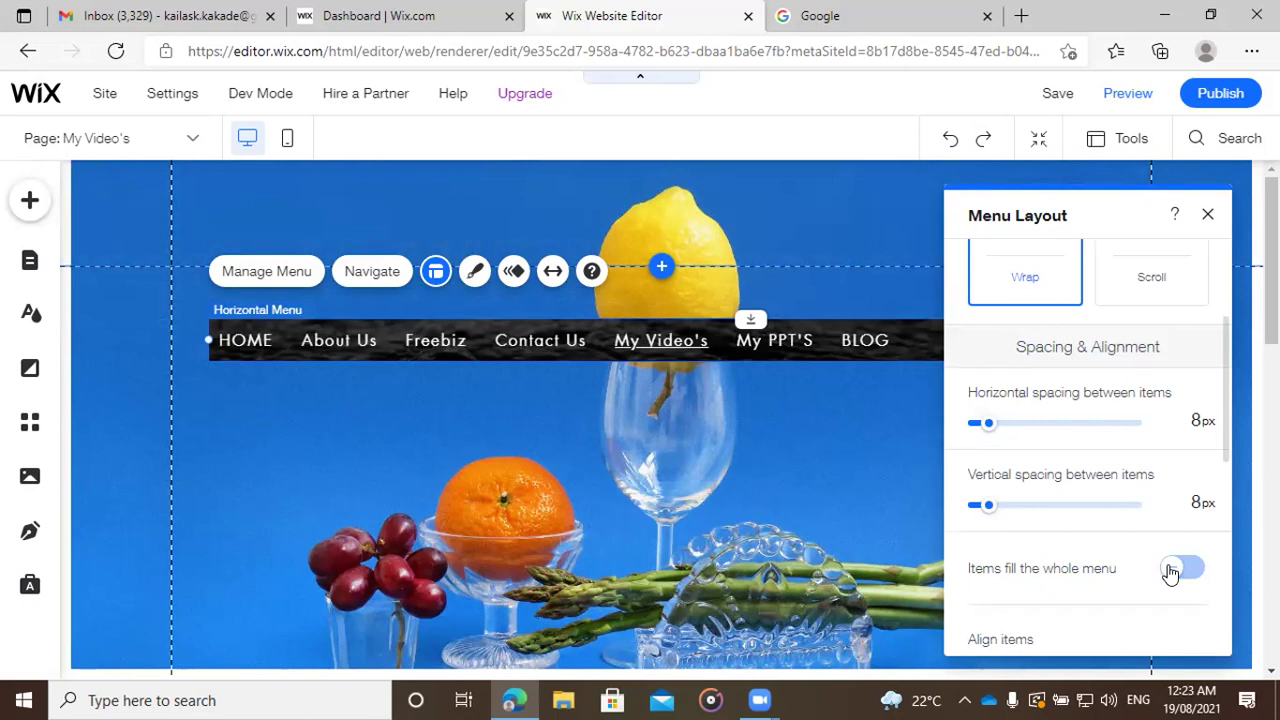
scroll(1172, 570, down, 1)
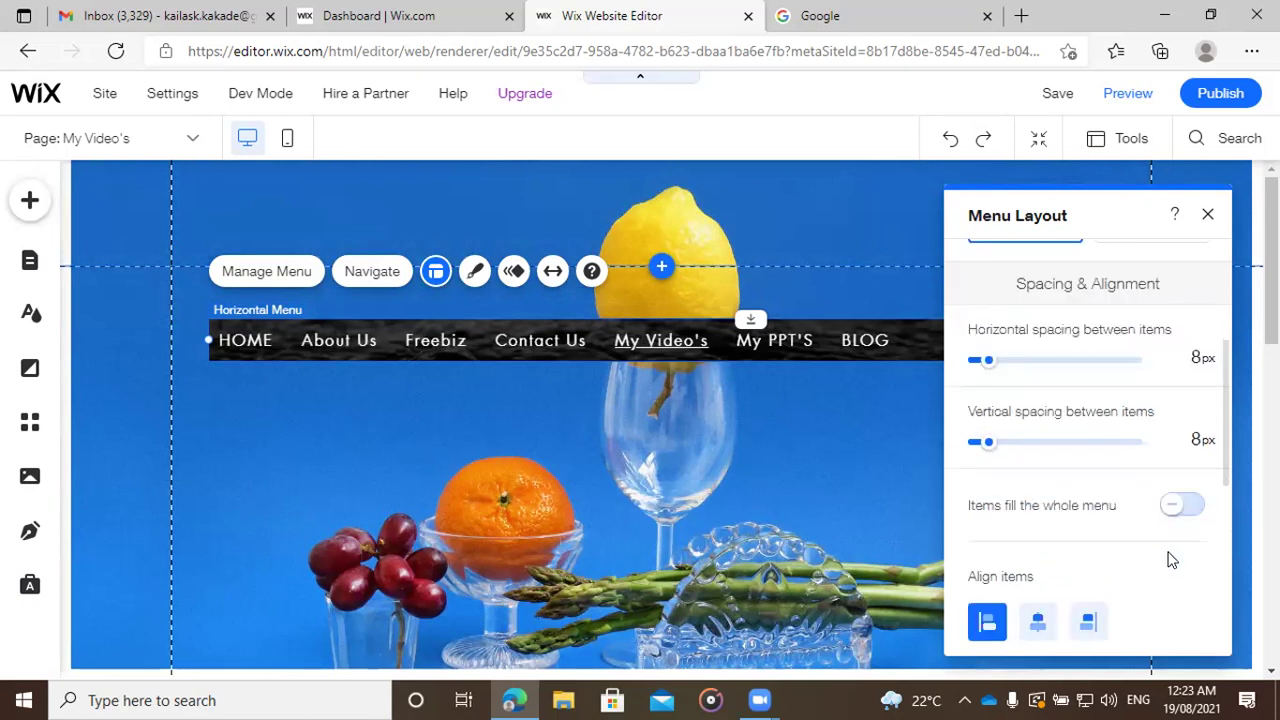
scroll(1170, 560, down, 1)
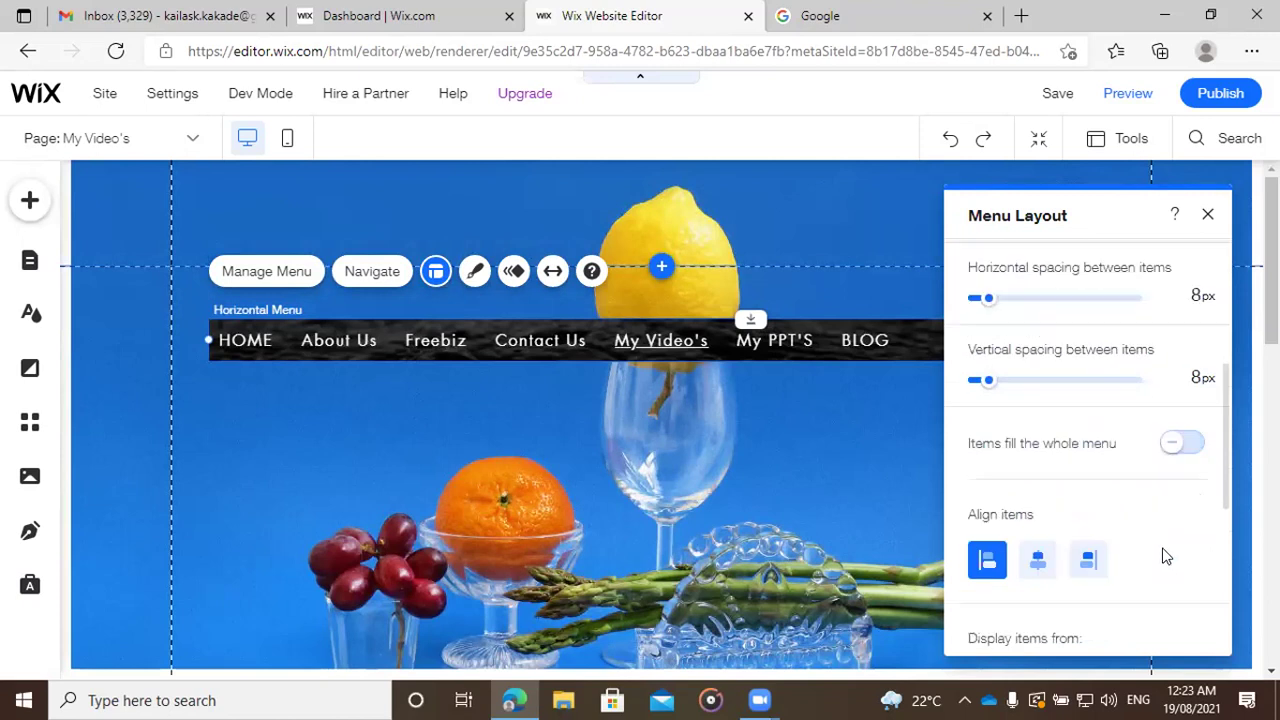
click(1196, 447)
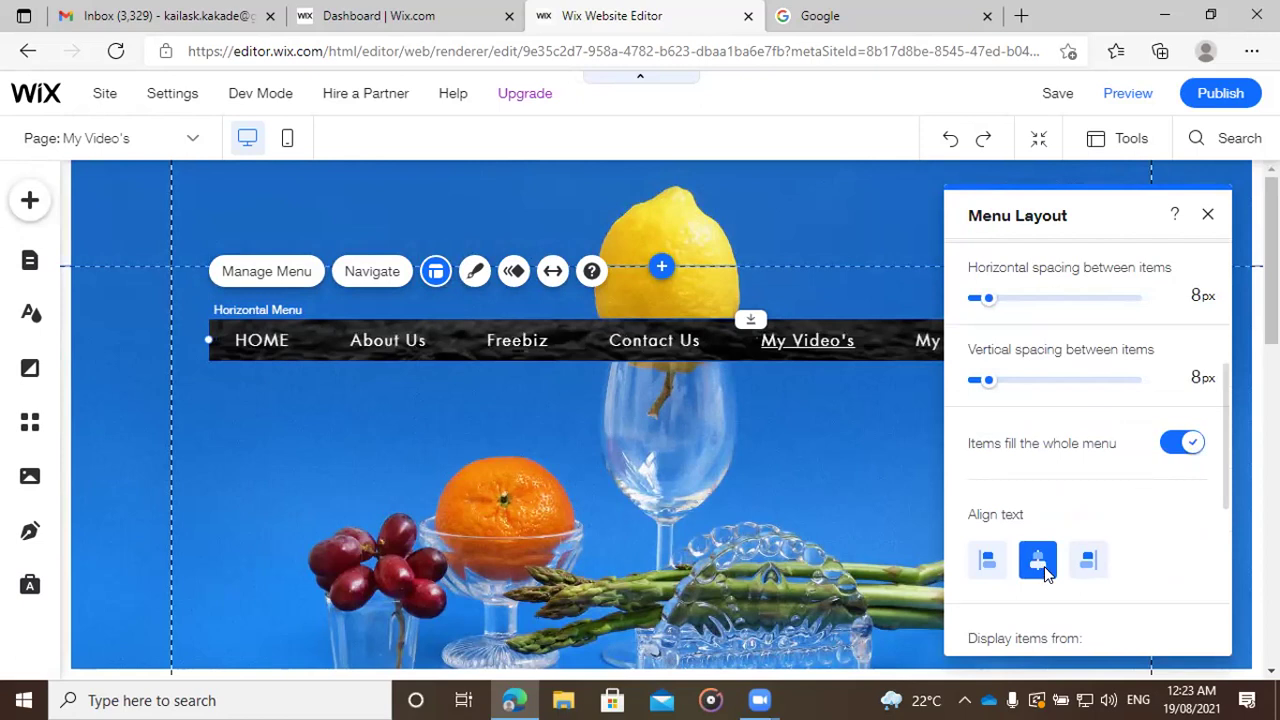
Step: Set the horizontal padding of the menu items to 12 px
scroll(1046, 572, down, 2)
scroll(1046, 572, down, 1)
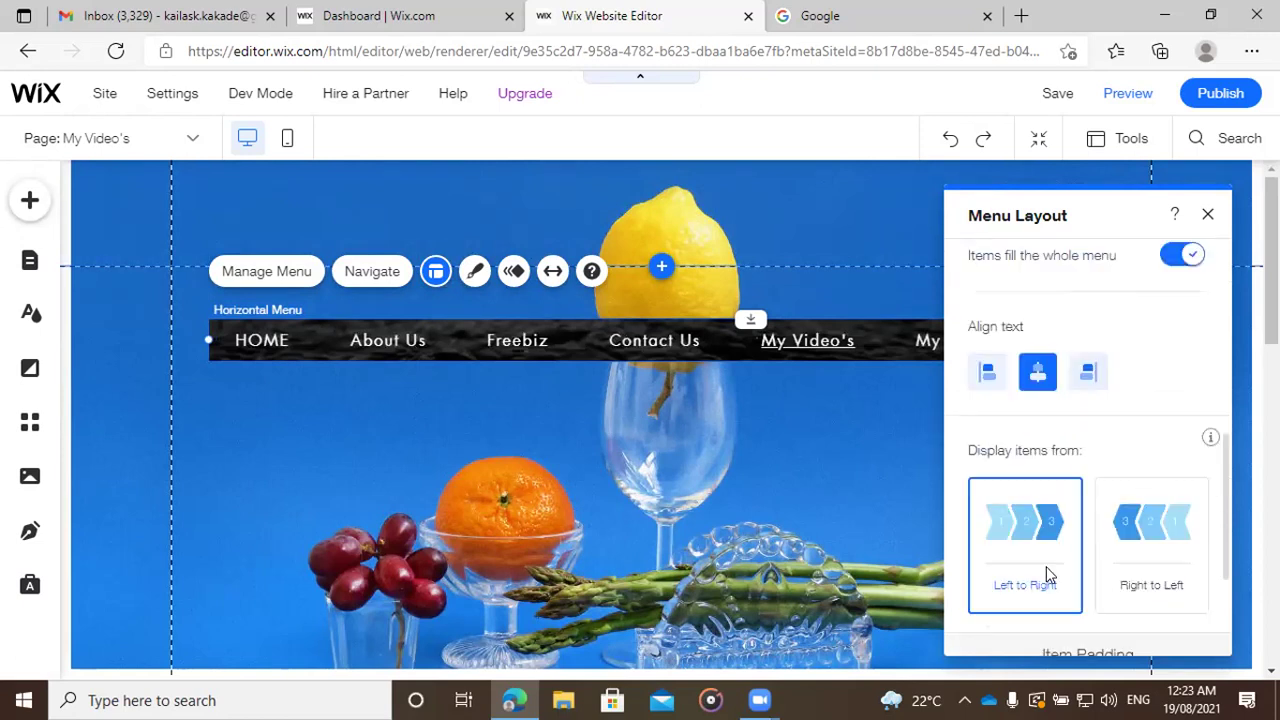
scroll(1046, 572, down, 1)
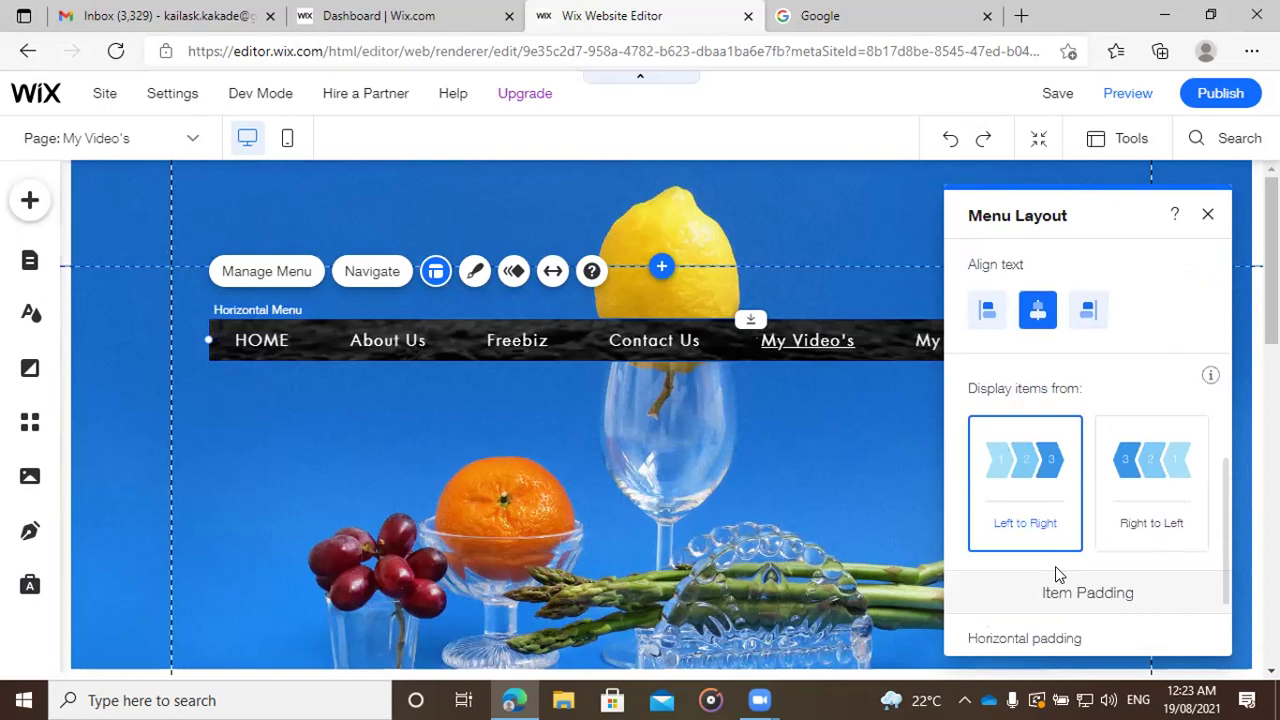
scroll(1055, 566, down, 2)
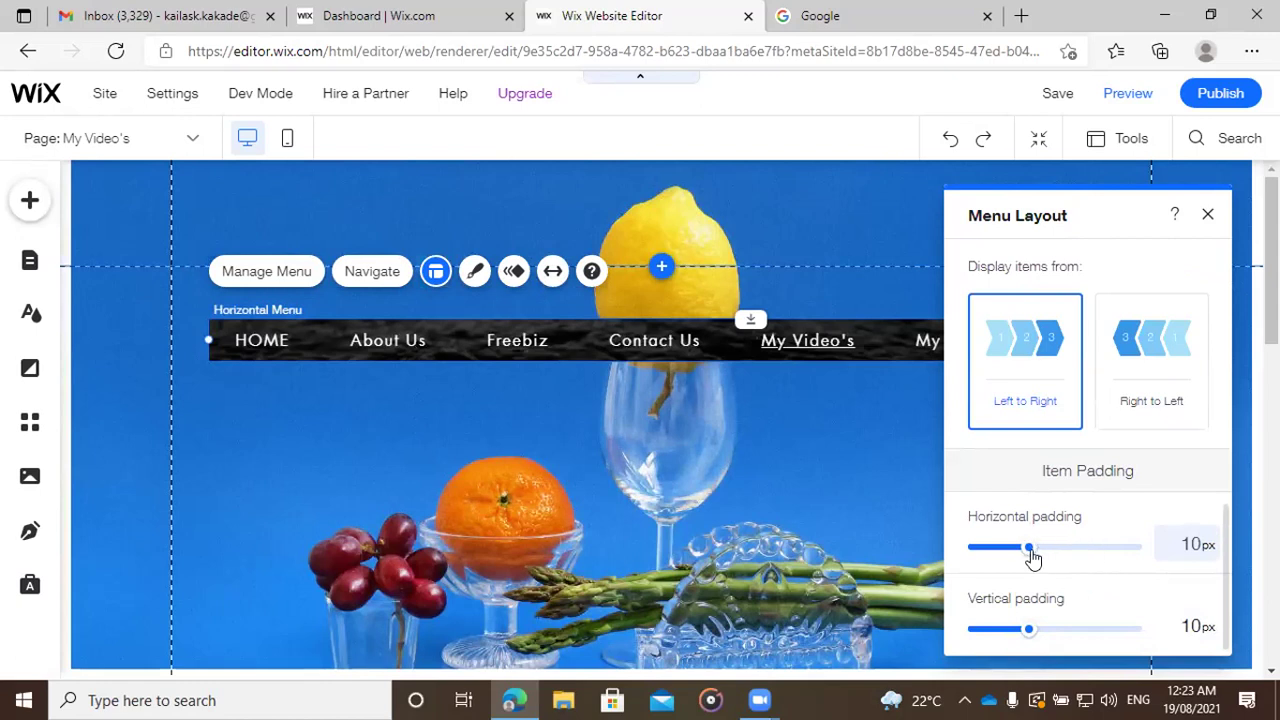
drag(1030, 549, 1034, 549)
click(1038, 550)
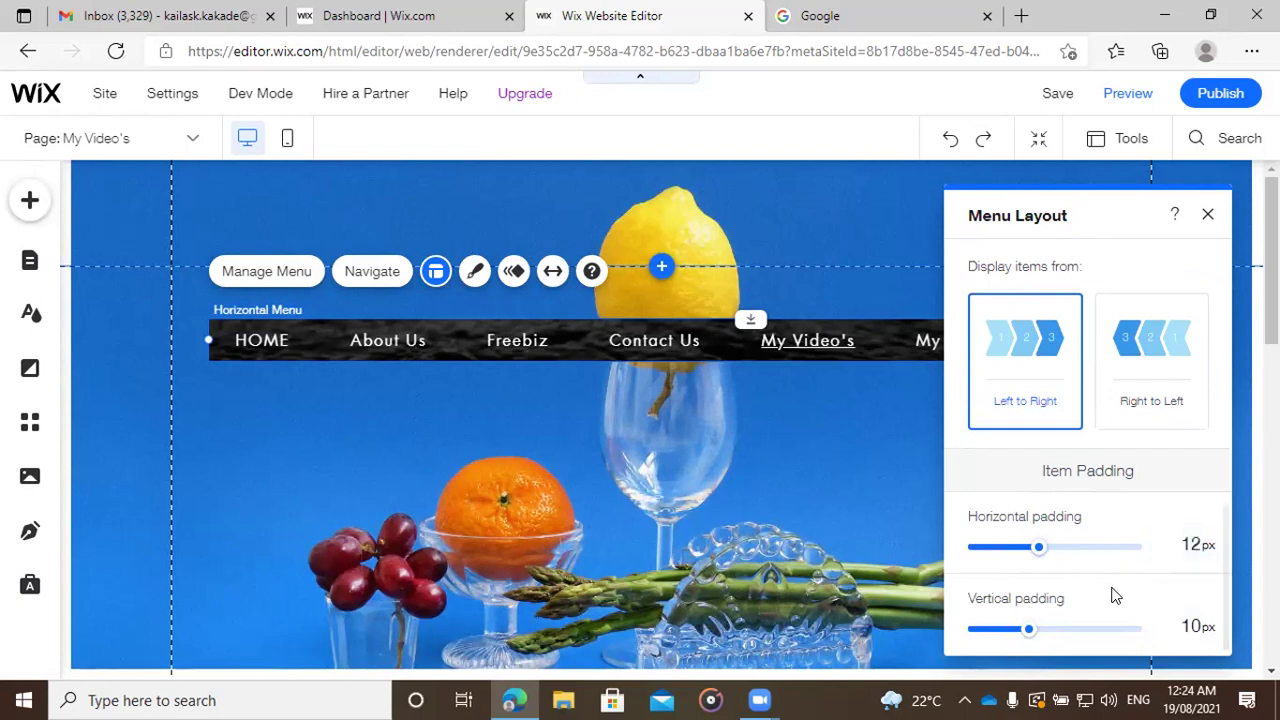
Step: Set the vertical padding of the menu items to 6 px and close the menu layout settings
click(1040, 635)
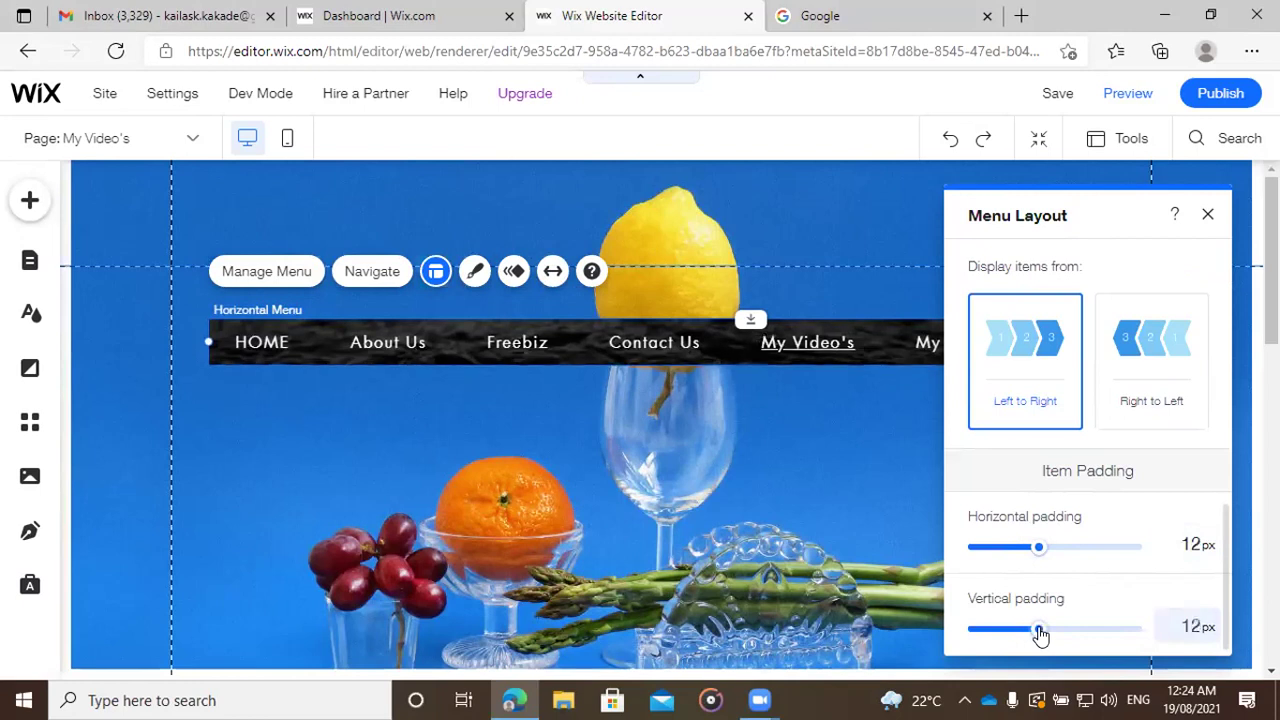
drag(1040, 635, 1036, 637)
drag(1028, 637, 1016, 640)
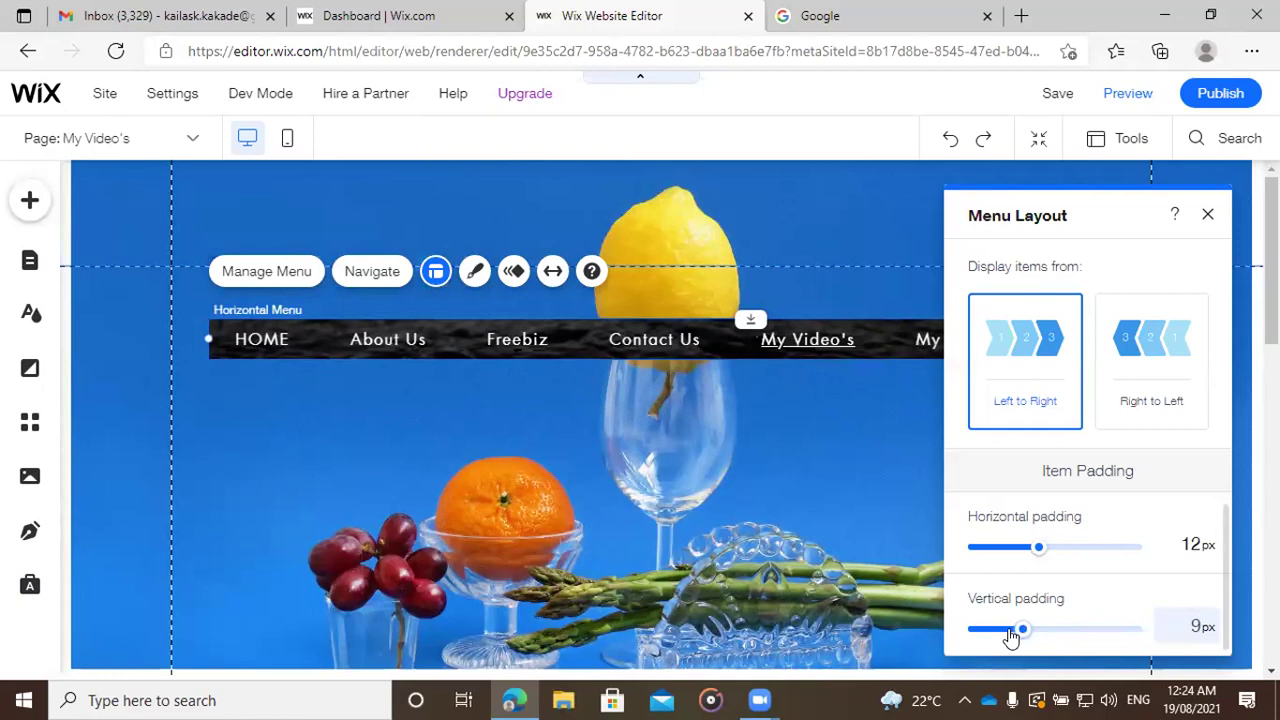
drag(1011, 640, 974, 631)
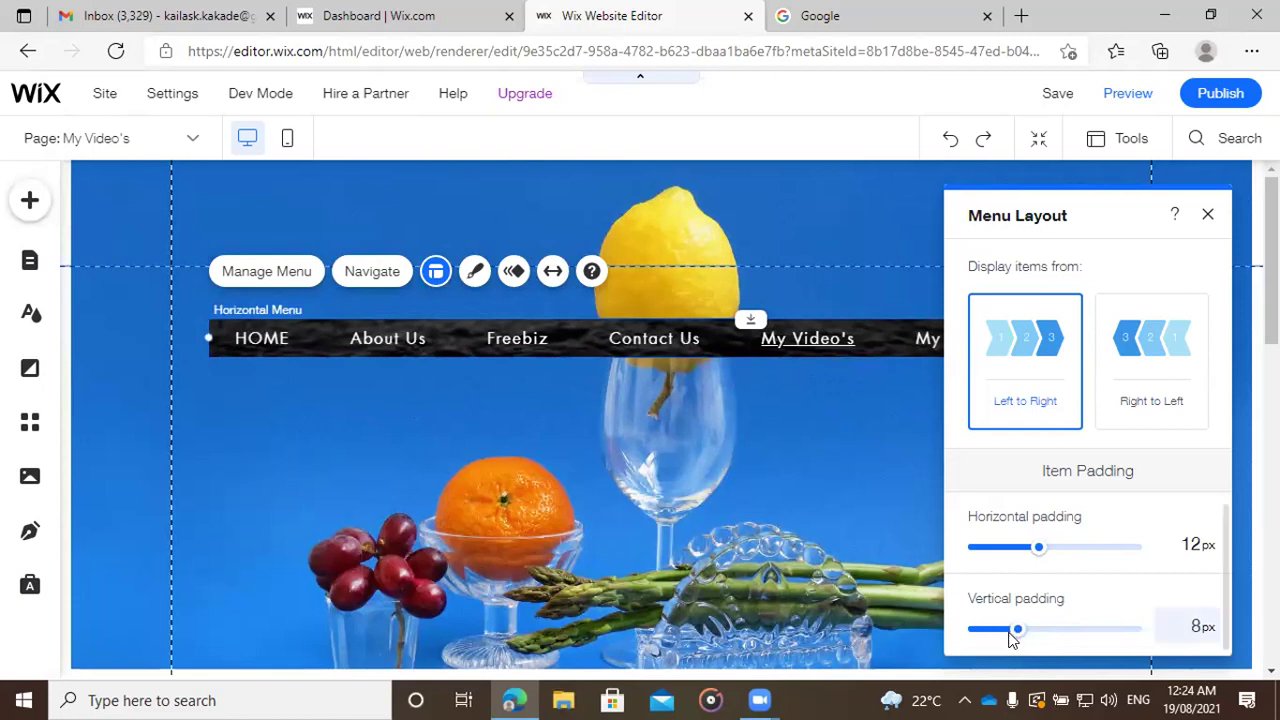
drag(1016, 632, 1014, 632)
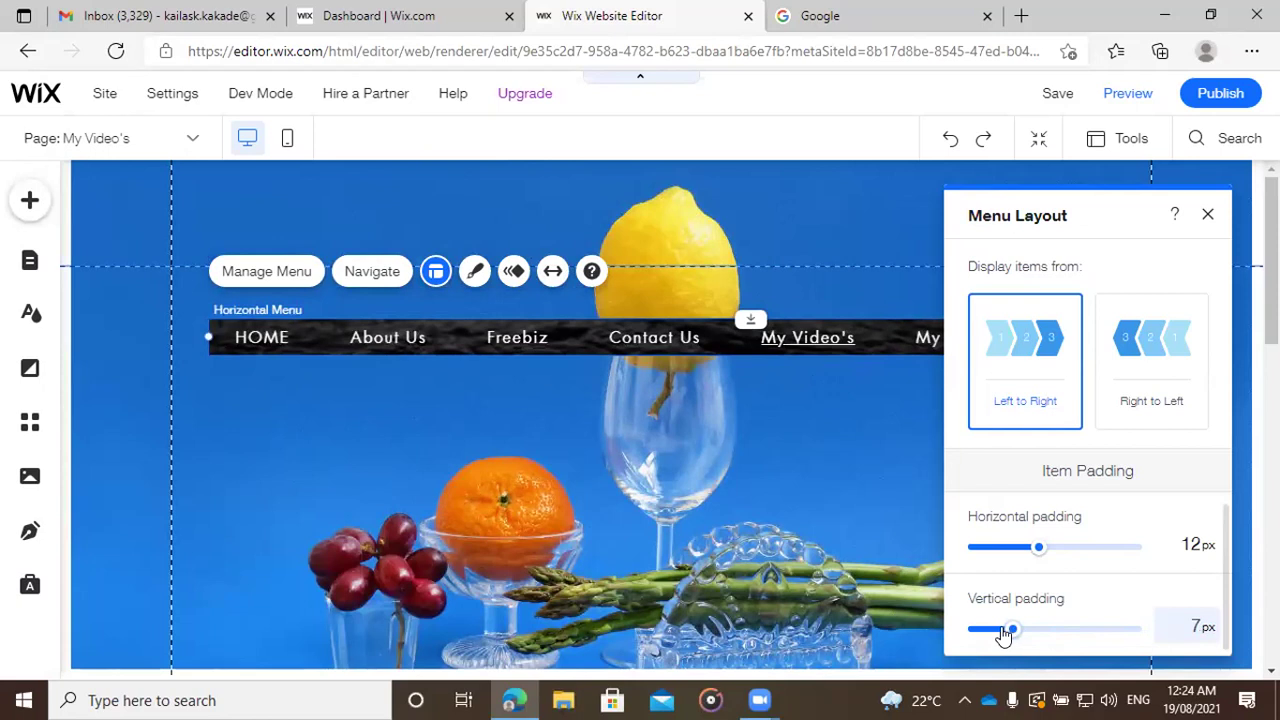
click(1003, 630)
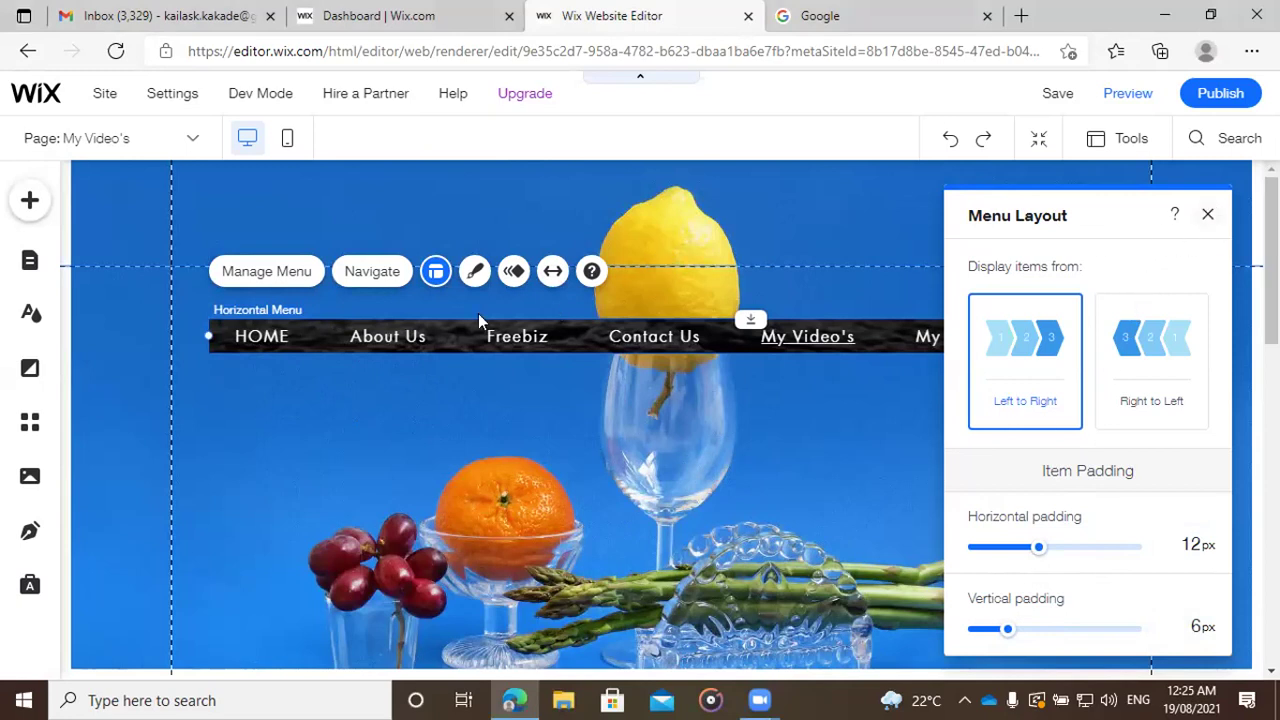
click(1204, 216)
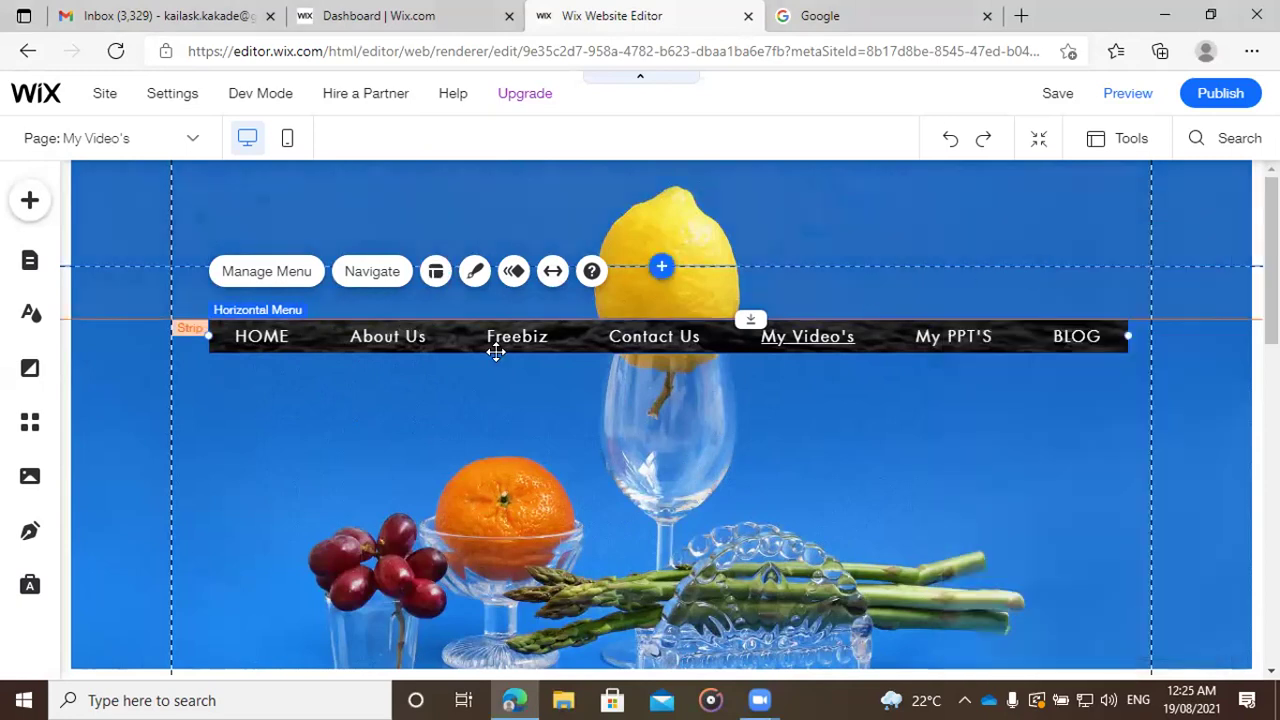
Step: Open the horizontal menu's site page list and try to hide the About Us page
double_click(384, 331)
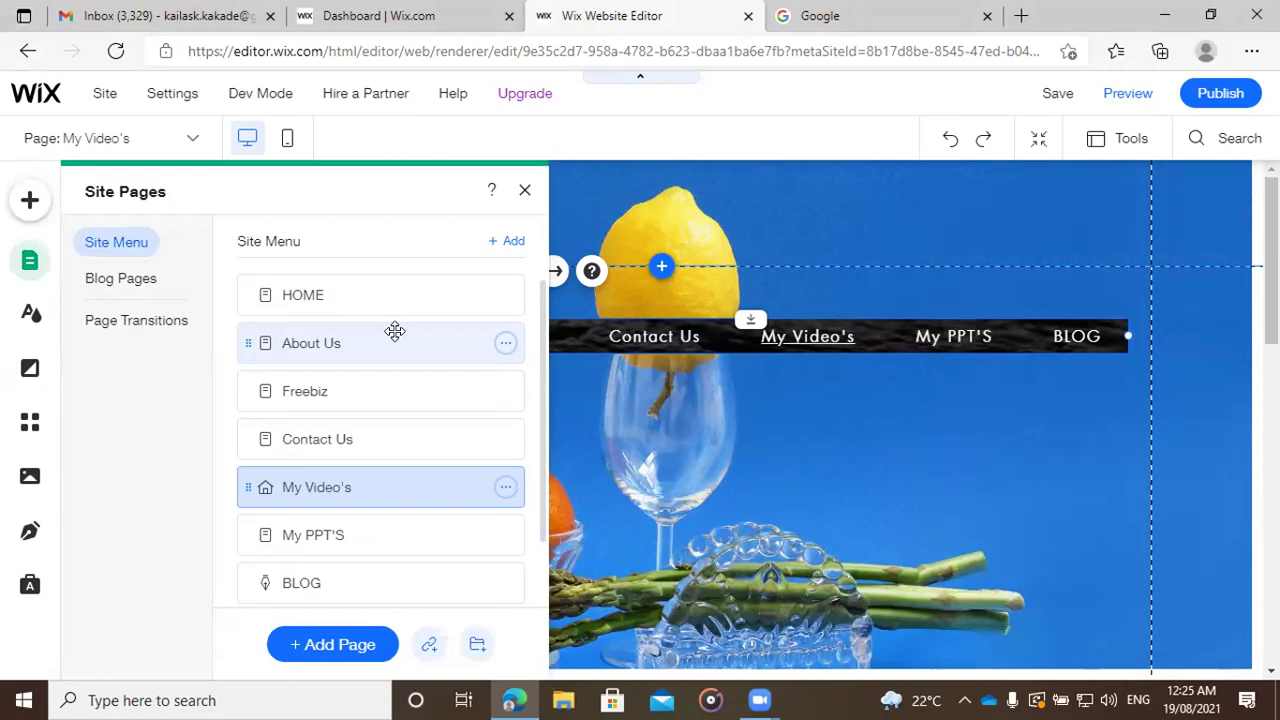
click(505, 344)
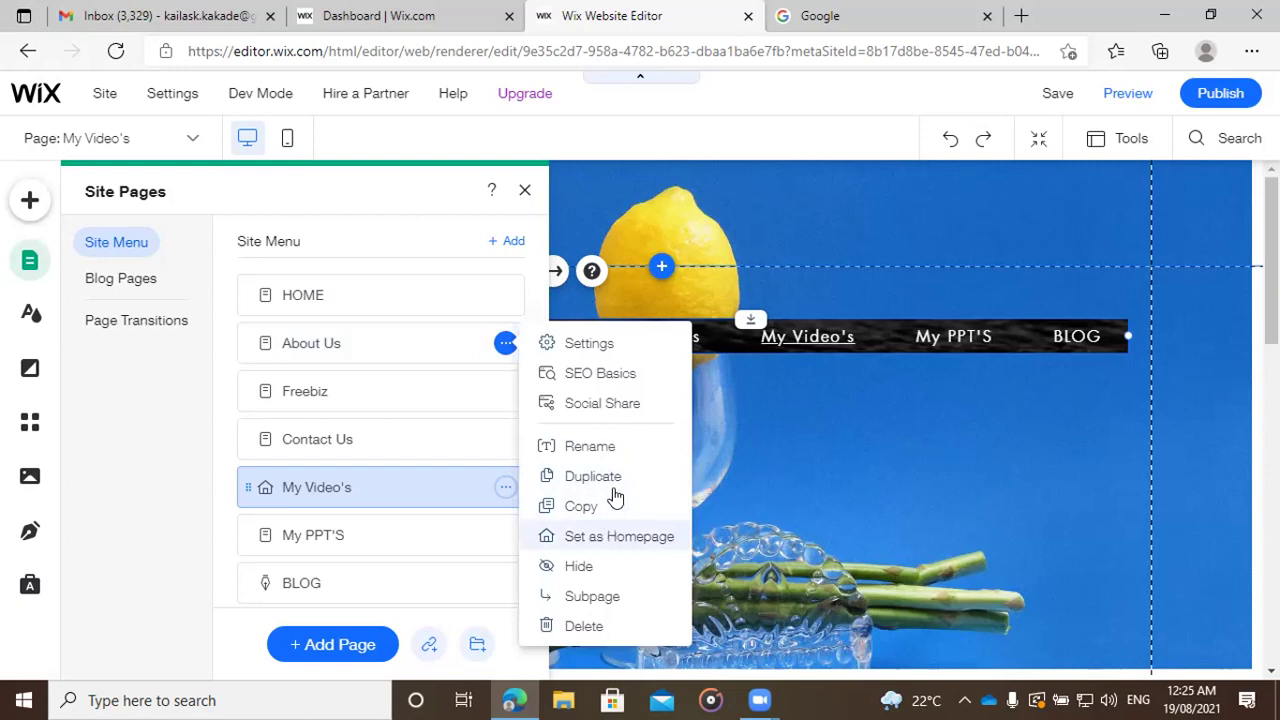
scroll(627, 568, down, 1)
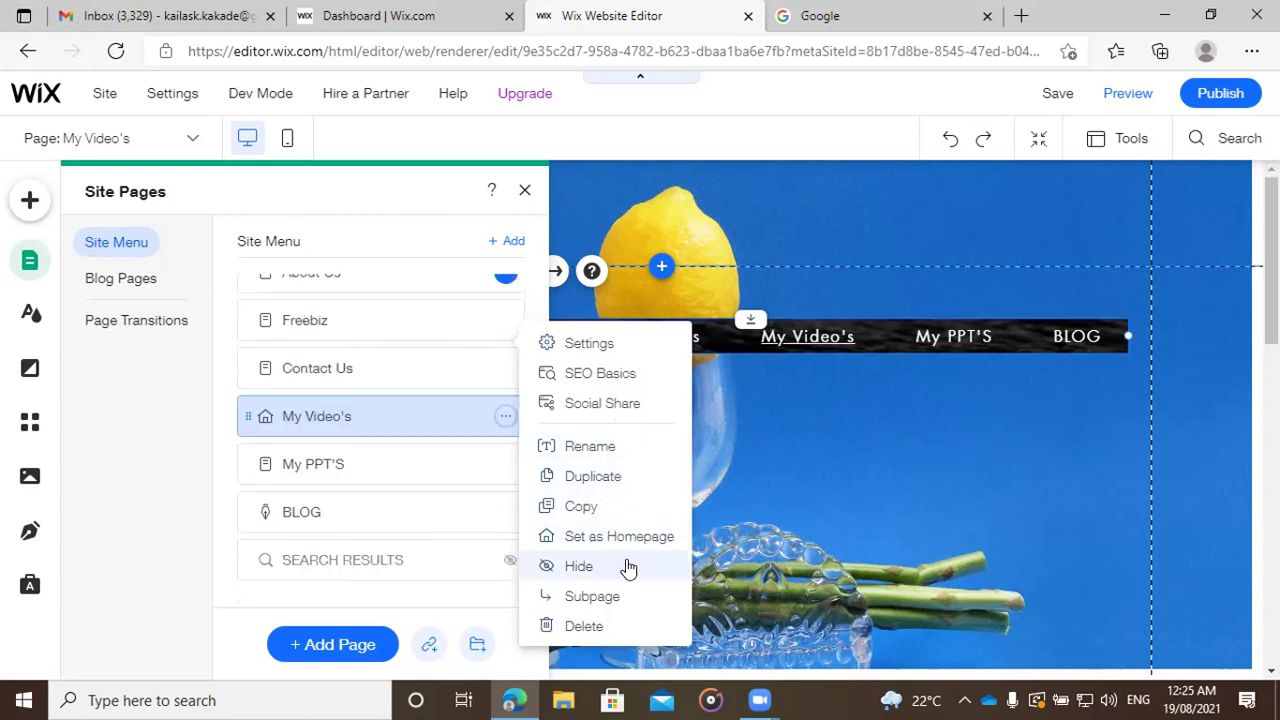
click(627, 568)
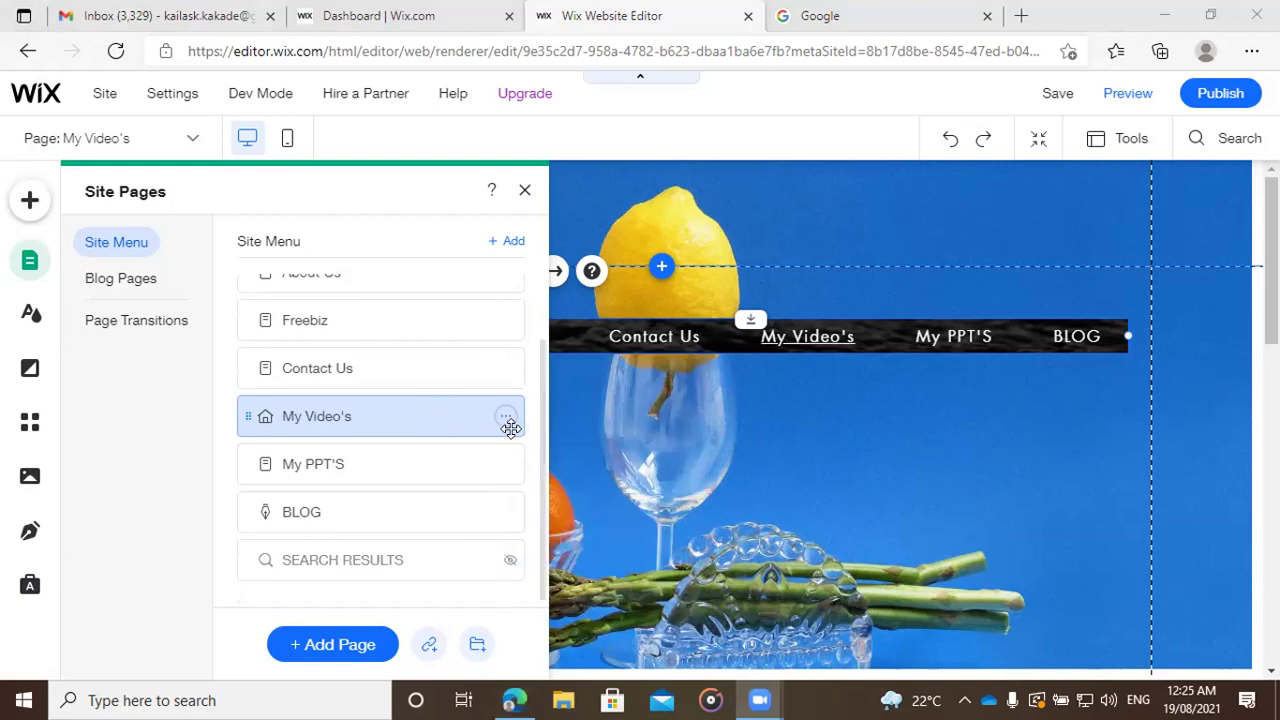
scroll(484, 395, up, 1)
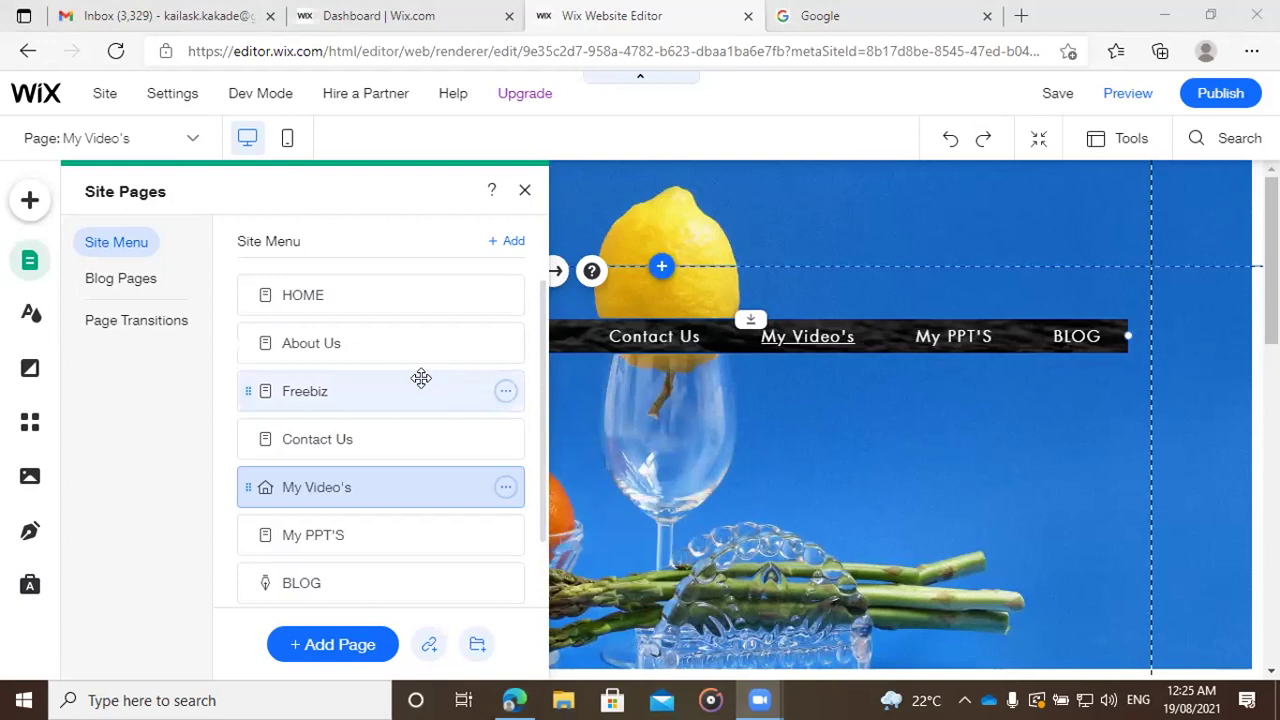
Step: Make the About Us page a subpage of HOME and close the site page list
click(505, 343)
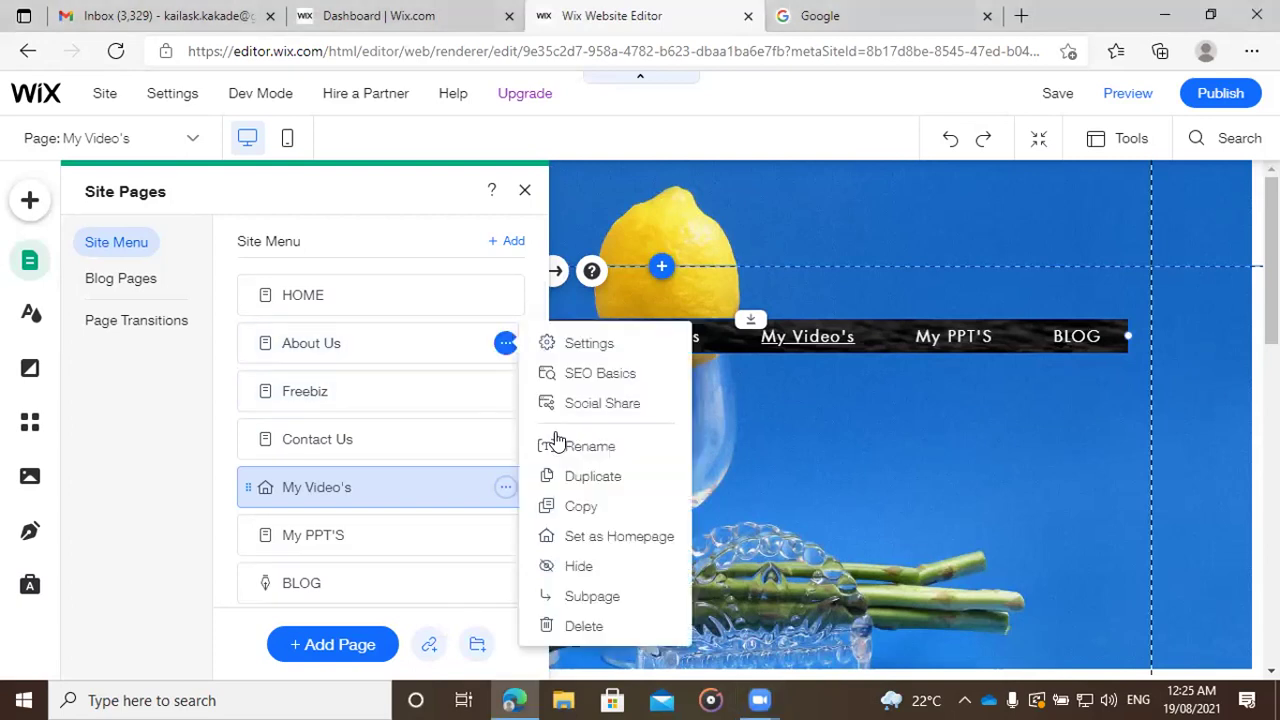
click(590, 597)
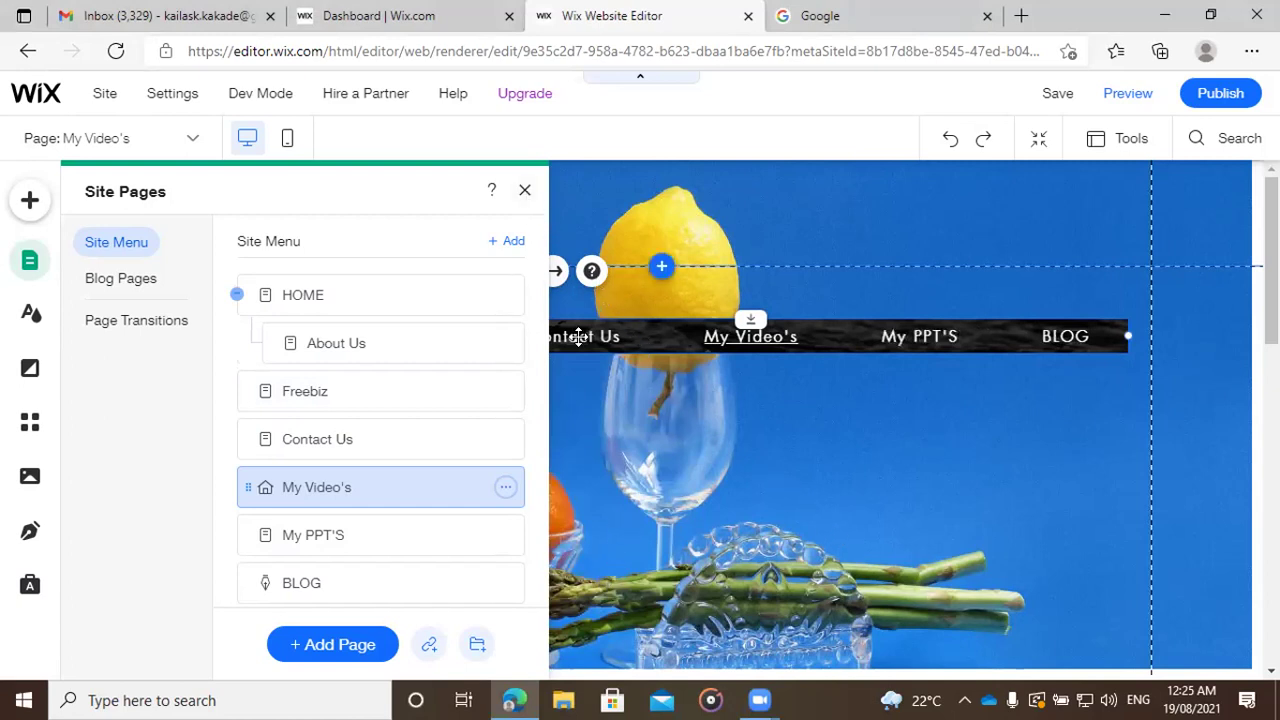
click(520, 188)
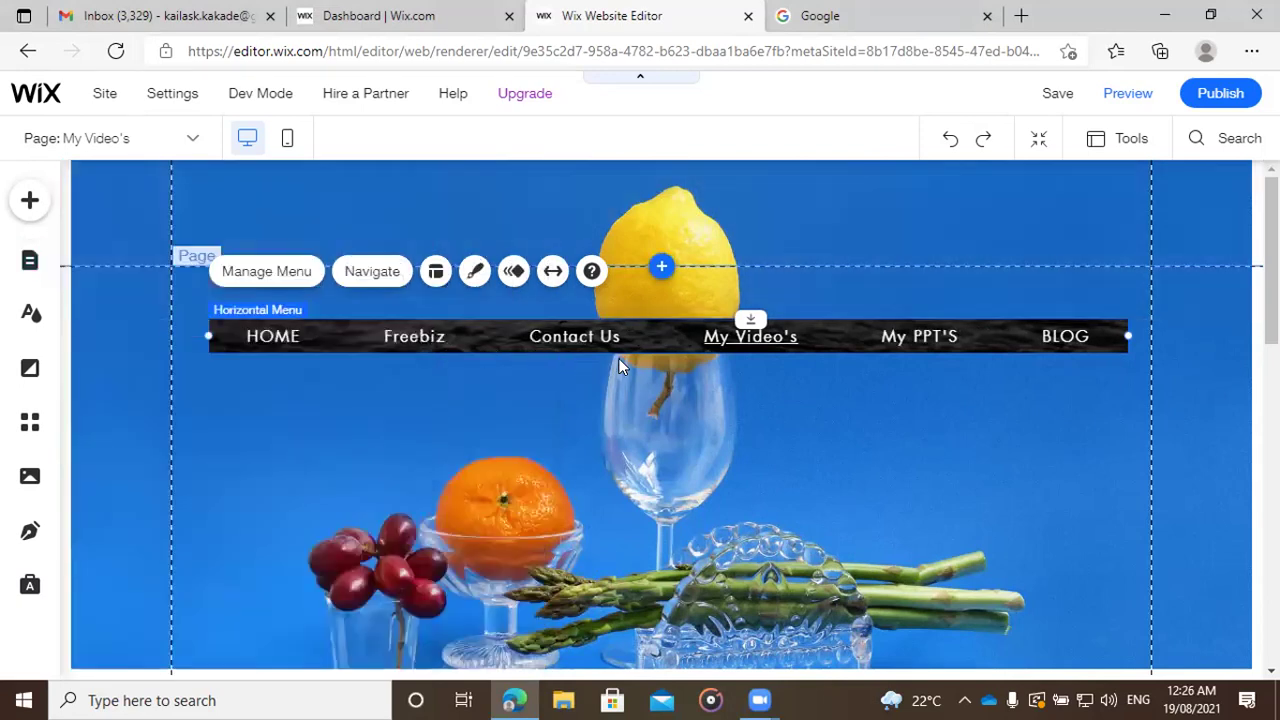
double_click(565, 337)
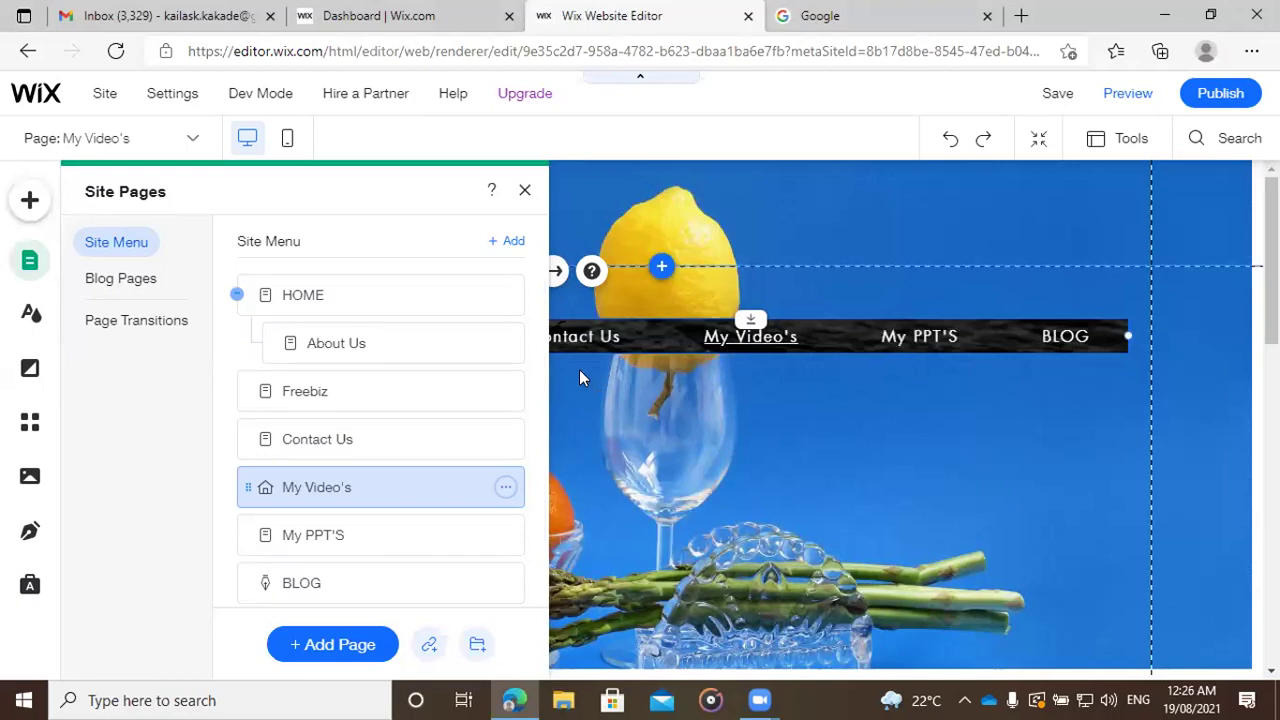
click(524, 190)
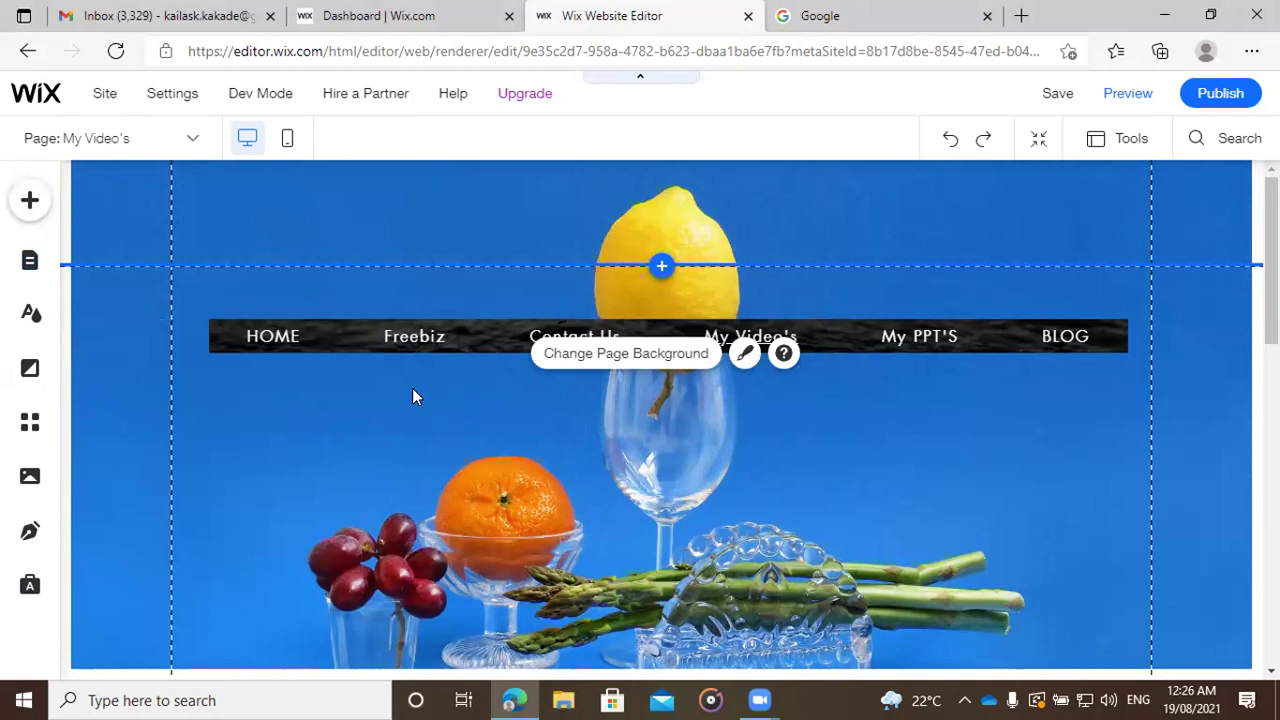
Step: Publish the site, check the HOME page on the live site, and return to the editor
click(1211, 90)
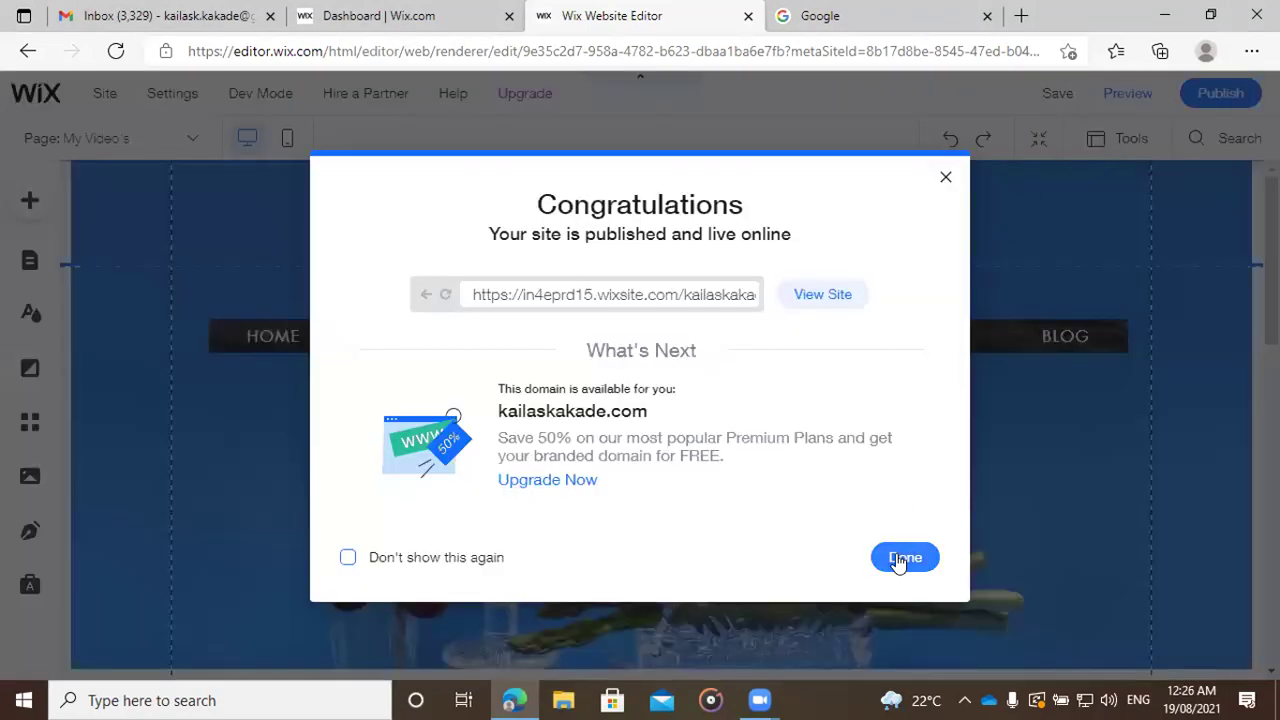
click(818, 295)
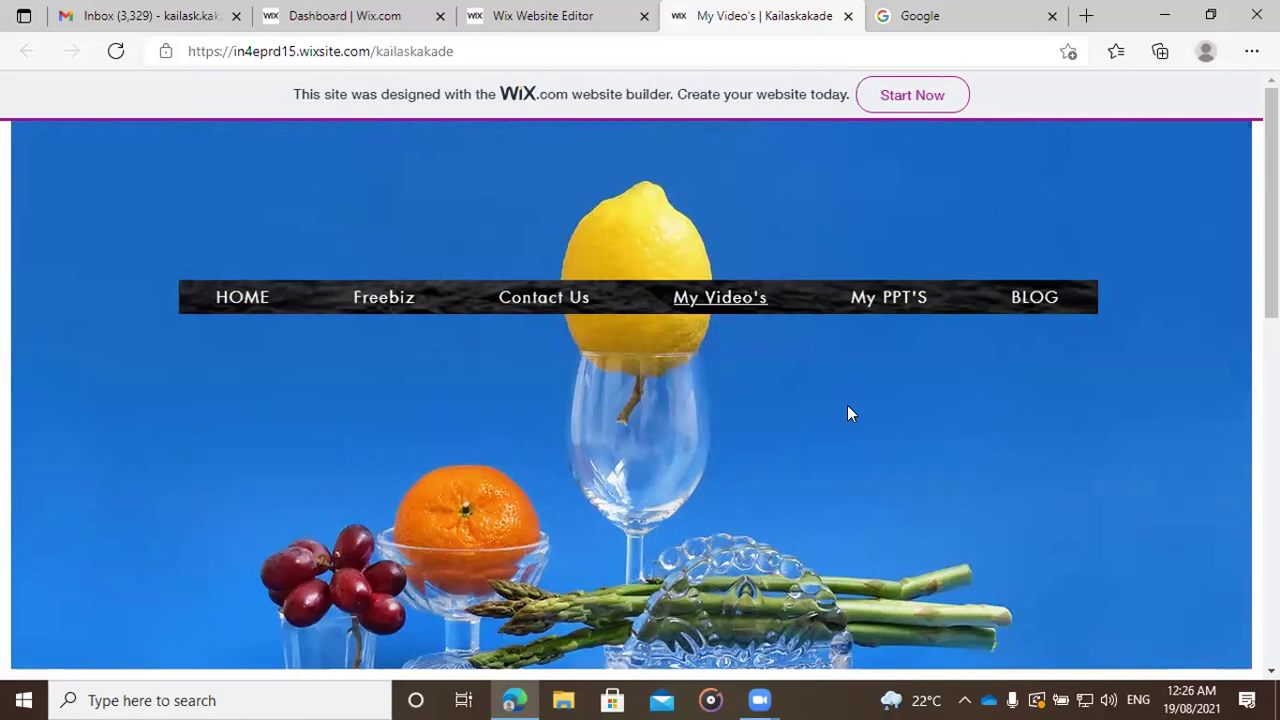
click(241, 298)
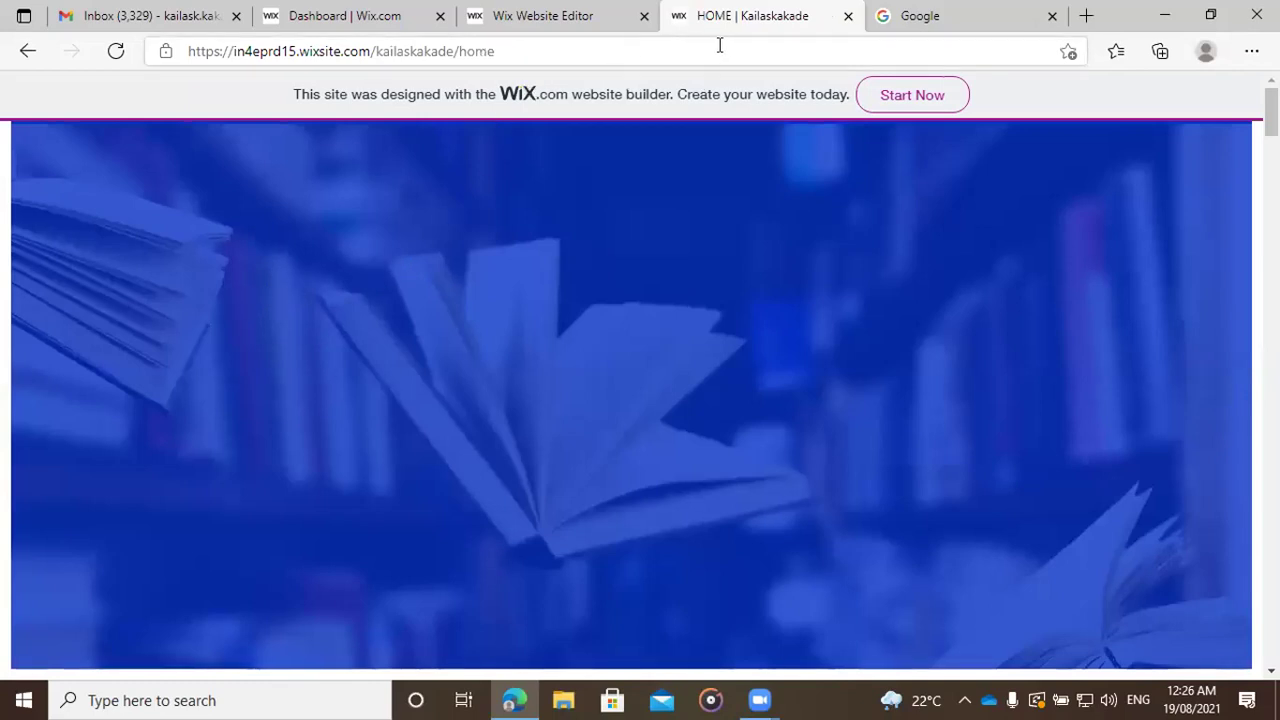
click(849, 16)
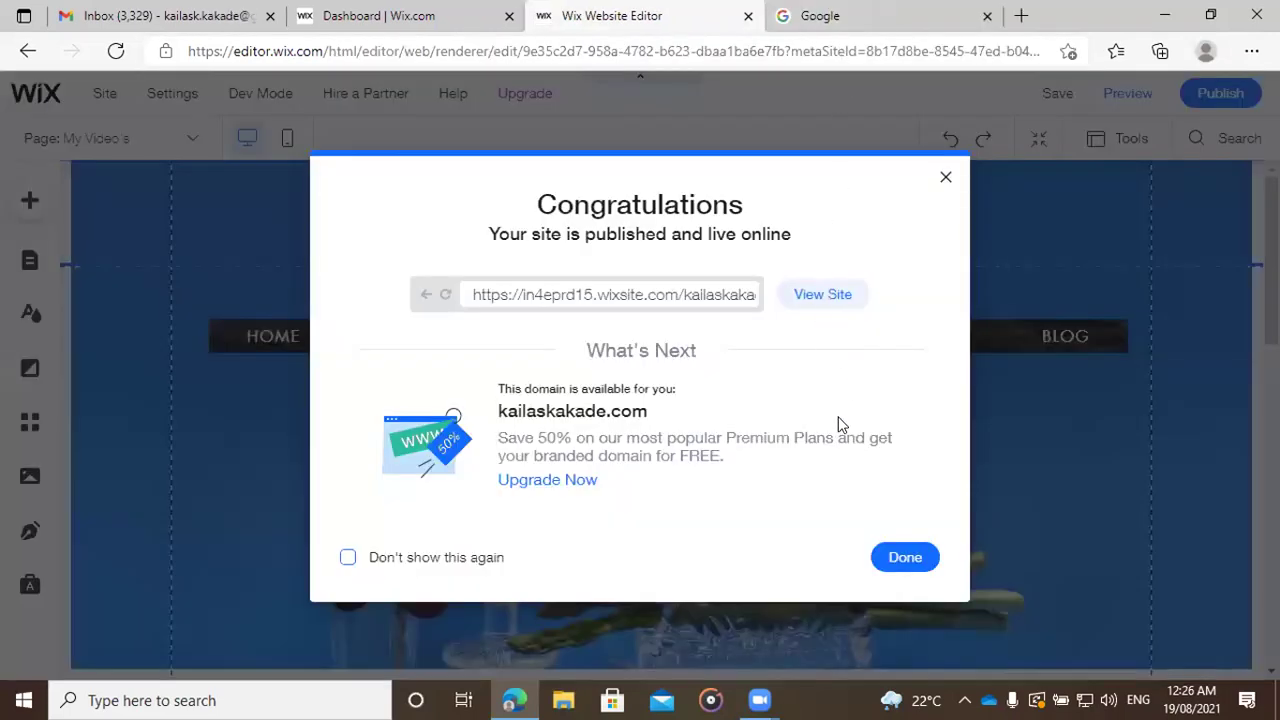
click(946, 178)
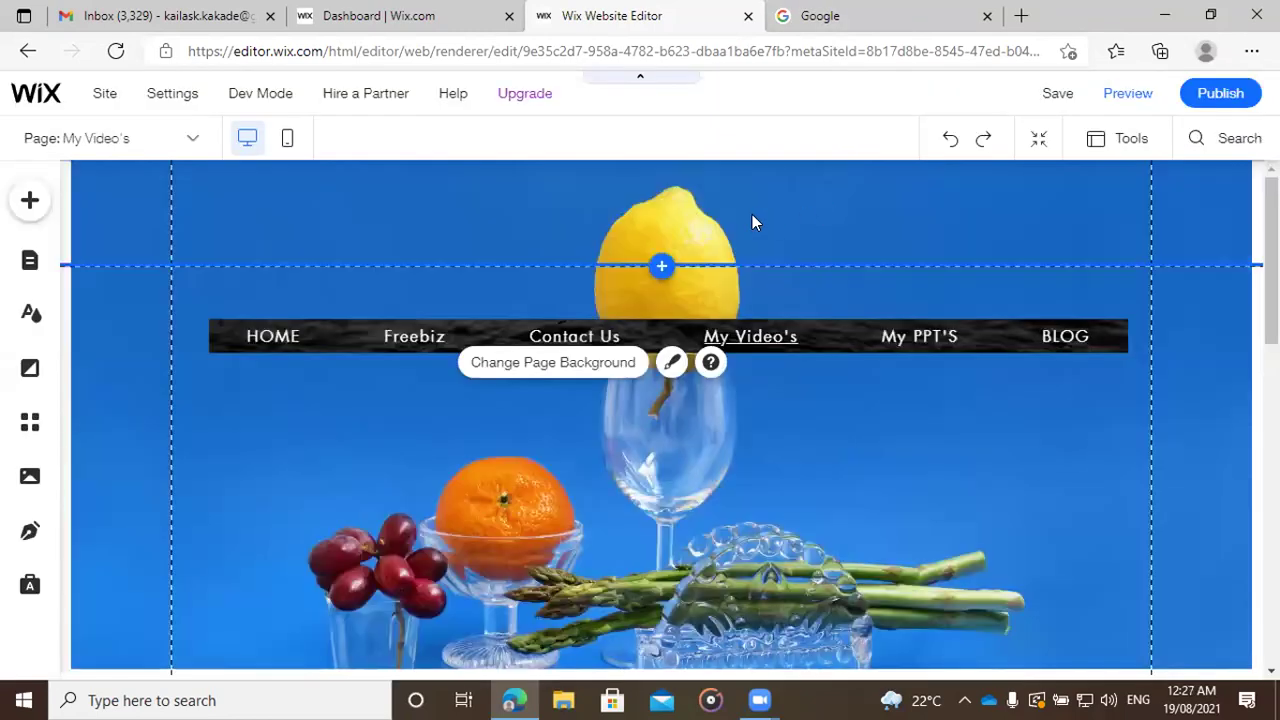
Step: Reopen the menu's page list and turn the About Us subpage back into a main page
click(317, 330)
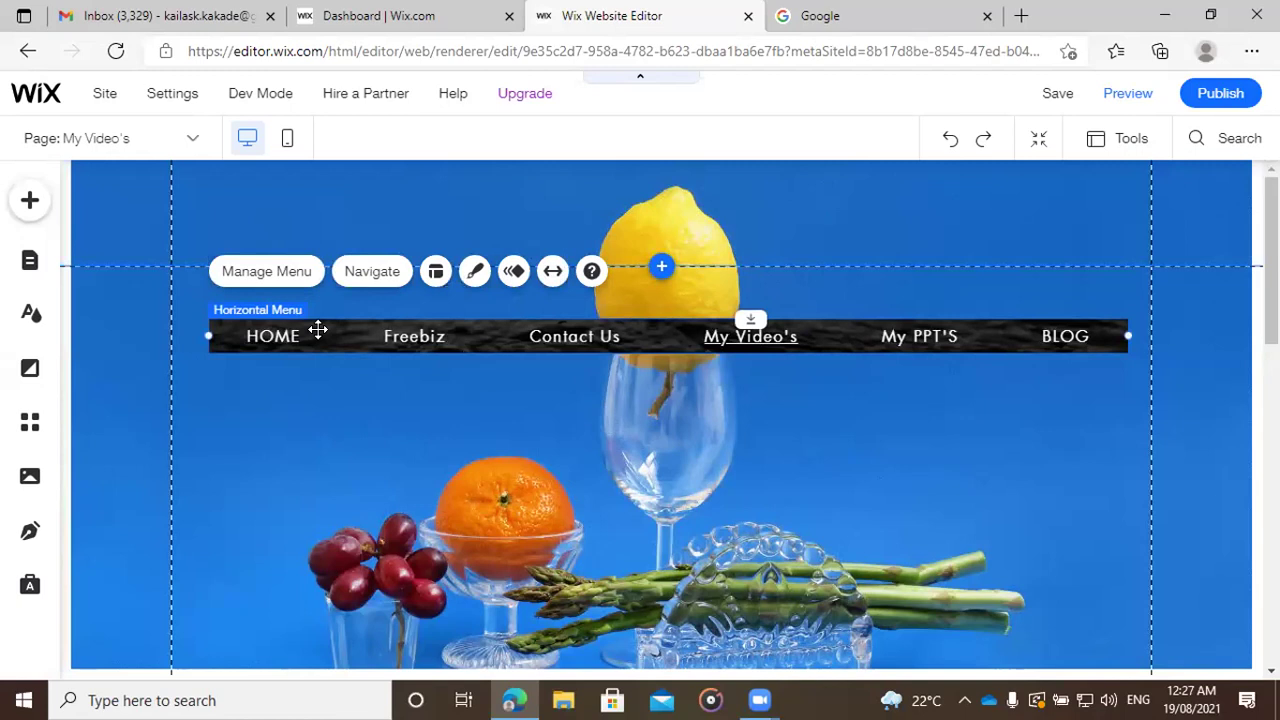
click(293, 272)
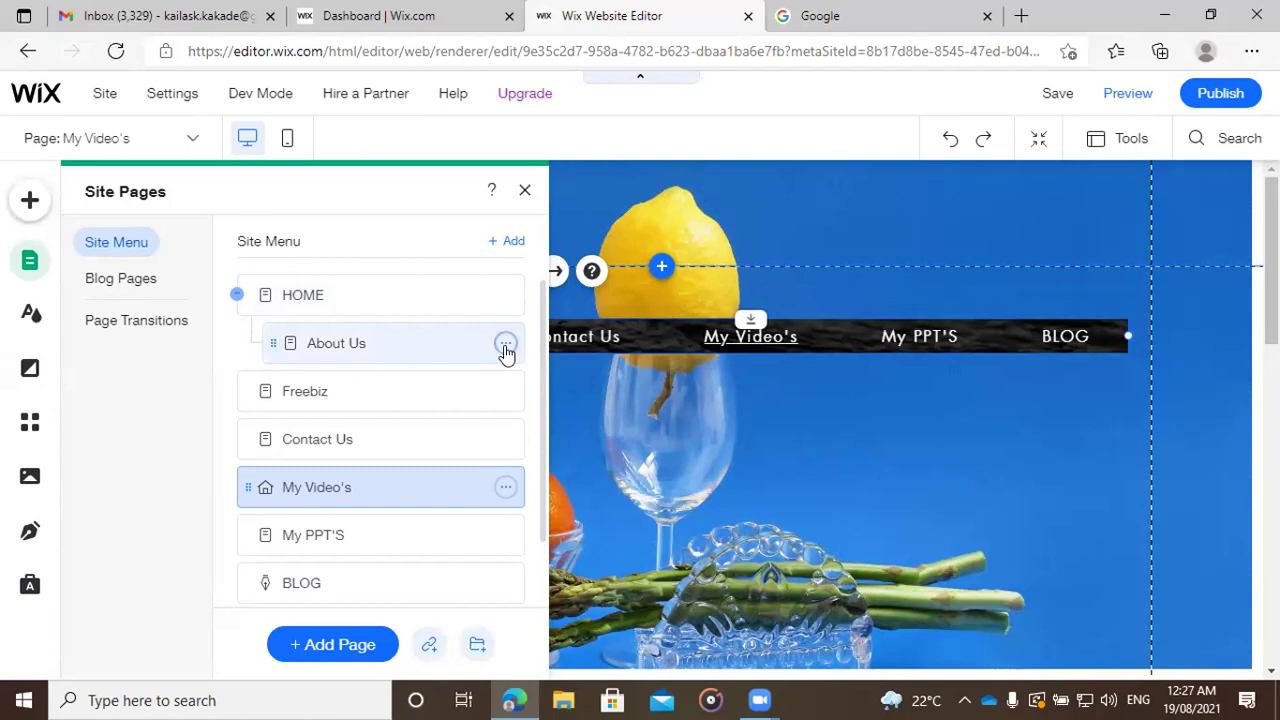
click(506, 345)
click(506, 345)
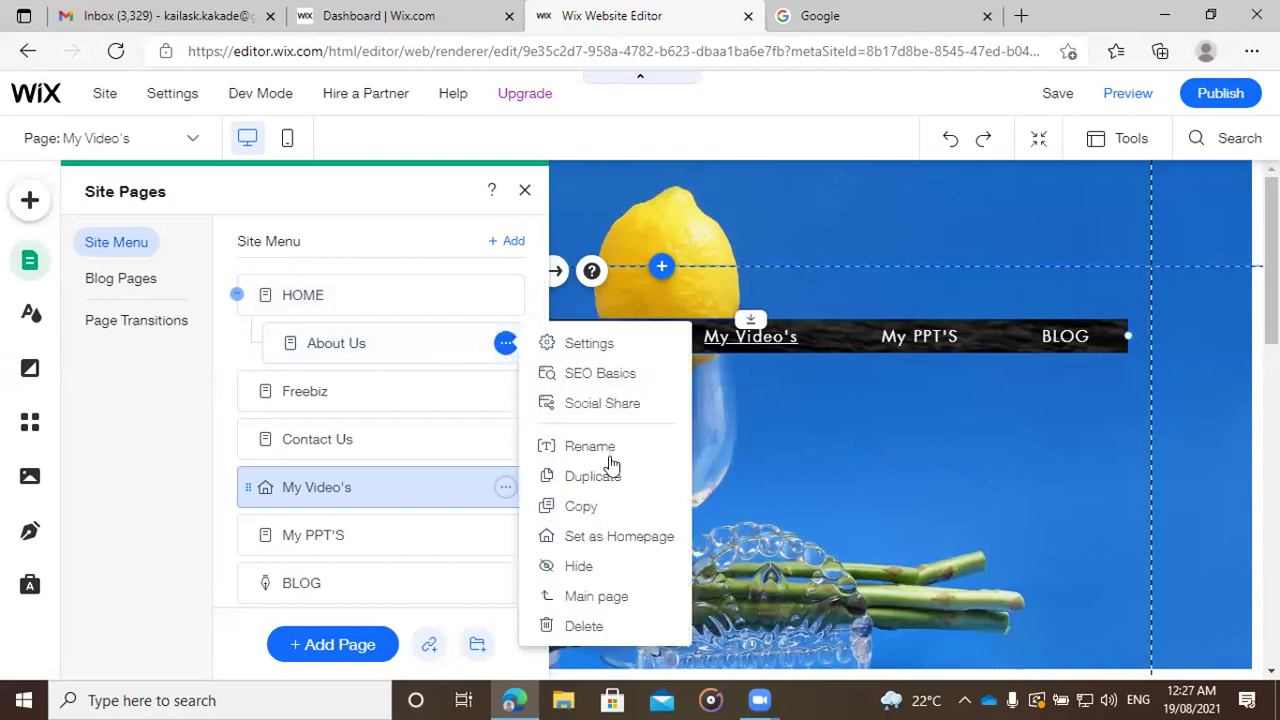
scroll(622, 457, down, 1)
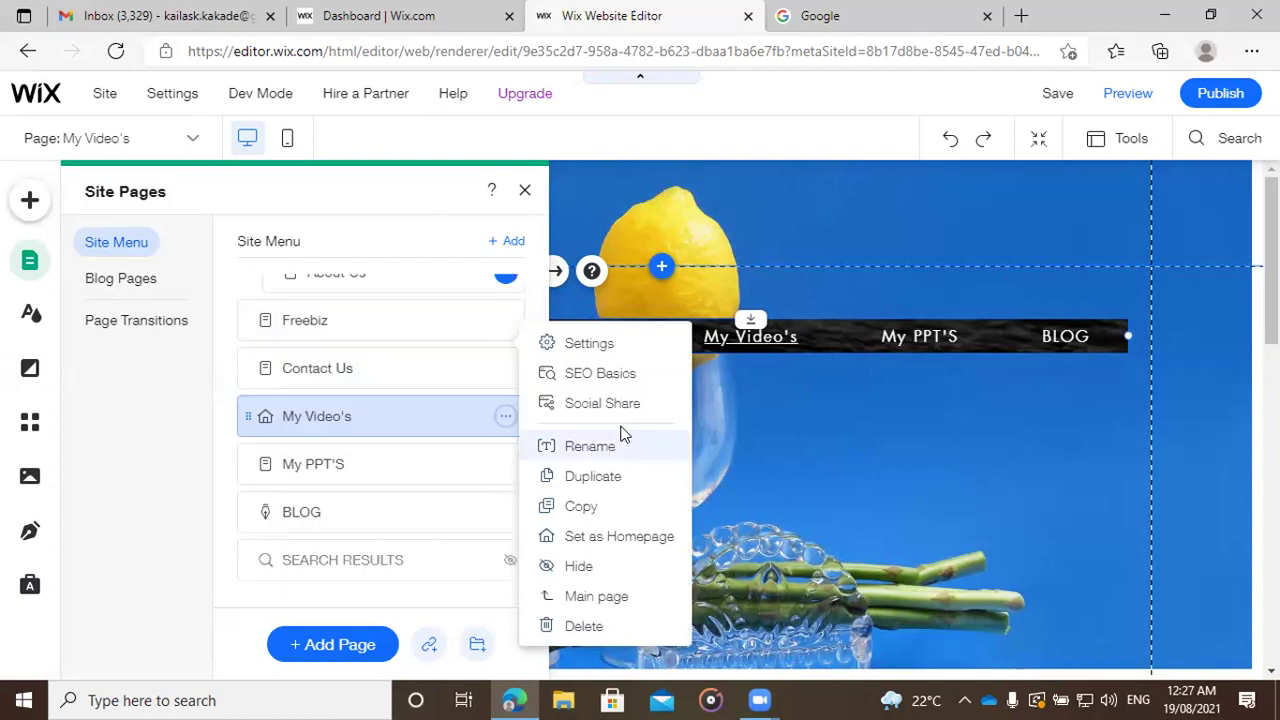
click(597, 596)
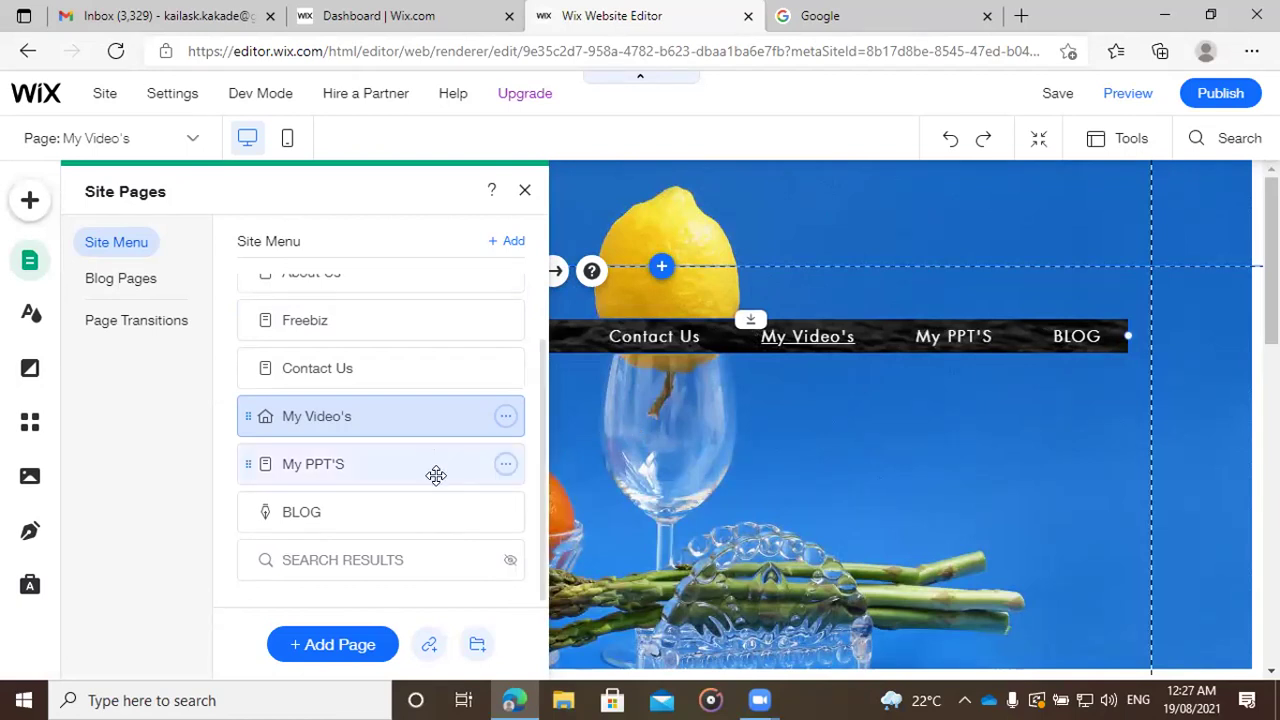
Step: Browse the About page templates for a new page, and add a blank page to the site instead
click(315, 646)
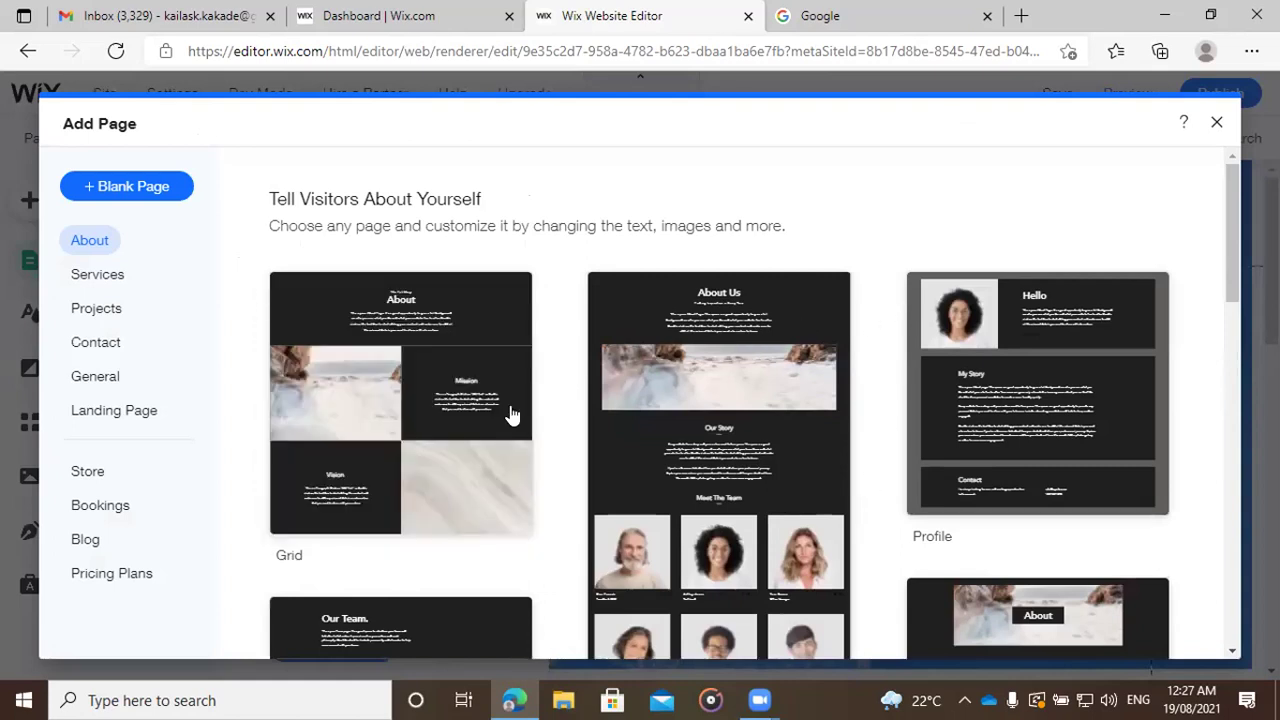
scroll(485, 433, down, 2)
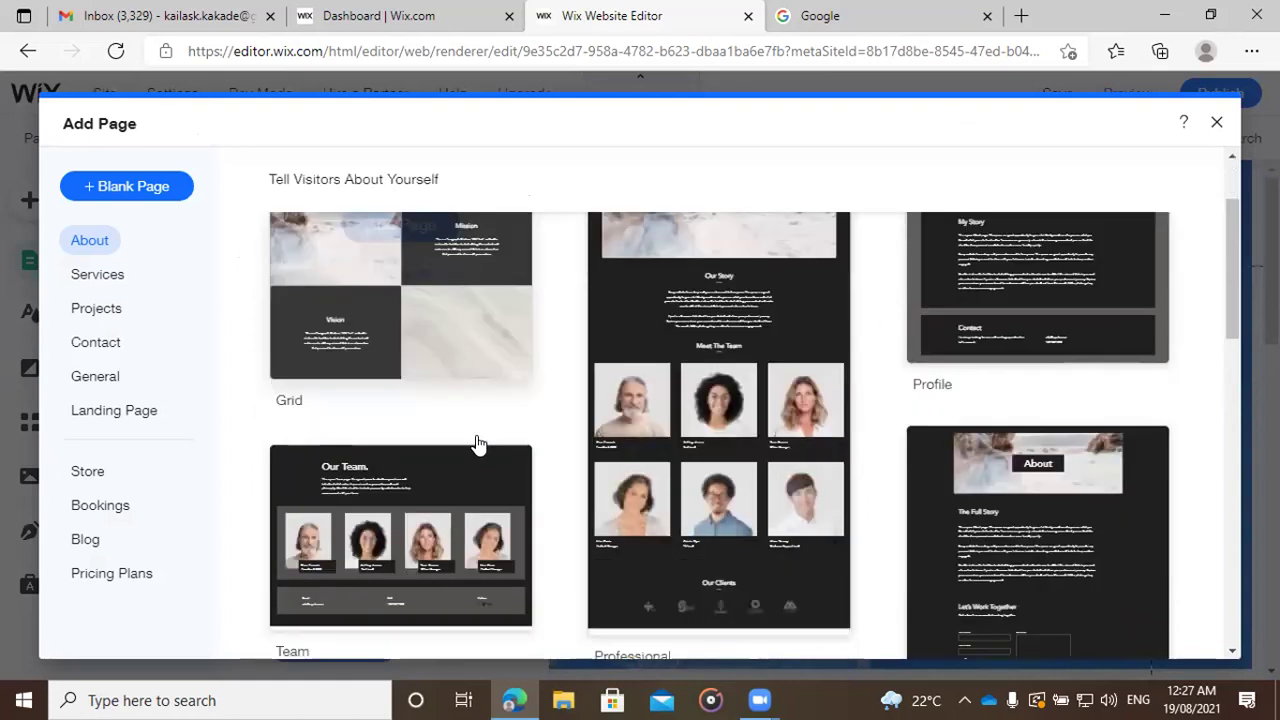
scroll(475, 440, down, 3)
scroll(465, 453, down, 3)
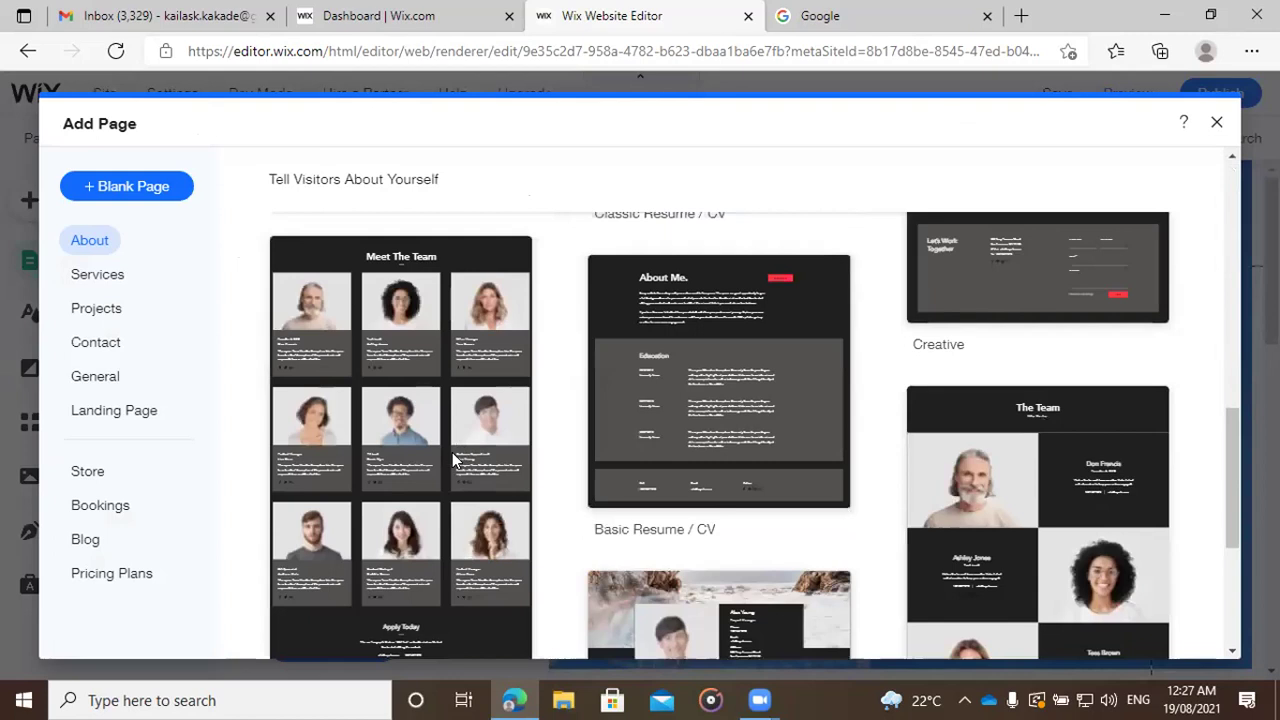
scroll(449, 457, down, 3)
scroll(420, 447, up, 10)
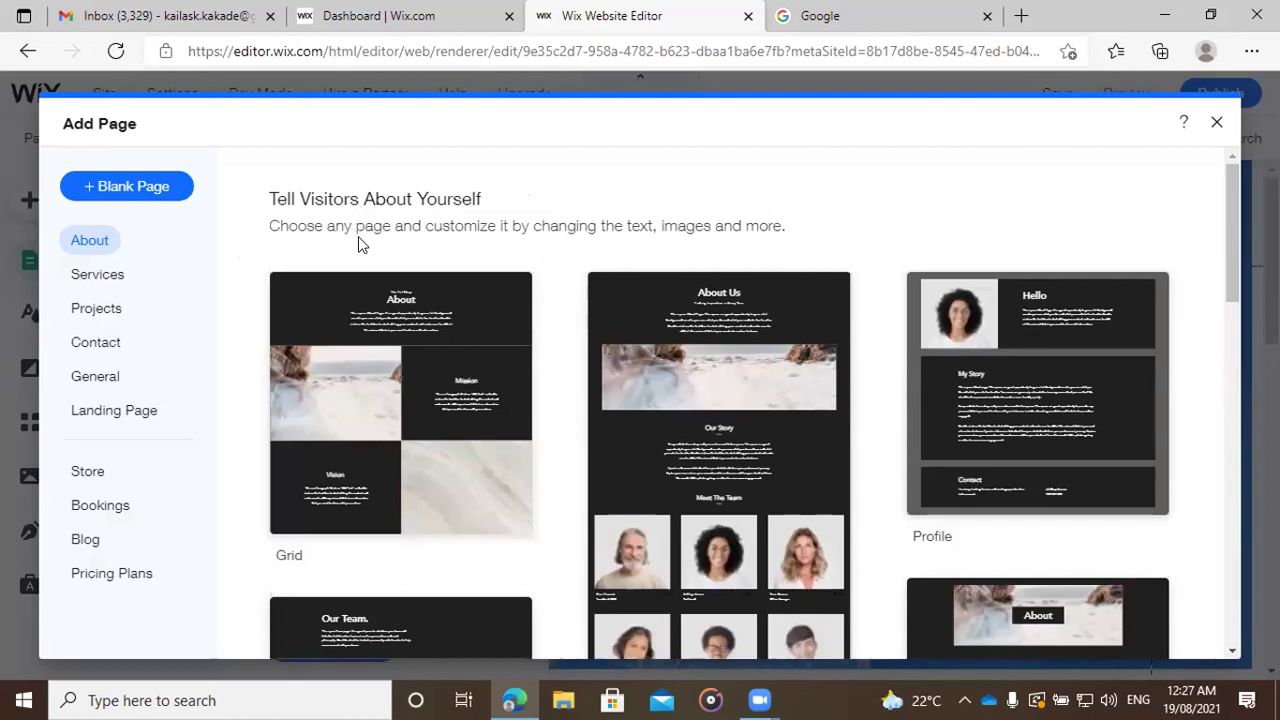
mouse_move(360, 330)
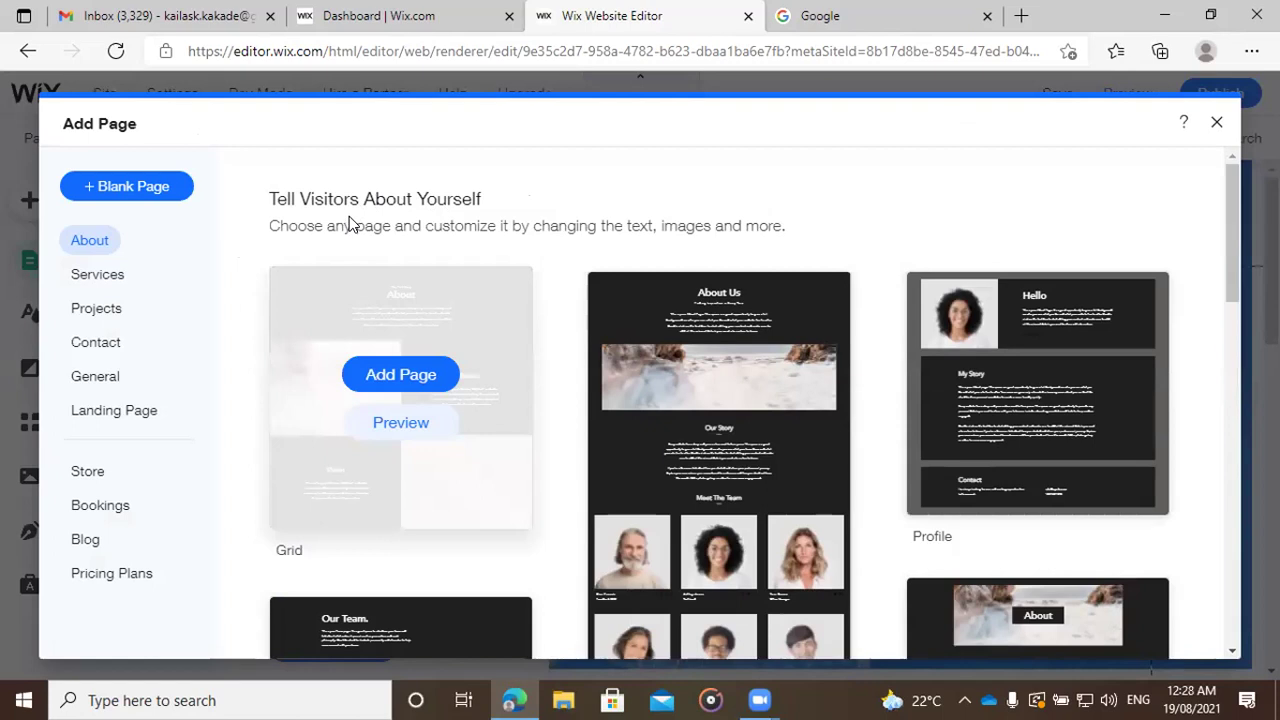
click(113, 189)
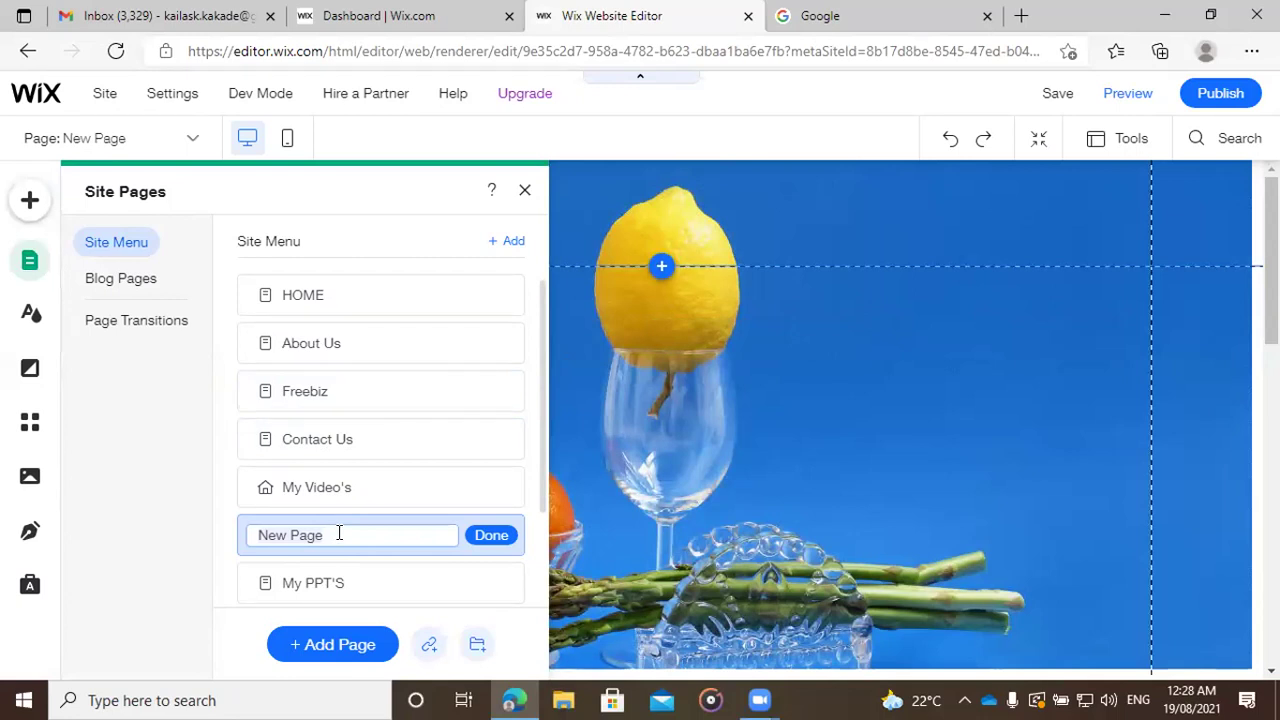
Step: Name the new blank page "Our Managment" and confirm the name
key(ctrl+a)
key(BackSpace)
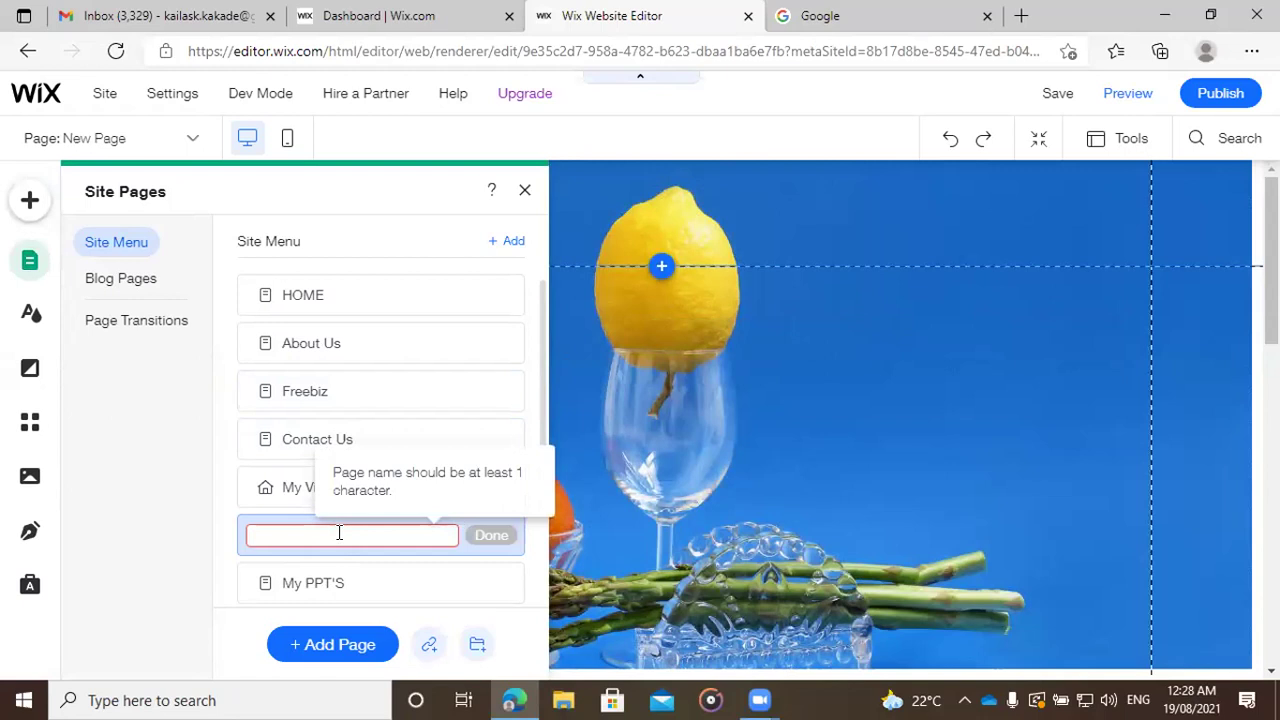
text(Our)
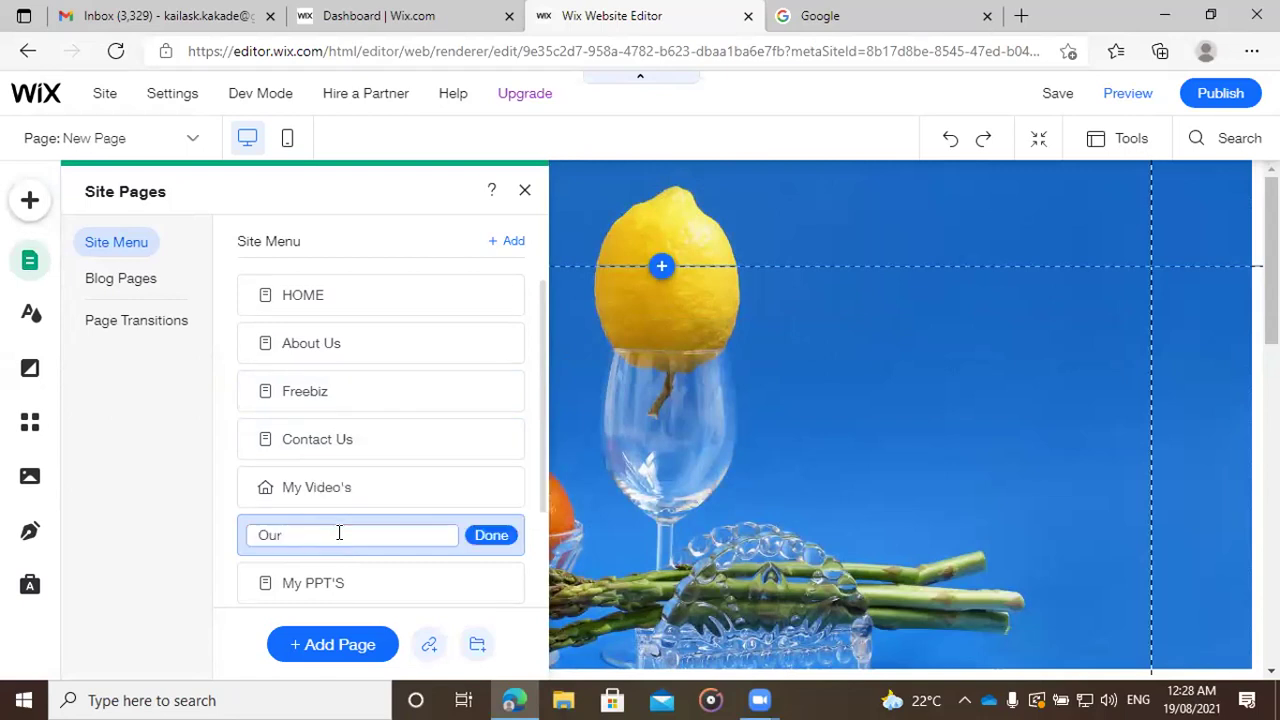
text( Managment)
click(470, 532)
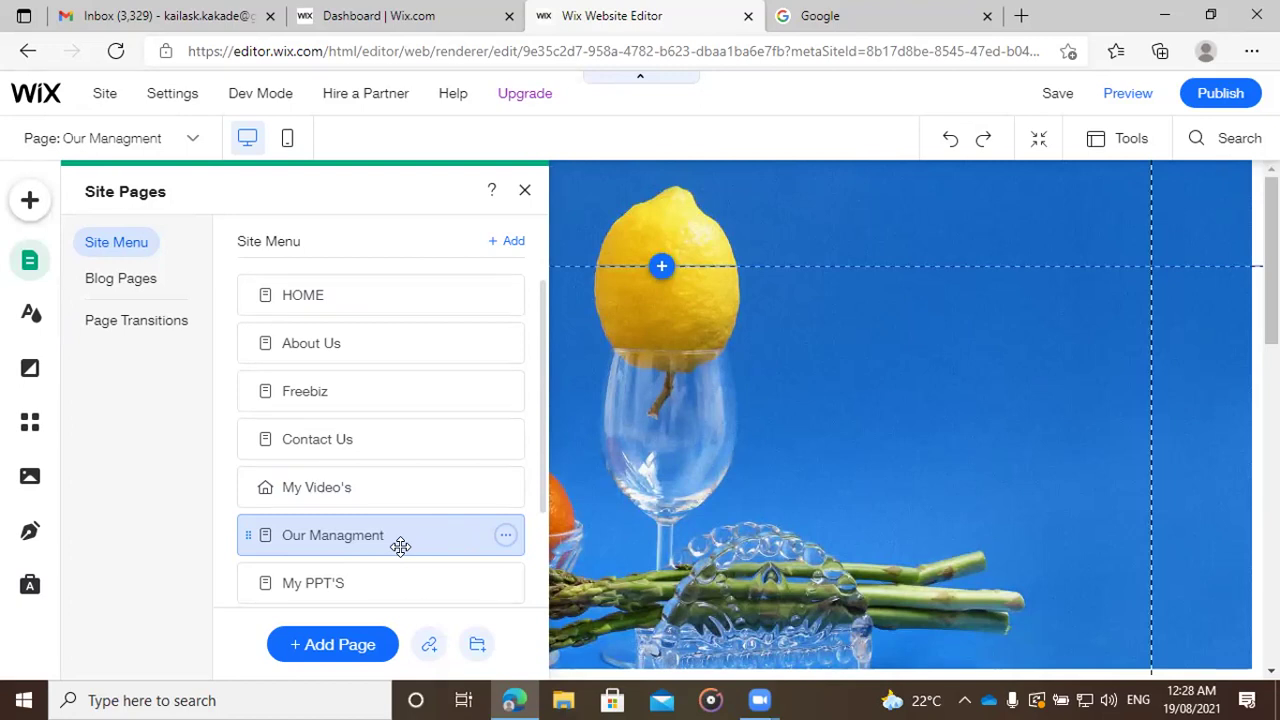
Step: Correct the spelling of the "Our Managment" page by renaming it "Our Management"
click(505, 538)
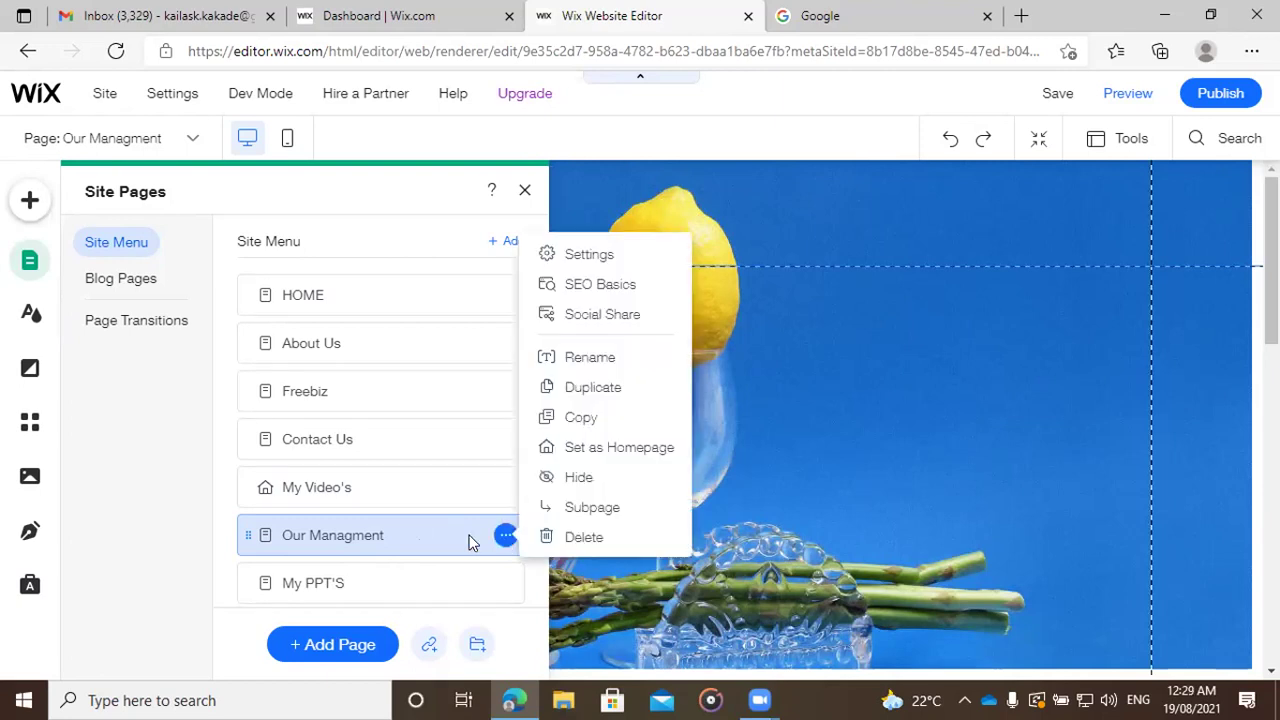
click(368, 536)
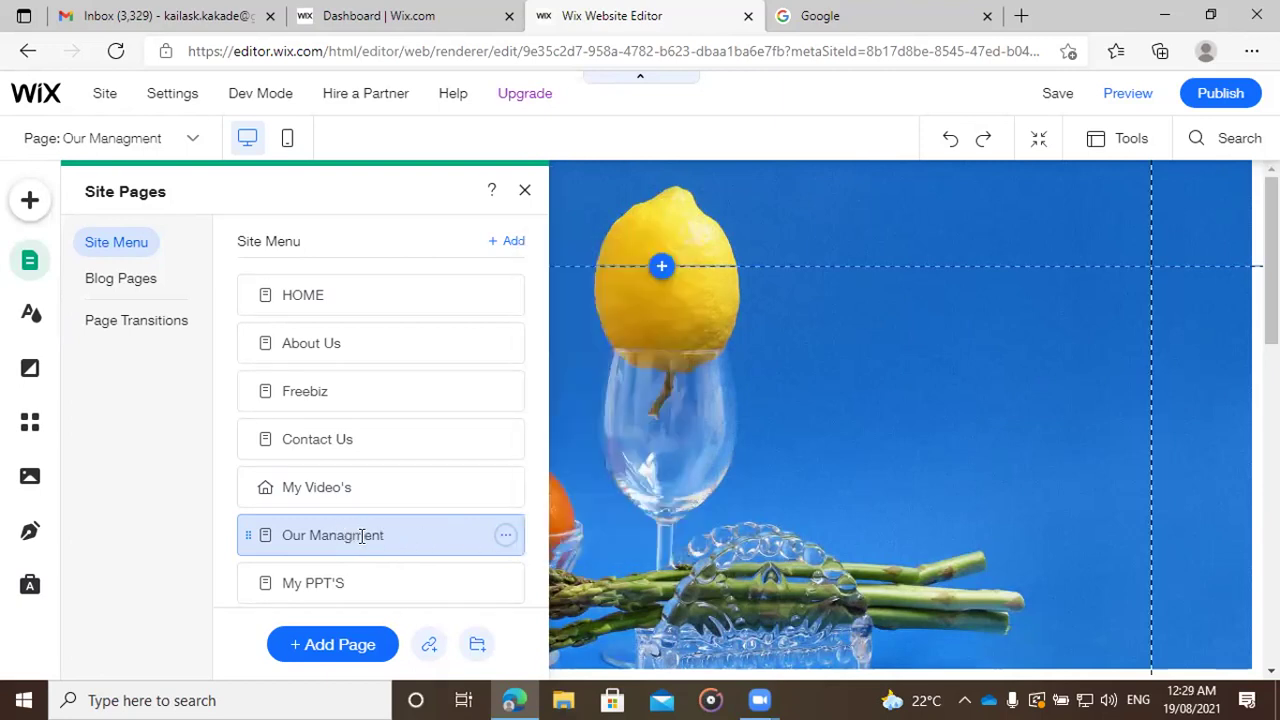
double_click(372, 535)
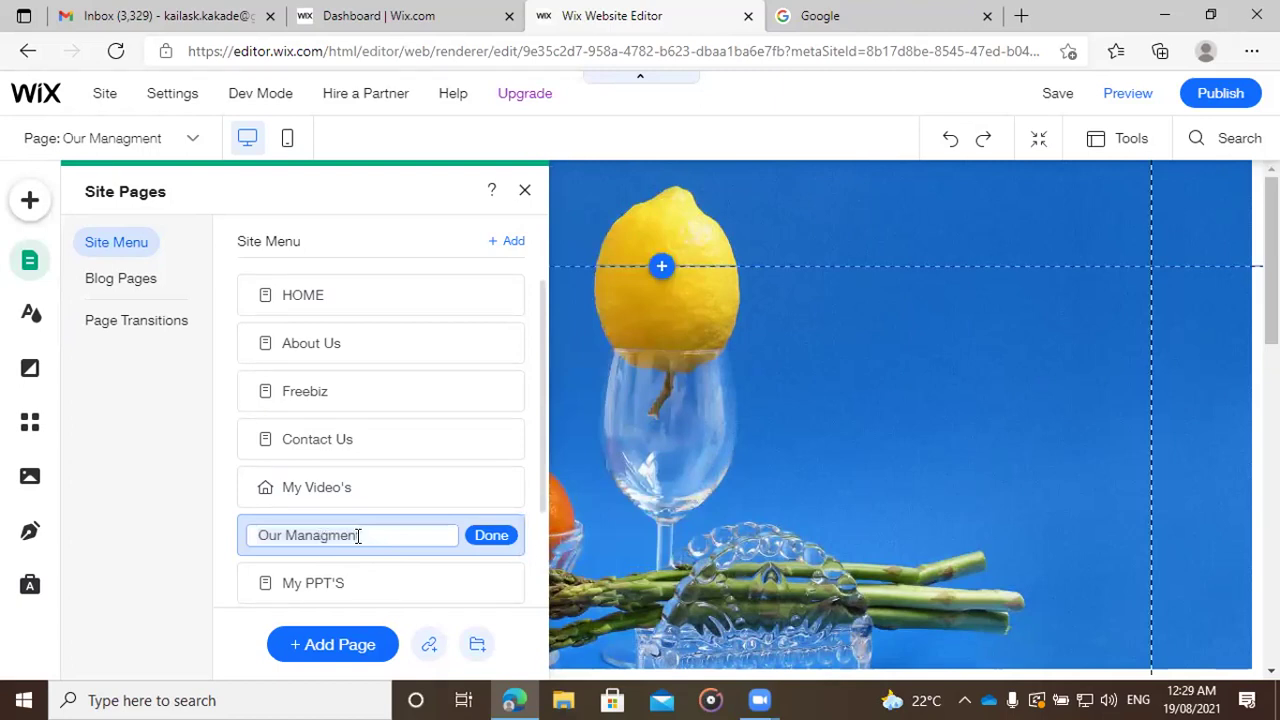
key(ctrl+a)
text(e)
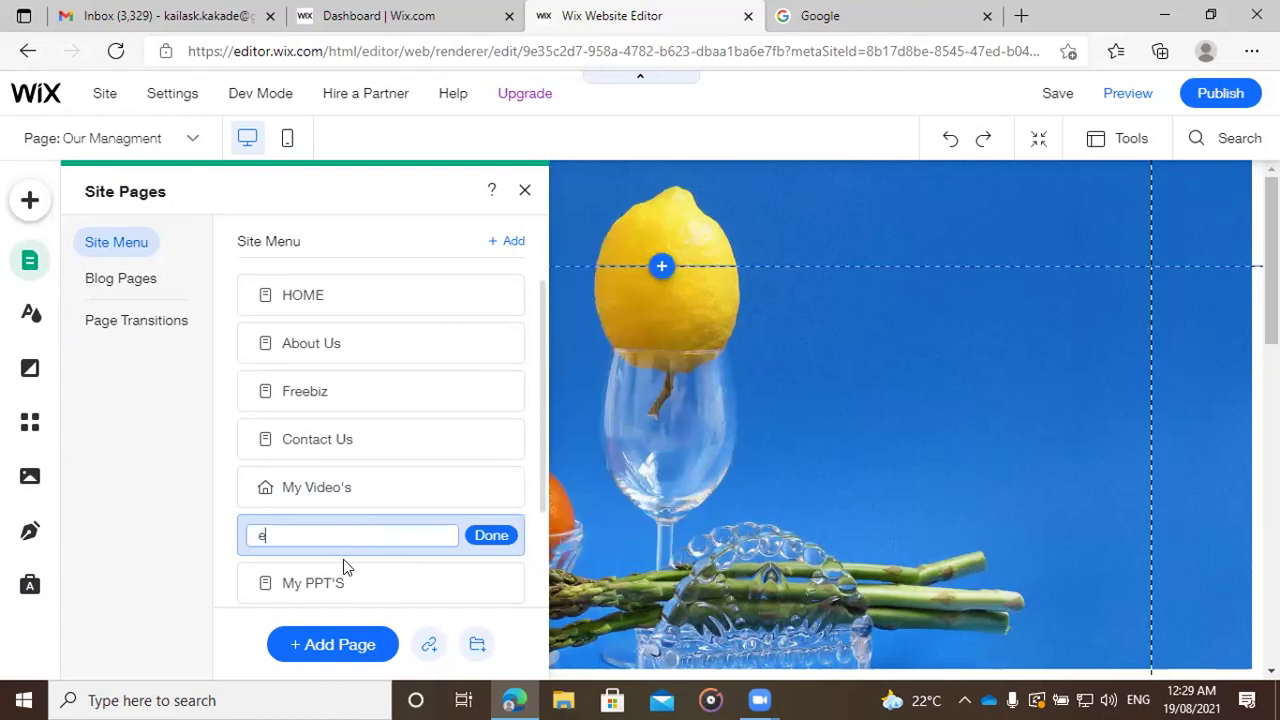
key(BackSpace)
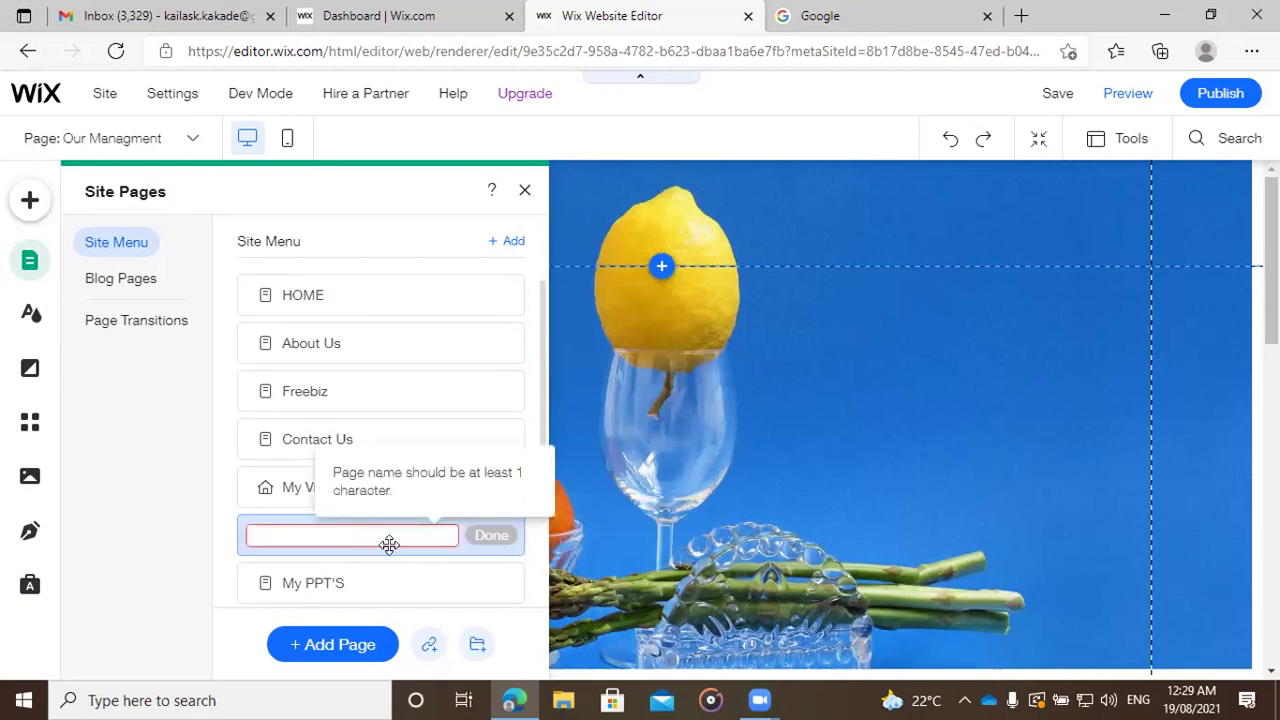
text(Our )
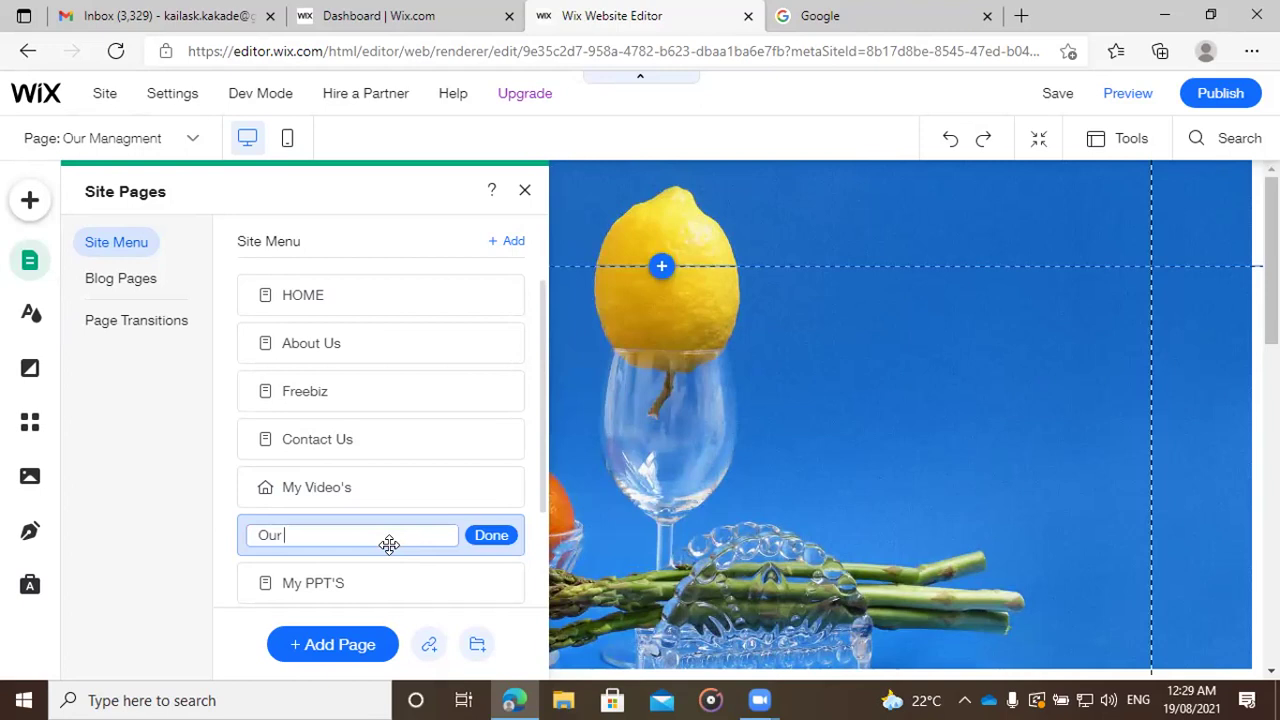
text(Management)
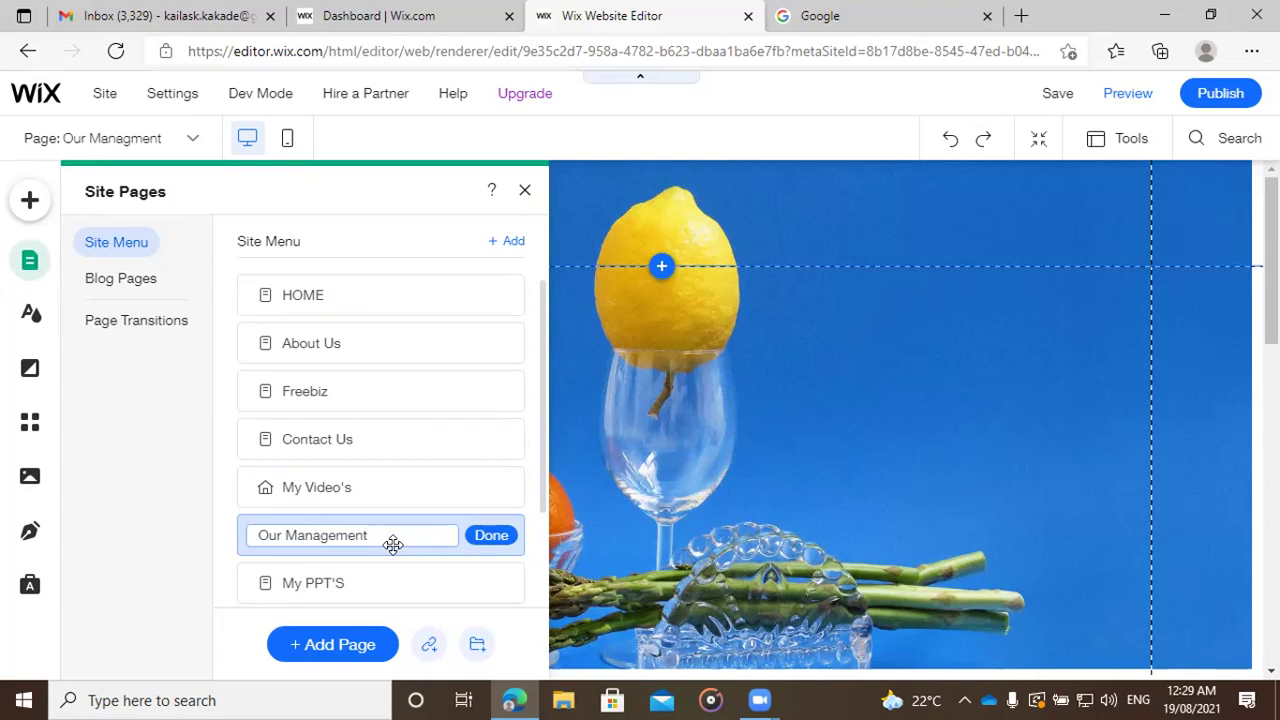
click(480, 533)
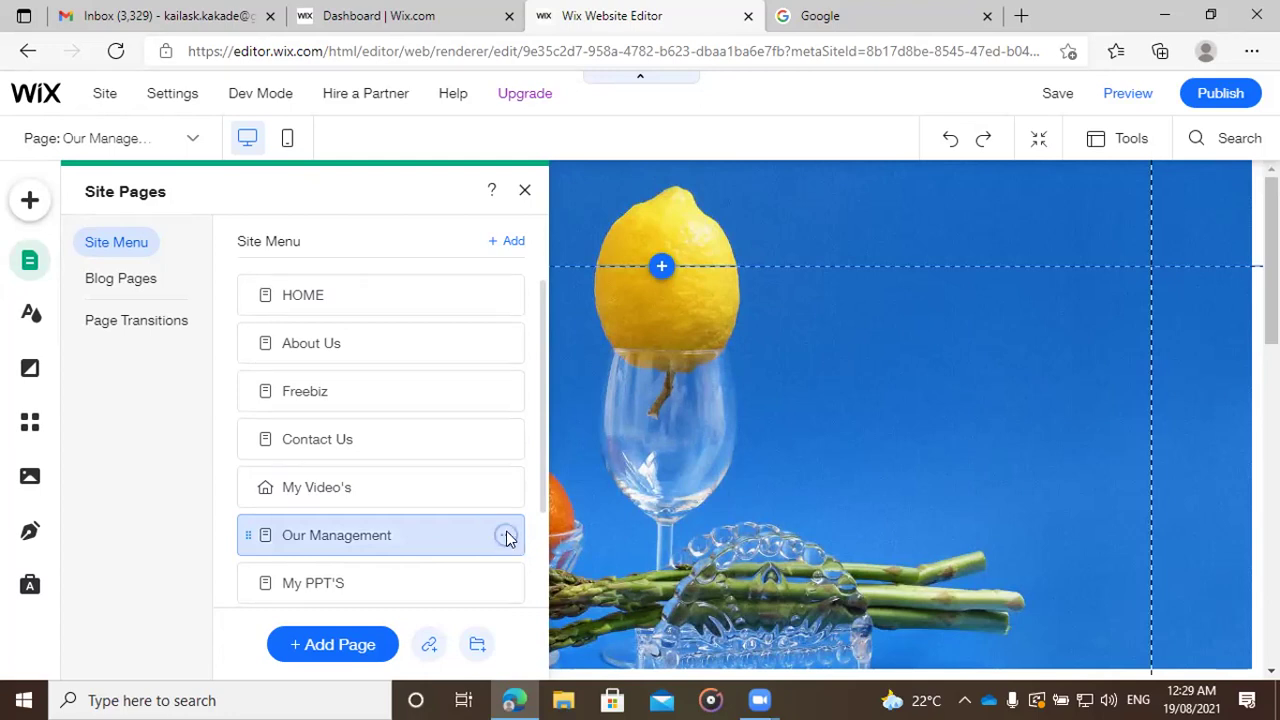
Step: Move the Our Management page directly below About Us in the site menu and make it a subpage of About Us
click(506, 536)
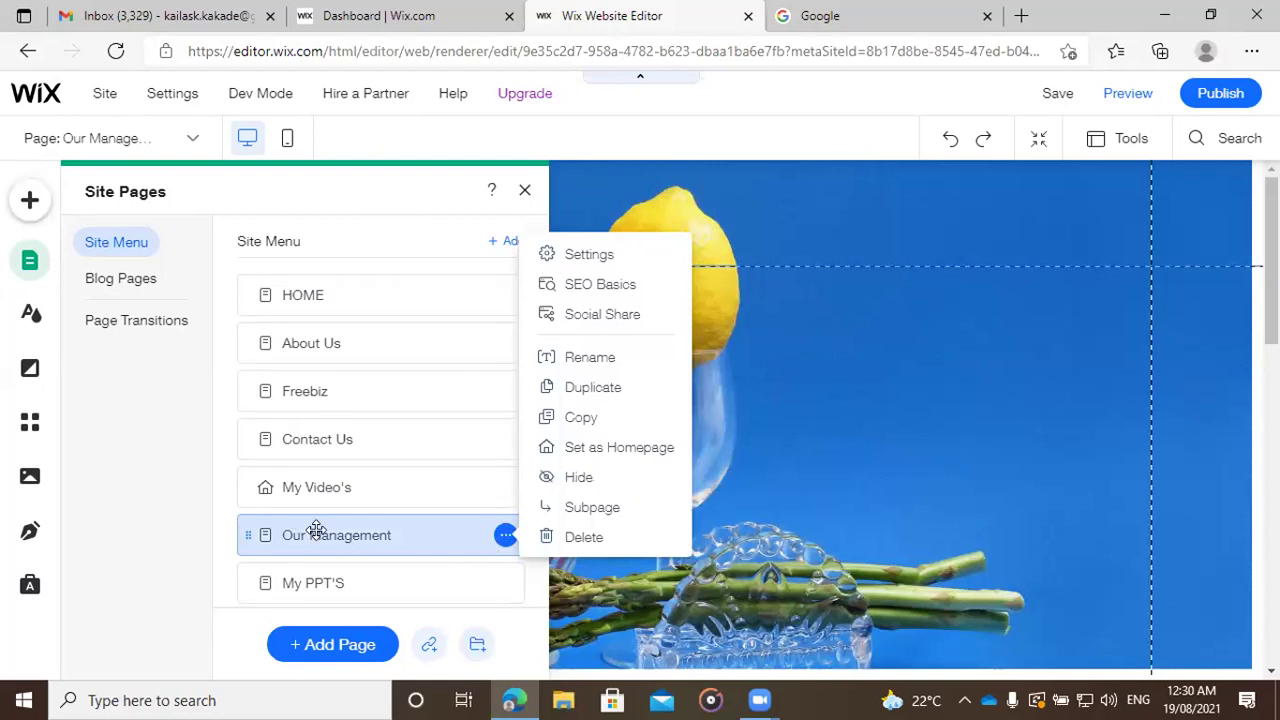
click(349, 535)
drag(349, 535, 340, 366)
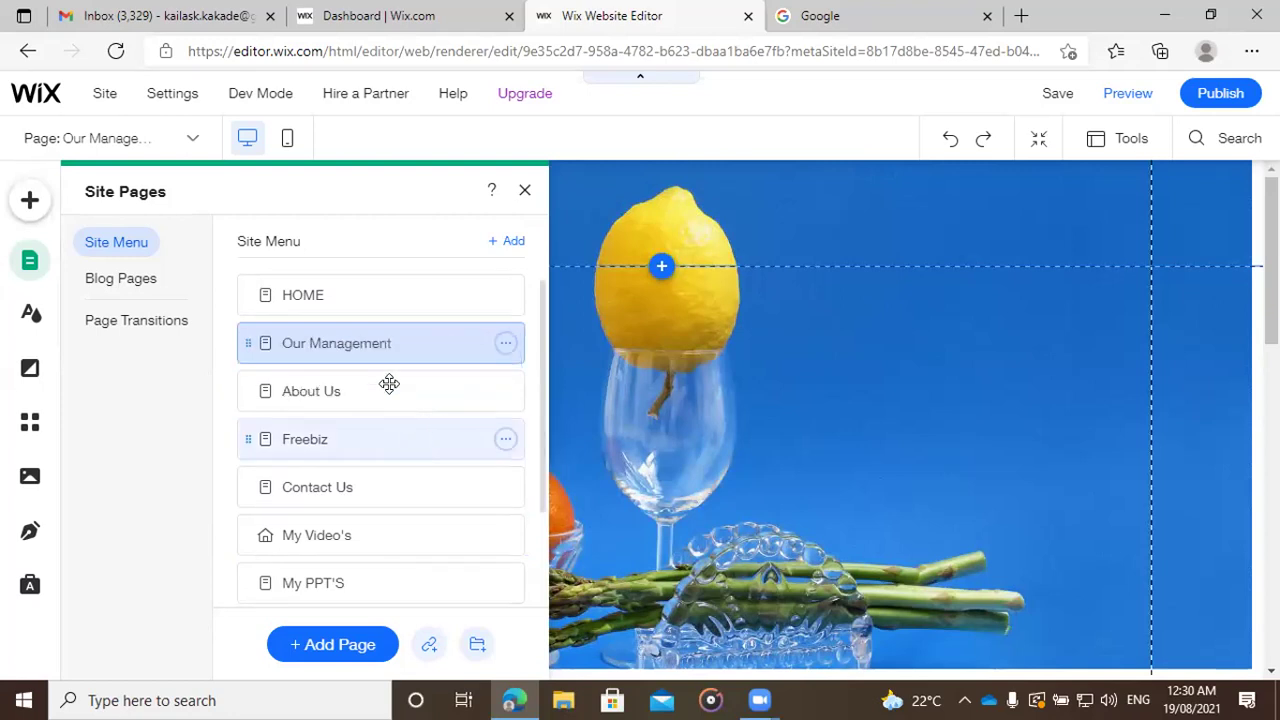
drag(390, 342, 386, 397)
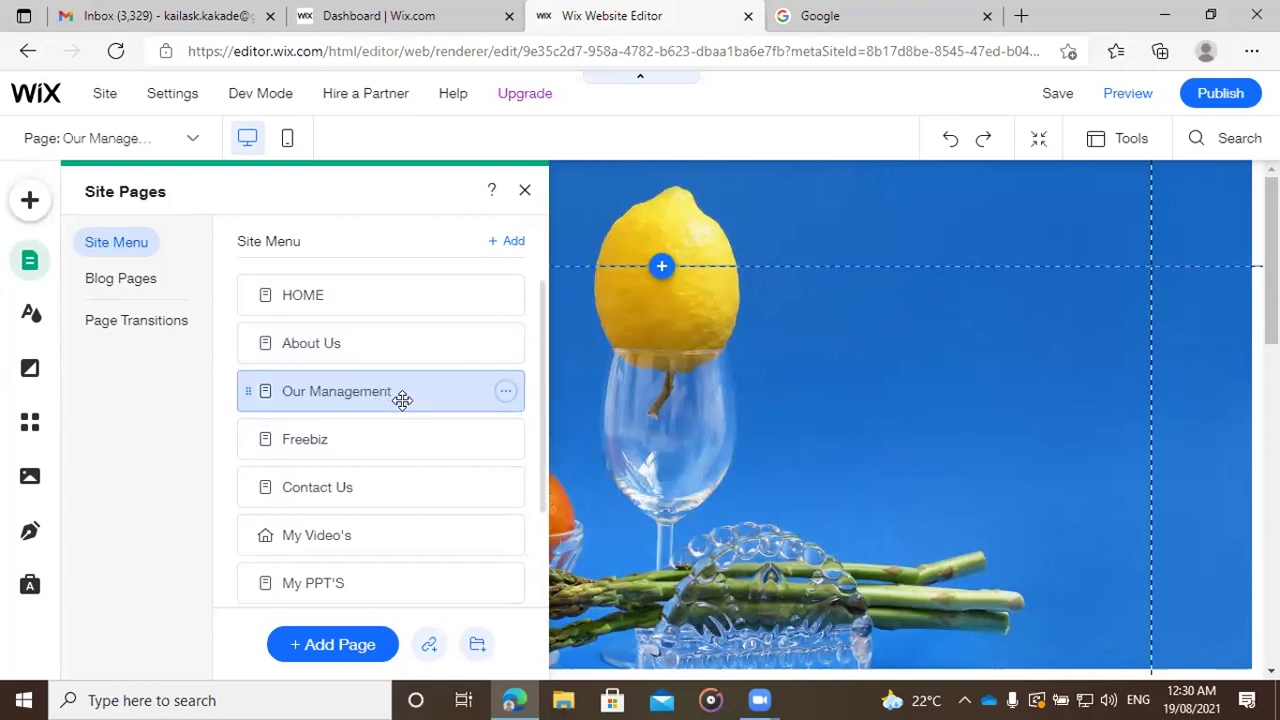
click(506, 390)
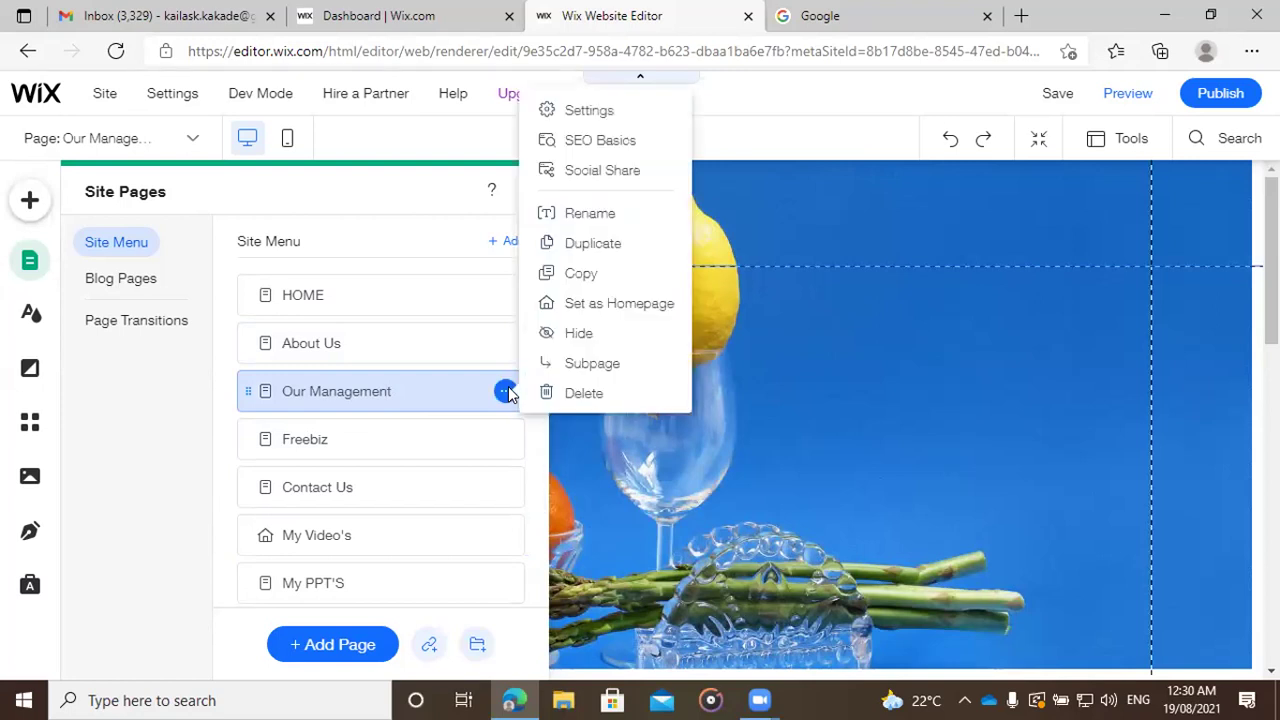
click(592, 364)
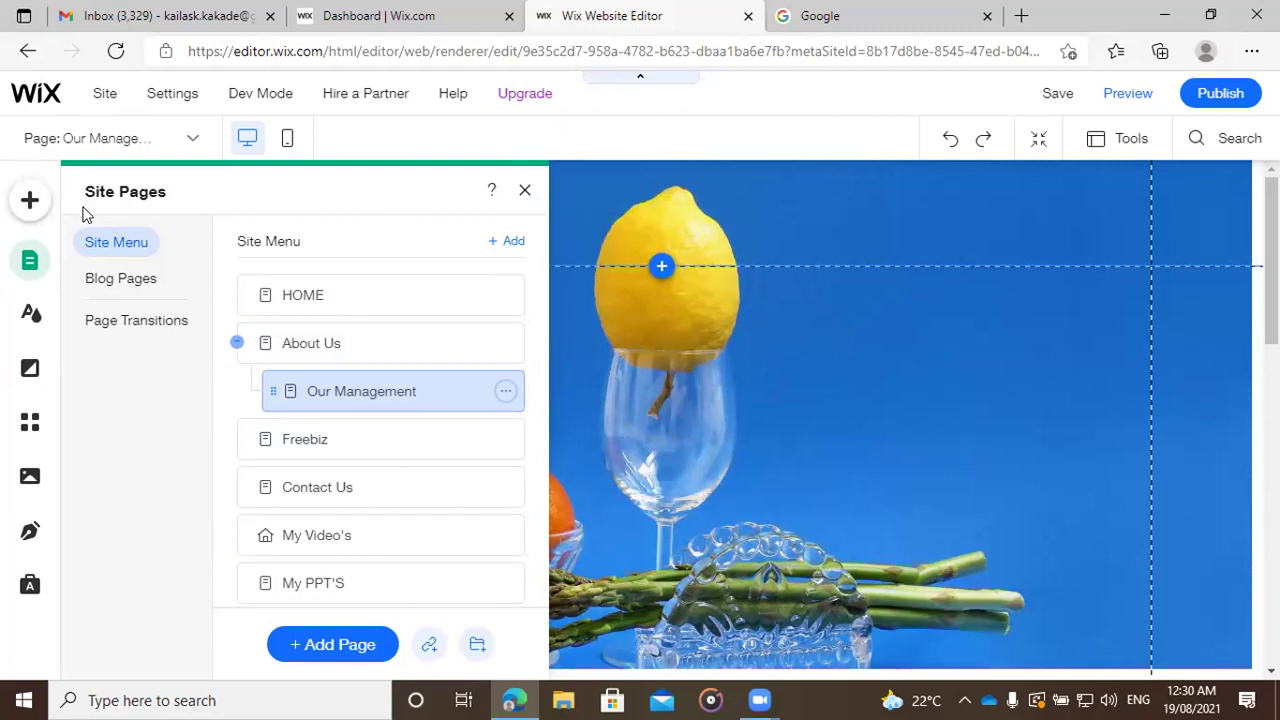
Step: Add a blank page under About Us and name it "HeadMaster Desk"
click(318, 634)
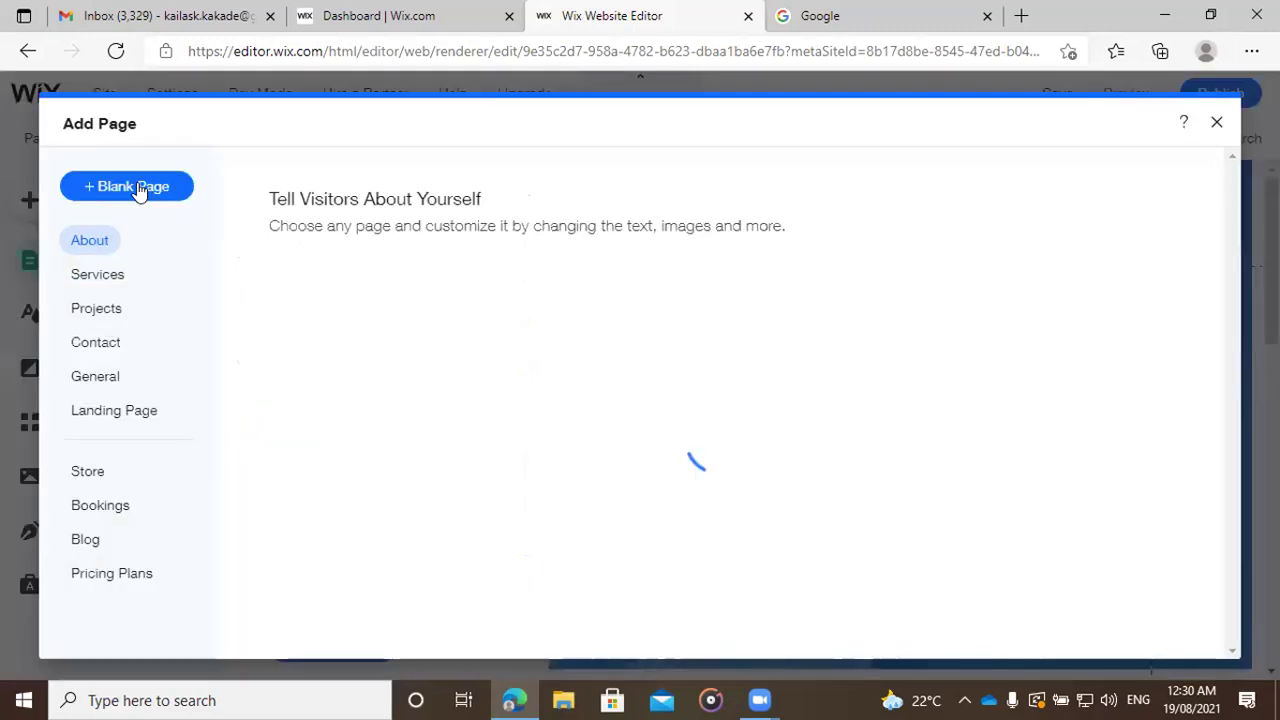
click(137, 184)
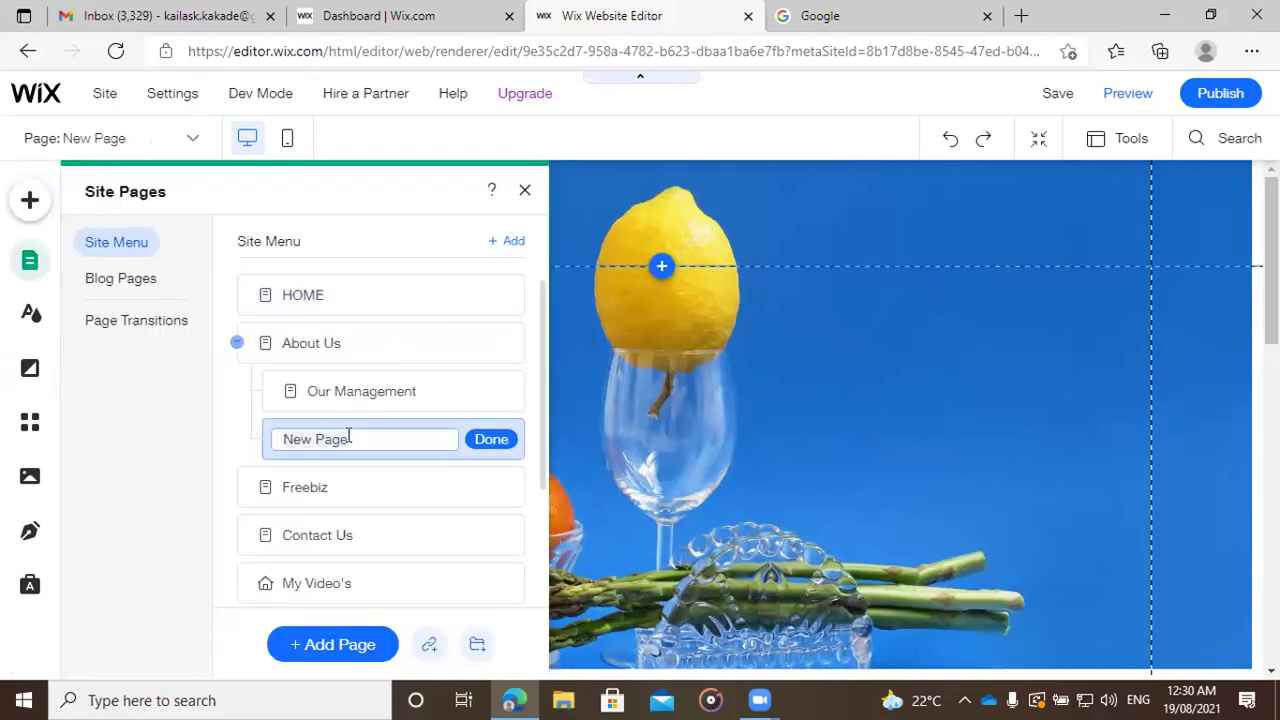
key(ctrl+a)
key(BackSpace)
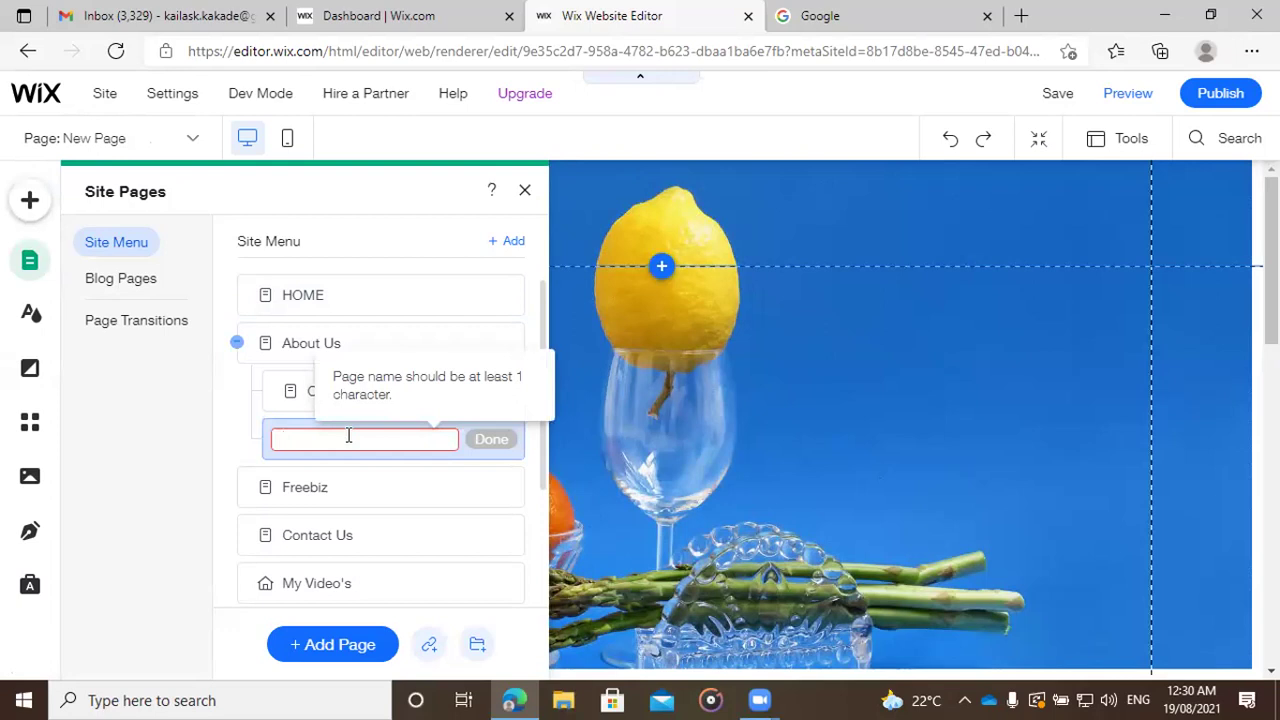
text(Fro)
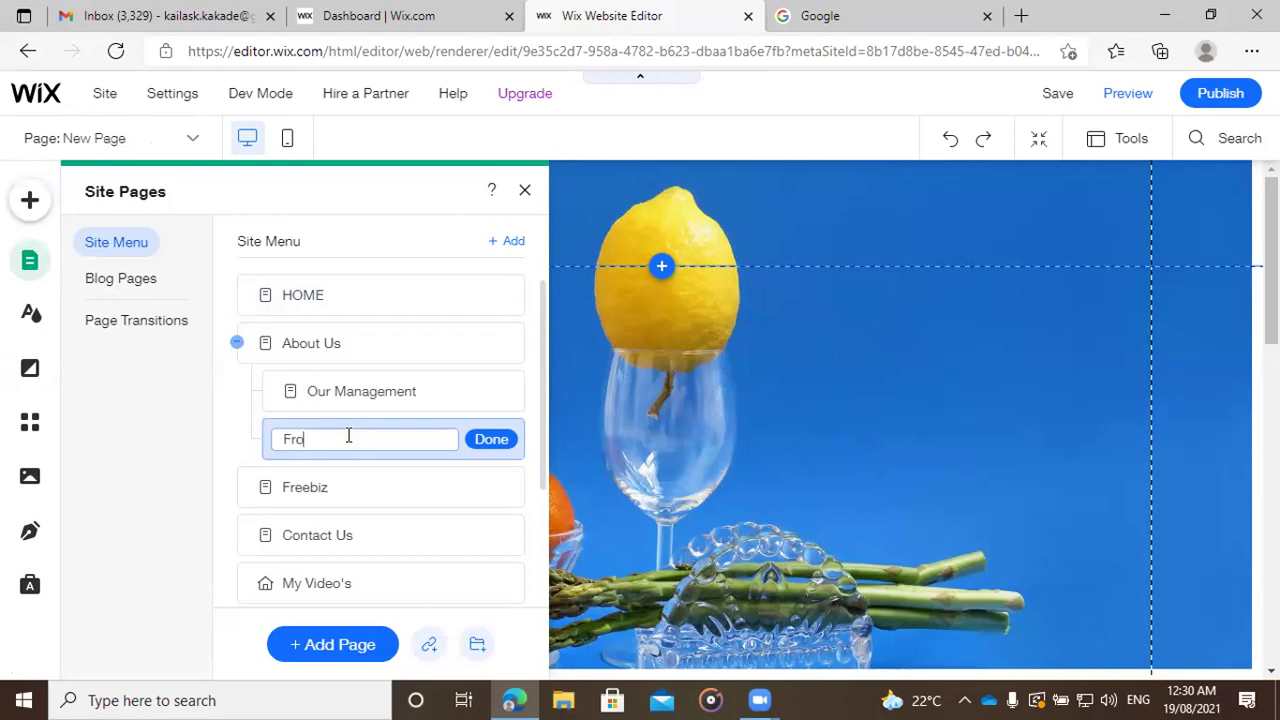
text(m Princi)
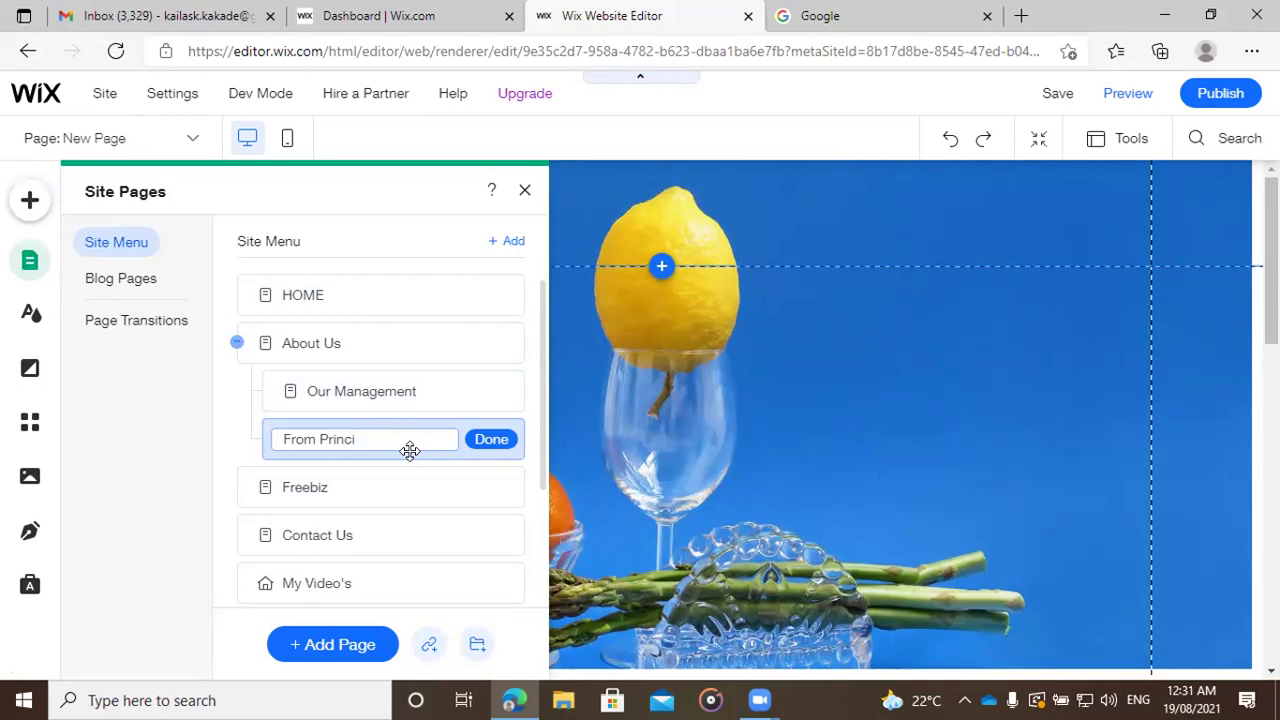
key(BackSpace)
key(BackSpace)
key(BackSpace)
key(BackSpace)
key(BackSpace)
key(BackSpace)
text(Headmaster)
click(319, 441)
key(BackSpace)
key(BackSpace)
key(BackSpace)
key(BackSpace)
key(BackSpace)
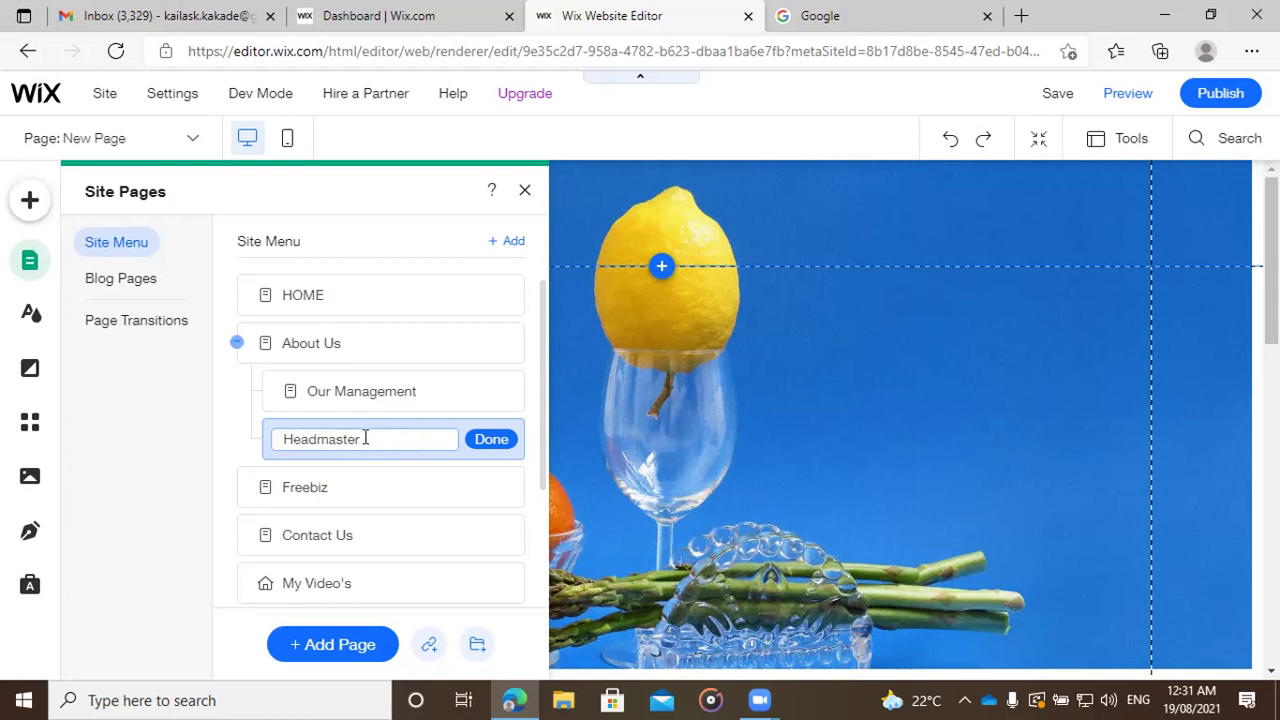
text(Desk)
key(BackSpace)
text(M)
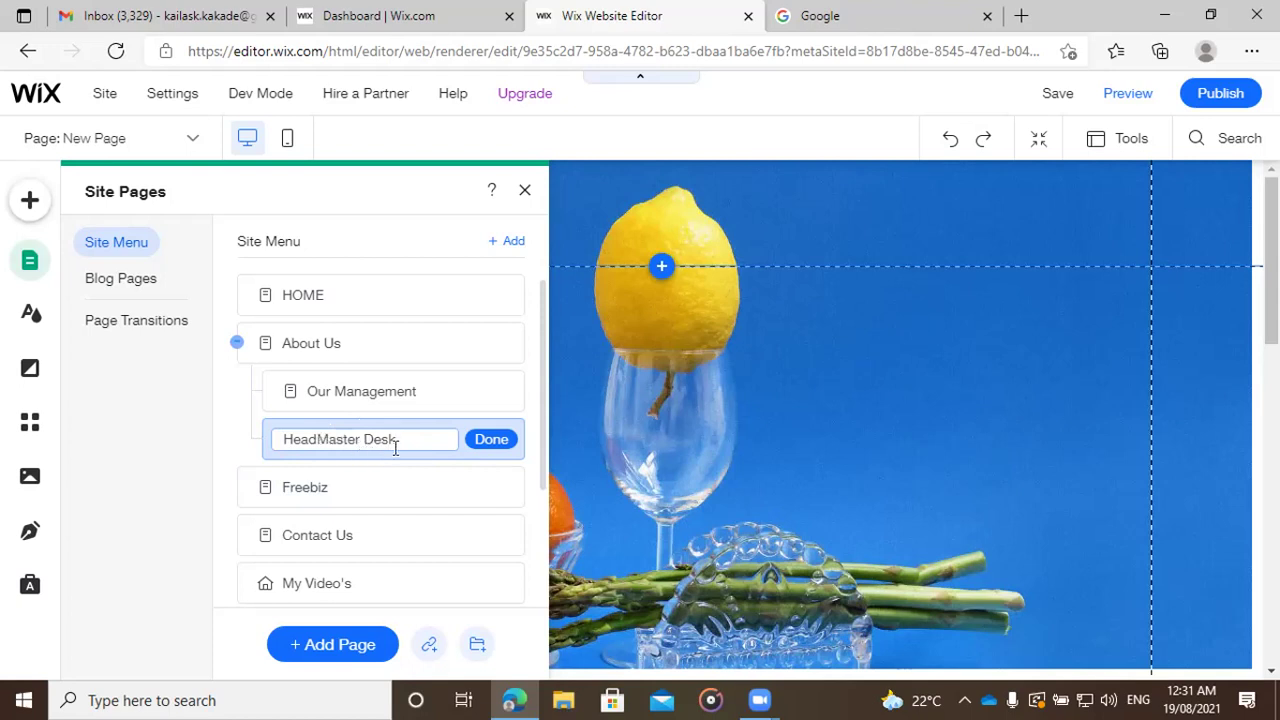
click(489, 438)
Step: Add another blank page under About Us and name it "Vision and Mission"
click(305, 640)
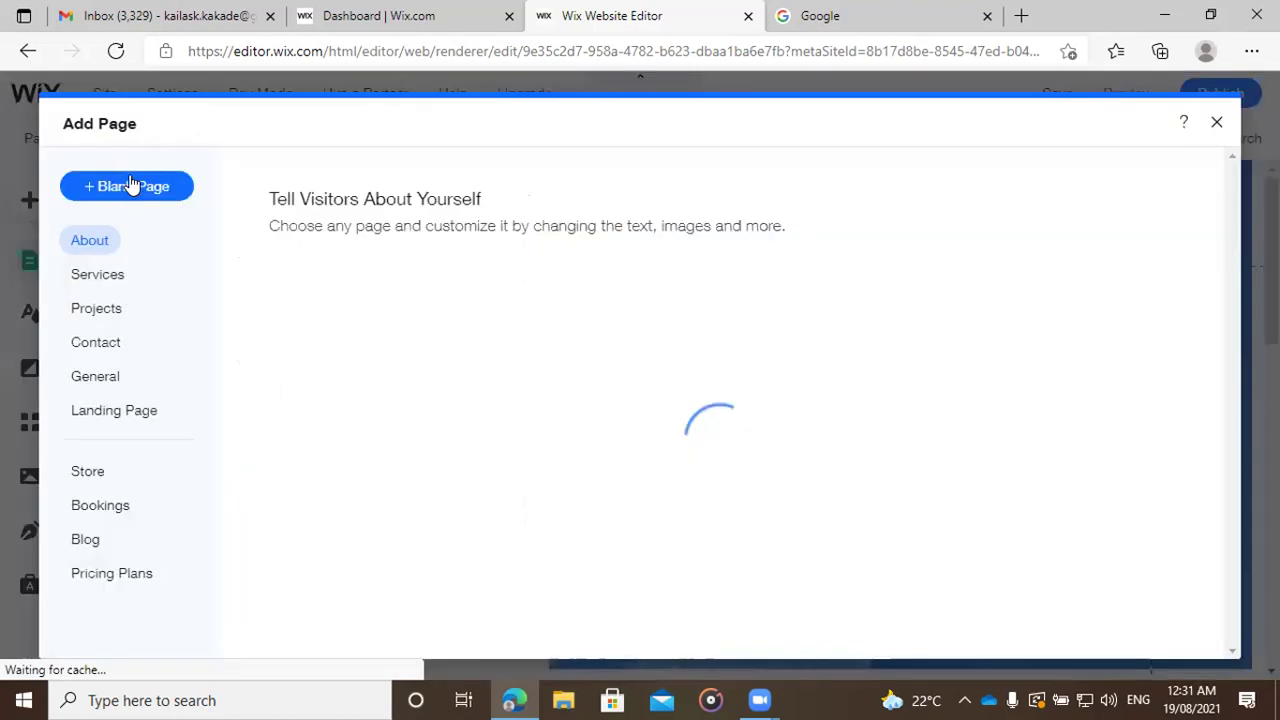
key(Escape)
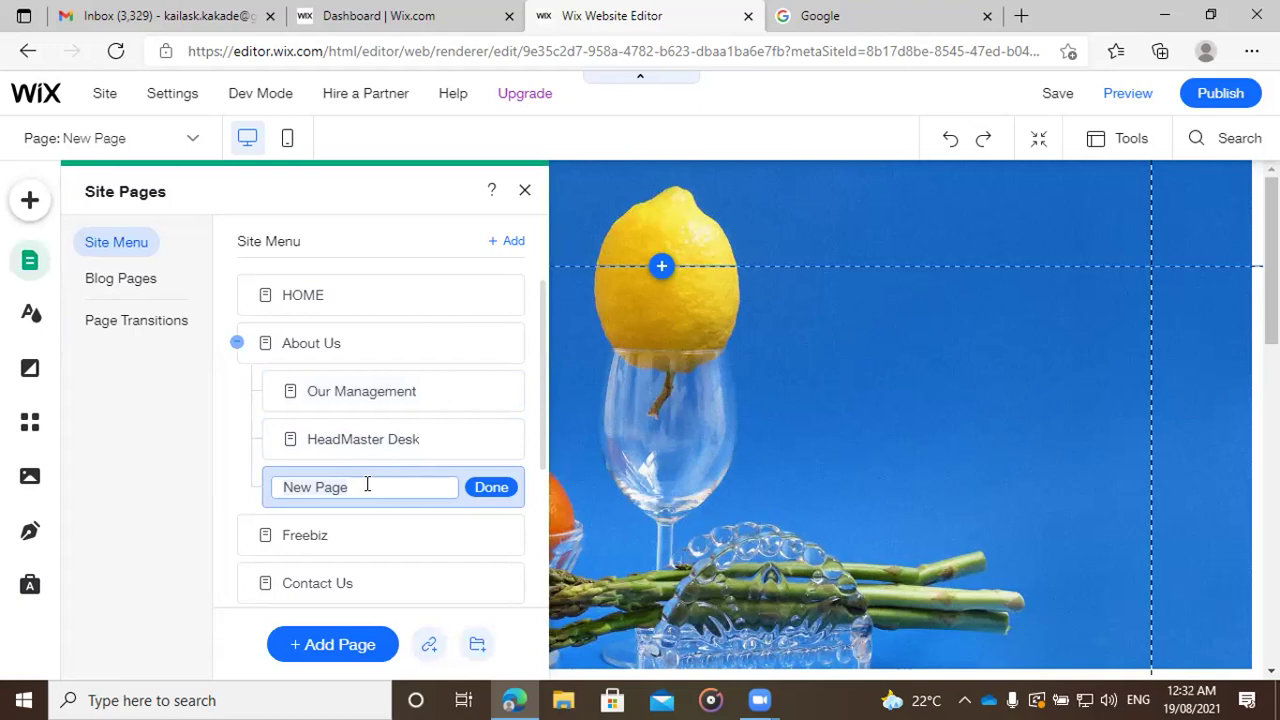
key(ctrl+a)
key(BackSpace)
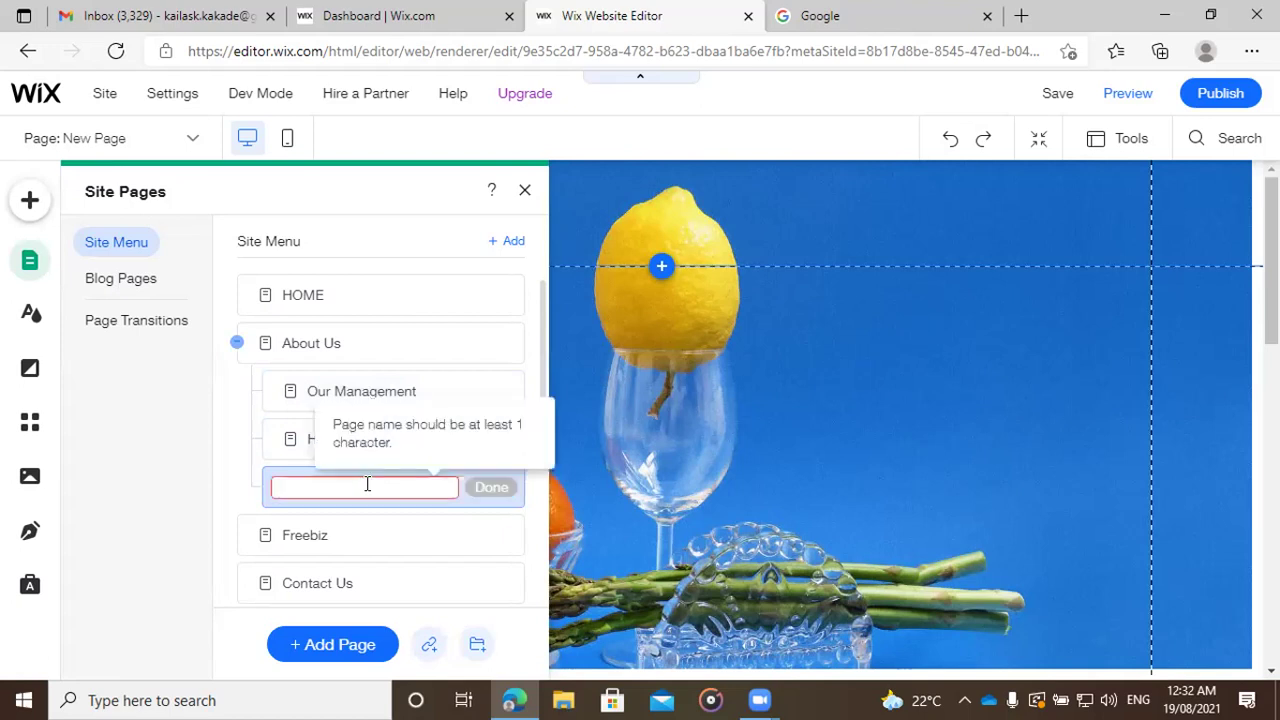
text(Vision)
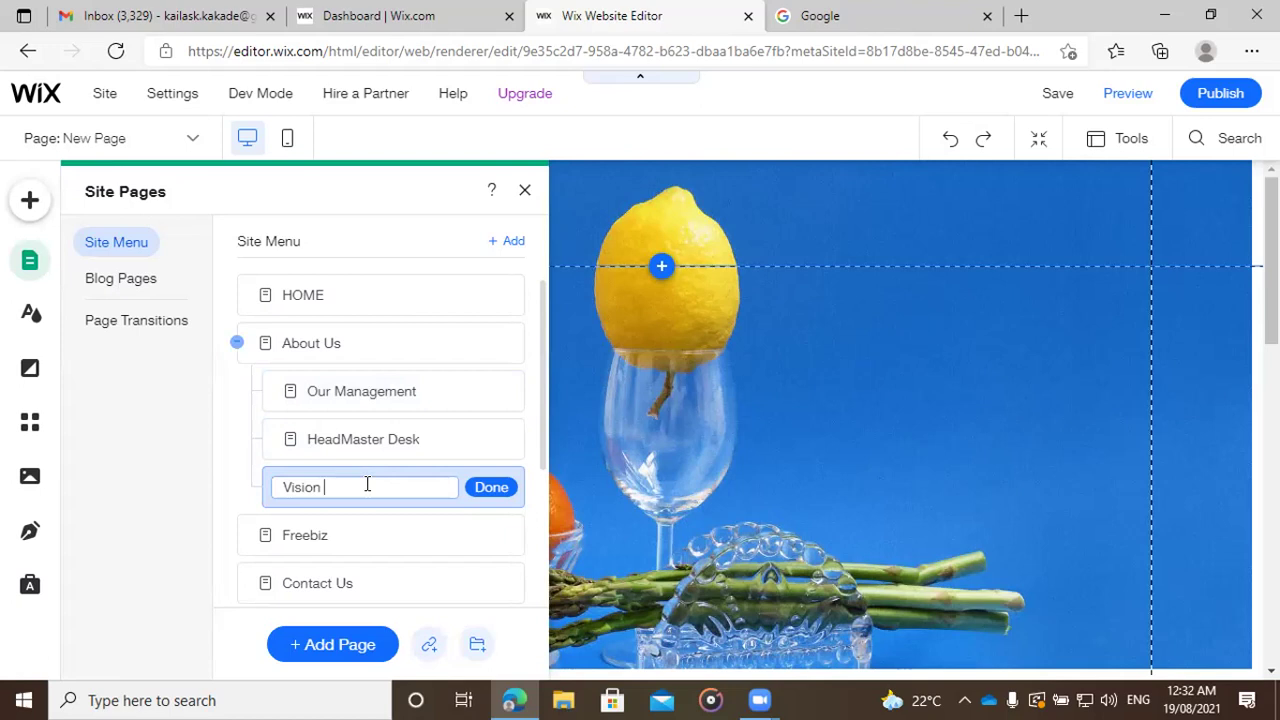
text( and Mission)
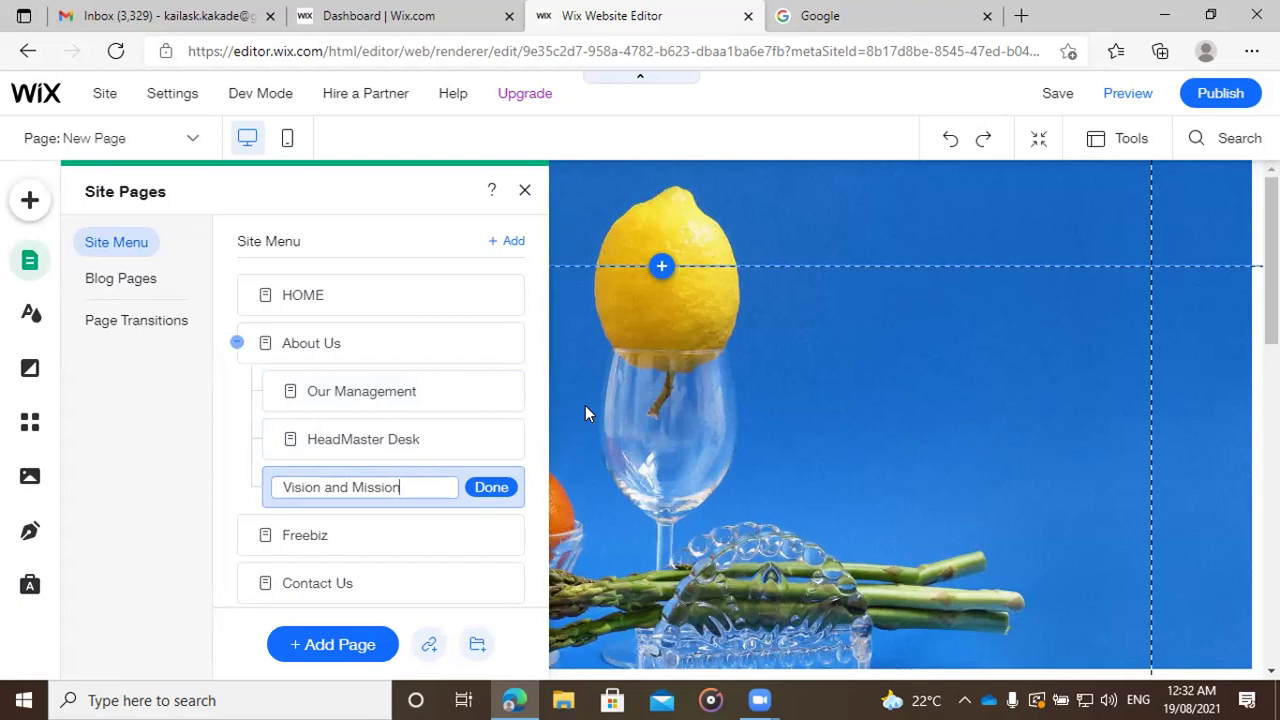
click(482, 485)
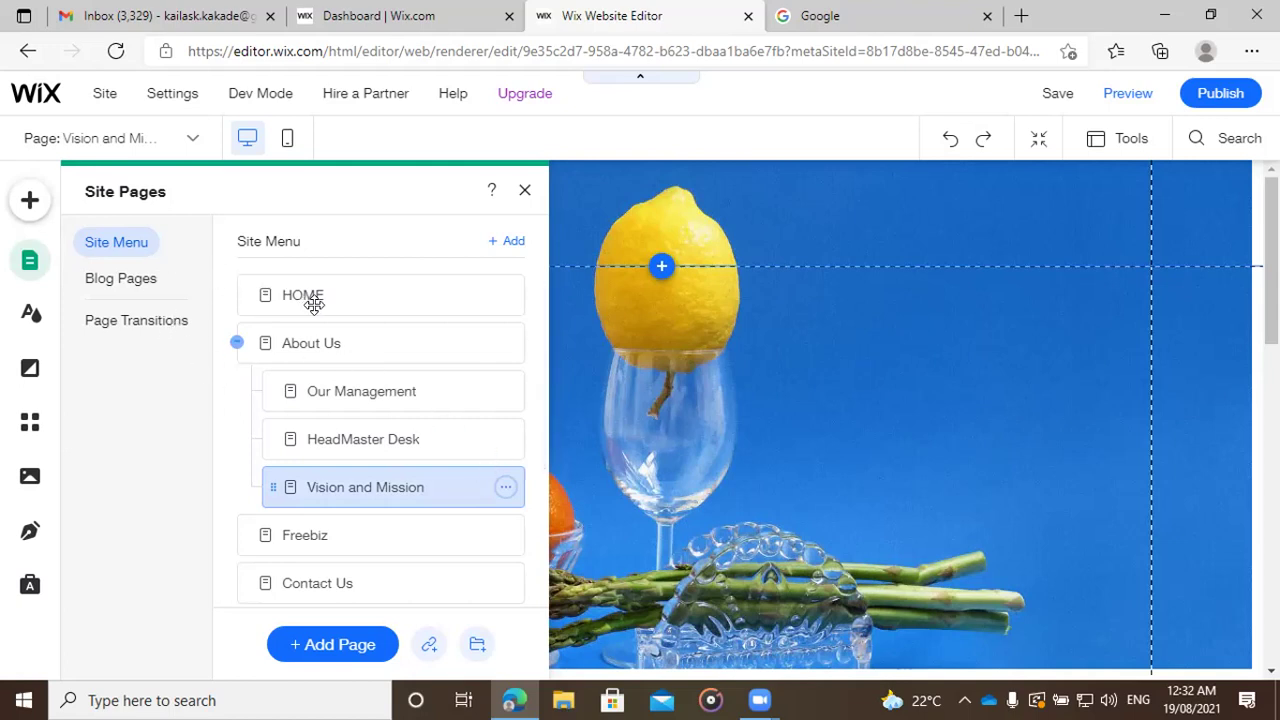
Step: Add a blank page below Vision and Mission and name it "Hostel"
scroll(314, 470, down, 1)
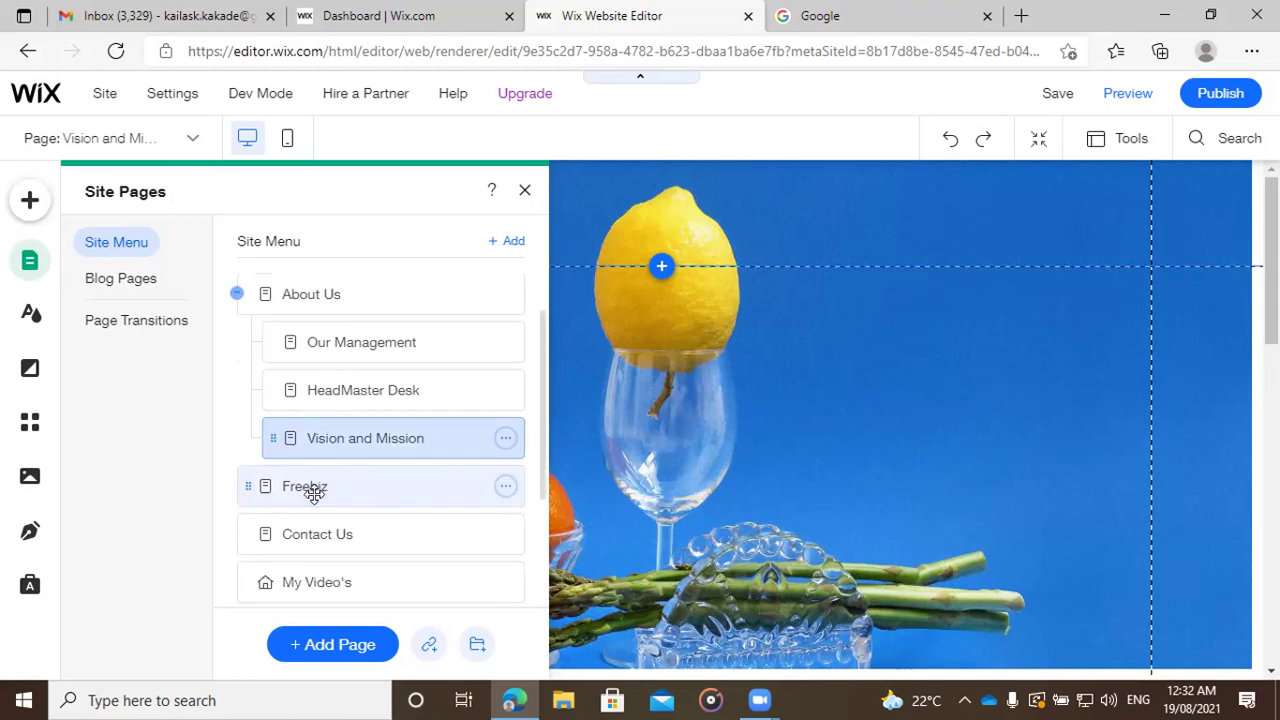
click(335, 645)
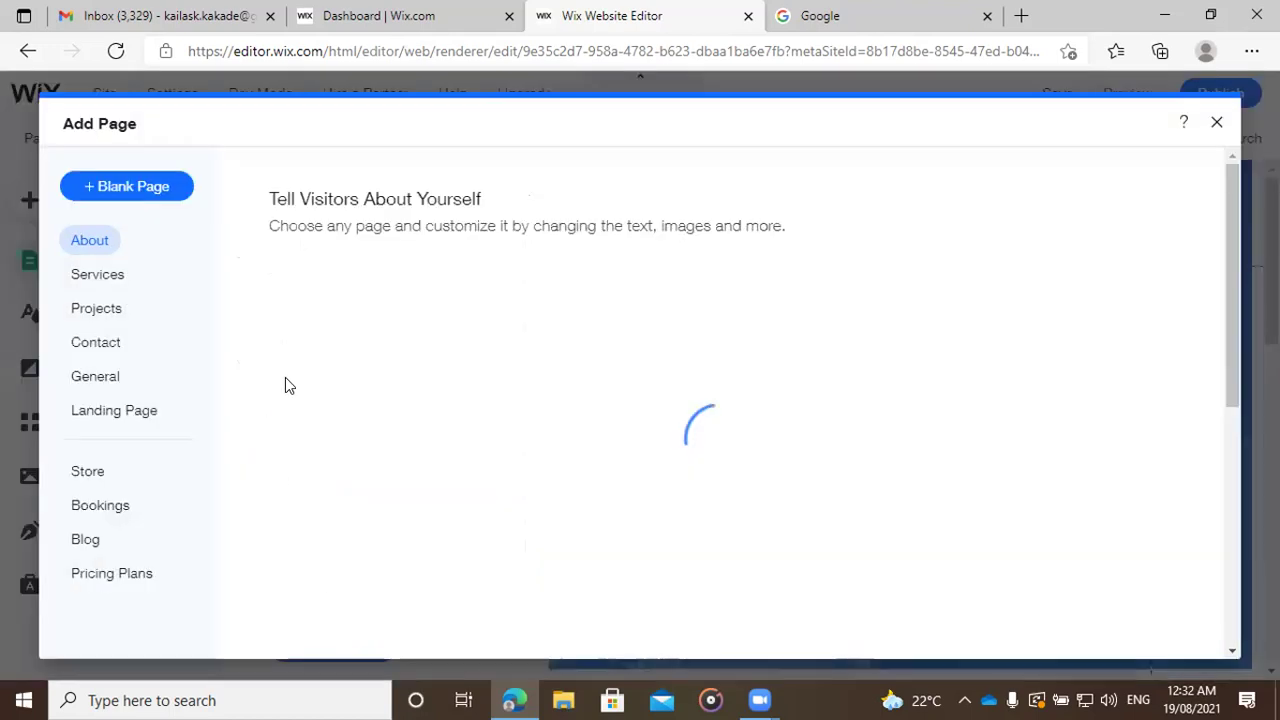
click(118, 186)
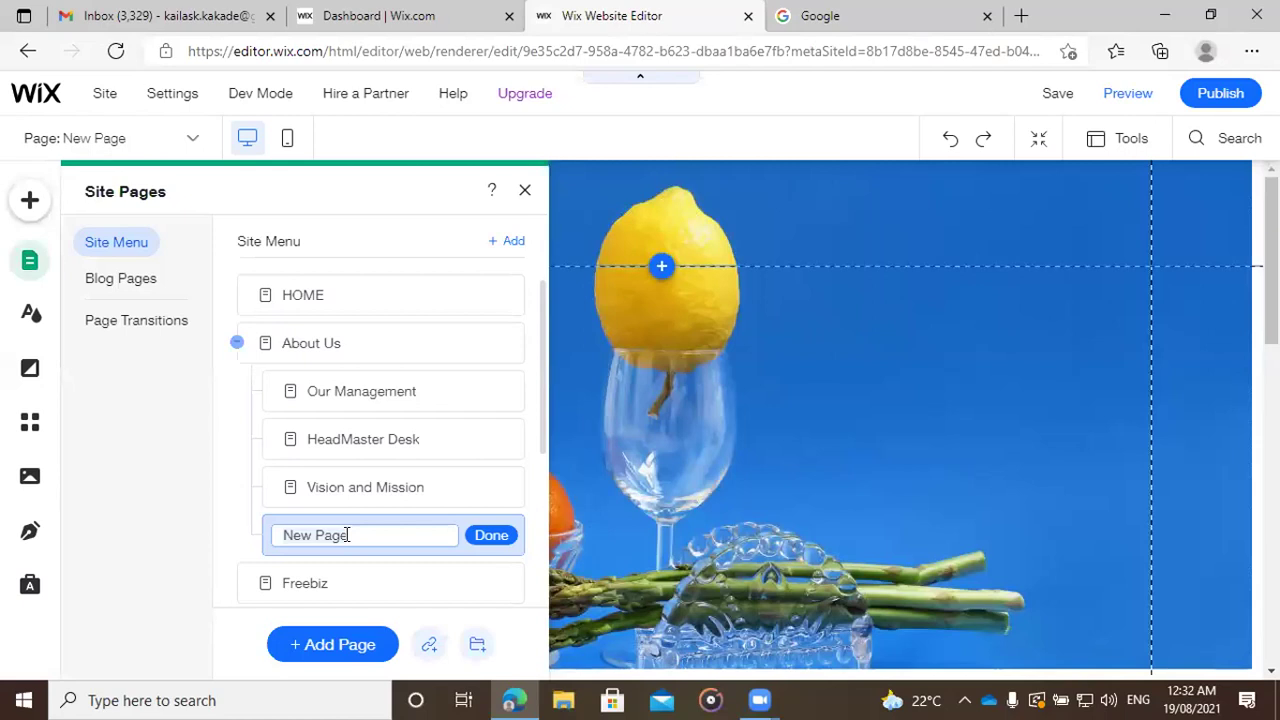
key(ctrl+a)
key(BackSpace)
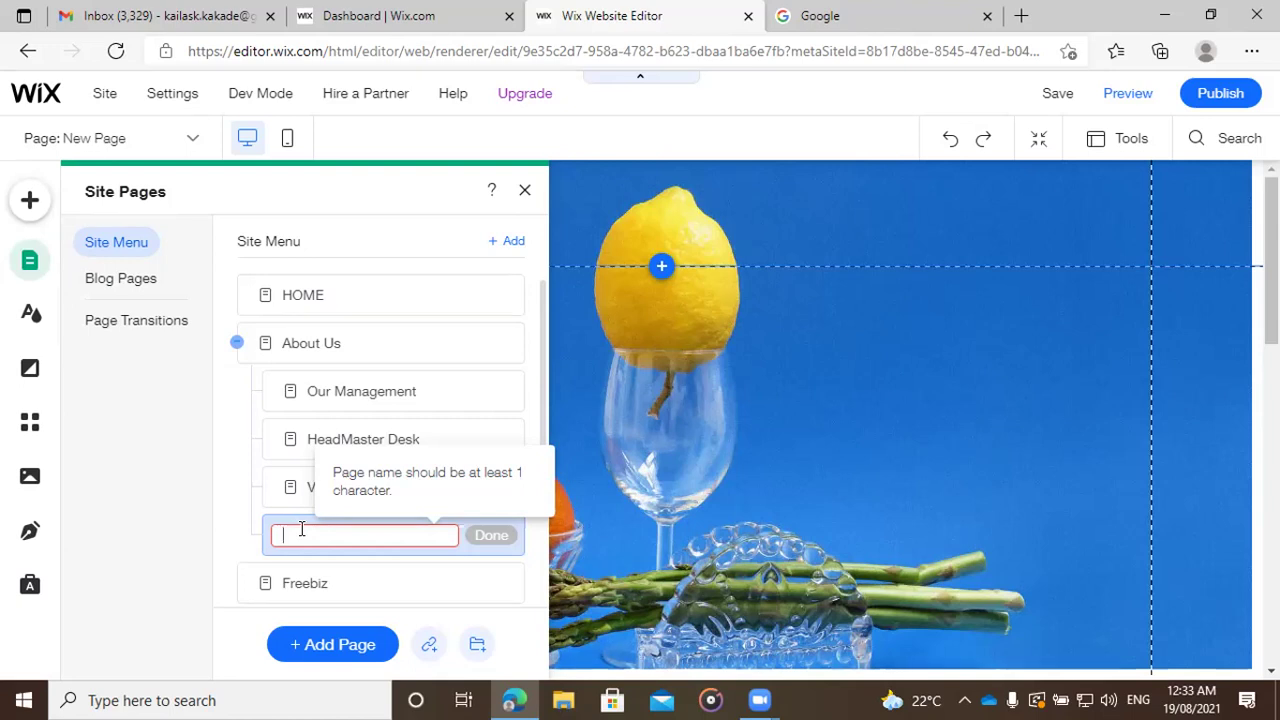
text(Hoste)
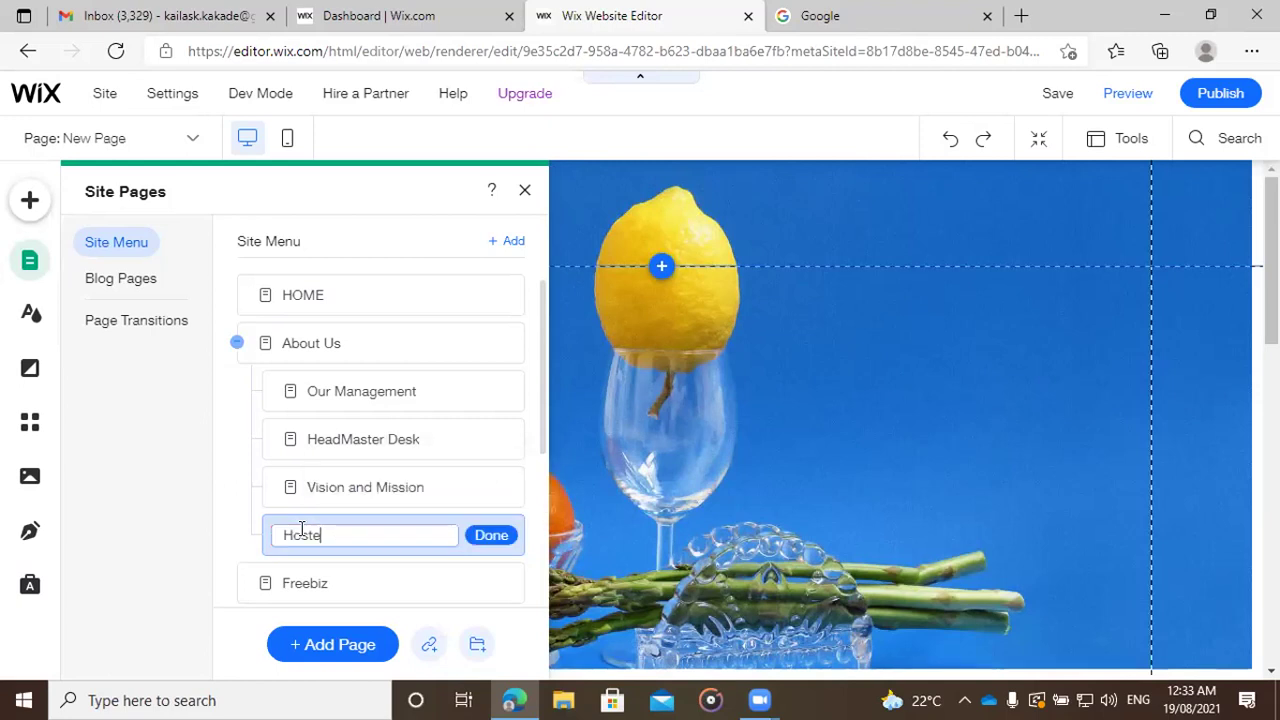
text(l)
click(490, 535)
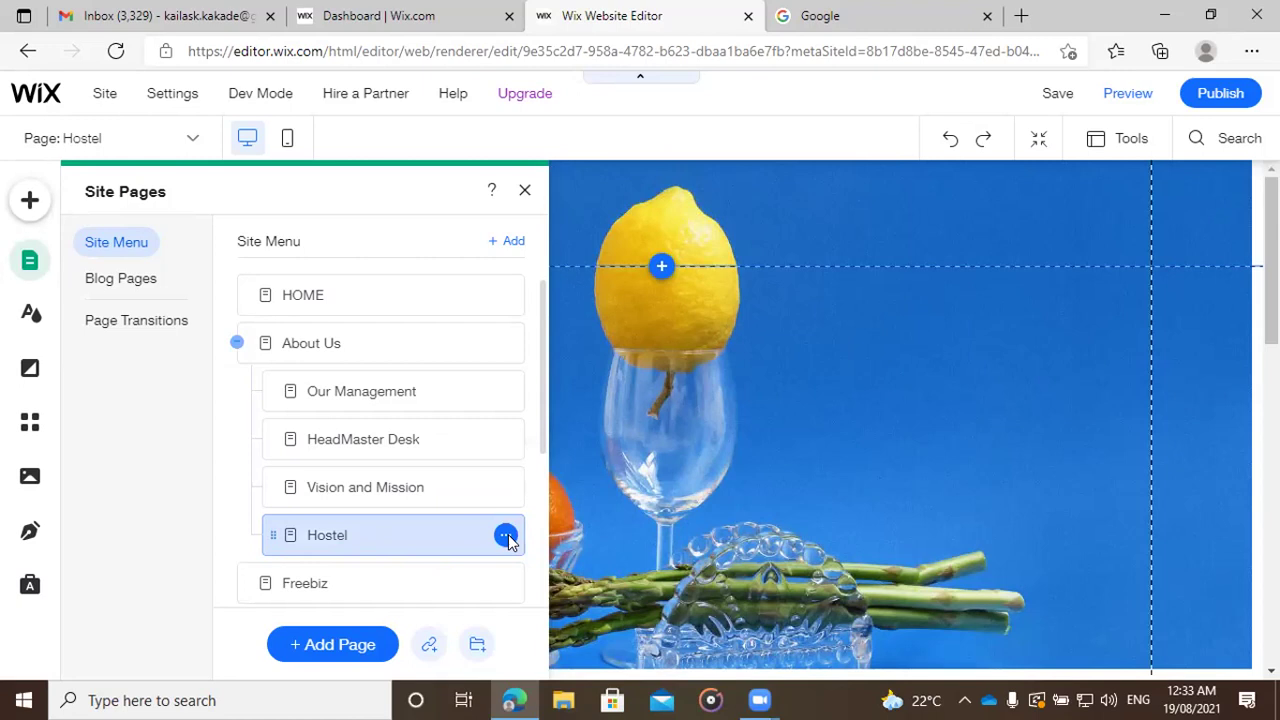
Step: Turn the Hostel subpage into a main page and move it below Freebiz in the site menu
click(507, 535)
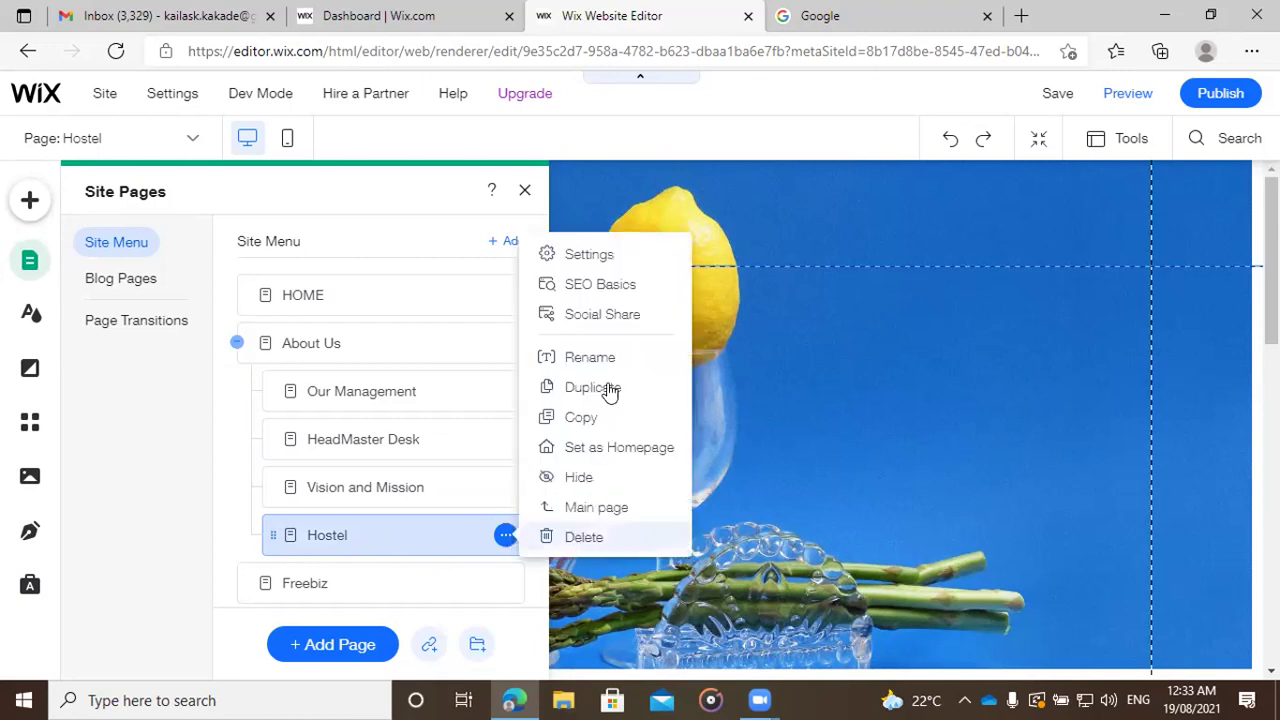
click(597, 509)
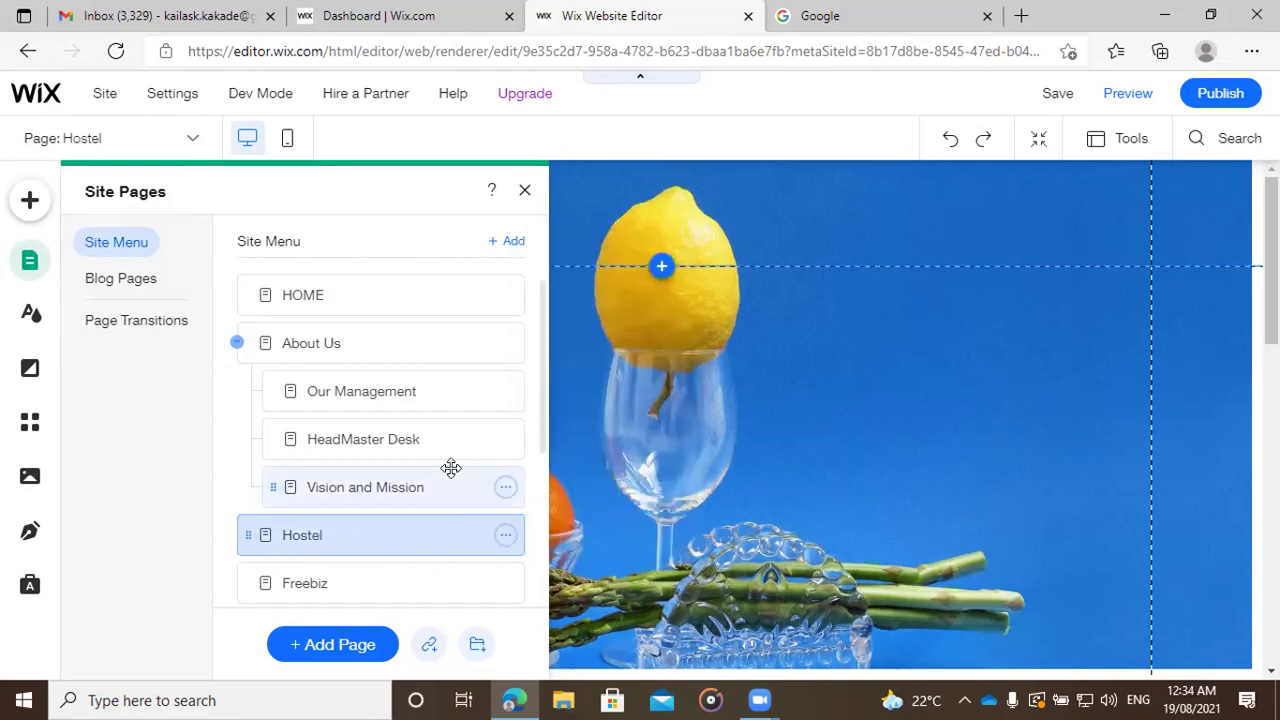
drag(366, 528, 381, 580)
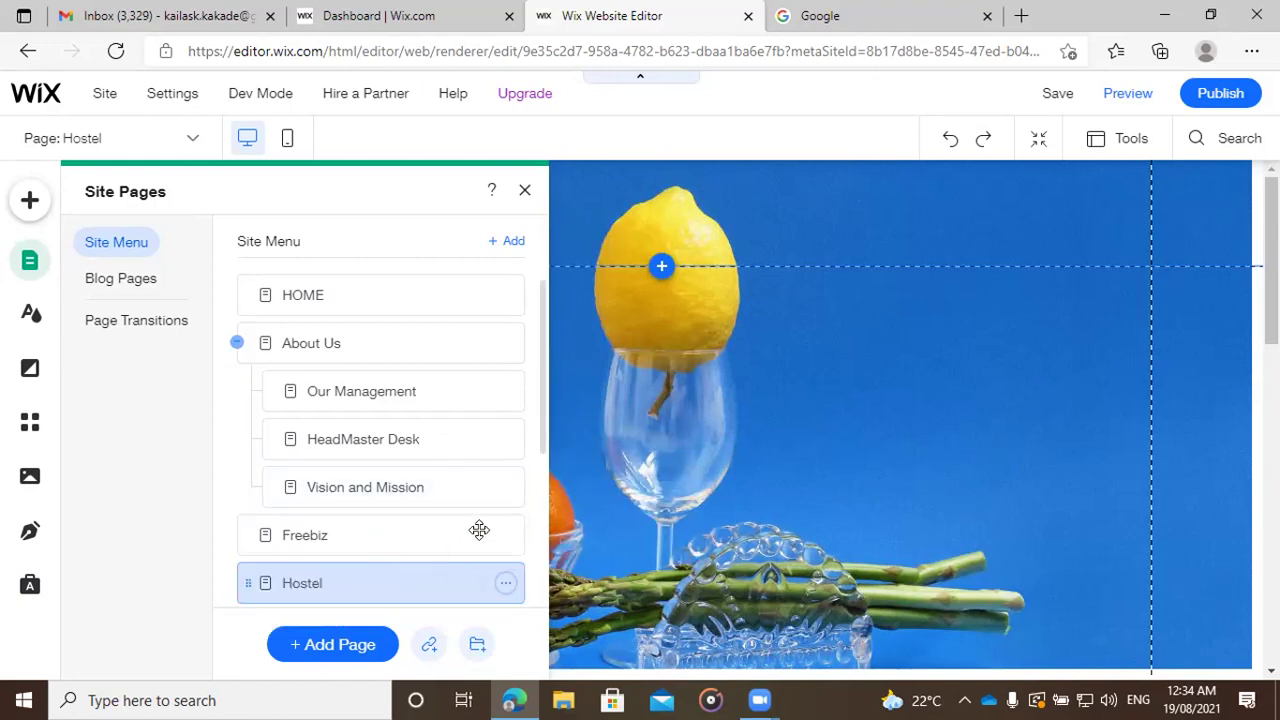
Step: Make the Hostel page a subpage of Freebiz in the site menu
click(506, 585)
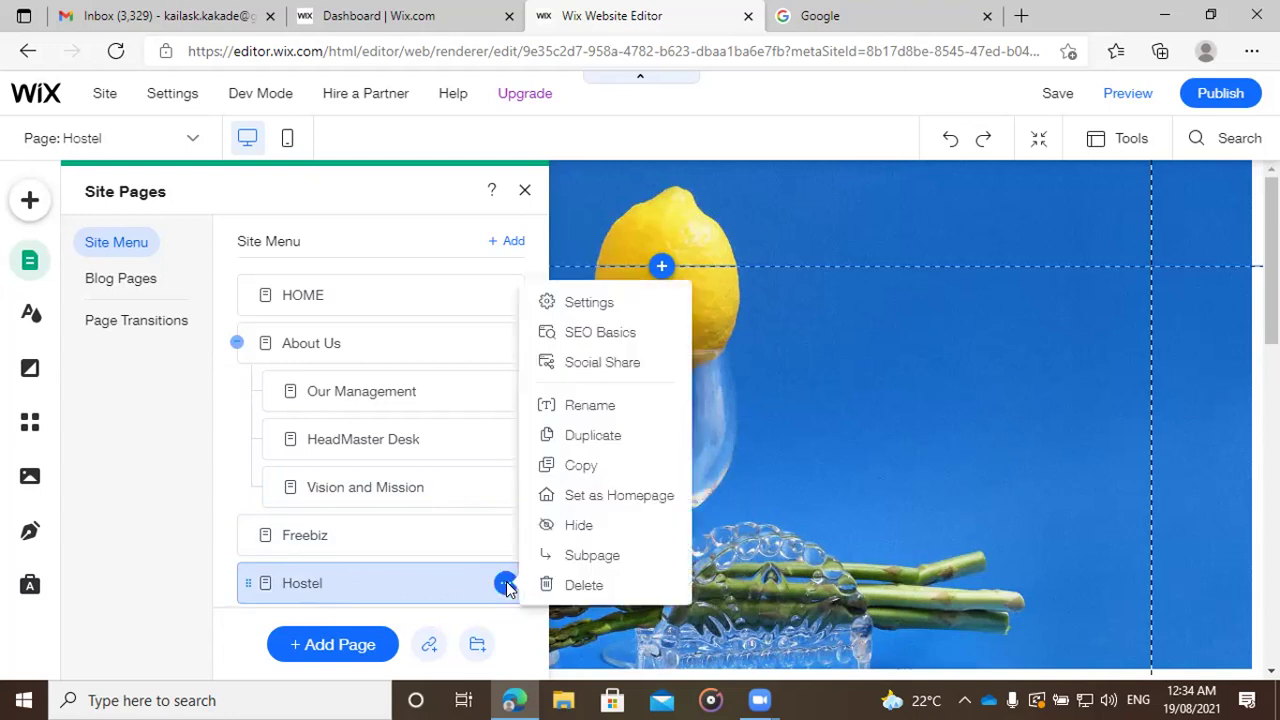
click(586, 558)
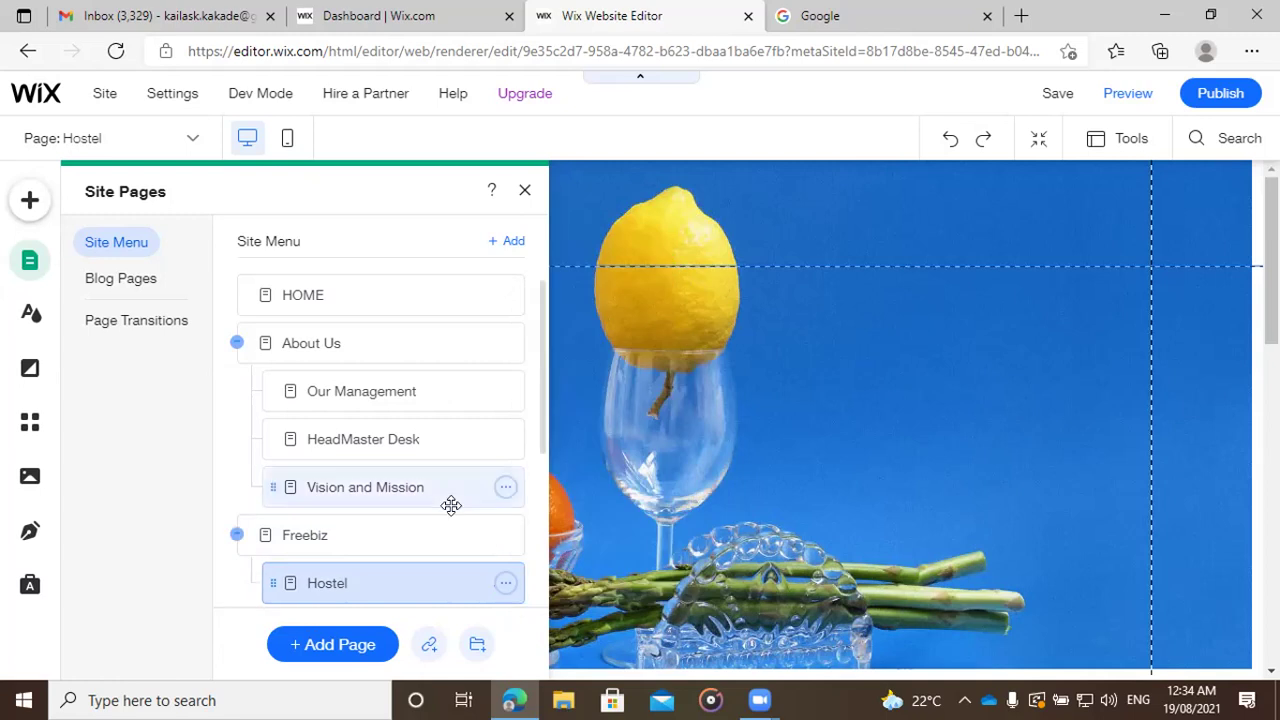
Step: Rename the Freebiz main page as "Our Facilites"
click(358, 535)
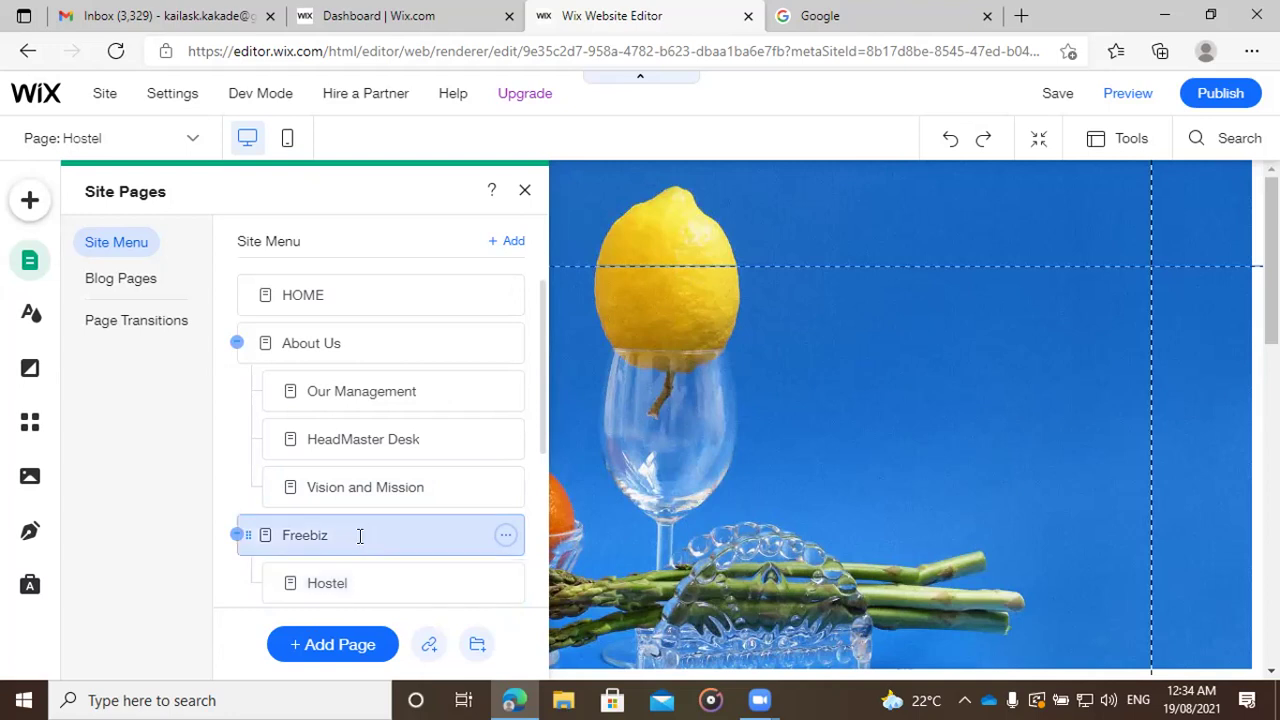
double_click(360, 535)
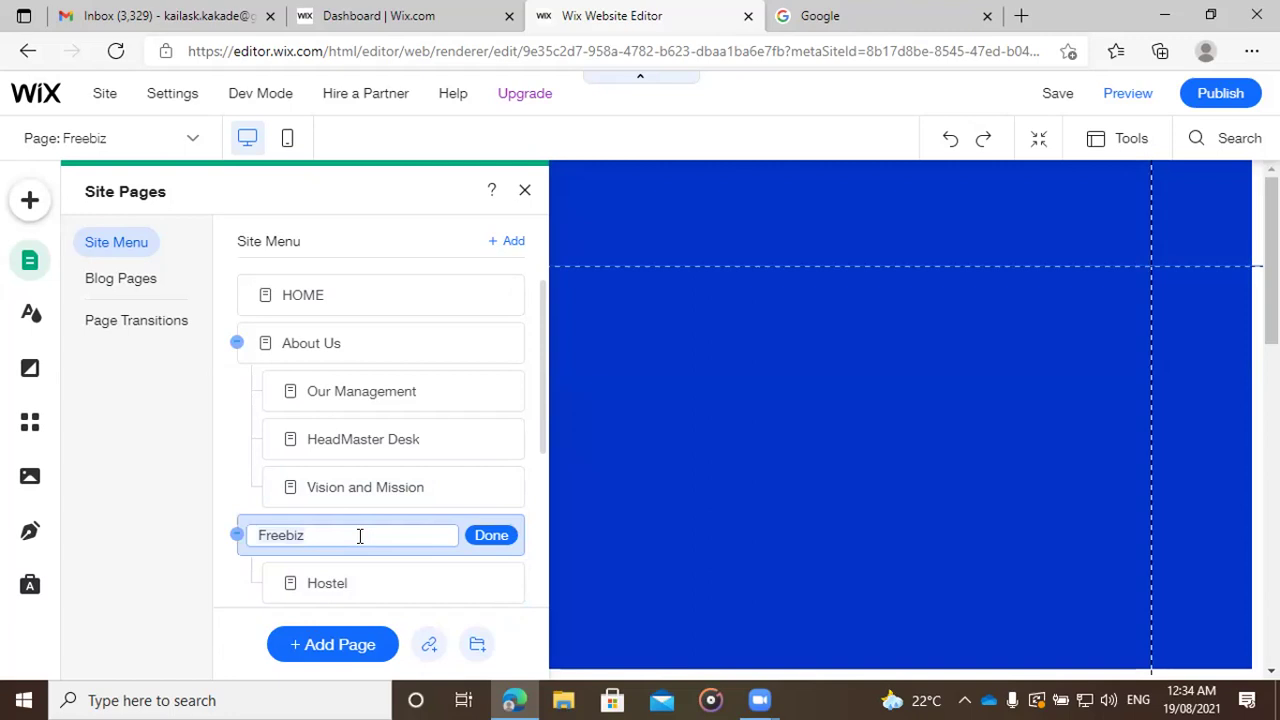
key(ctrl+a)
key(BackSpace)
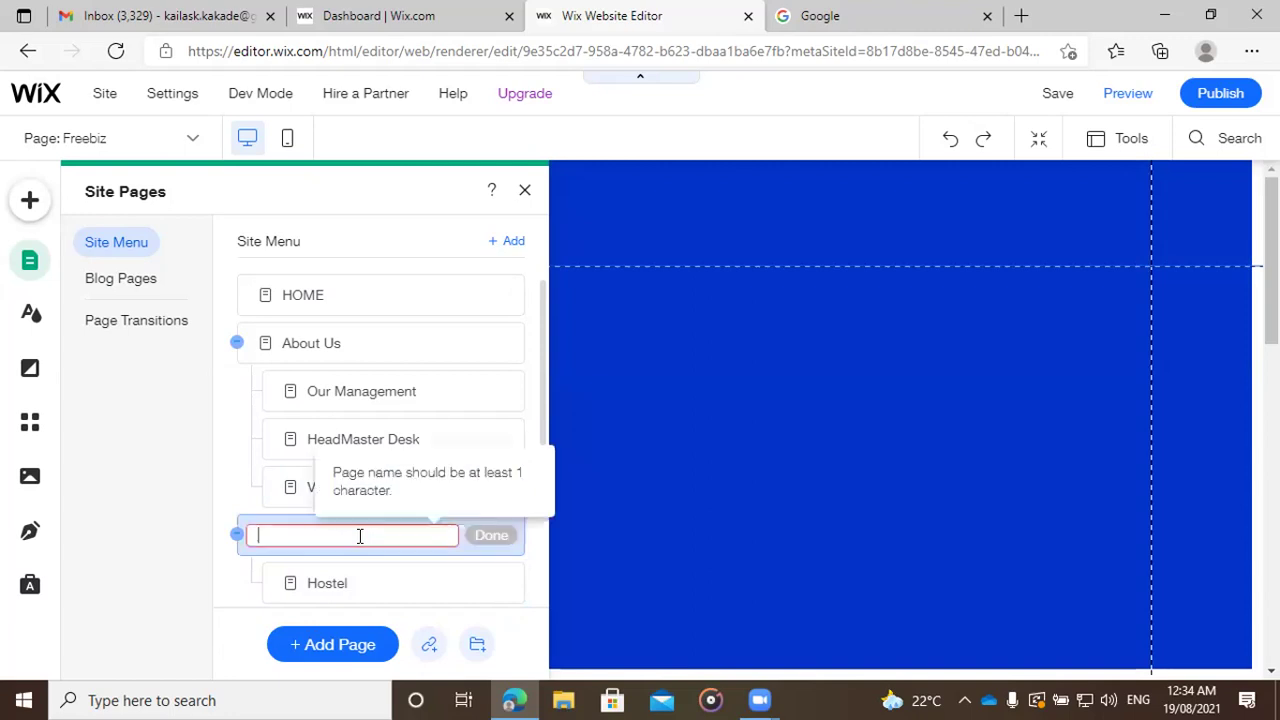
text(F)
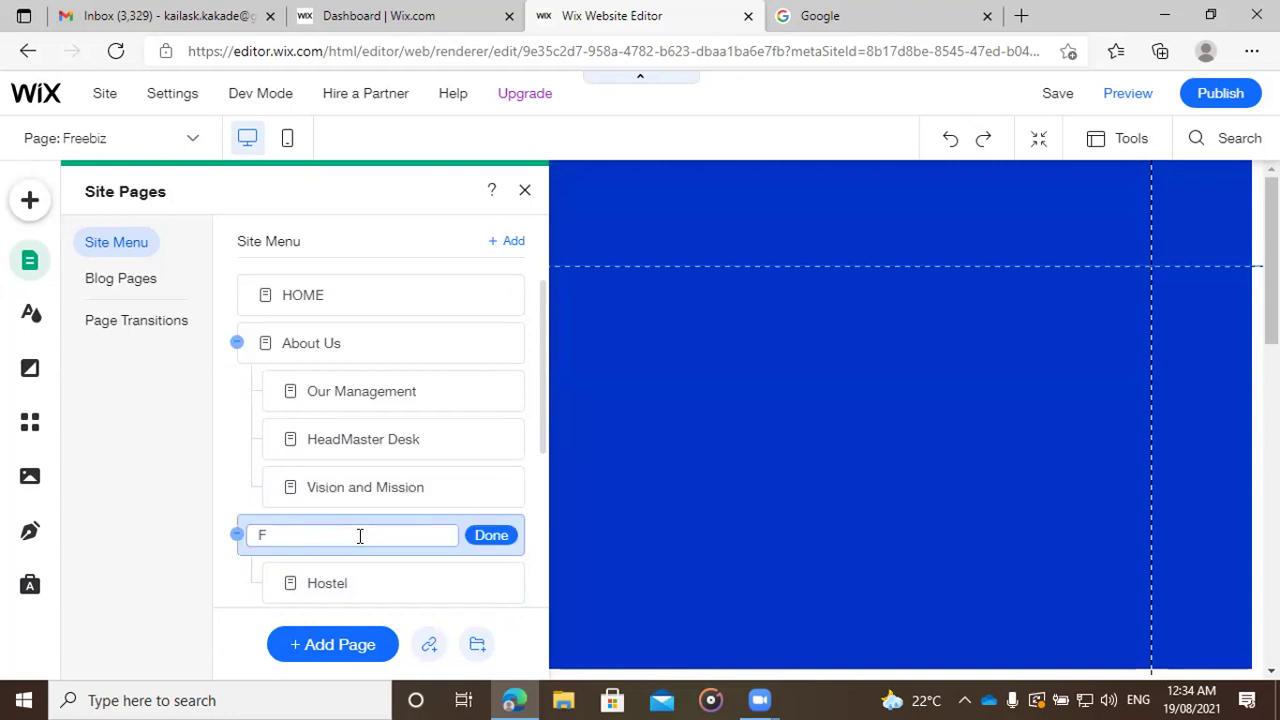
text(ac)
key(ctrl+a)
key(BackSpace)
text(Our Facilit)
text(es)
click(491, 537)
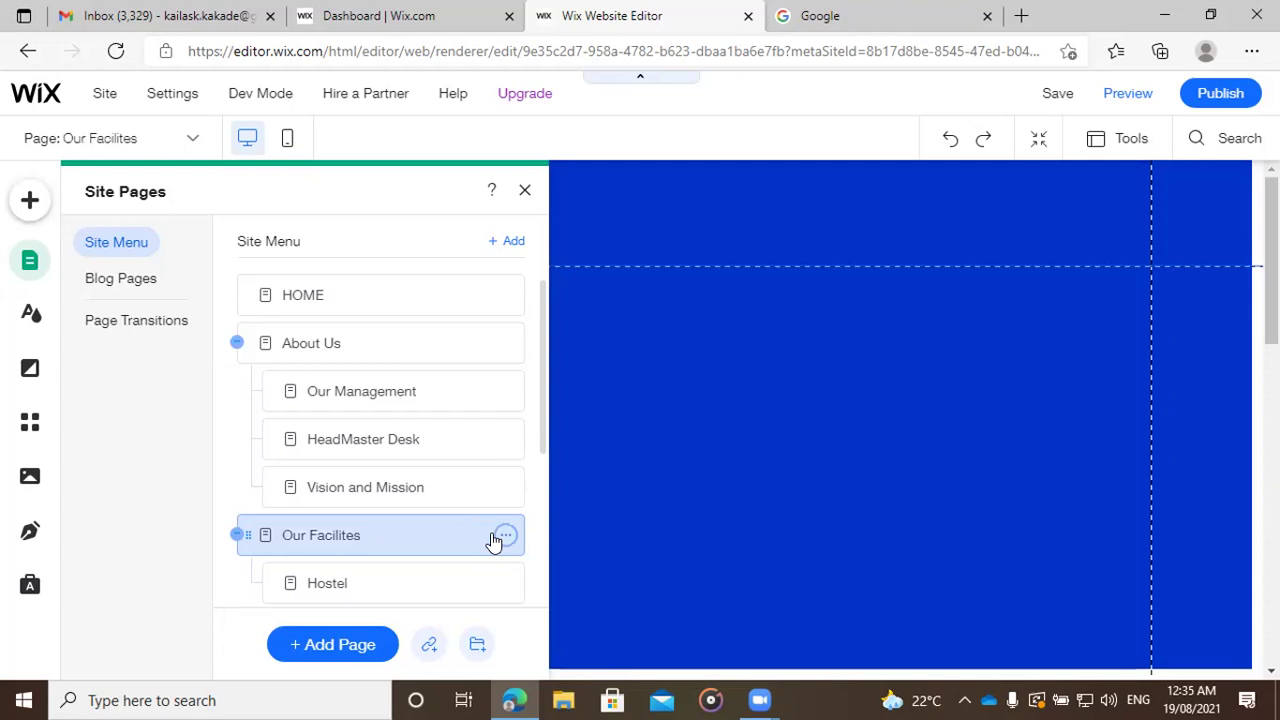
Step: Correct the spelling of the Hostel page's parent page name to "Our Facilities"
double_click(336, 535)
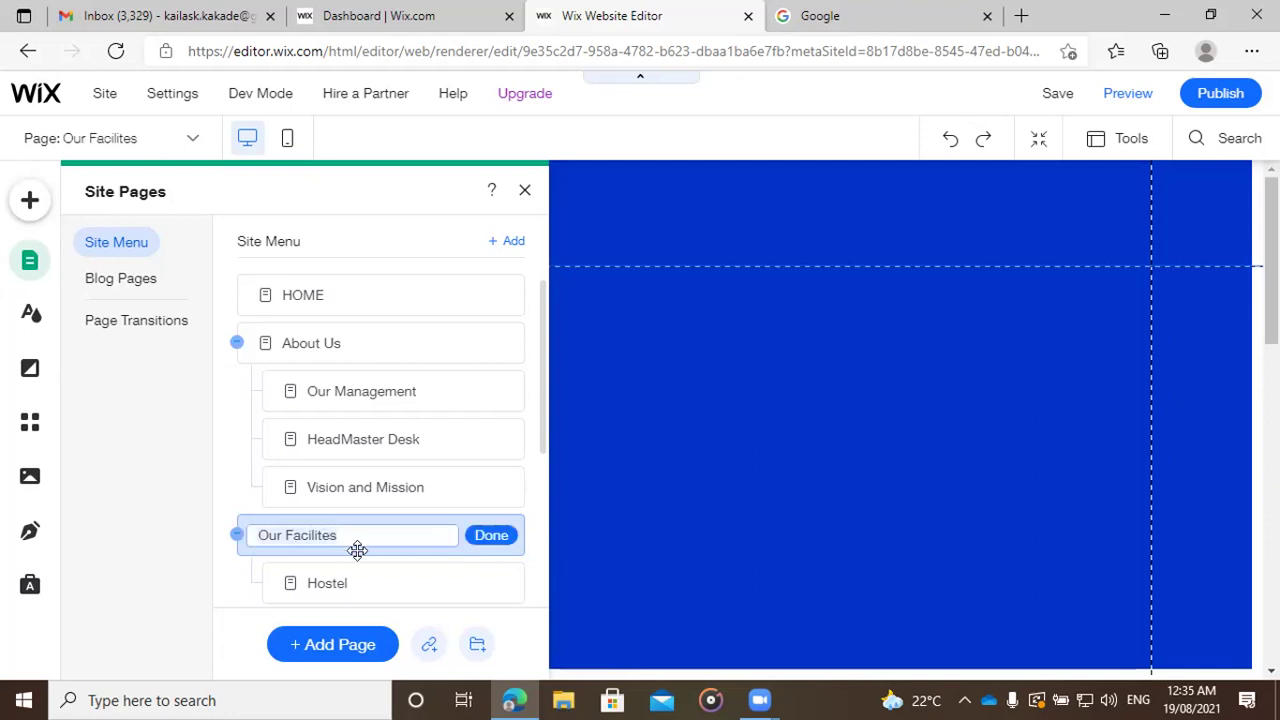
click(330, 535)
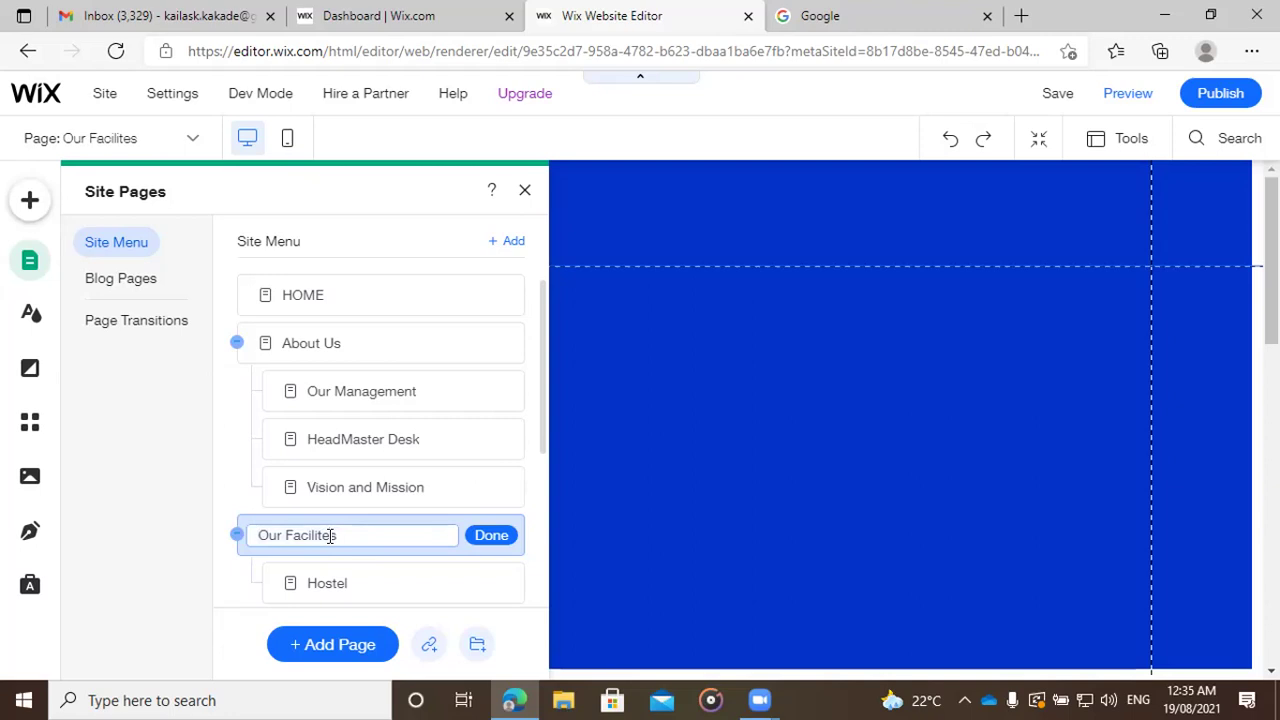
key(Delete)
text(ie)
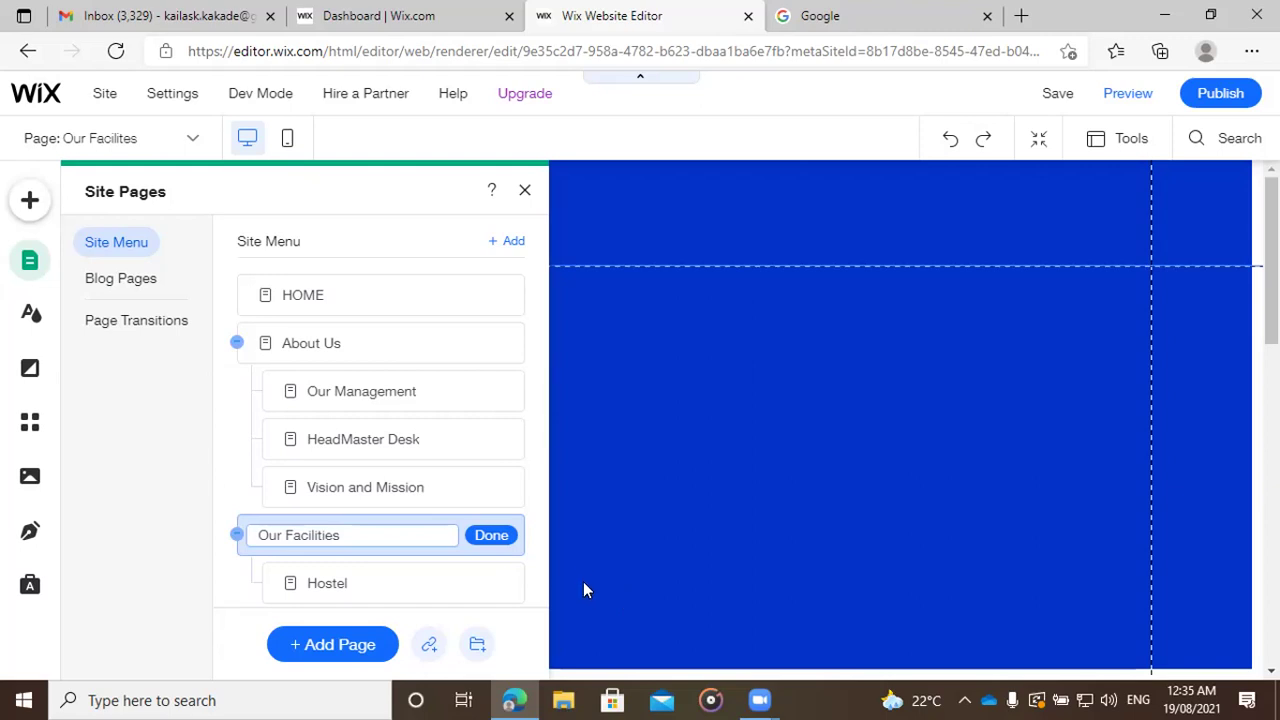
click(481, 531)
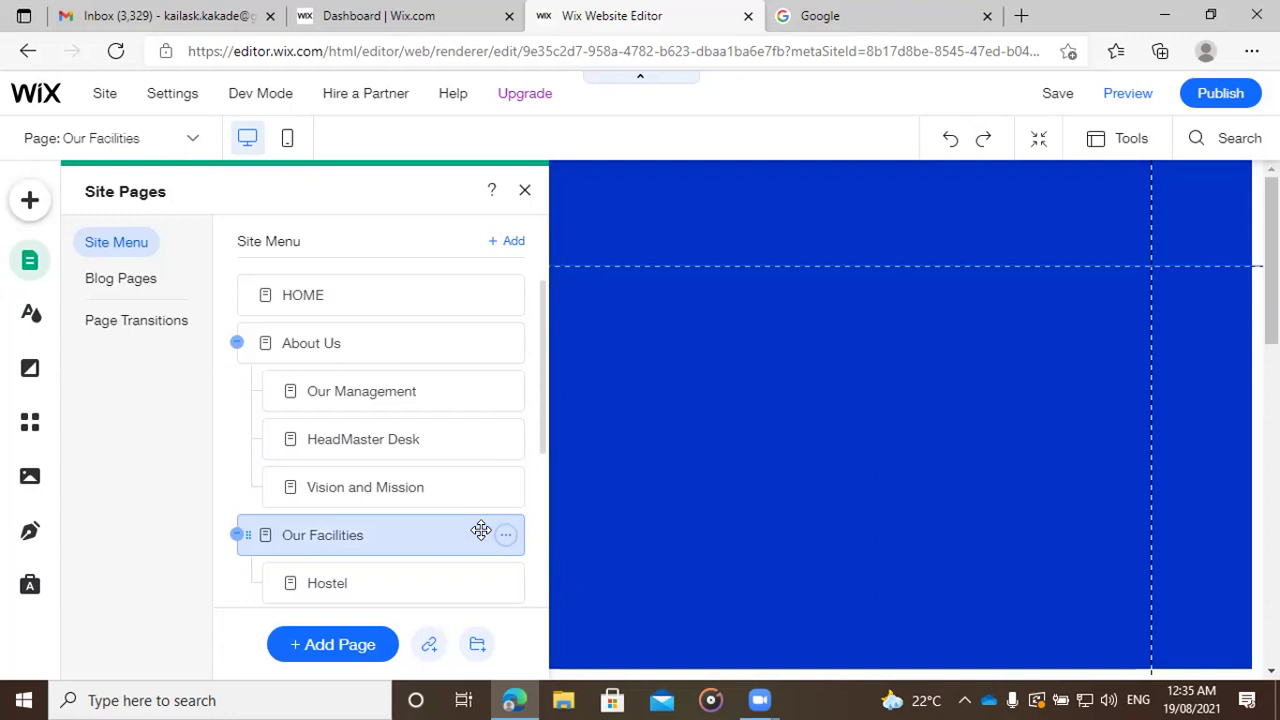
Step: Add a blank page below Hostel, name it "Uniform" and make it a subpage of Our Facilities
click(327, 647)
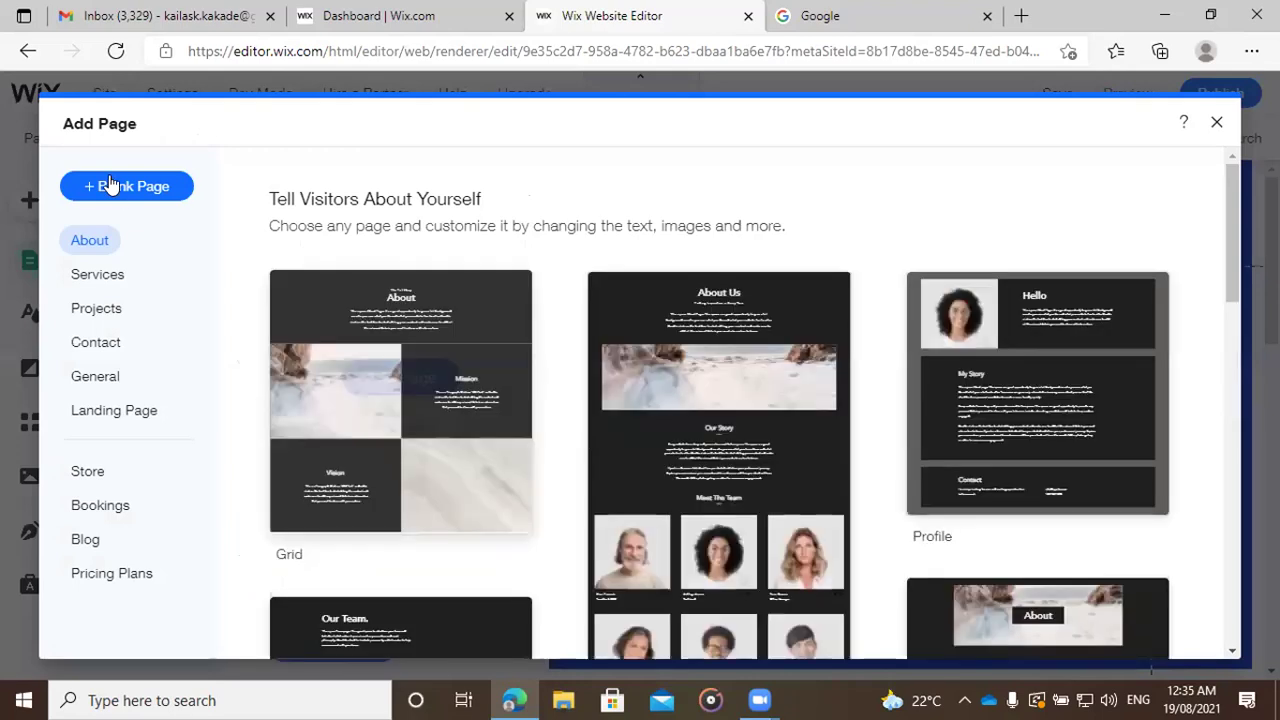
click(110, 185)
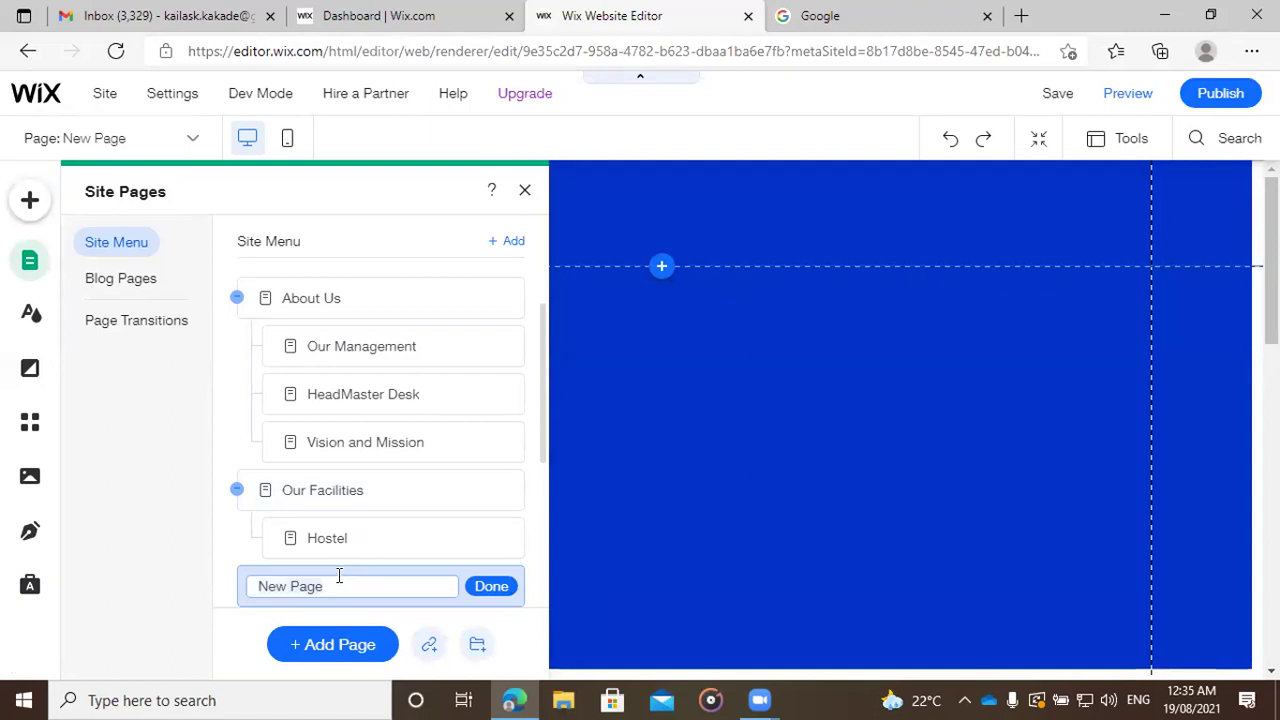
key(BackSpace)
key(BackSpace)
key(BackSpace)
key(BackSpace)
text(U)
key(BackSpace)
key(BackSpace)
key(BackSpace)
key(BackSpace)
key(BackSpace)
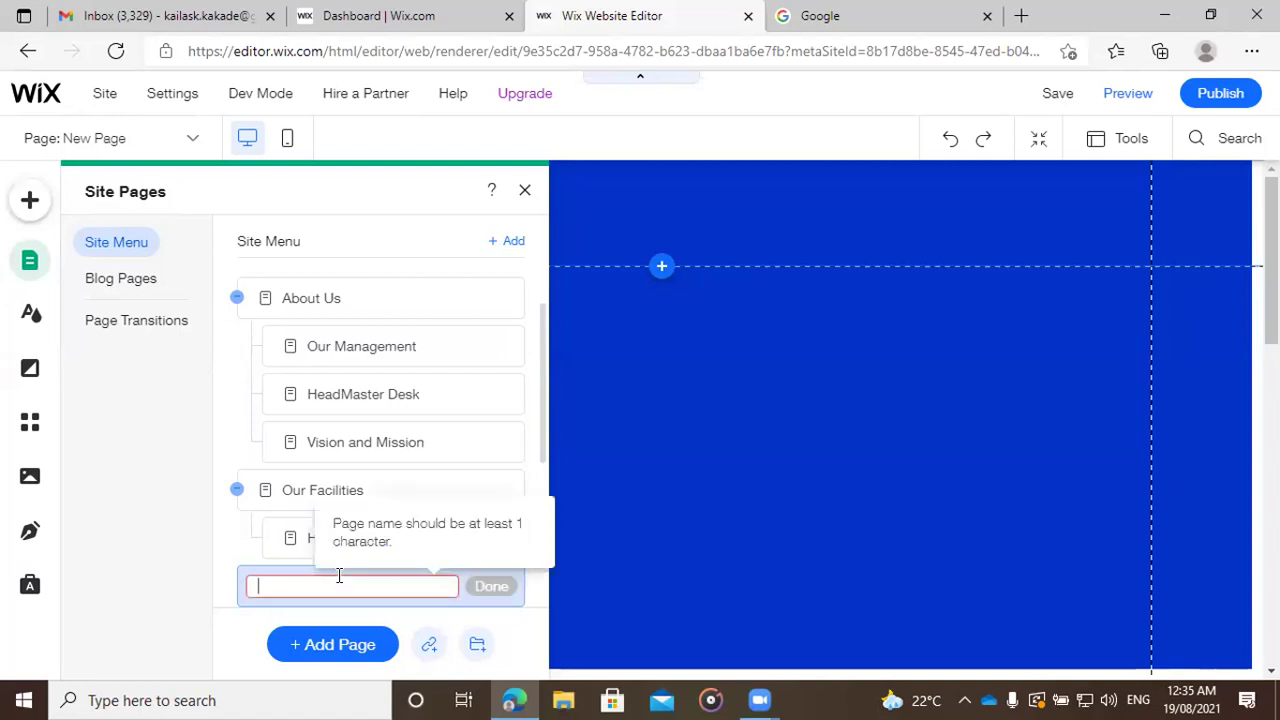
text(Unif)
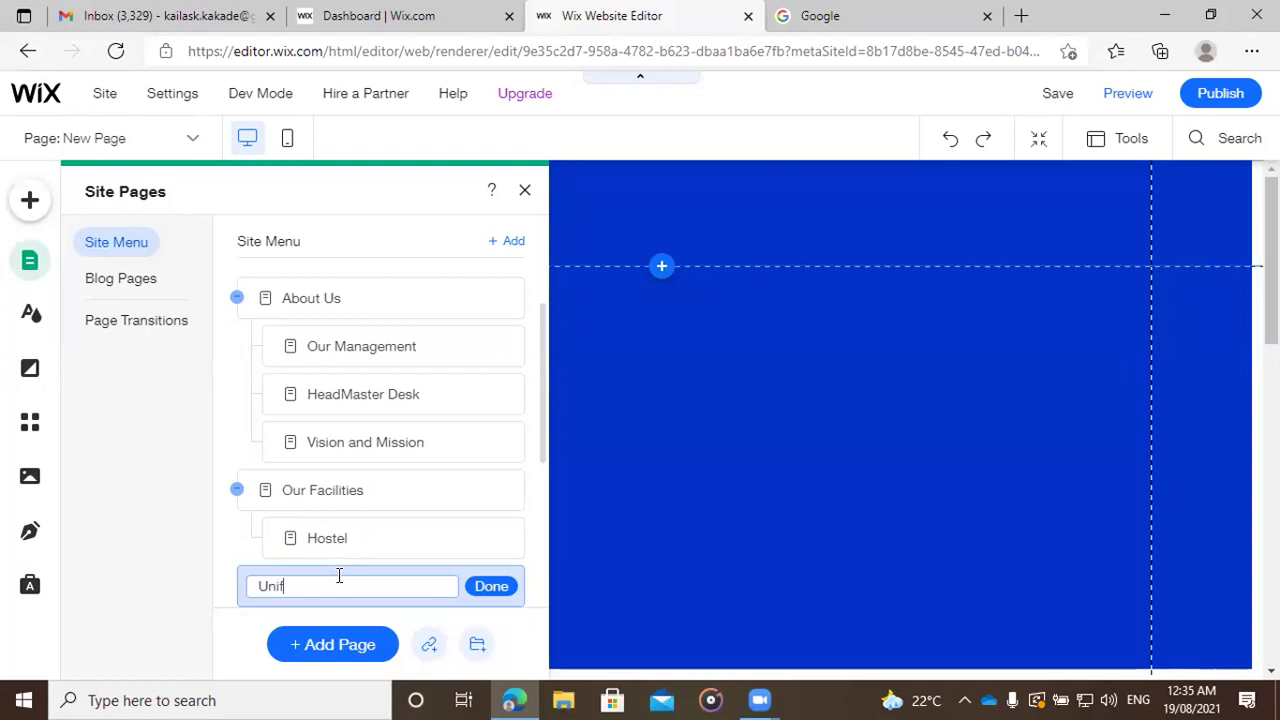
text(orm)
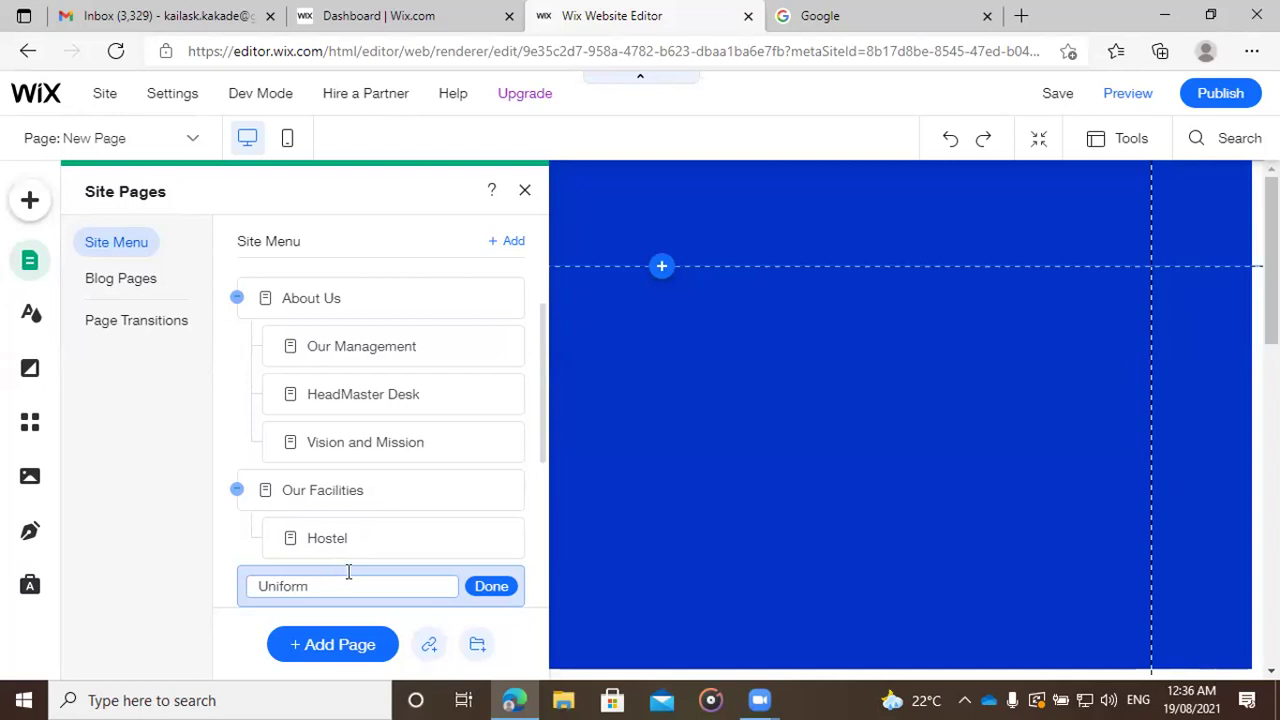
click(483, 583)
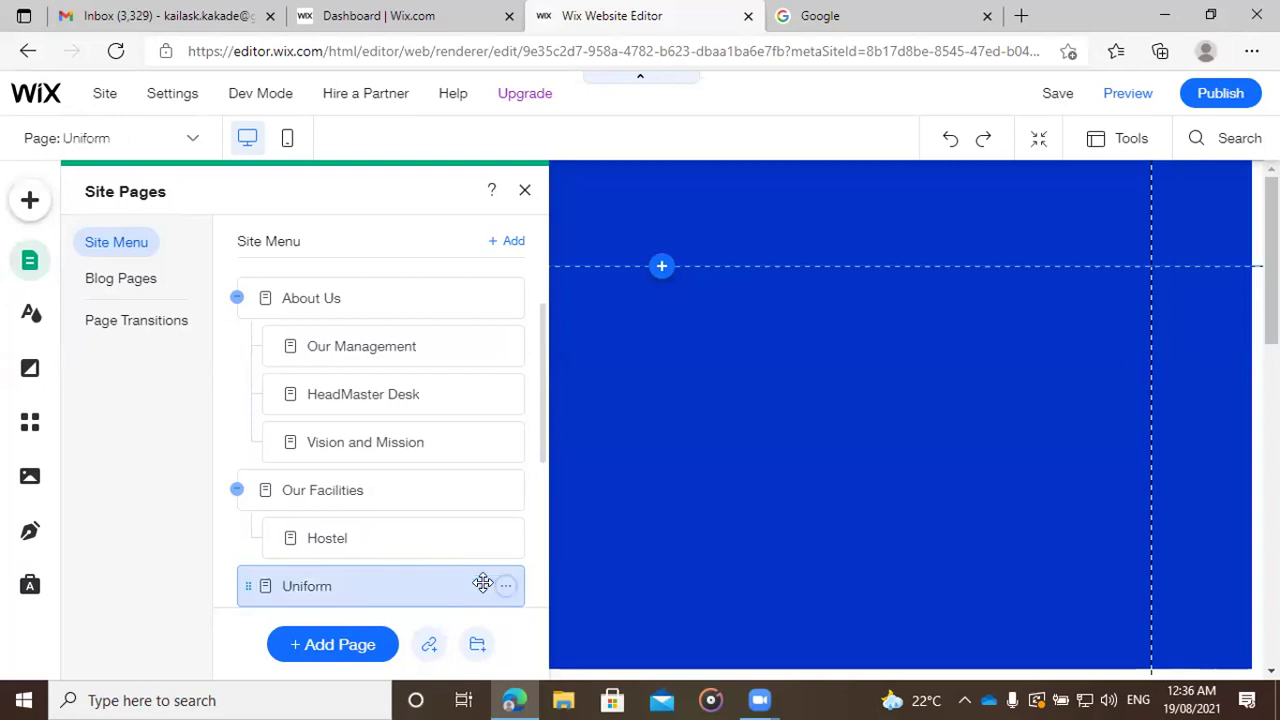
click(506, 587)
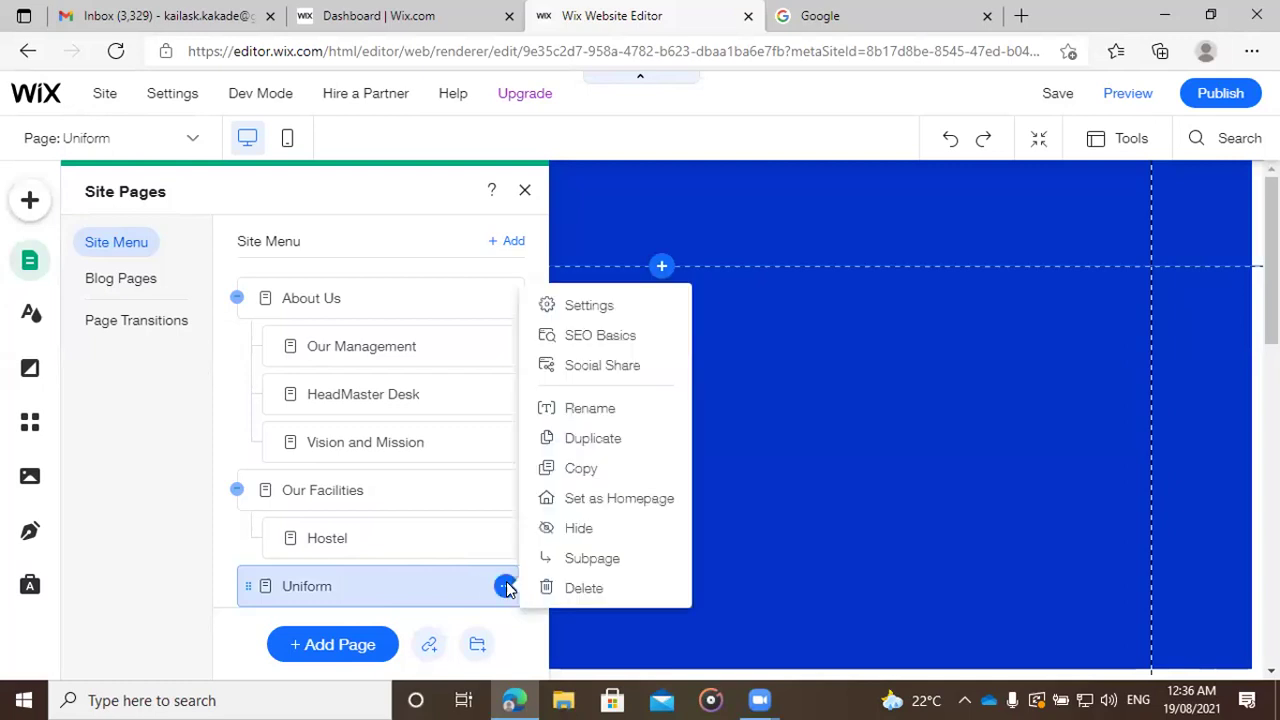
click(593, 560)
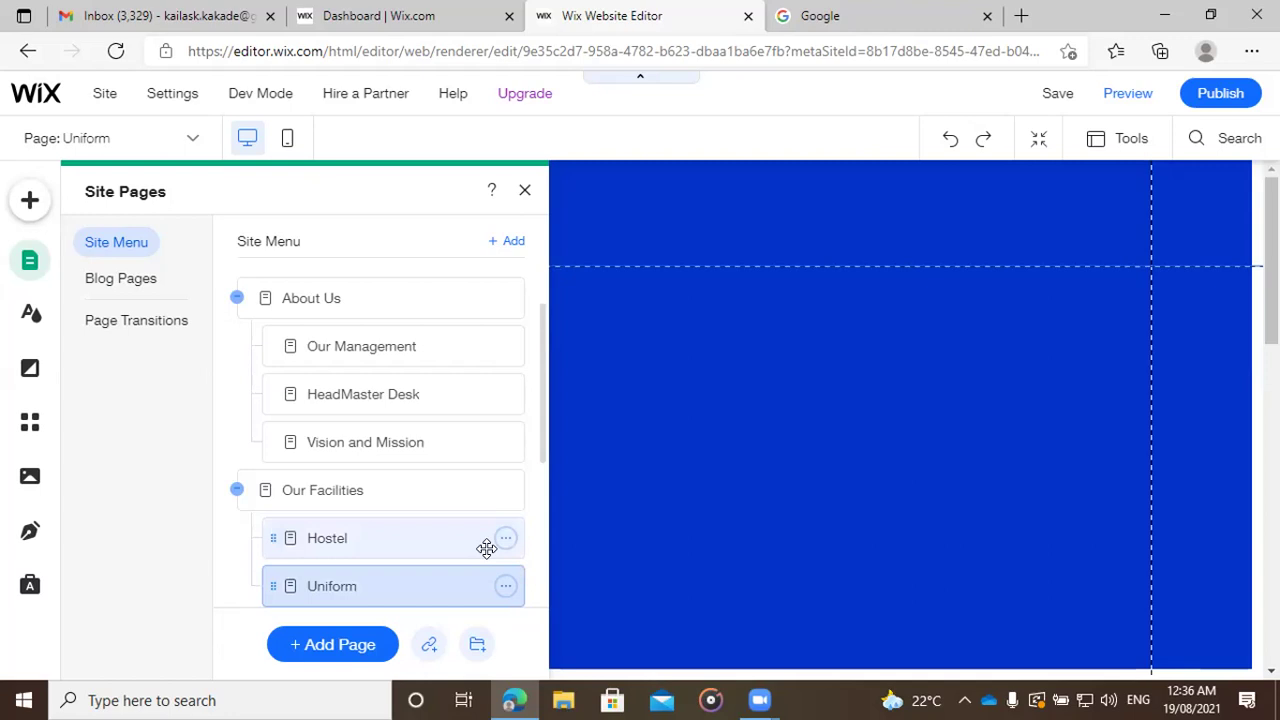
Step: Add another blank page under Our Facilities, below Uniform, keeping the default name "New Page"
click(326, 644)
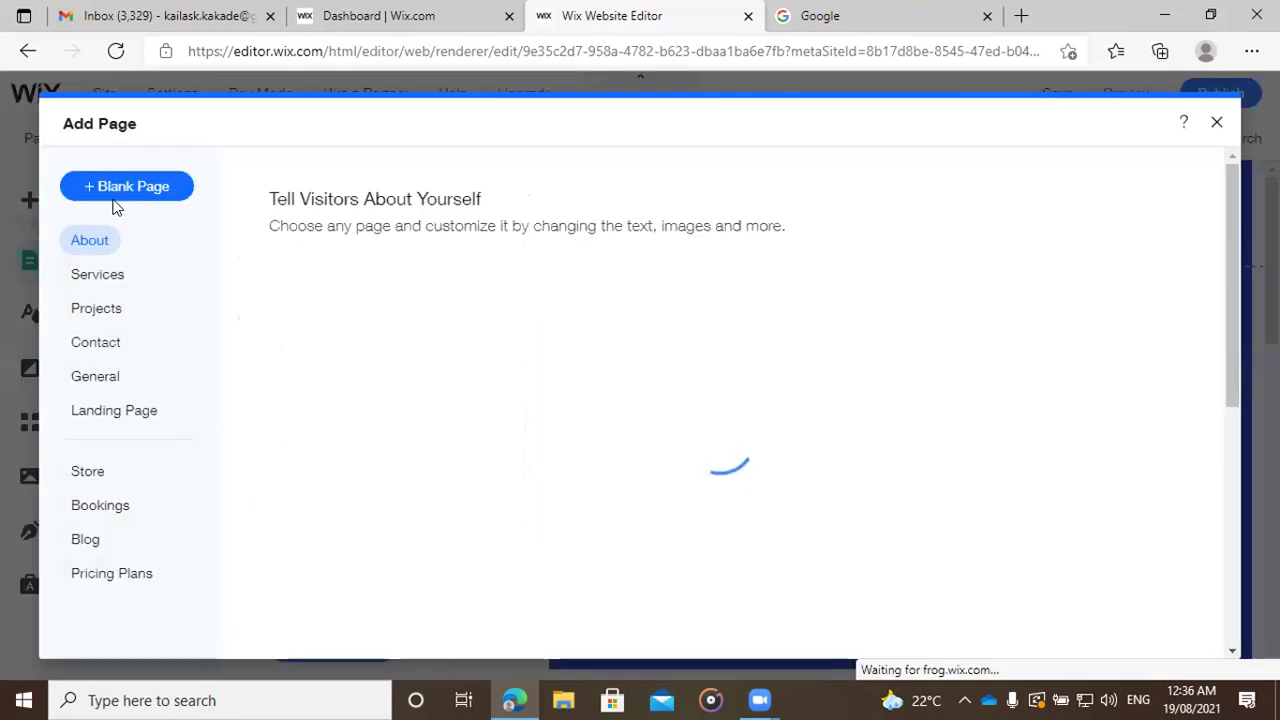
click(463, 422)
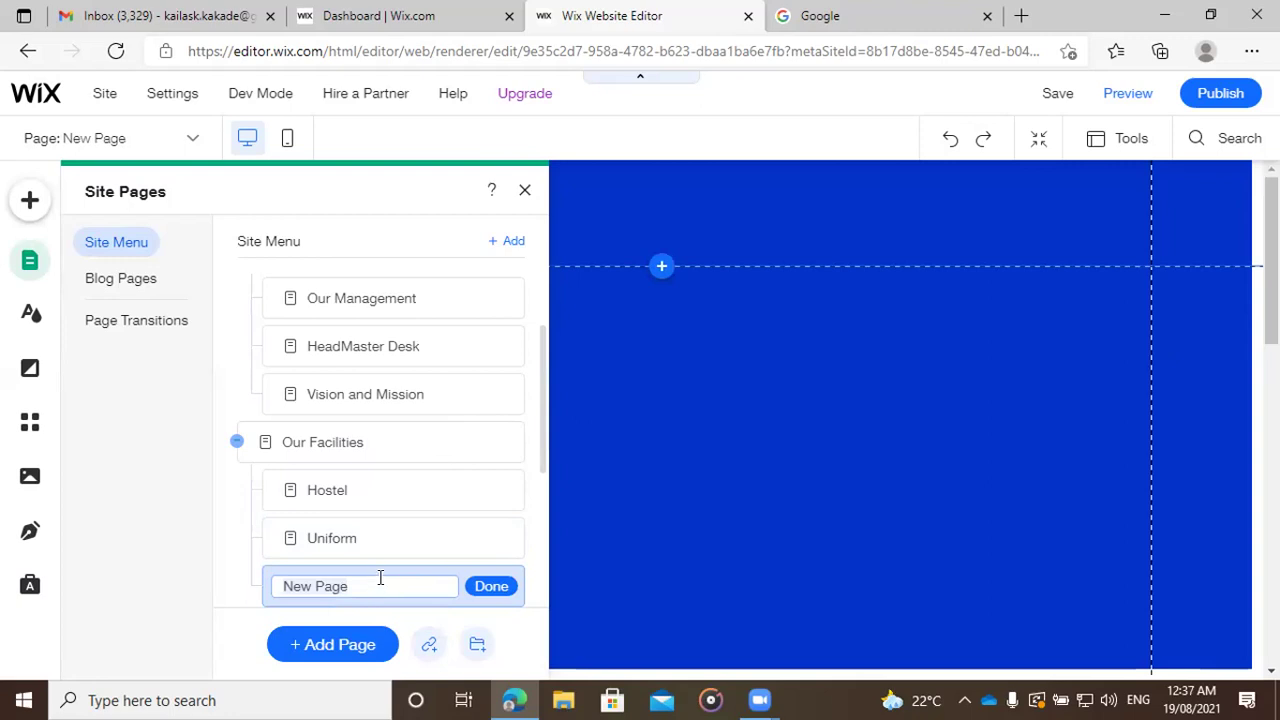
click(344, 586)
key(Return)
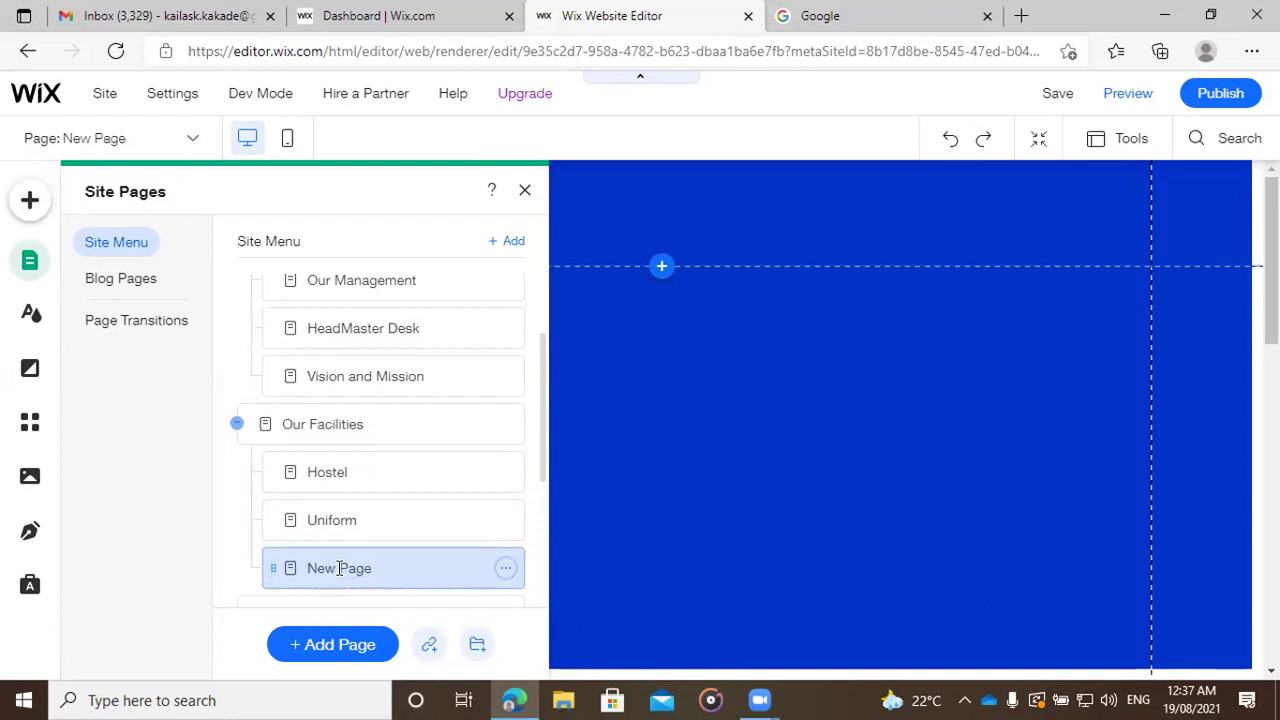
Step: Rename the new subpage below Uniform as "Exam Fees (SC/ST)"
double_click(339, 567)
click(353, 568)
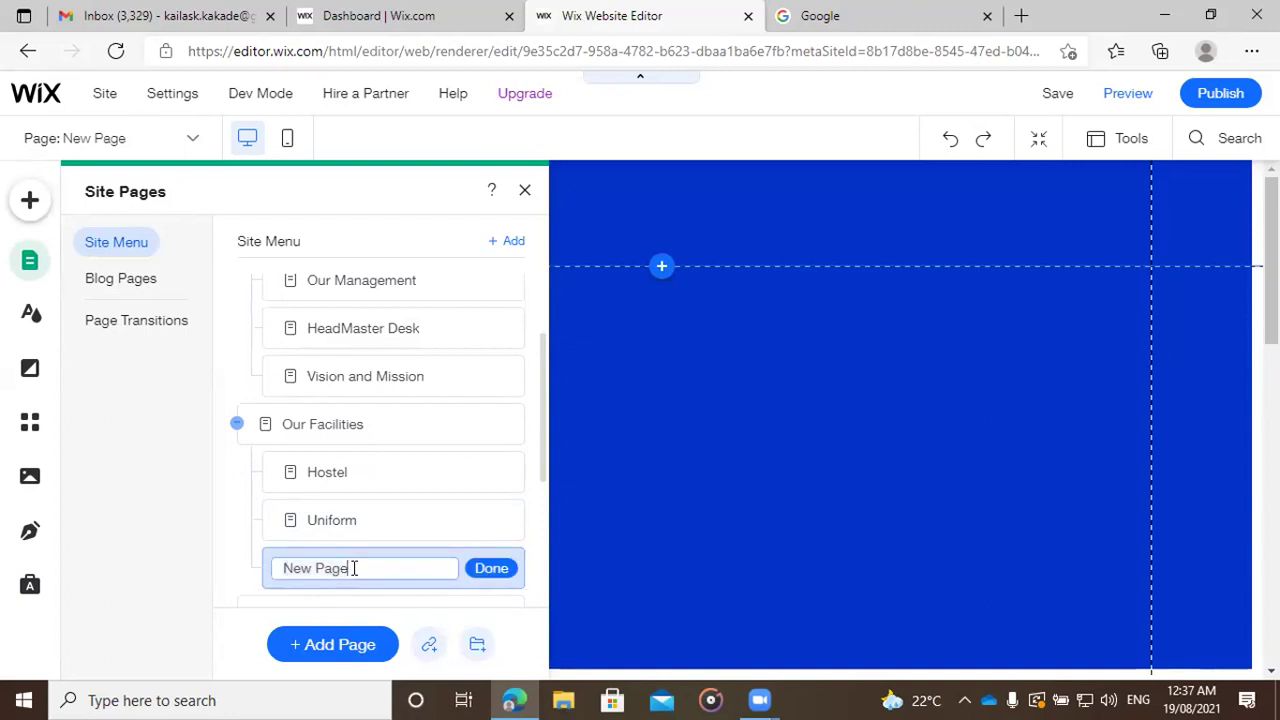
key(BackSpace)
key(BackSpace)
key(BackSpace)
key(BackSpace)
key(BackSpace)
key(BackSpace)
key(BackSpace)
key(BackSpace)
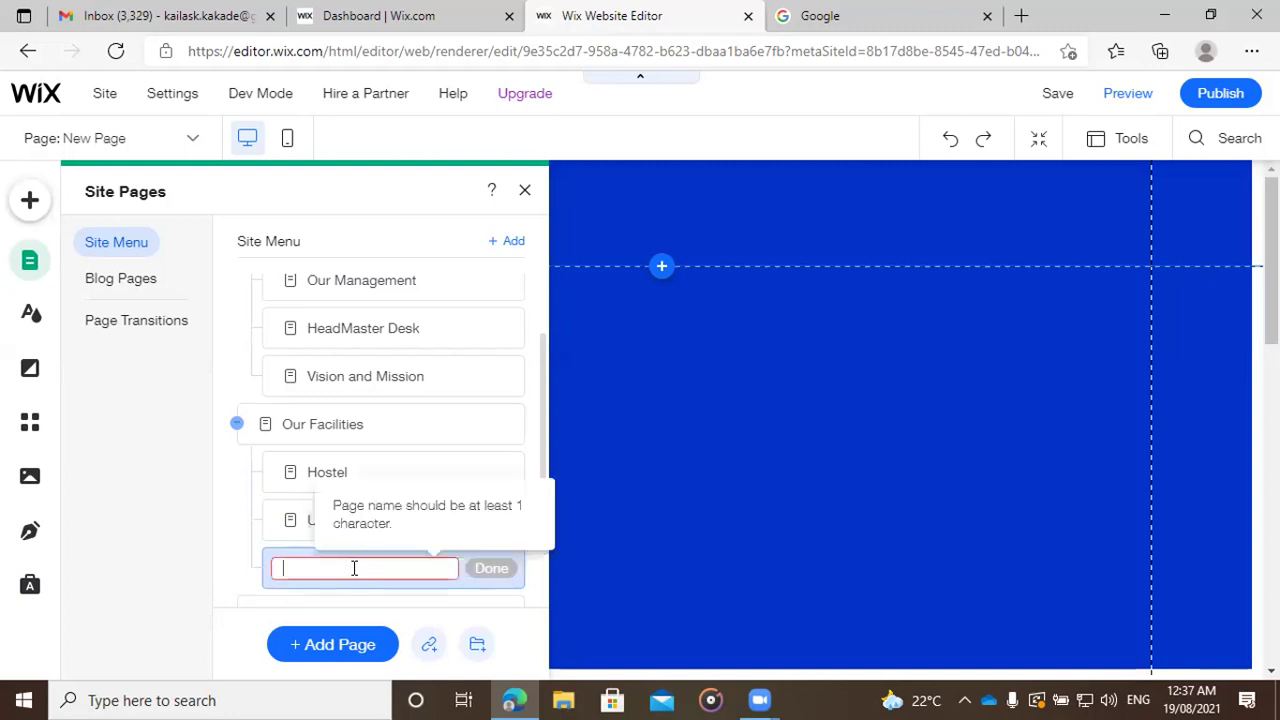
text(Exam Fees)
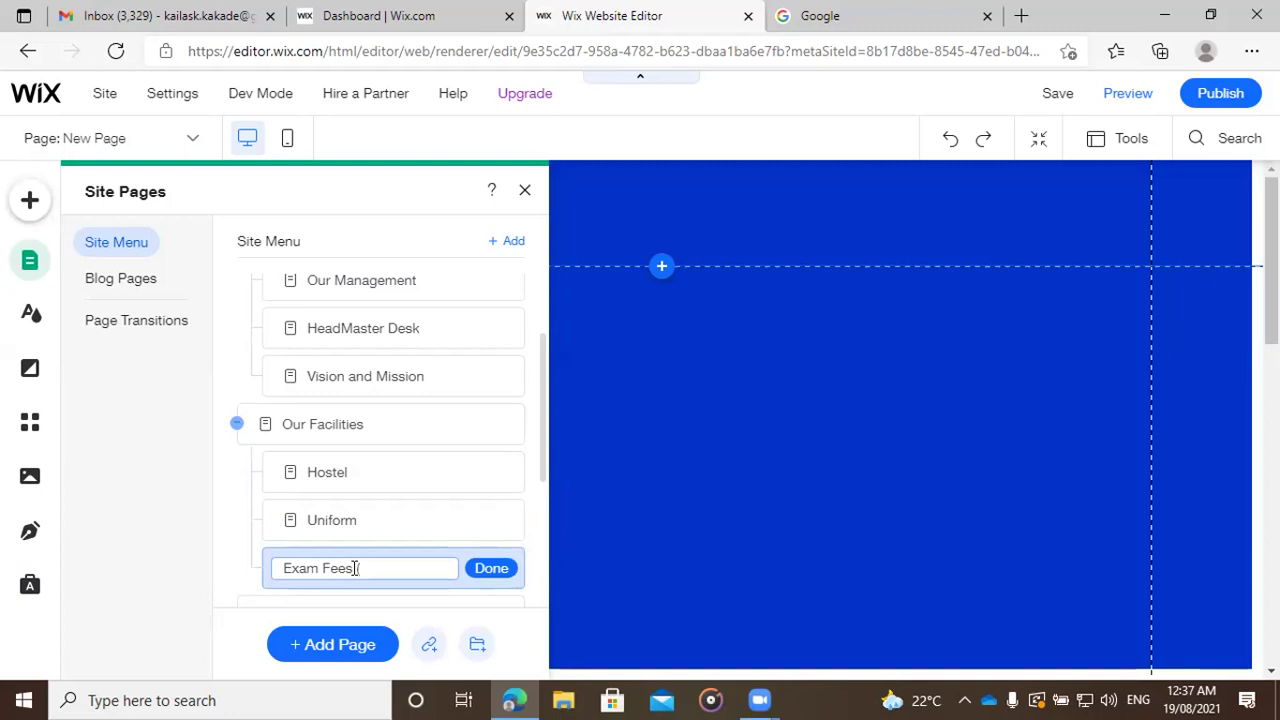
text((SC/ST))
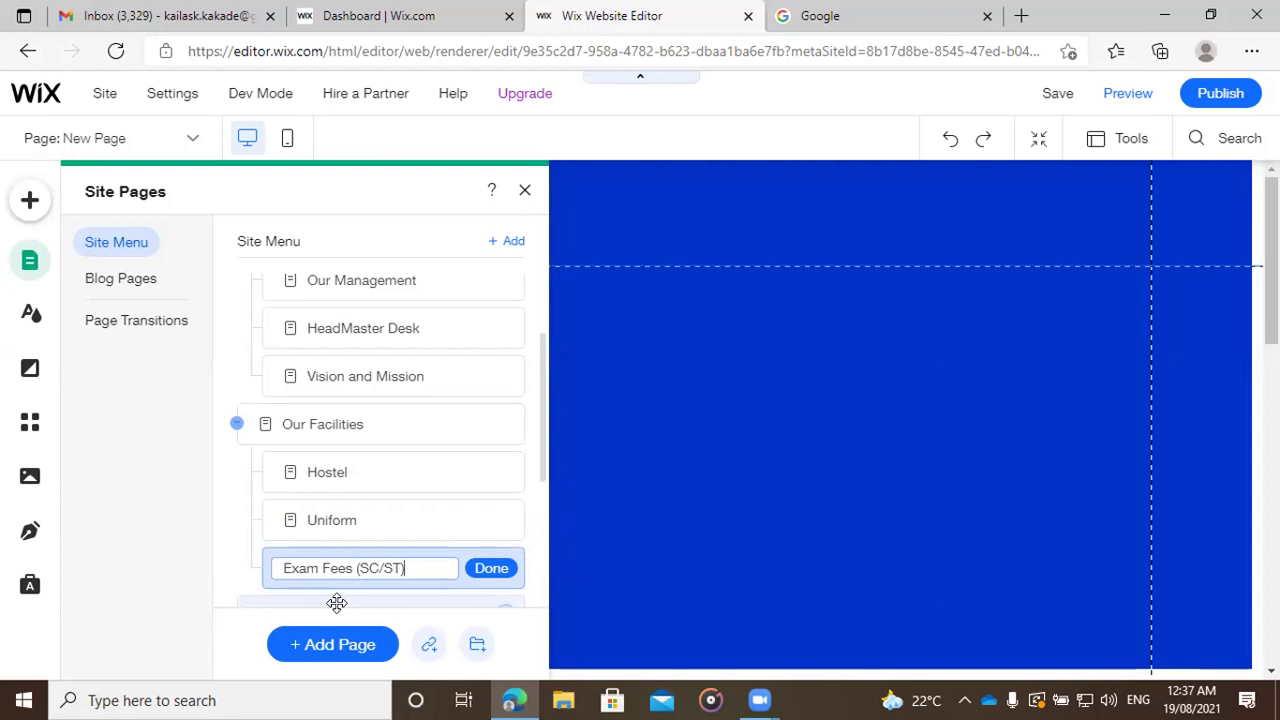
click(490, 570)
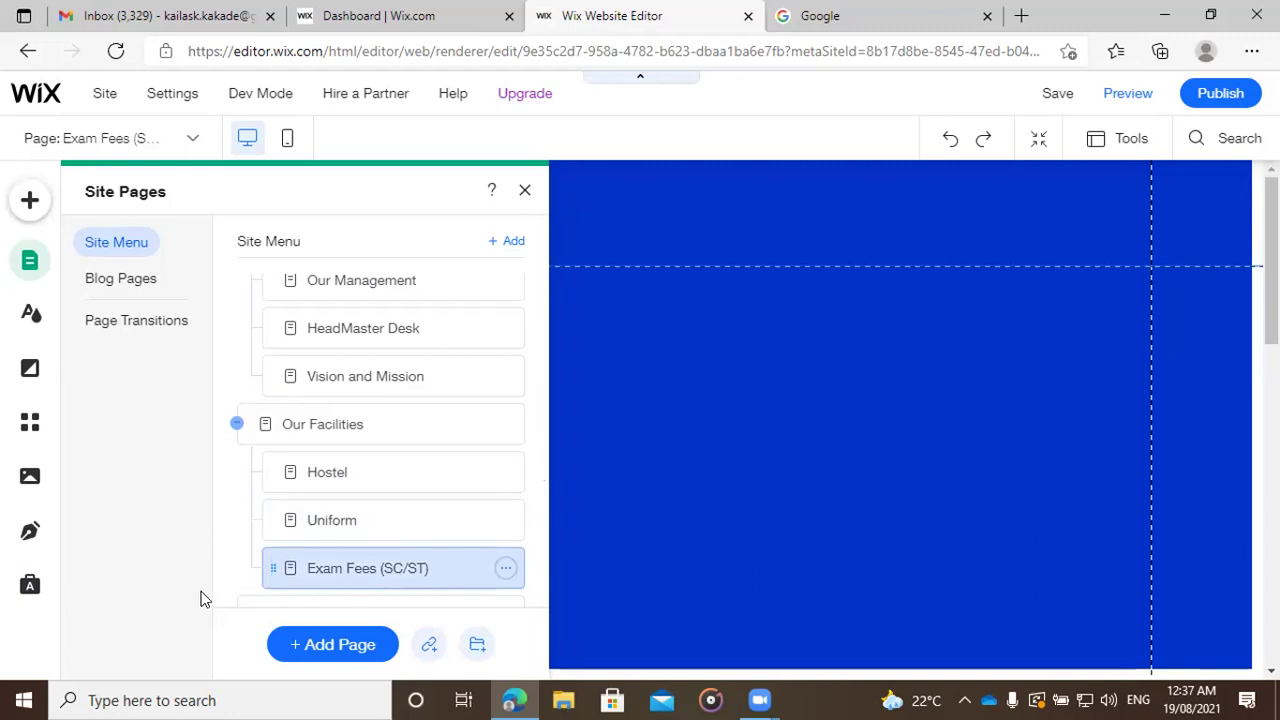
Step: Move the My Video's page above Contact Us, directly after the Our Facilities subpages in the site menu
scroll(231, 591, down, 1)
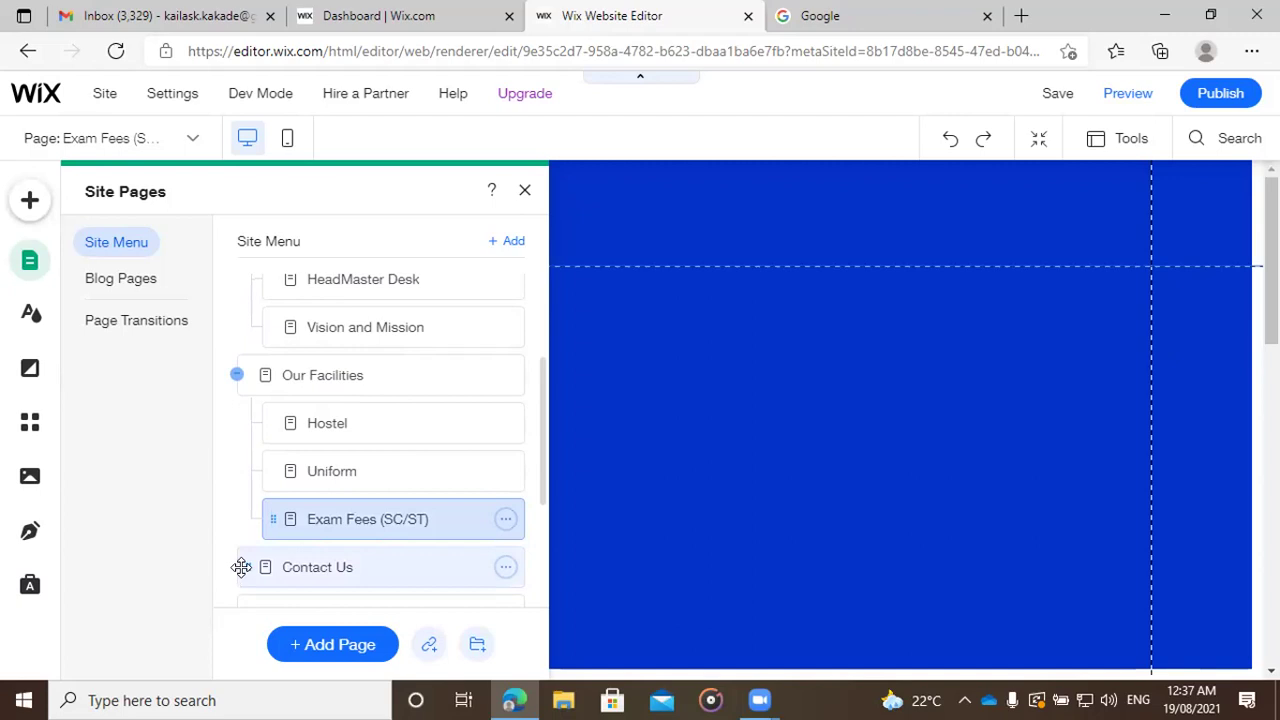
scroll(240, 575, up, 1)
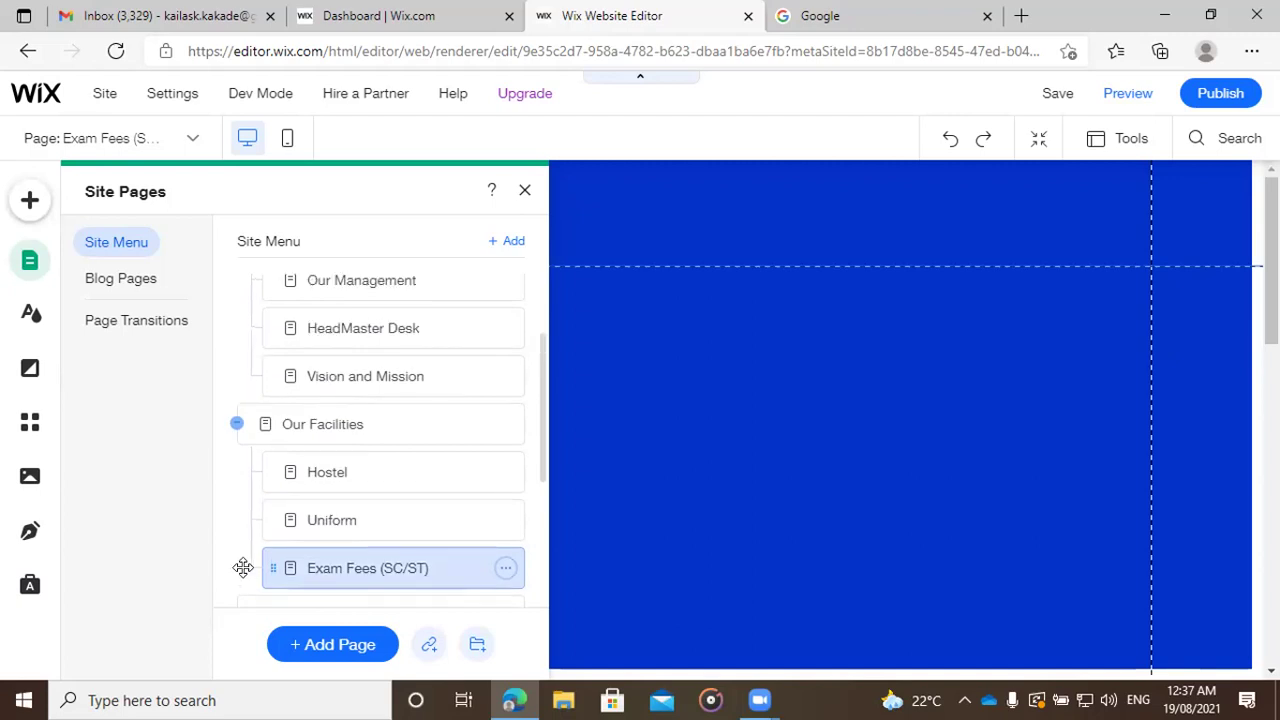
scroll(245, 573, up, 2)
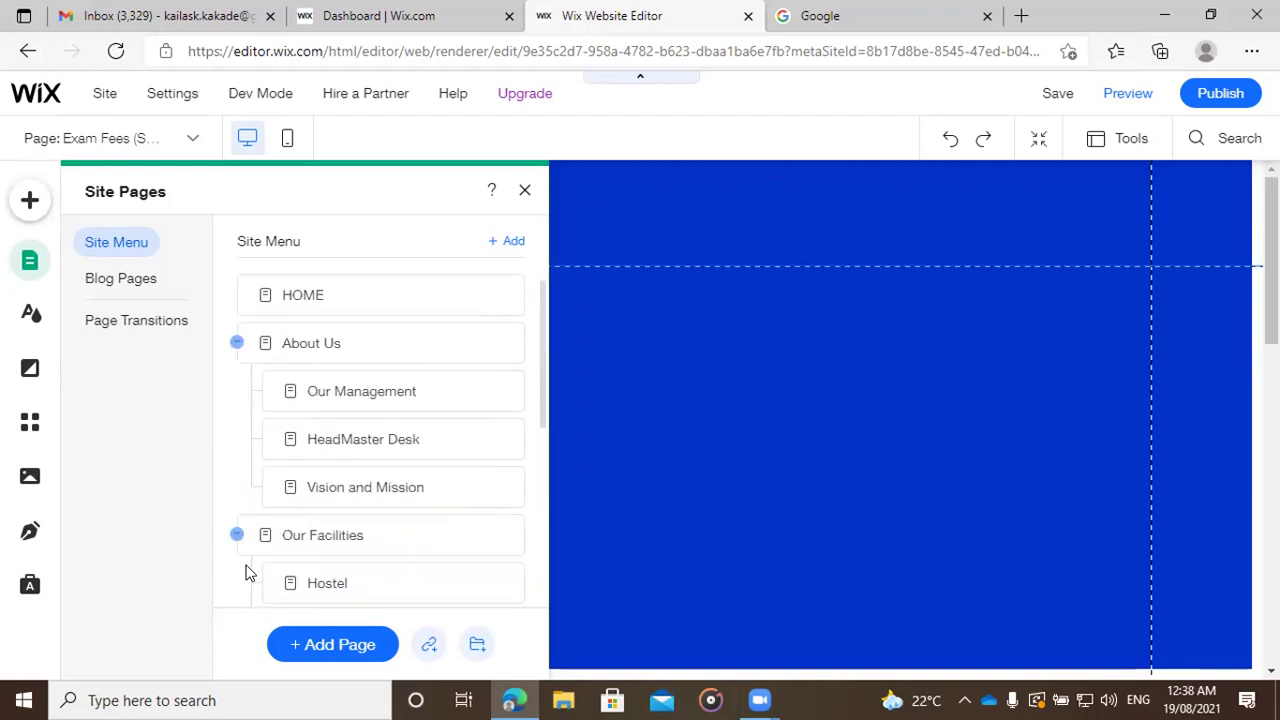
scroll(249, 572, down, 2)
scroll(247, 566, down, 2)
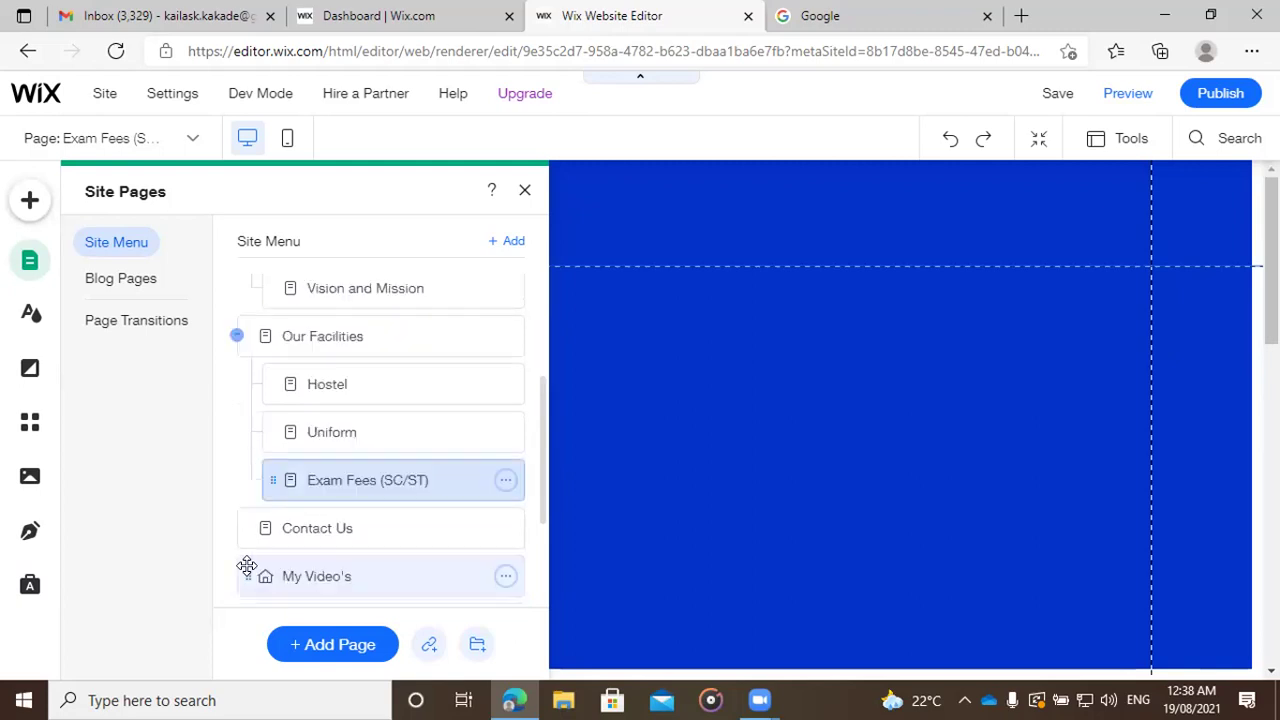
scroll(247, 566, down, 1)
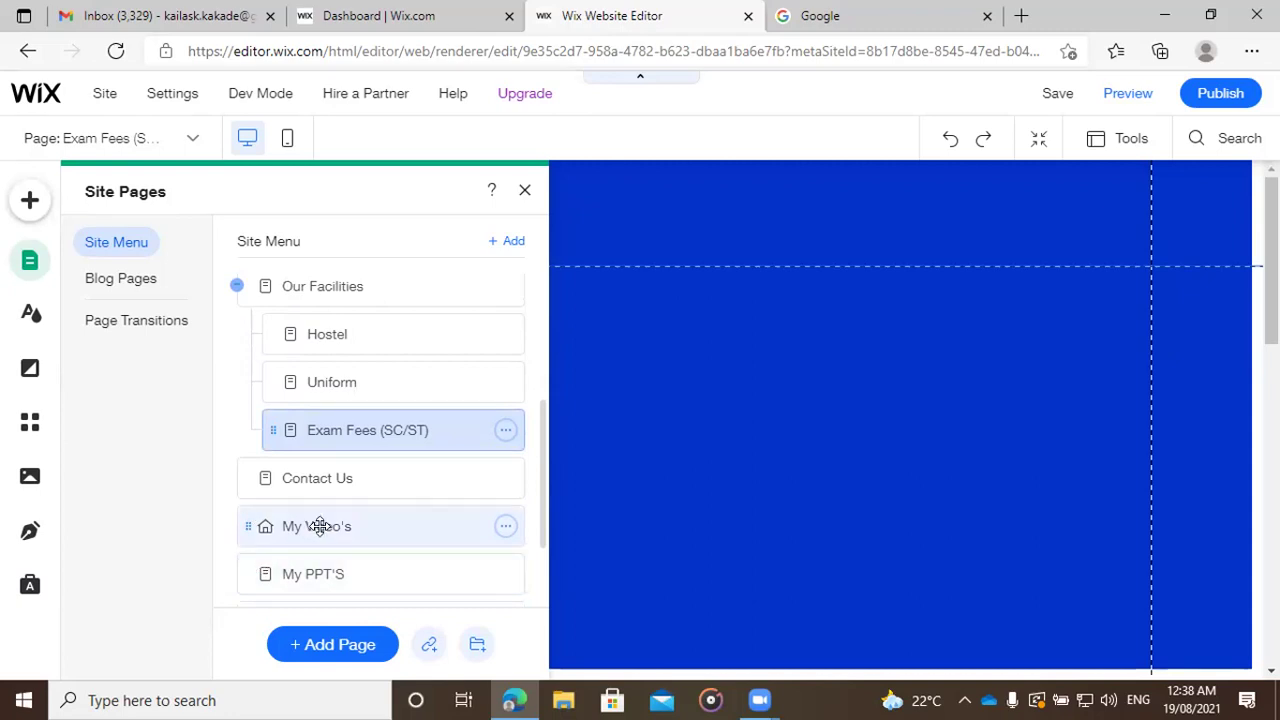
drag(327, 522, 323, 466)
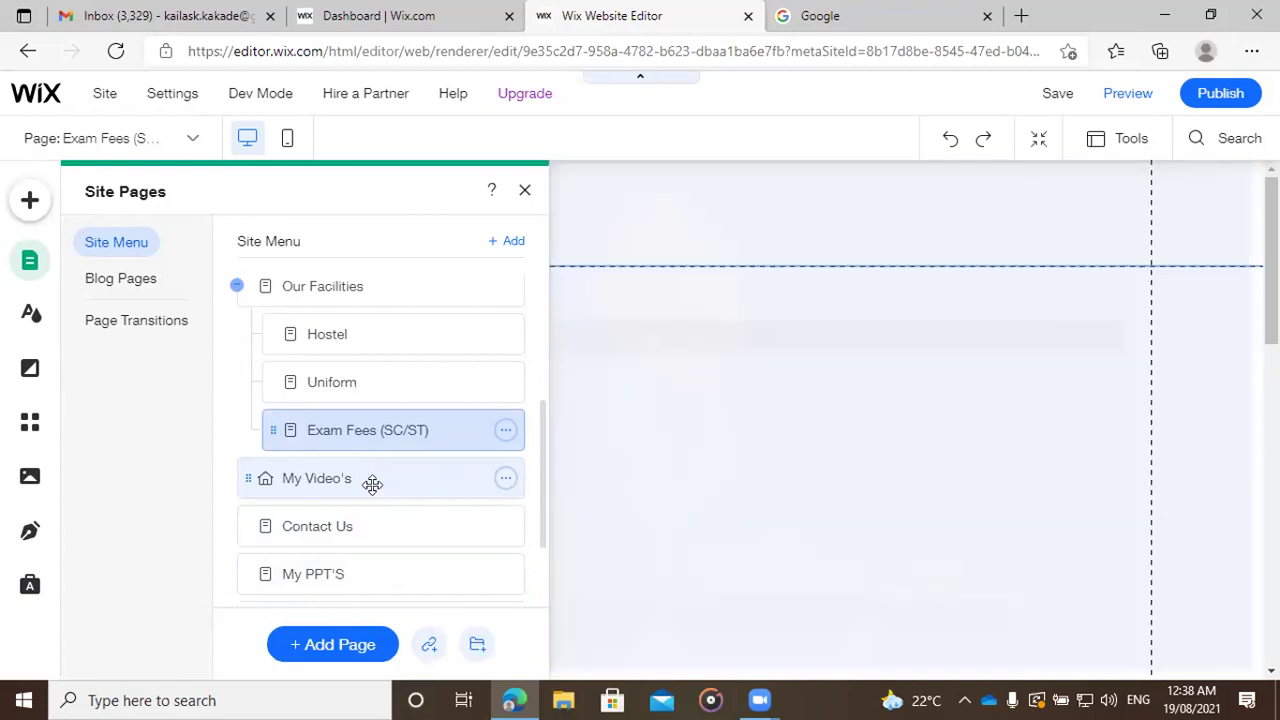
Step: Rename the My Video's page, directly below the Our Facilities subpages, as "Gallery"
click(366, 481)
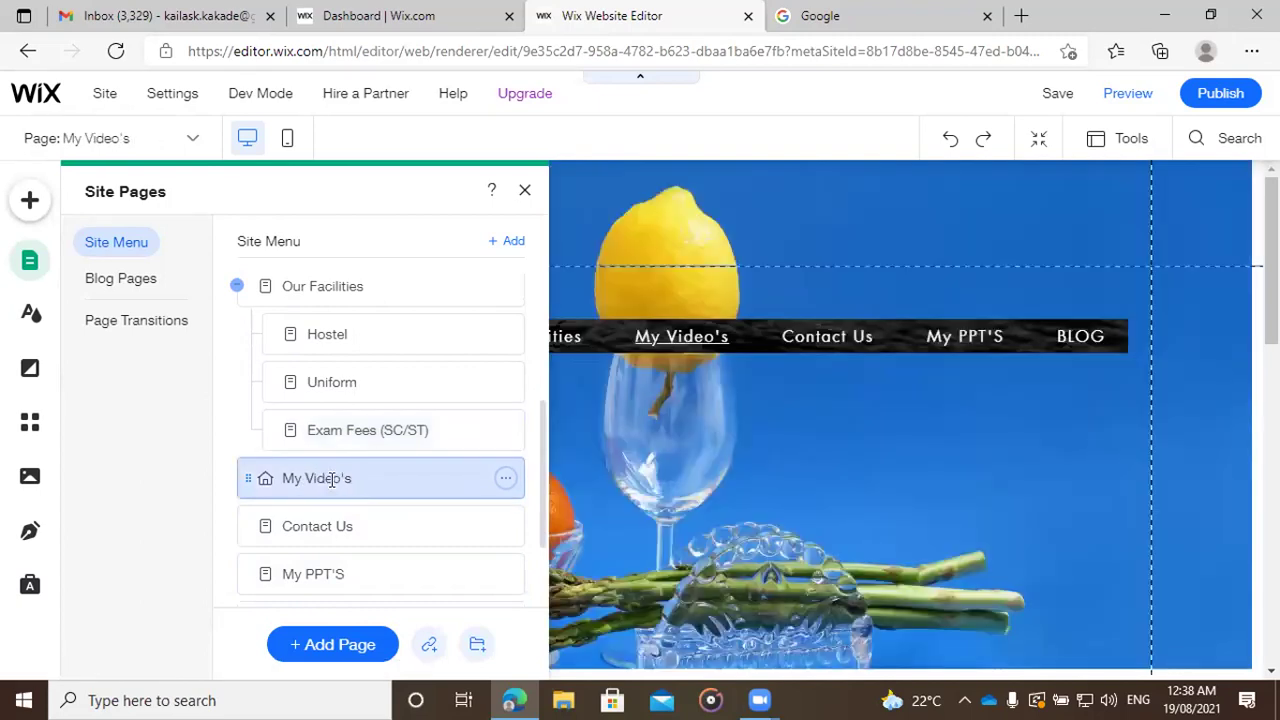
double_click(331, 479)
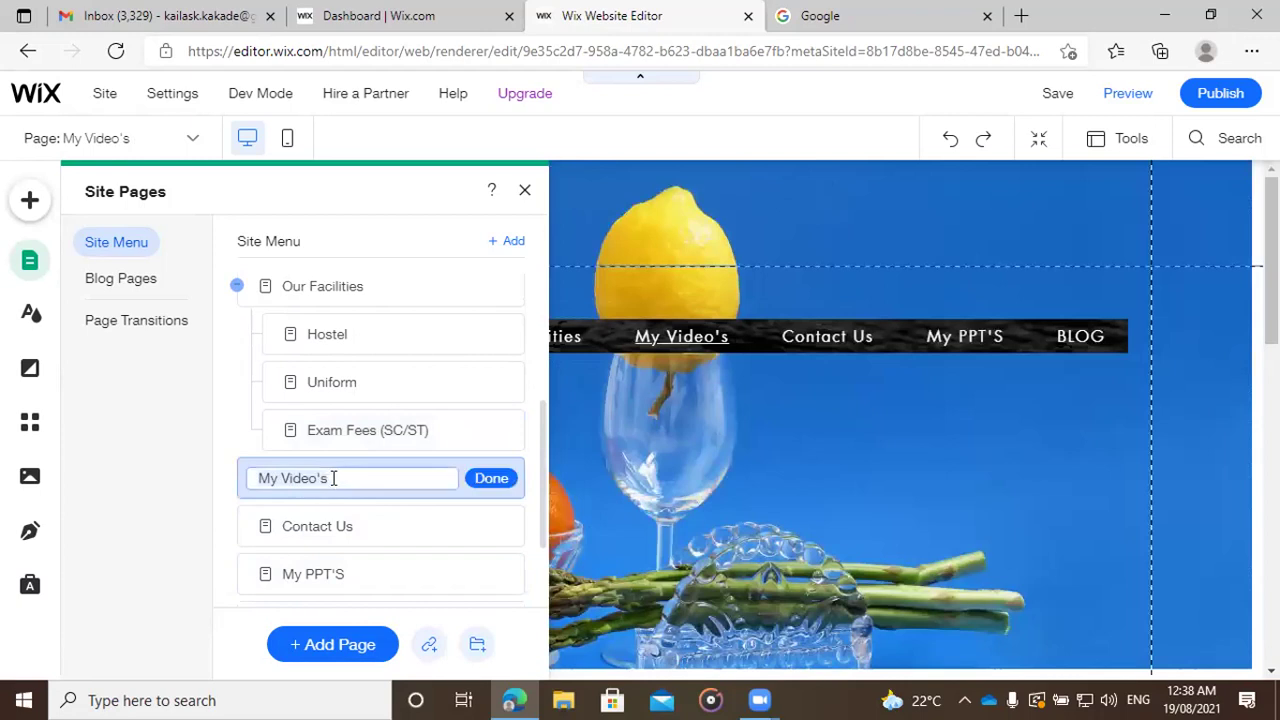
key(BackSpace)
key(BackSpace)
key(BackSpace)
key(BackSpace)
key(BackSpace)
key(BackSpace)
key(BackSpace)
key(BackSpace)
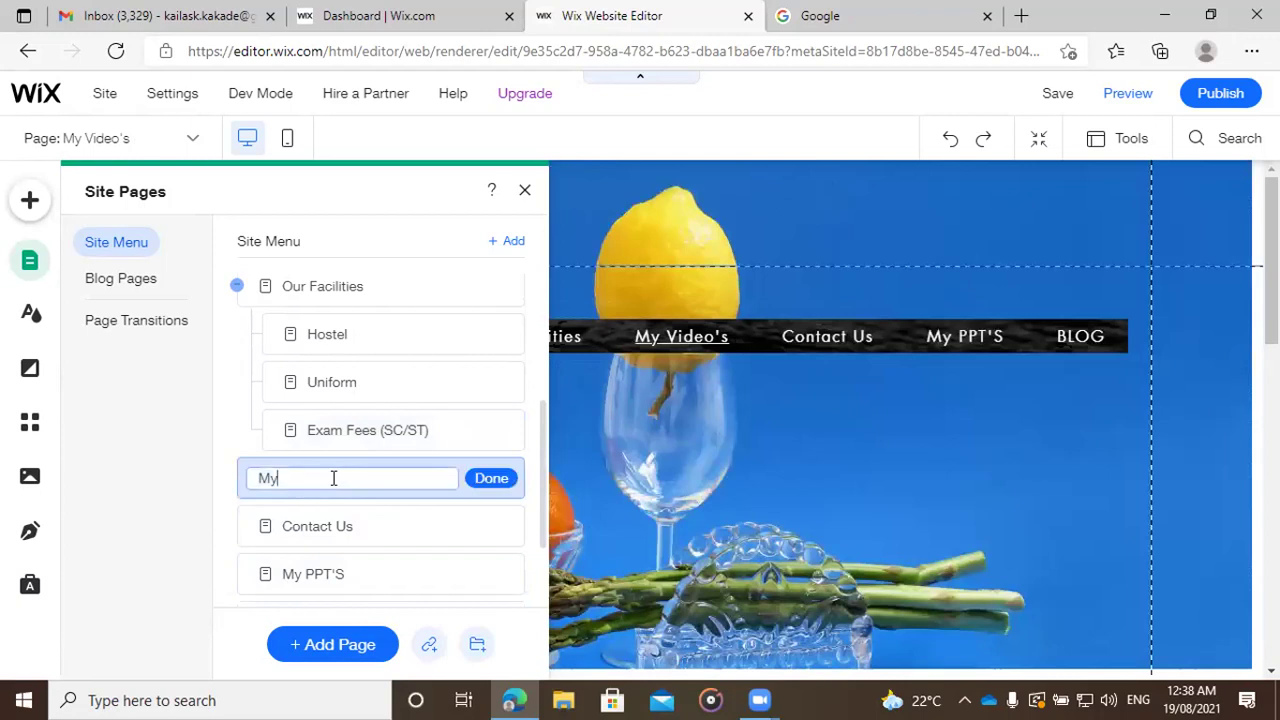
key(BackSpace)
key(BackSpace)
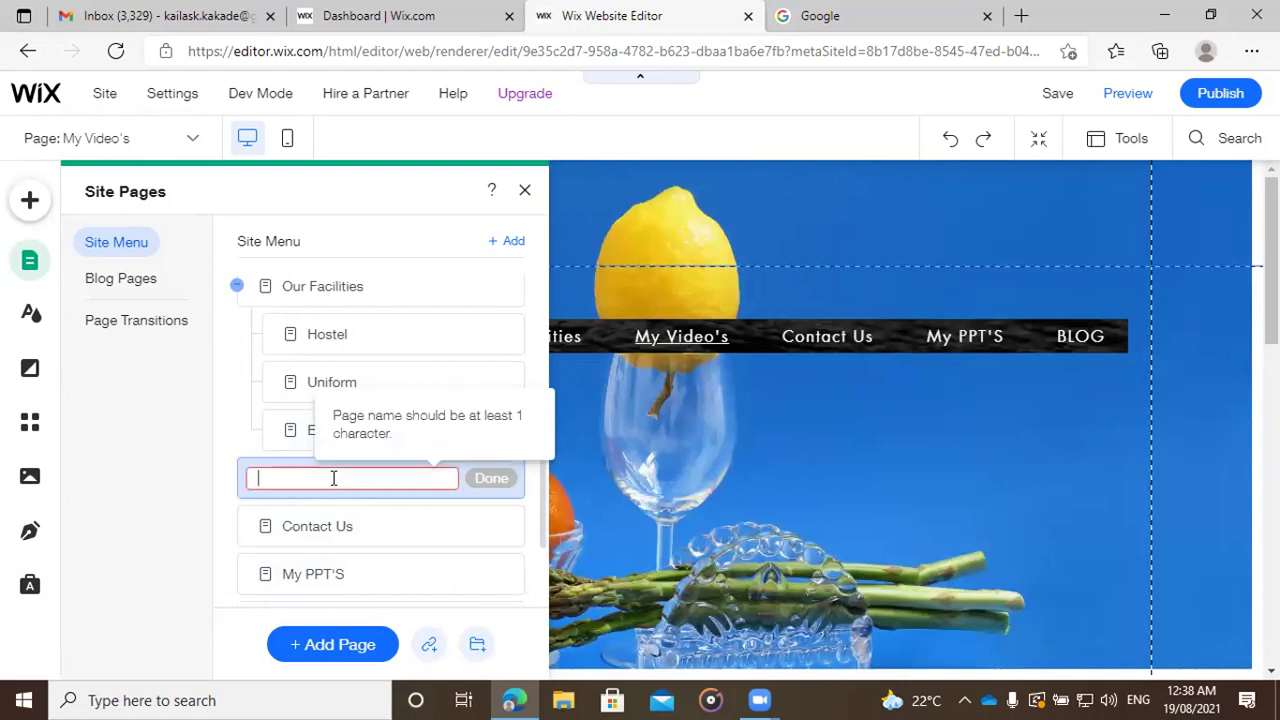
text(G)
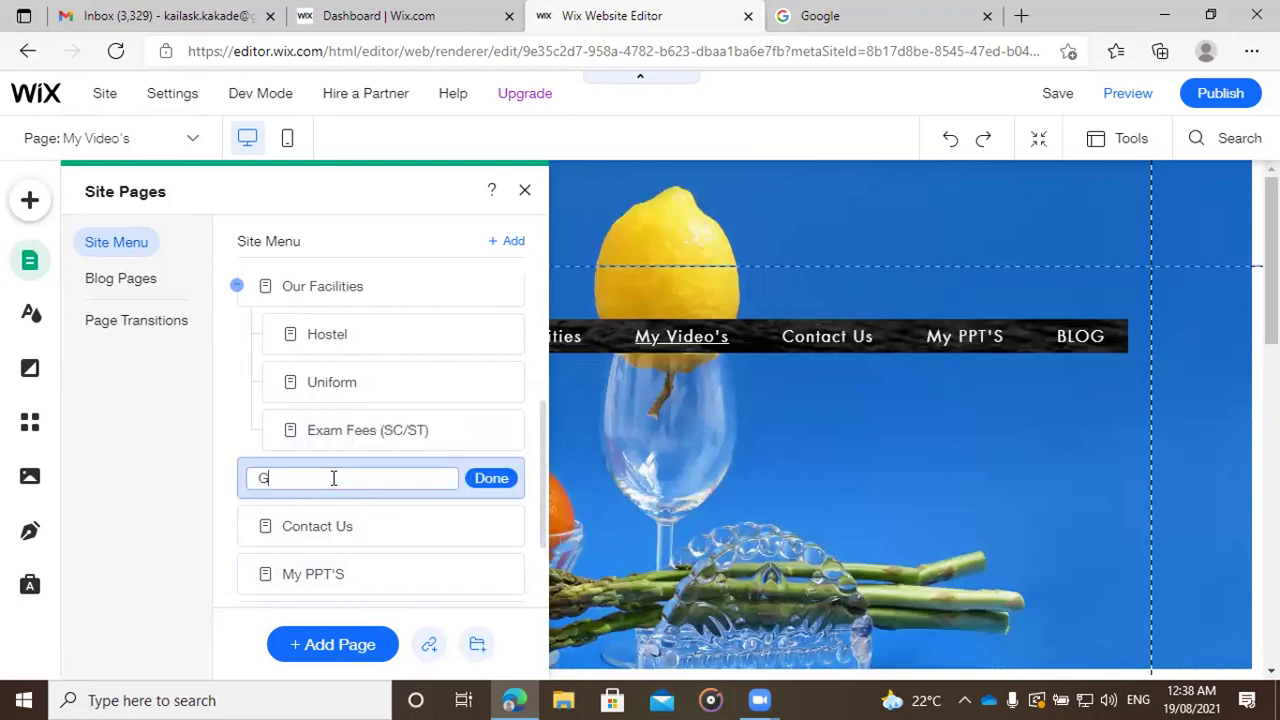
text(allery)
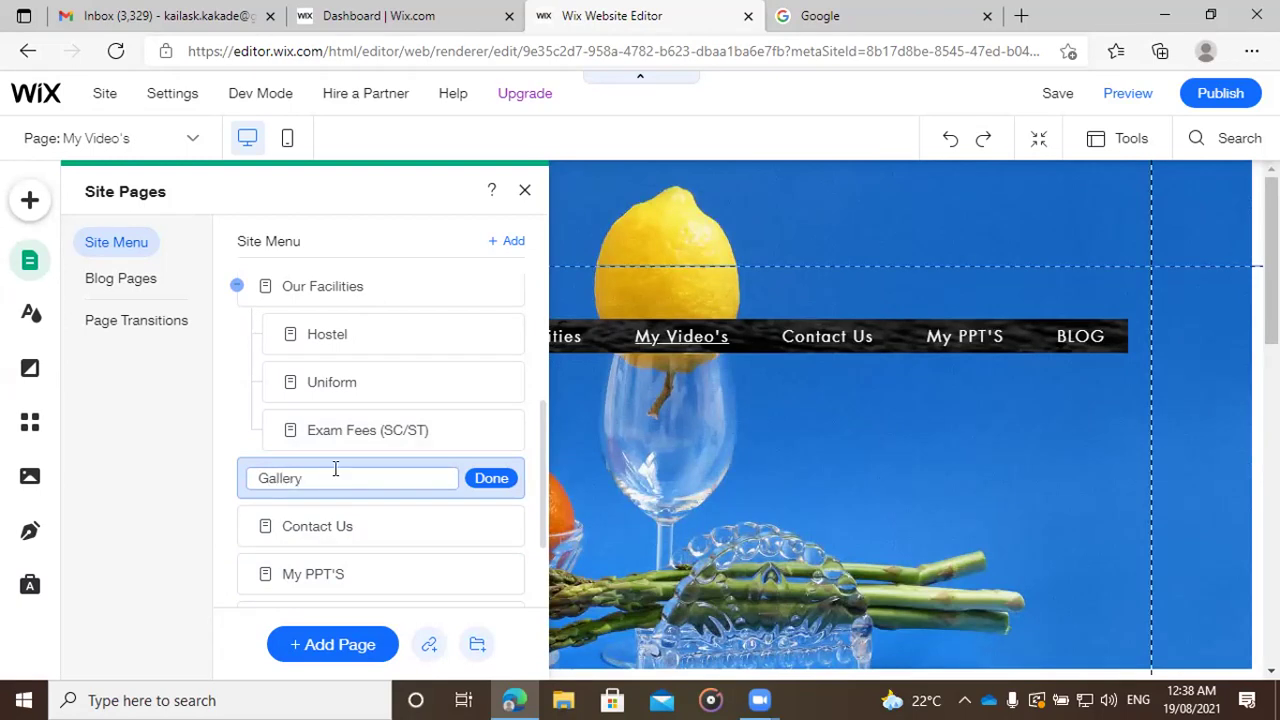
click(491, 478)
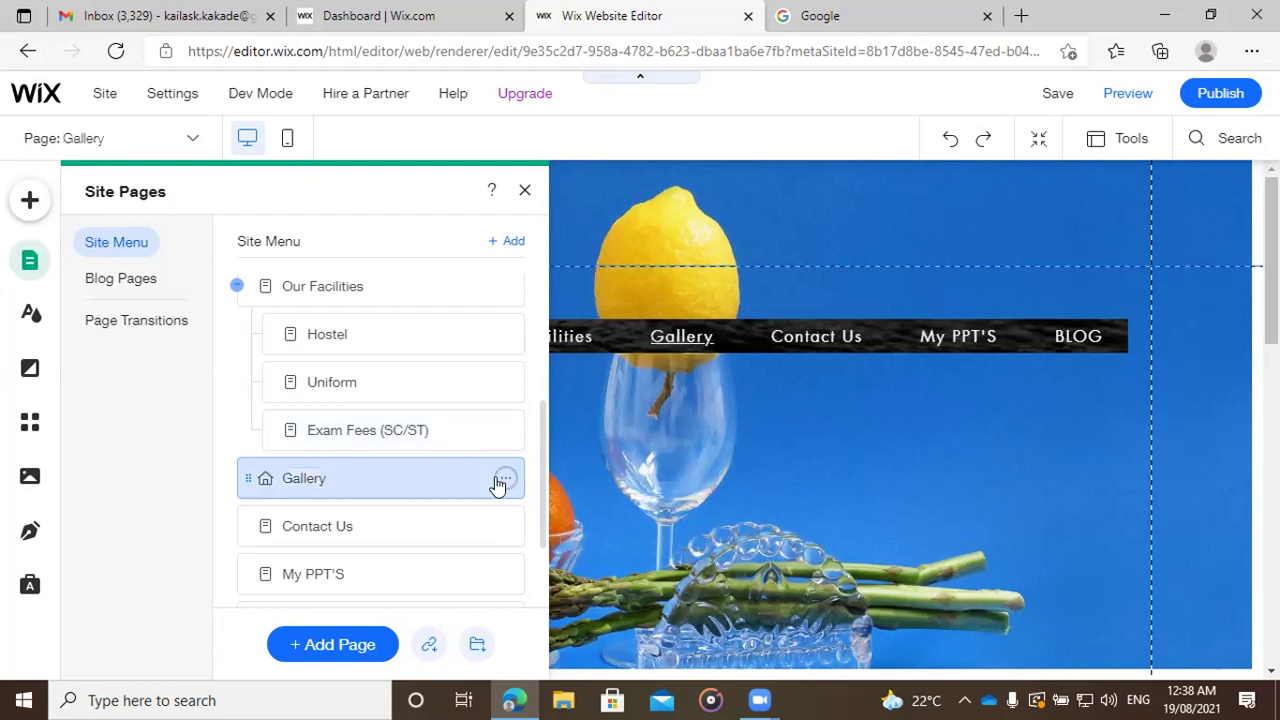
click(505, 479)
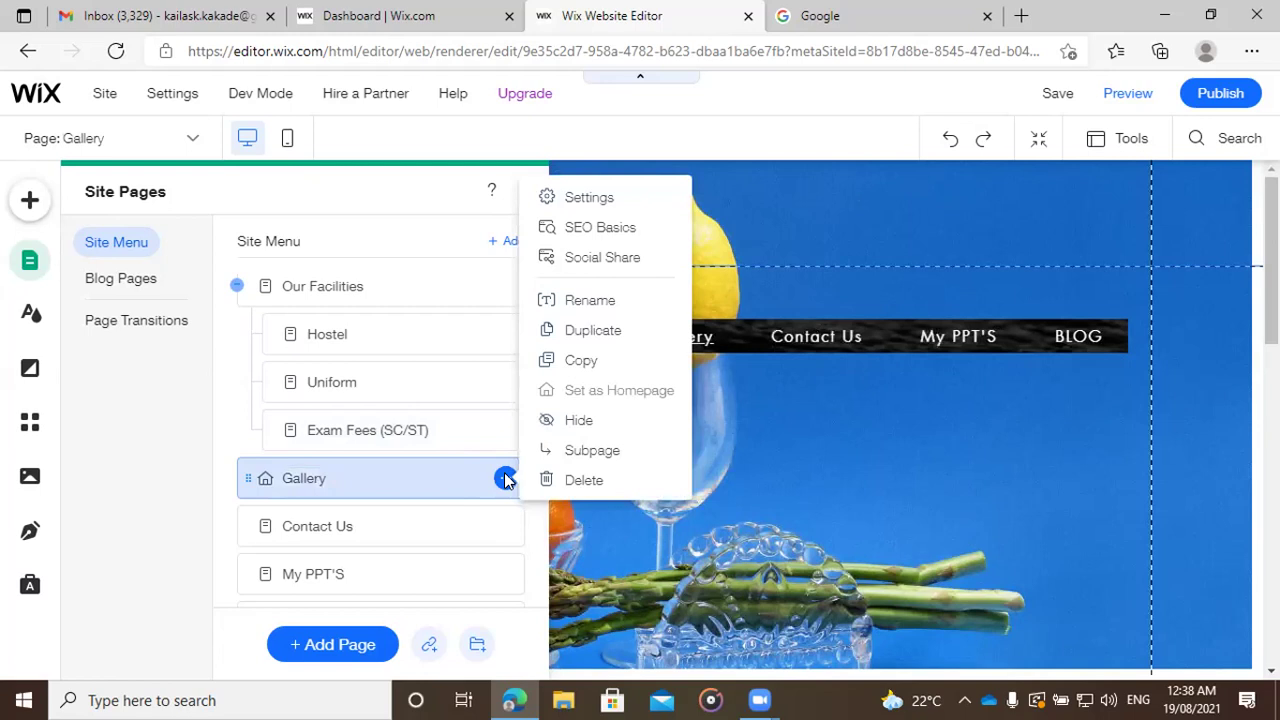
click(397, 485)
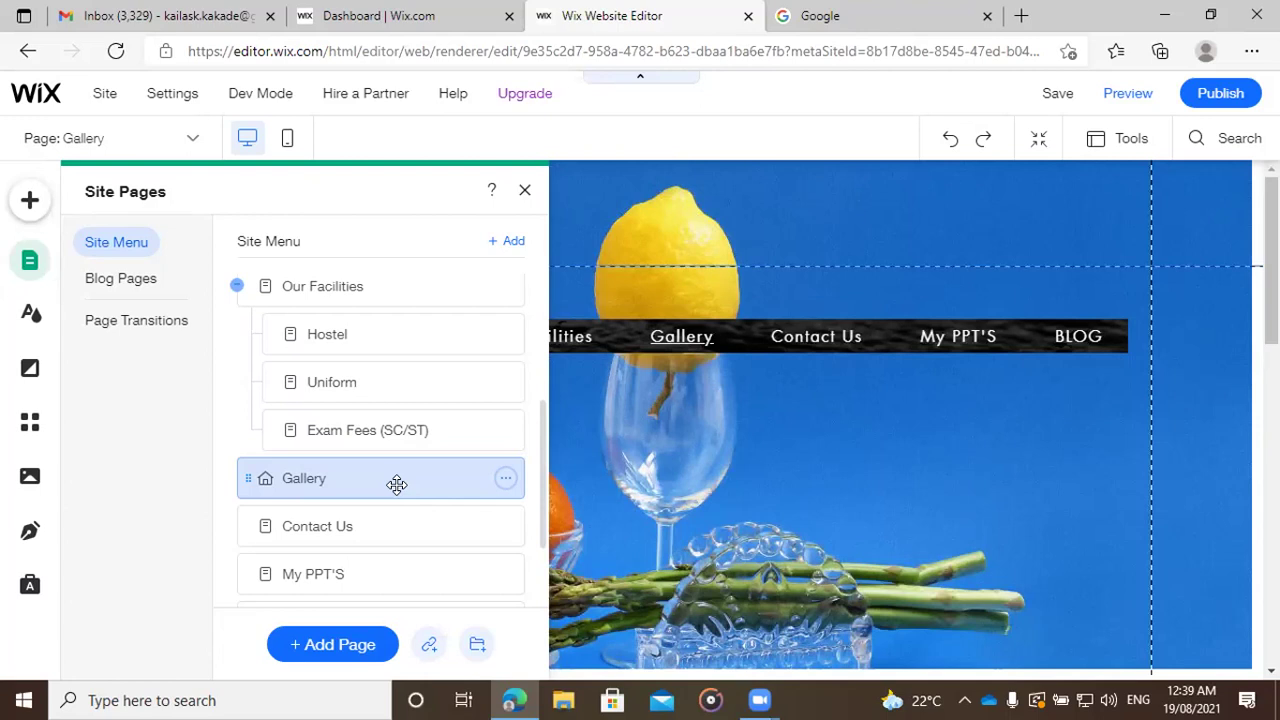
click(505, 481)
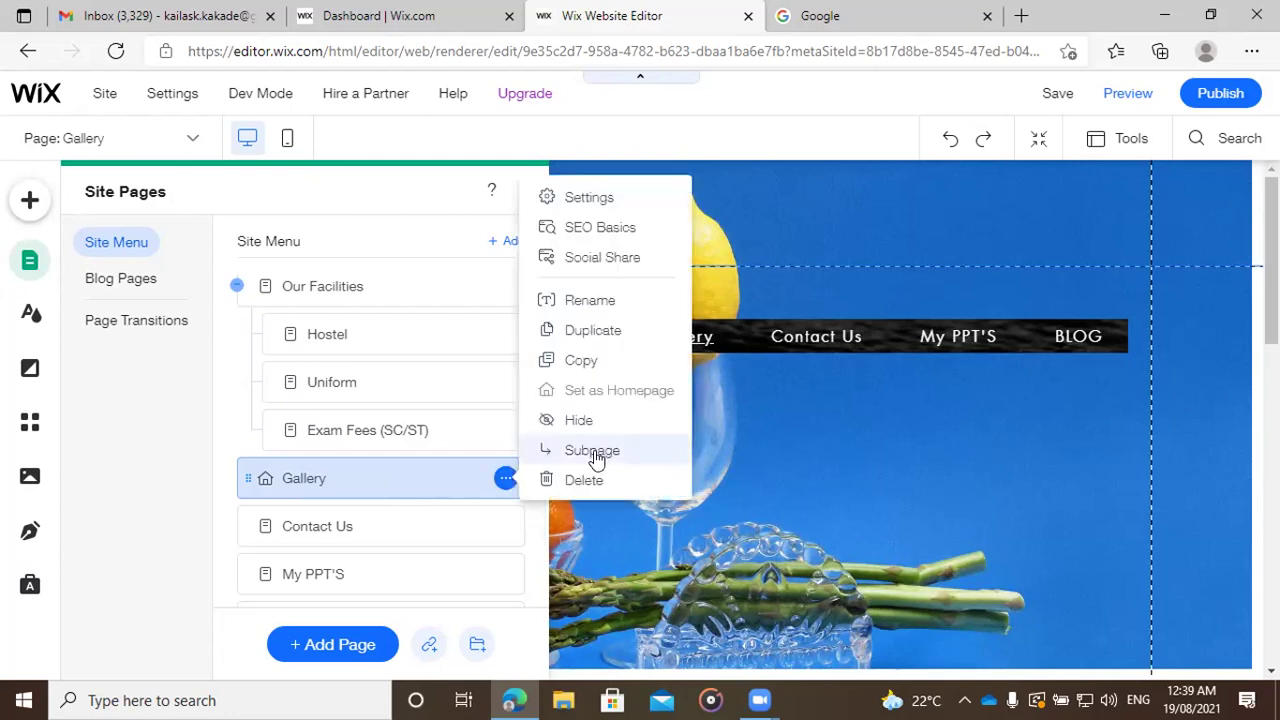
click(322, 645)
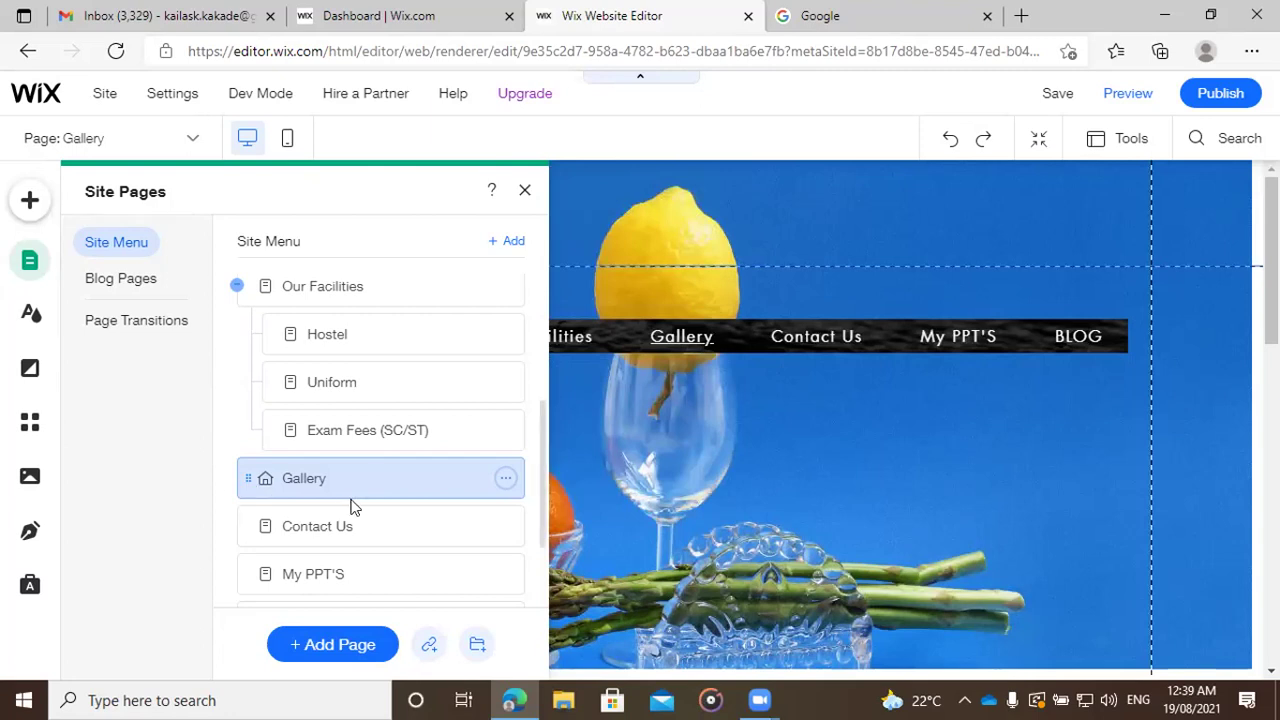
Step: Add a blank page directly below Gallery in the site menu and name it "Primary"
click(332, 646)
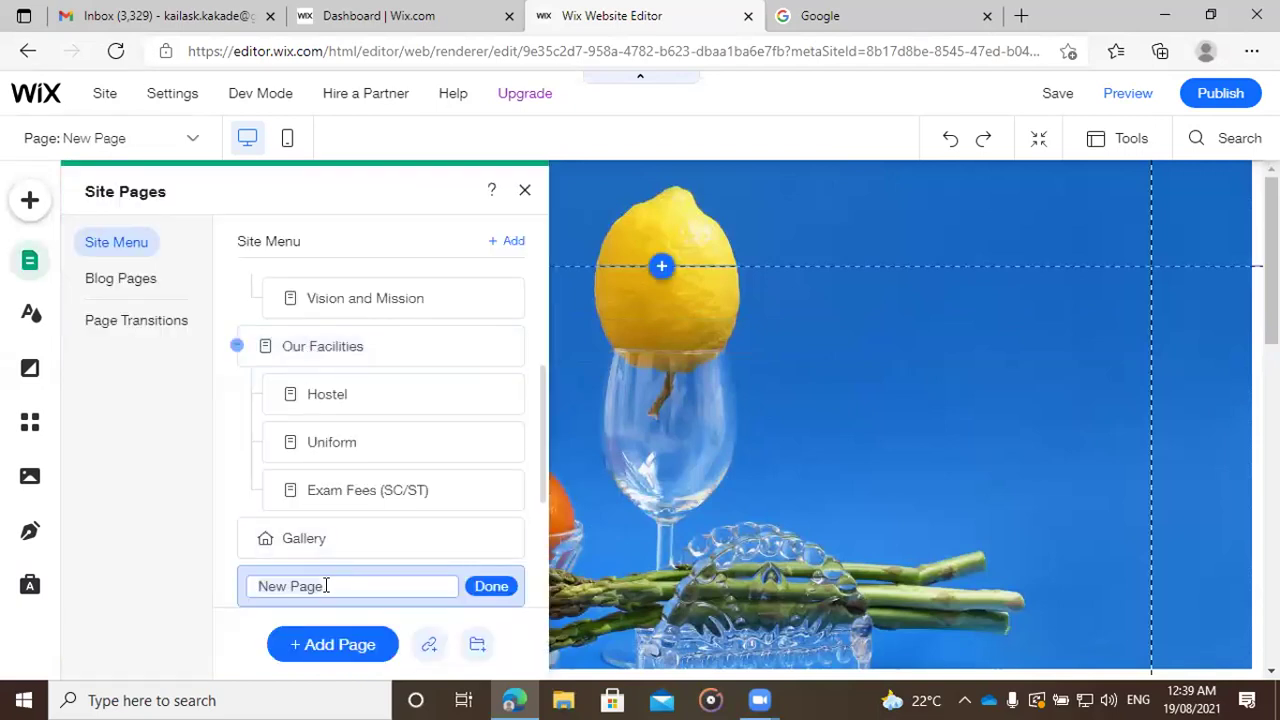
key(ctrl+a)
key(BackSpace)
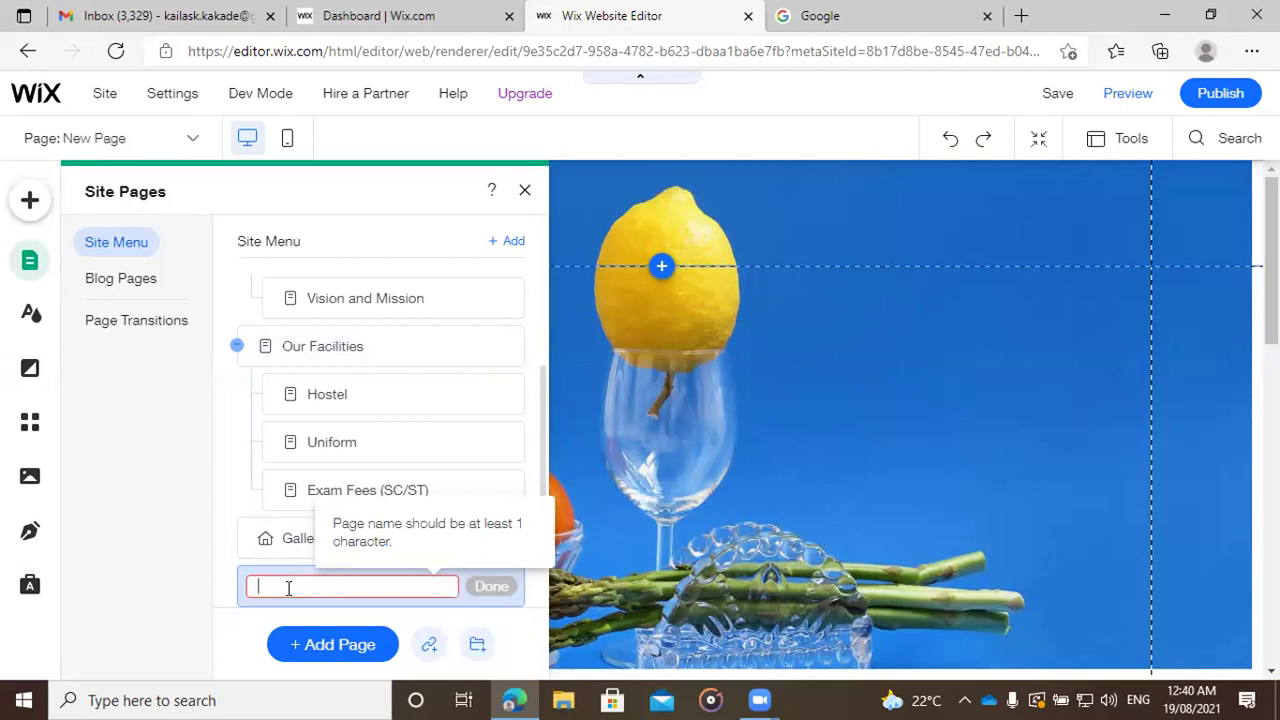
text(P)
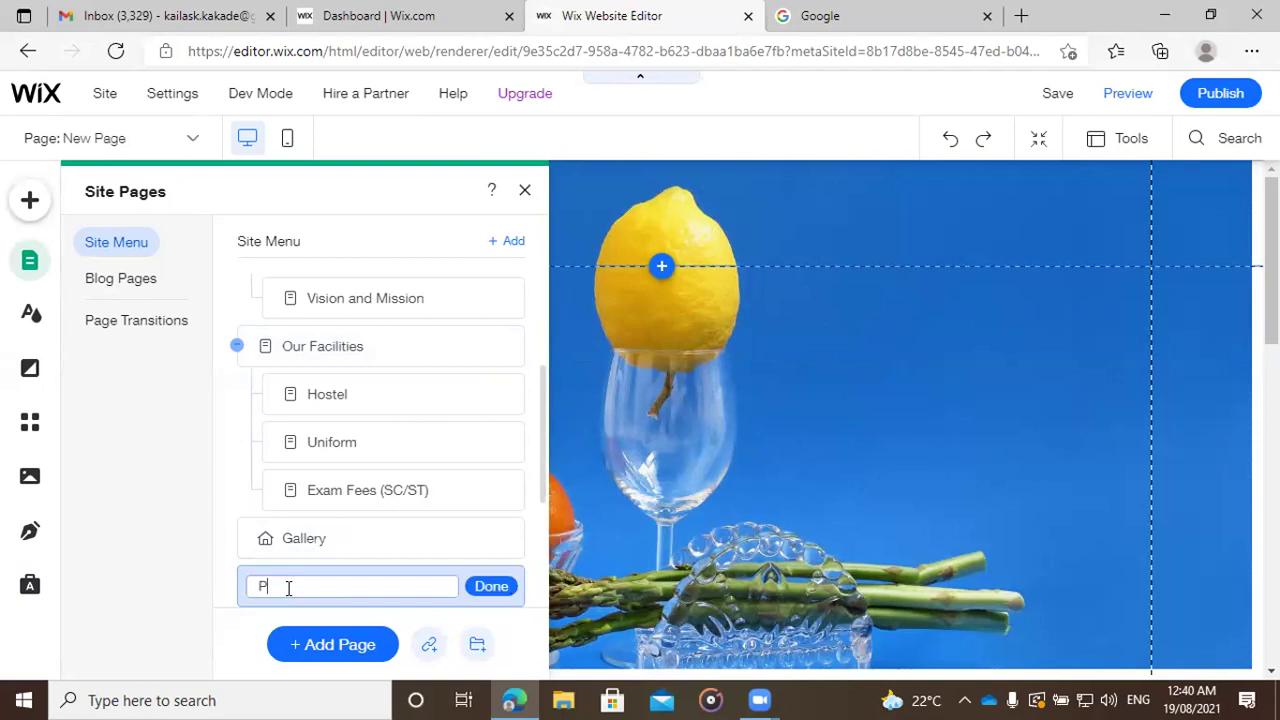
text(rimary and Sec)
key(BackSpace)
key(BackSpace)
key(BackSpace)
key(BackSpace)
key(BackSpace)
key(BackSpace)
key(BackSpace)
key(Return)
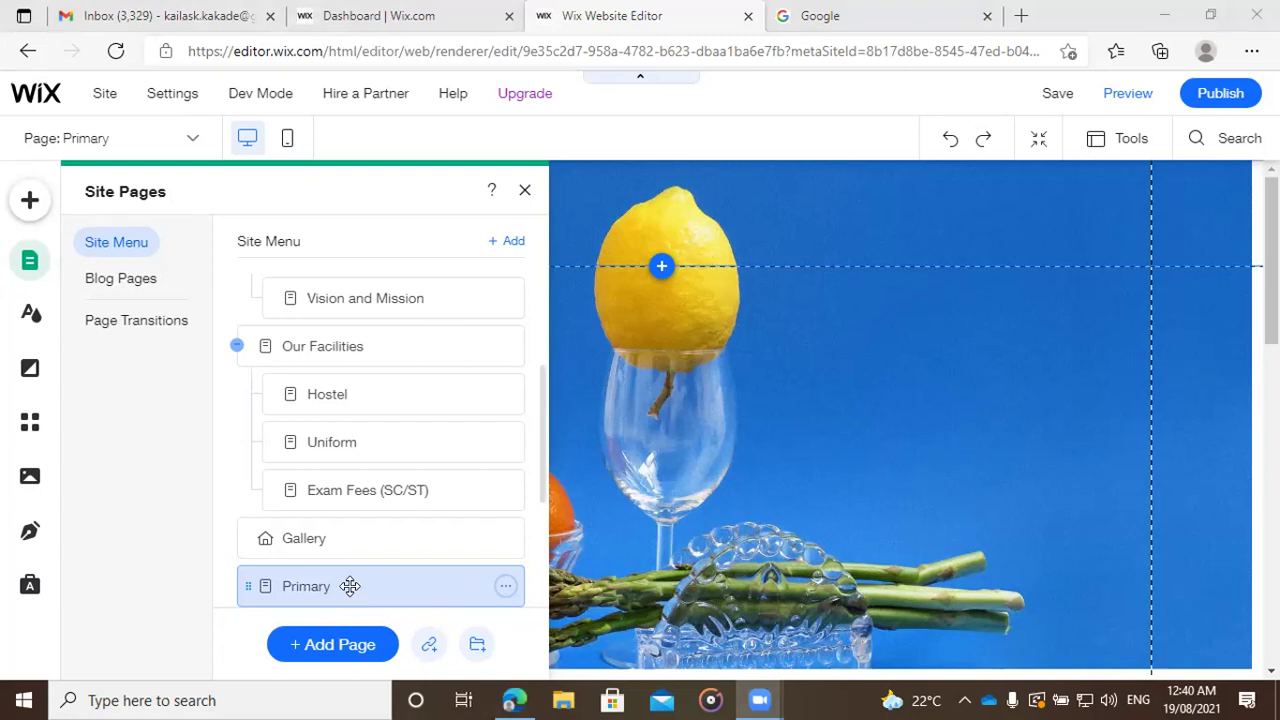
Step: Add another blank page directly below Primary and name it "Secondary"
click(343, 587)
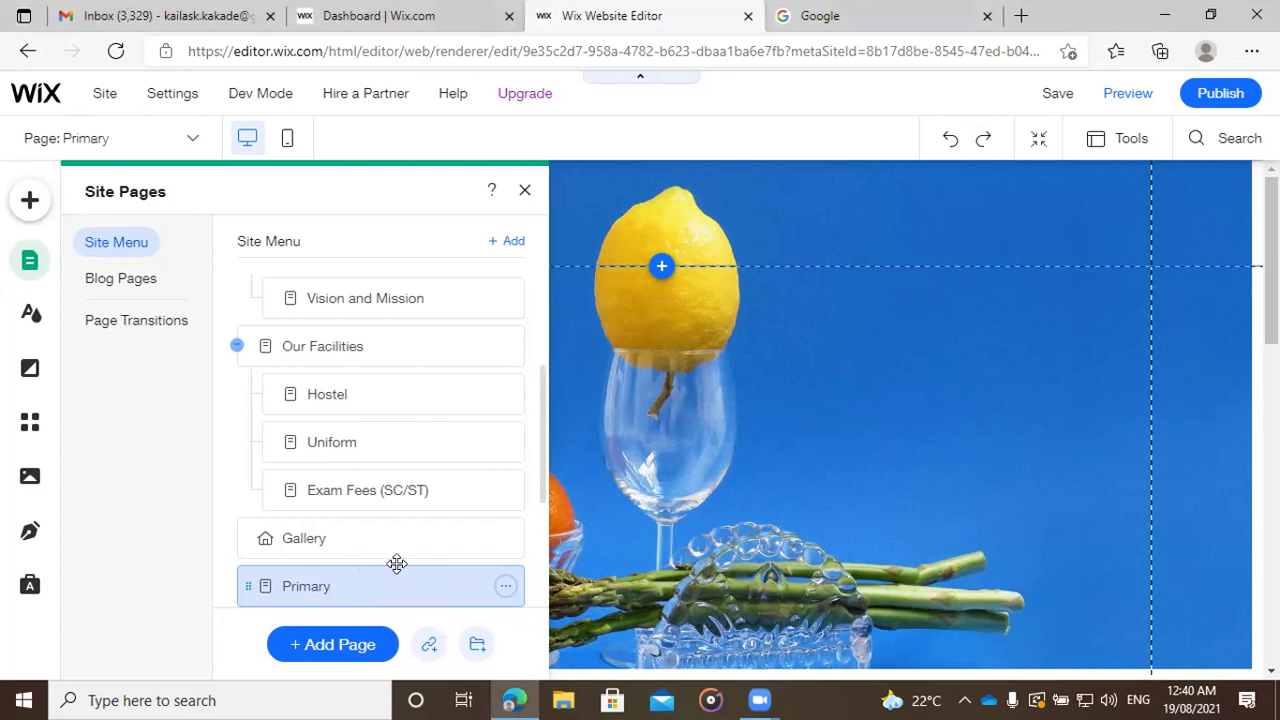
scroll(397, 563, down, 1)
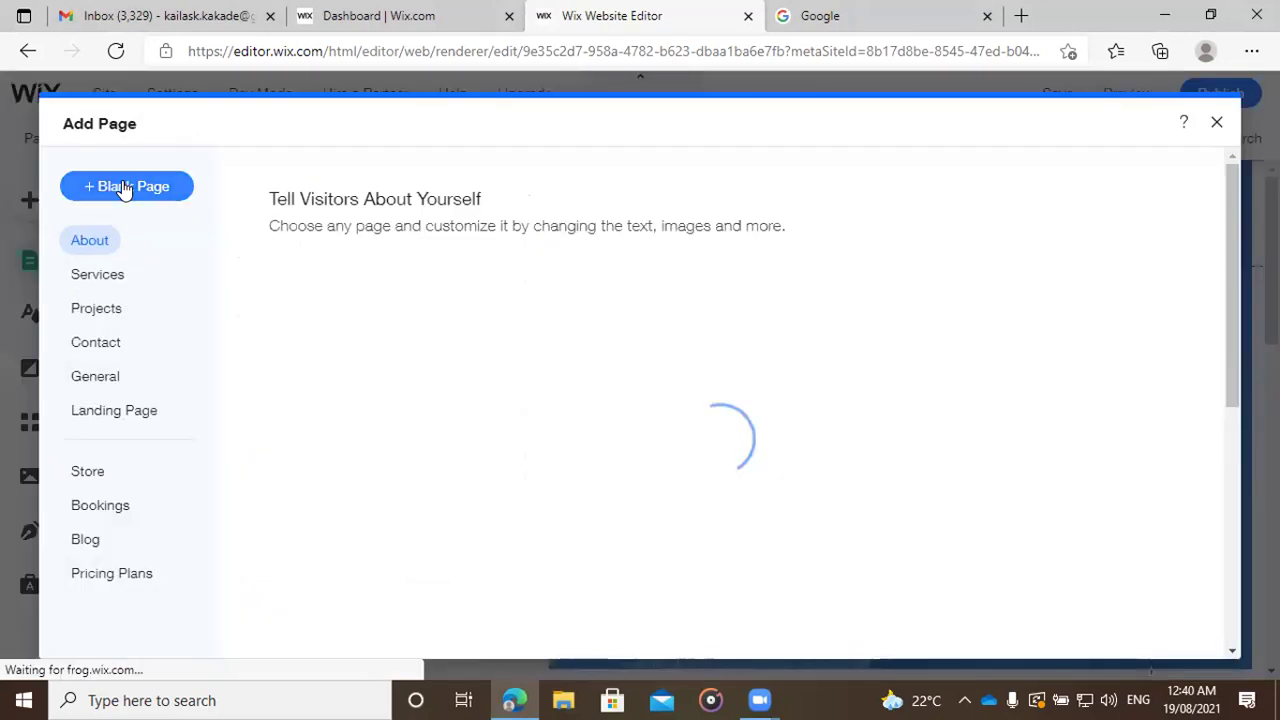
key(Escape)
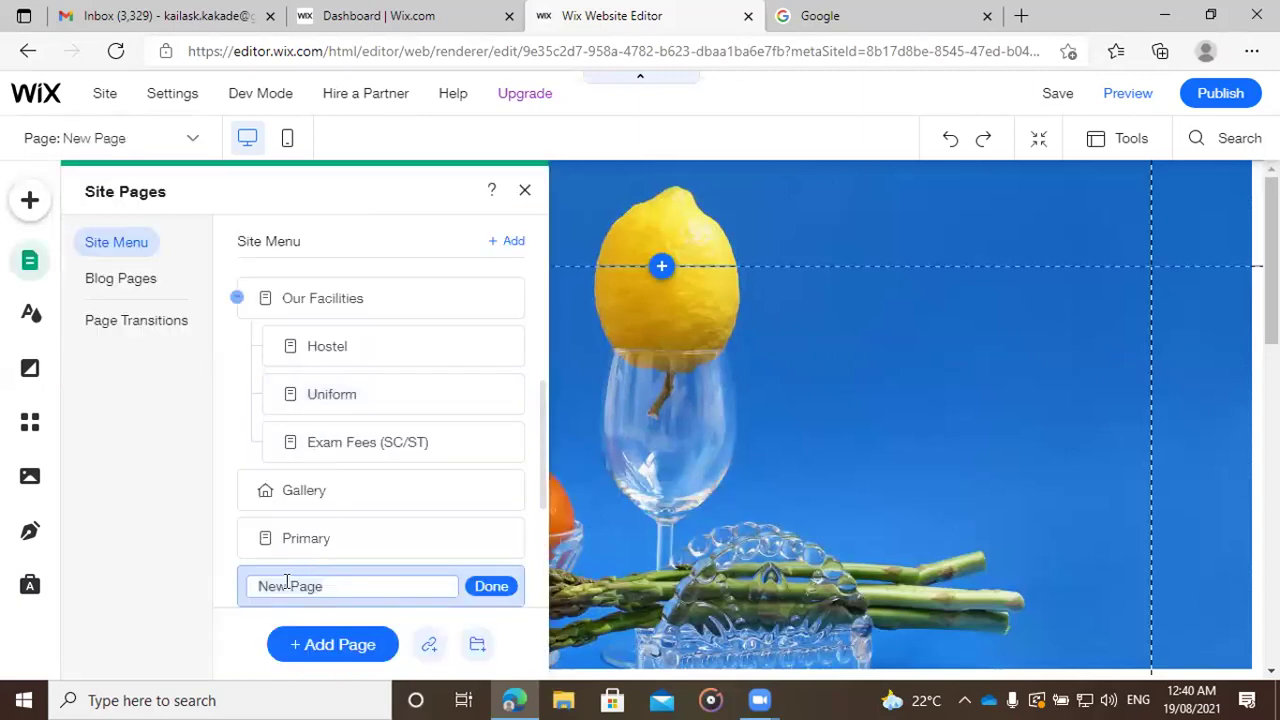
text(Seco)
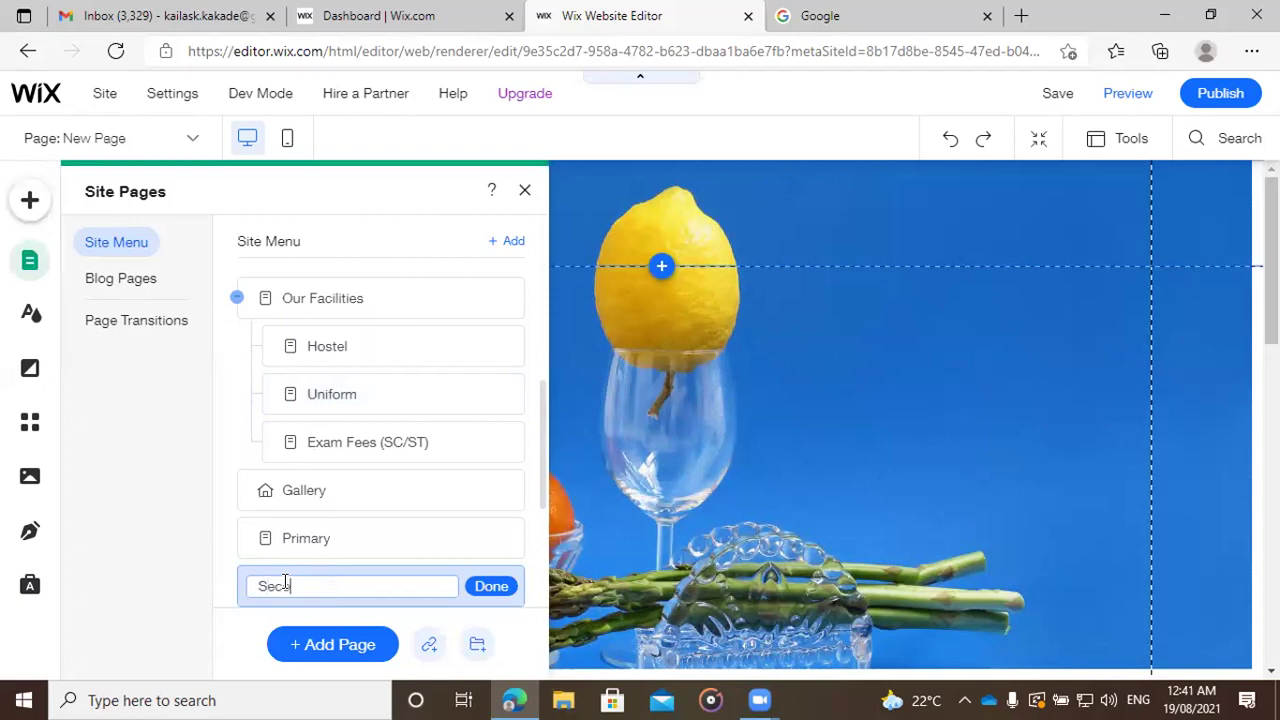
text(ndary)
click(491, 587)
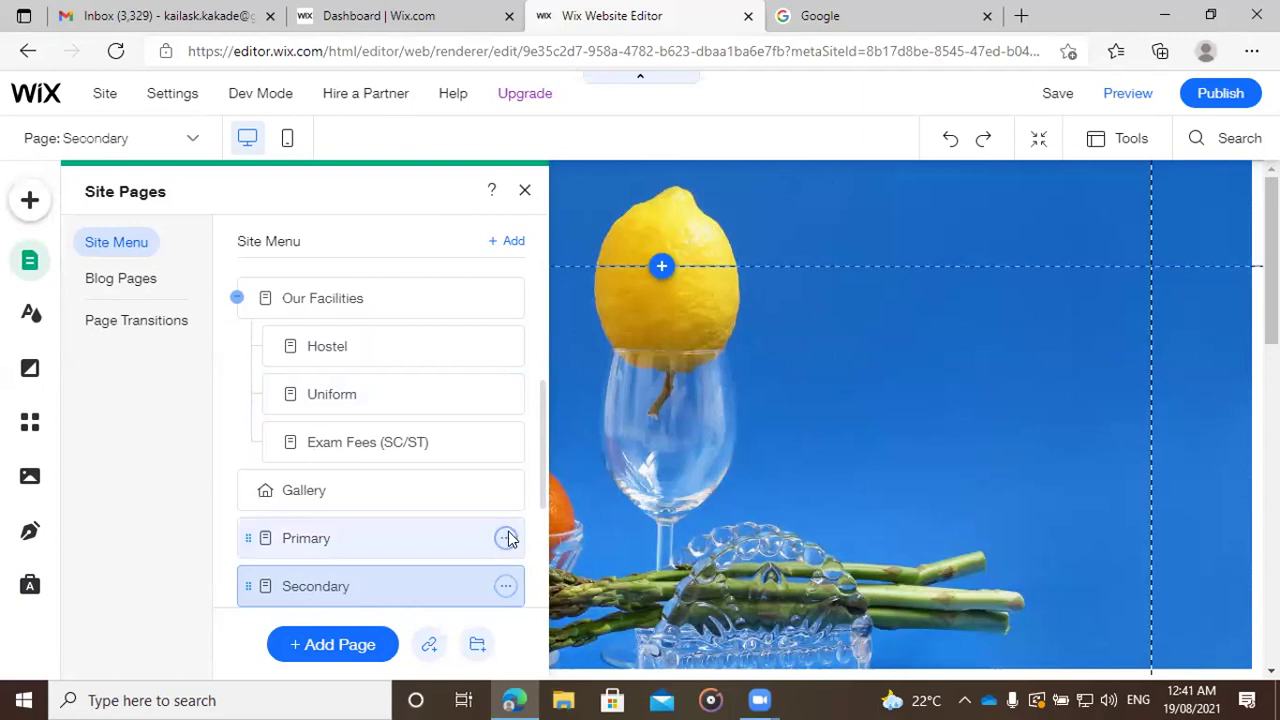
Step: Make the Primary and Secondary pages subpages of Gallery
click(505, 538)
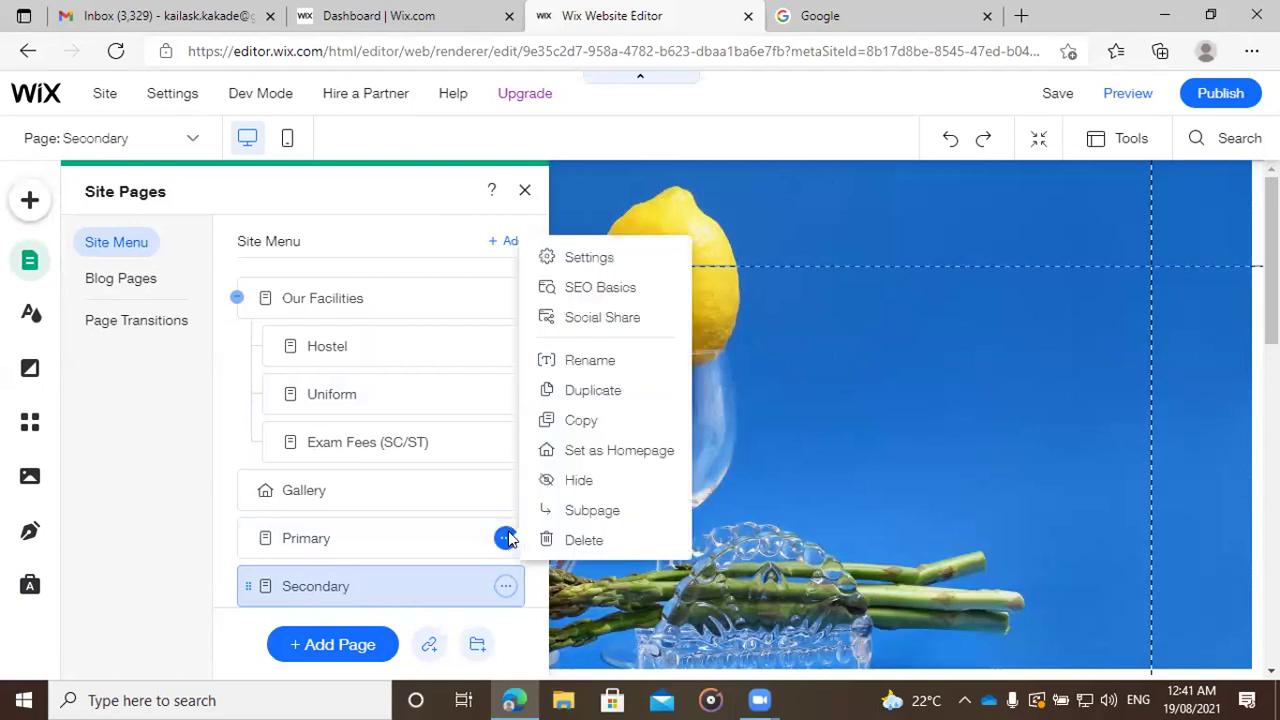
click(592, 511)
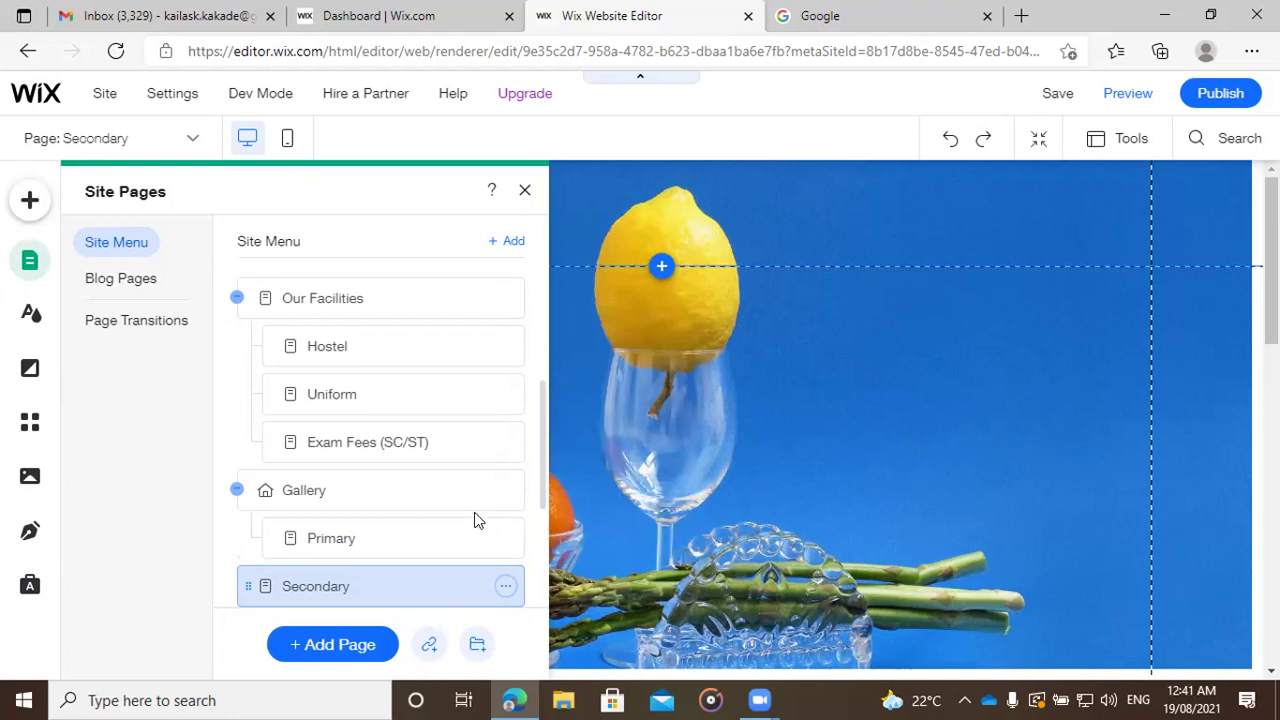
click(506, 588)
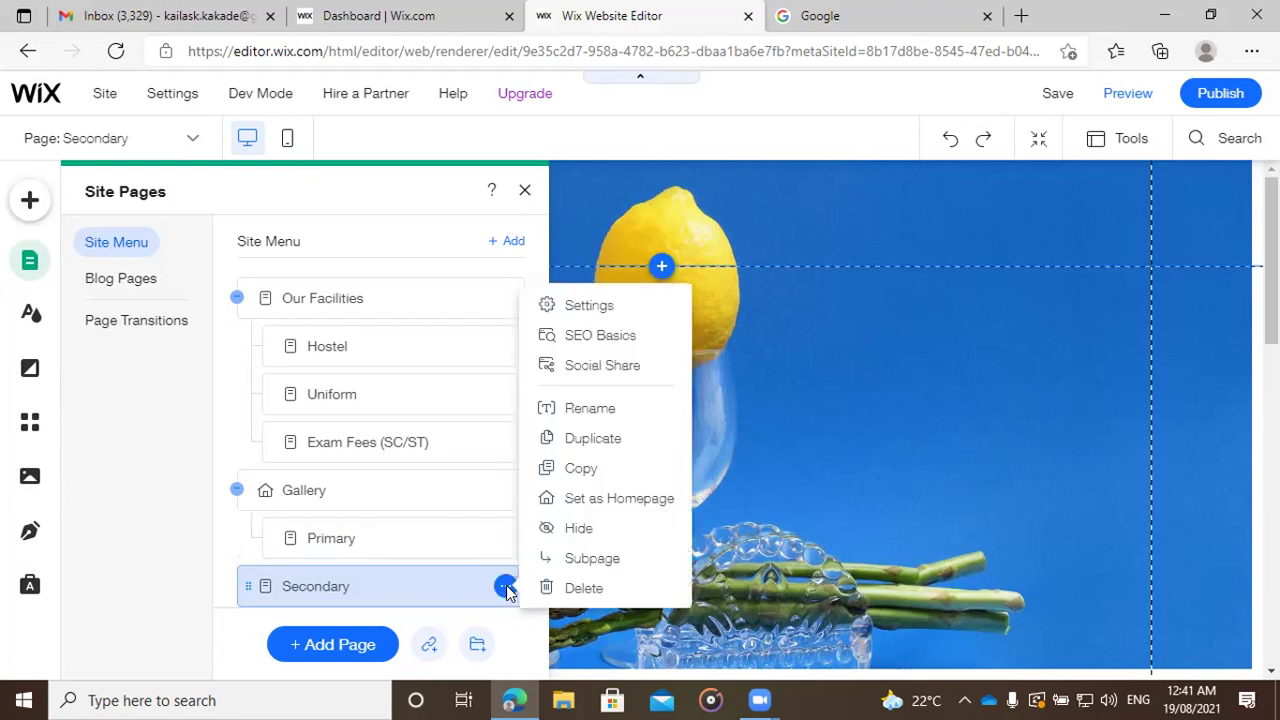
click(574, 567)
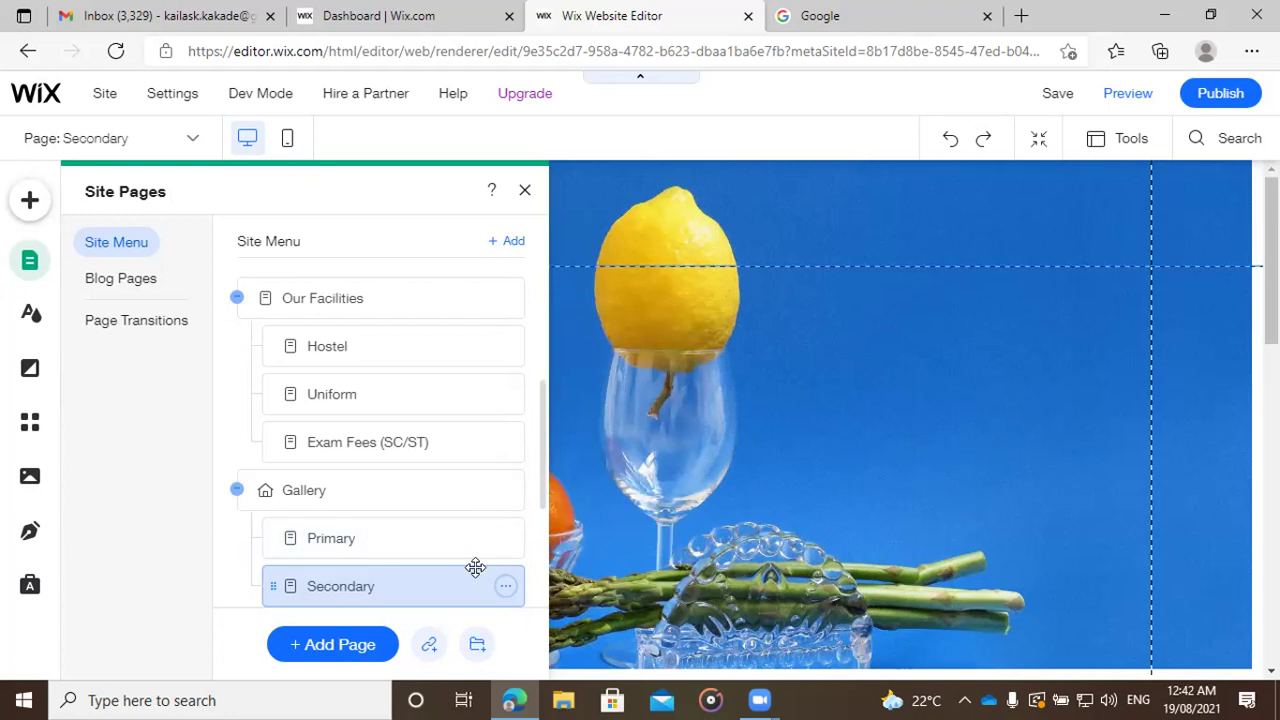
Step: Review the site menu's page order and subpage nesting from HOME down to BLOG
scroll(474, 568, up, 2)
scroll(474, 568, up, 3)
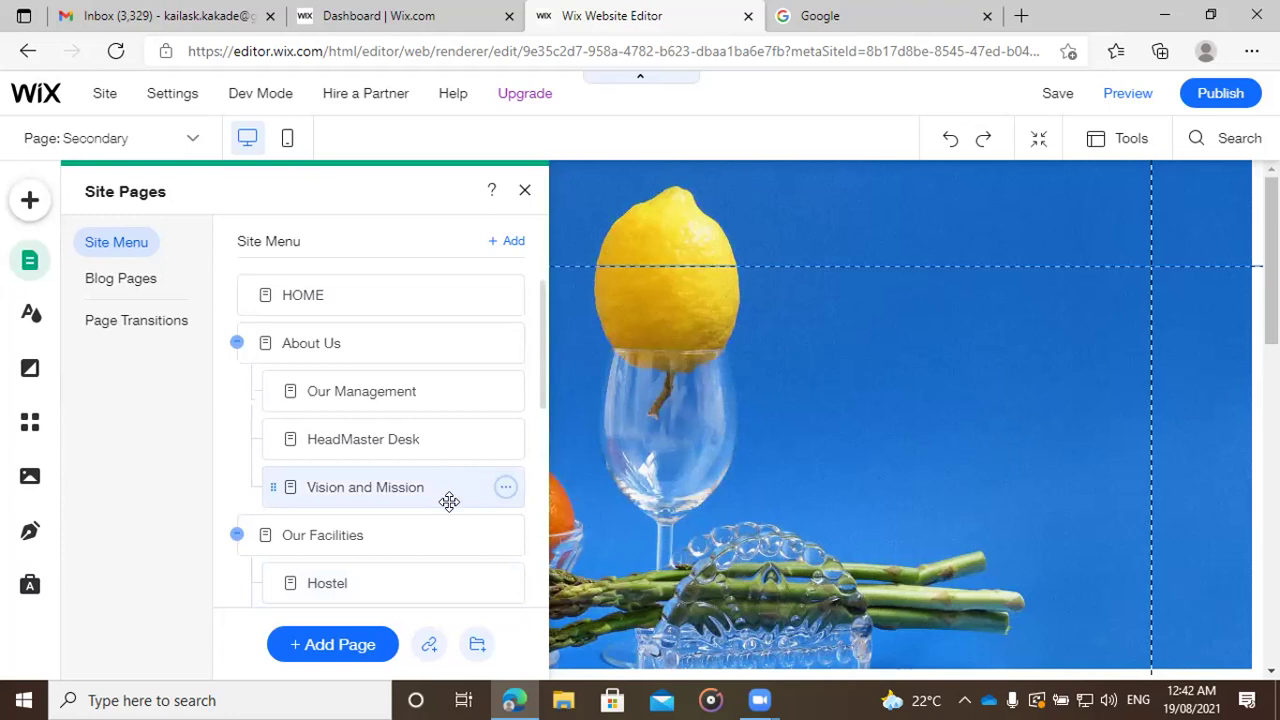
scroll(450, 512, down, 2)
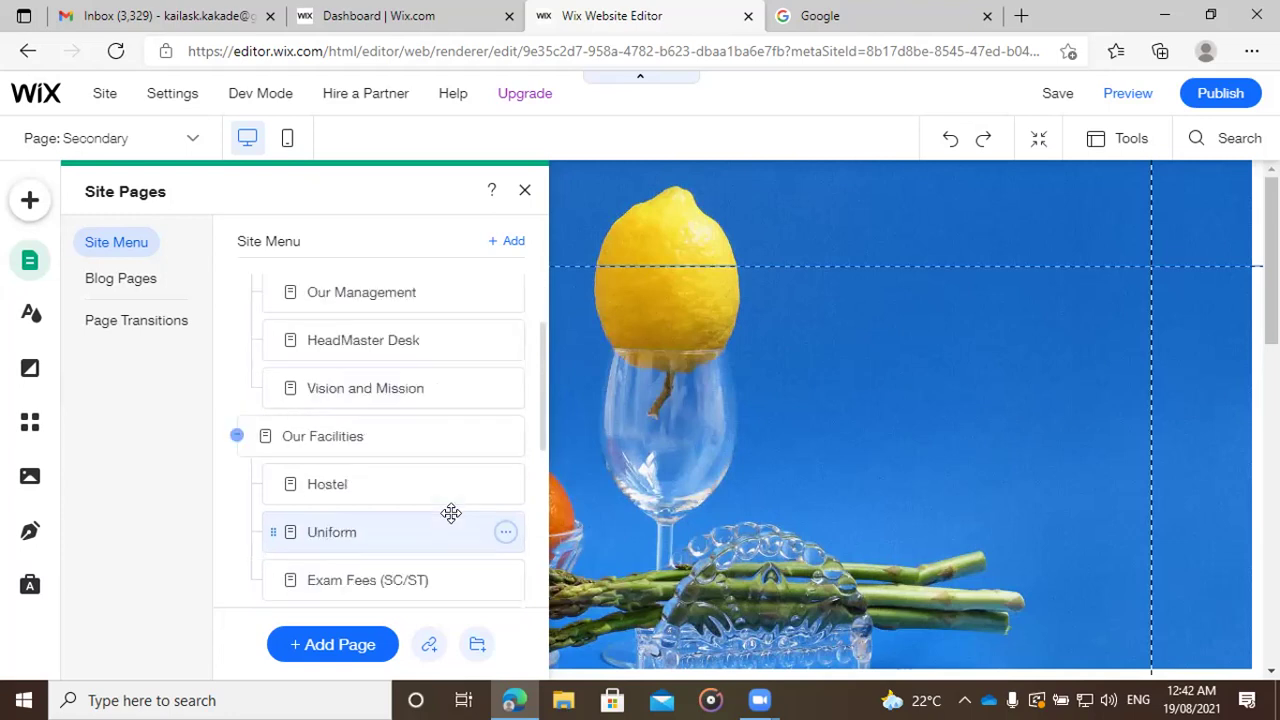
scroll(451, 513, down, 2)
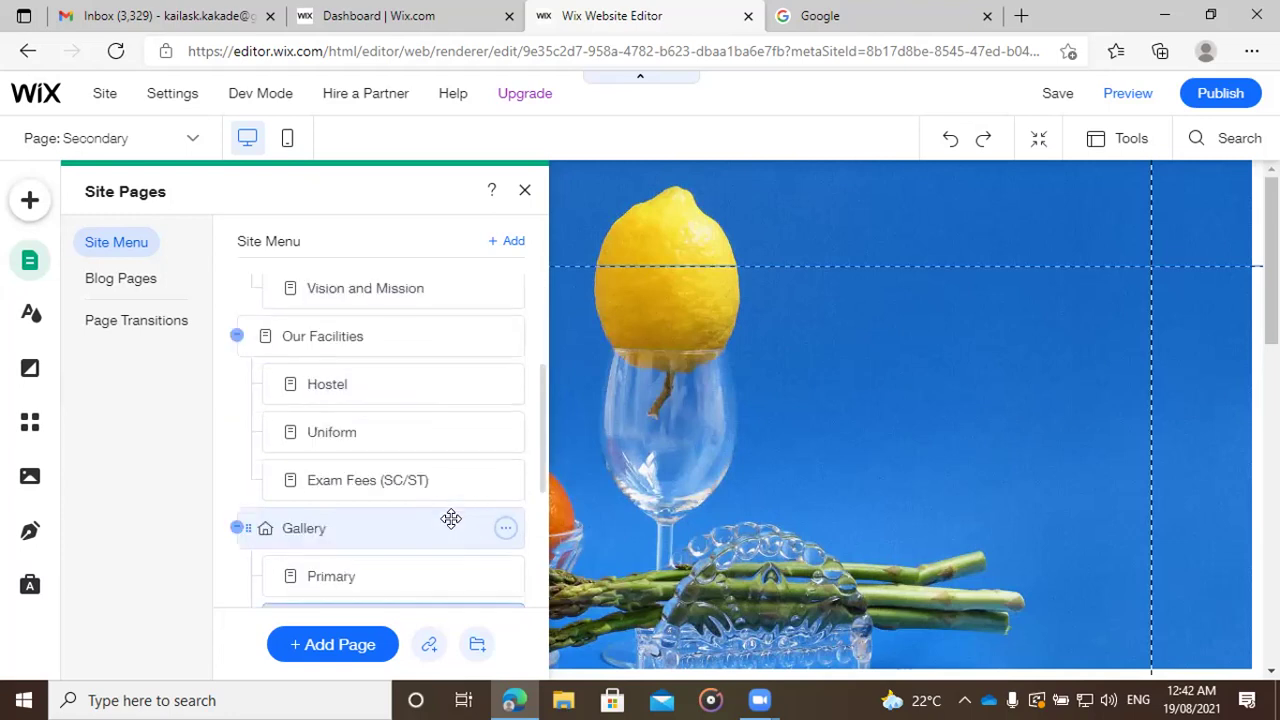
scroll(451, 518, down, 1)
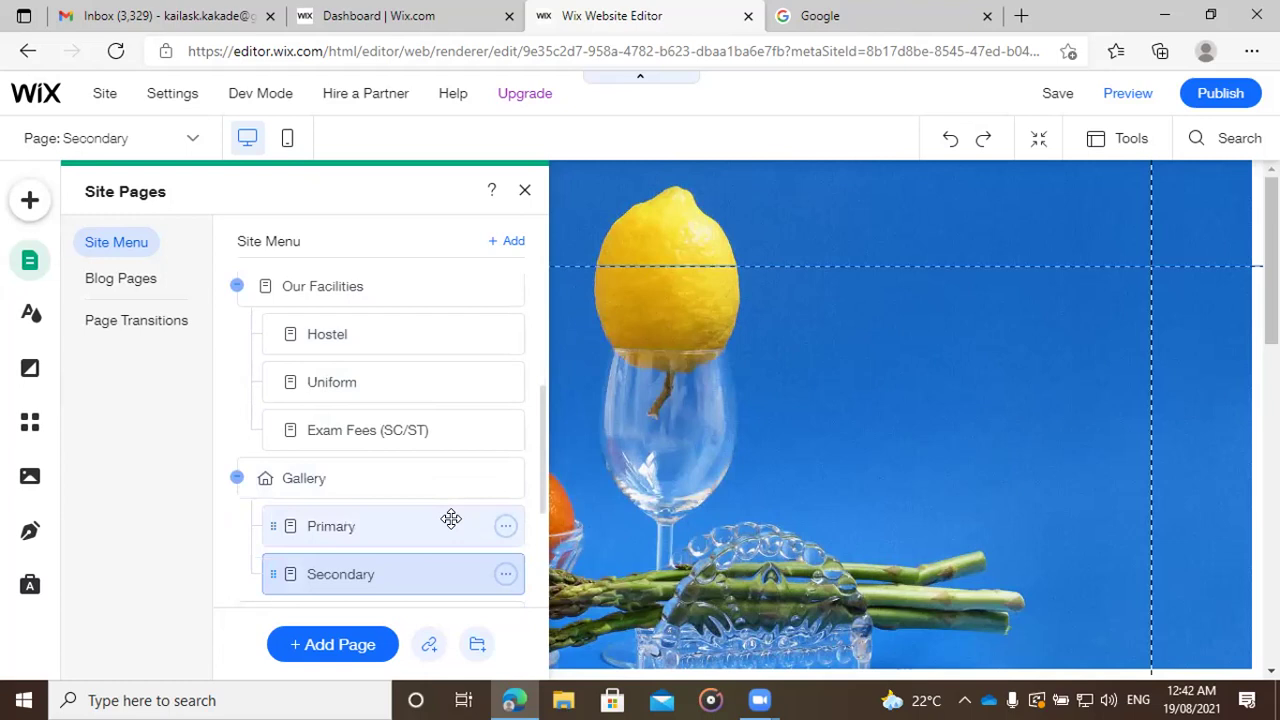
scroll(451, 518, down, 1)
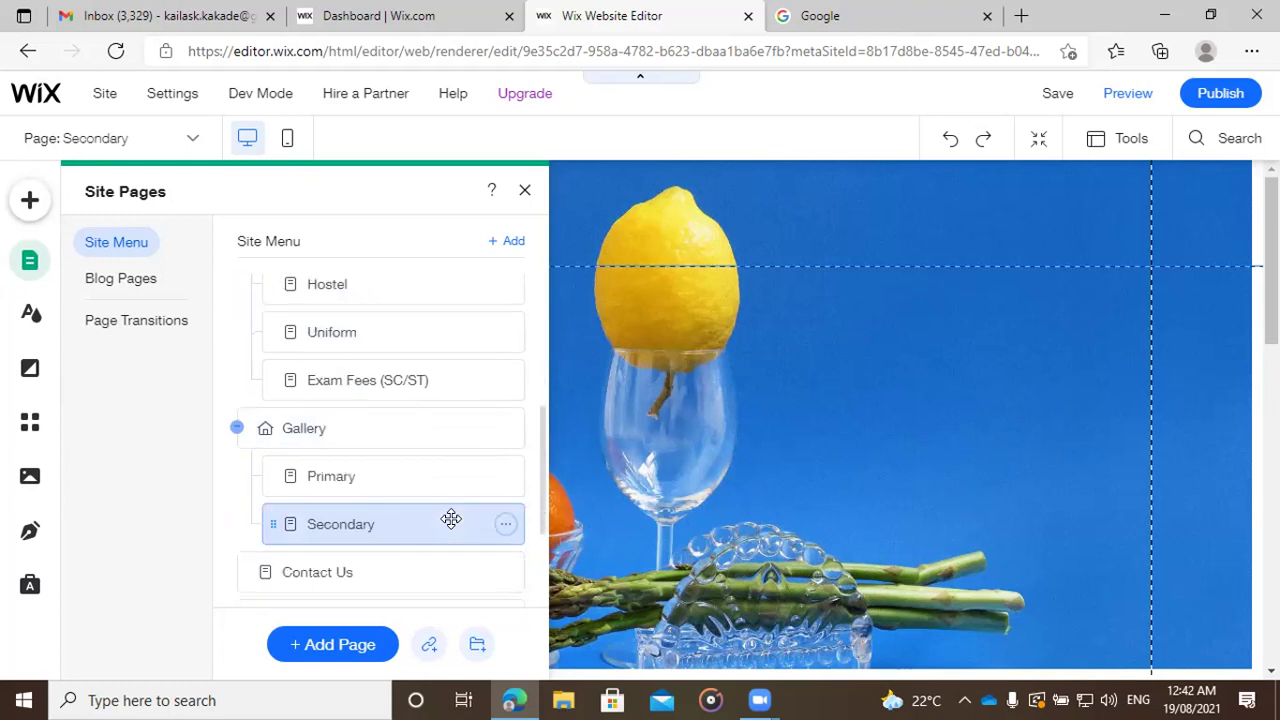
scroll(451, 518, down, 1)
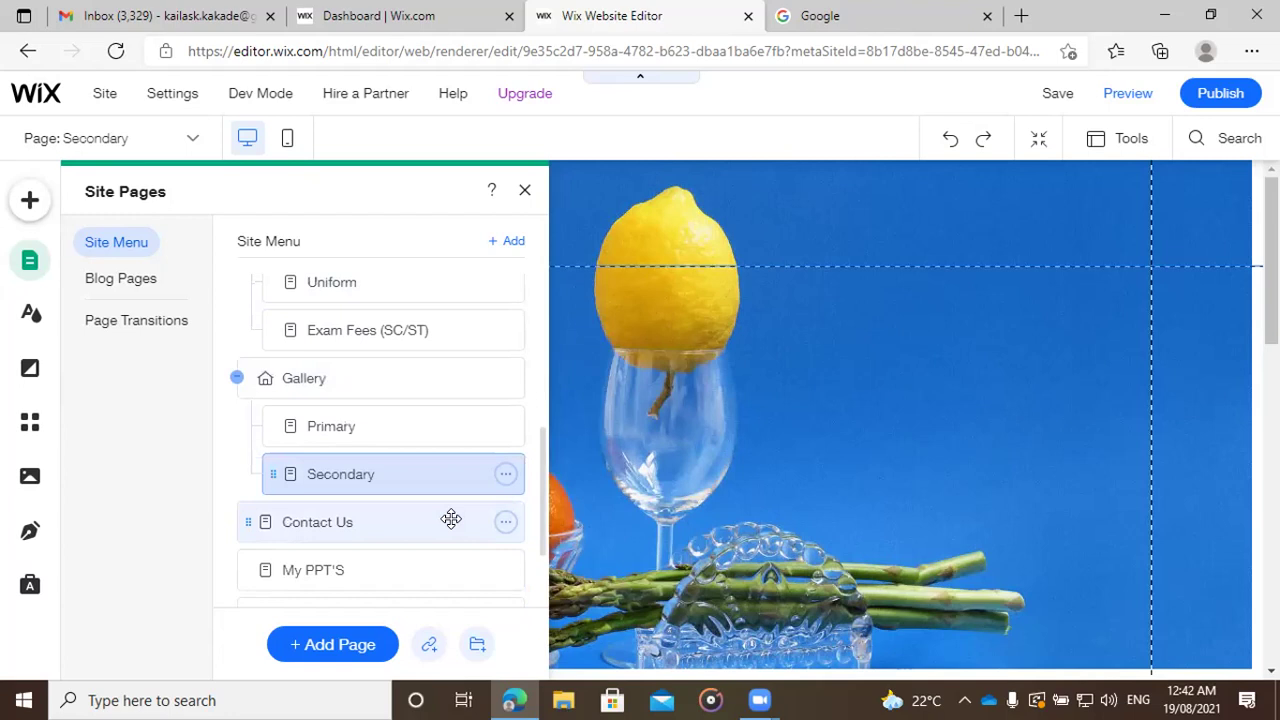
scroll(451, 518, down, 1)
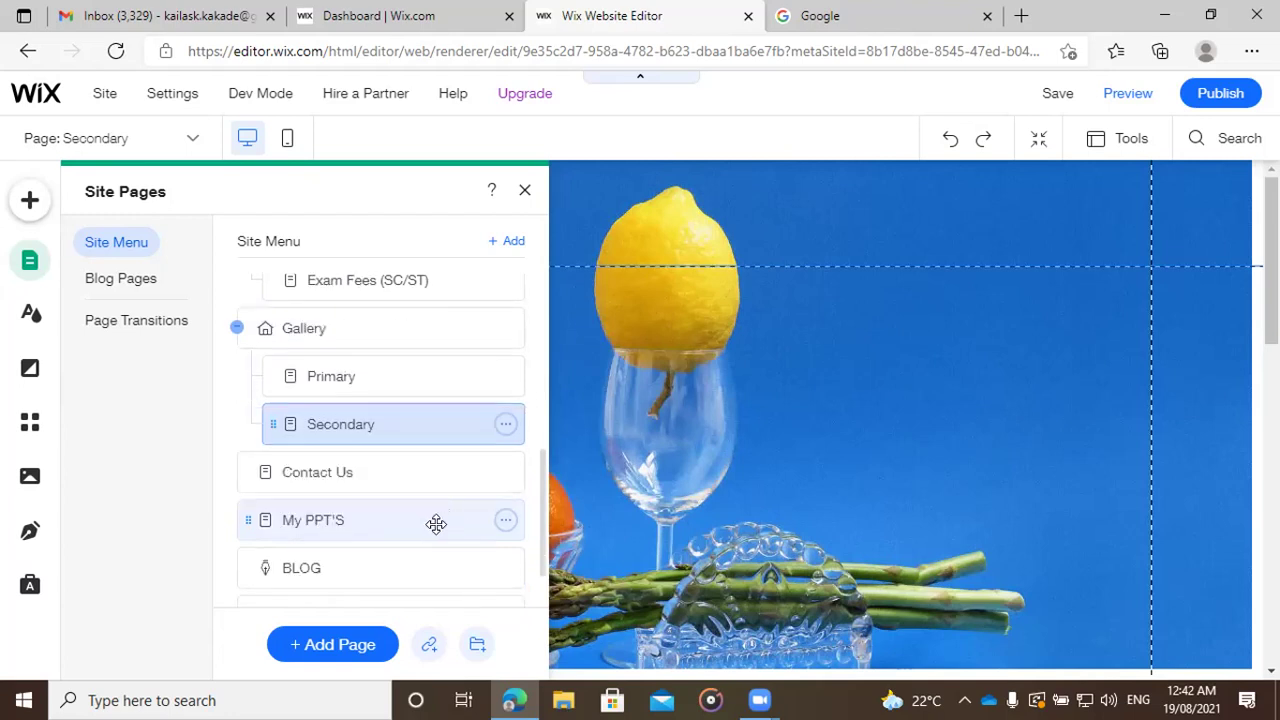
Step: Rename the My PPT'S page in the site menu as "Apply Online"
click(340, 521)
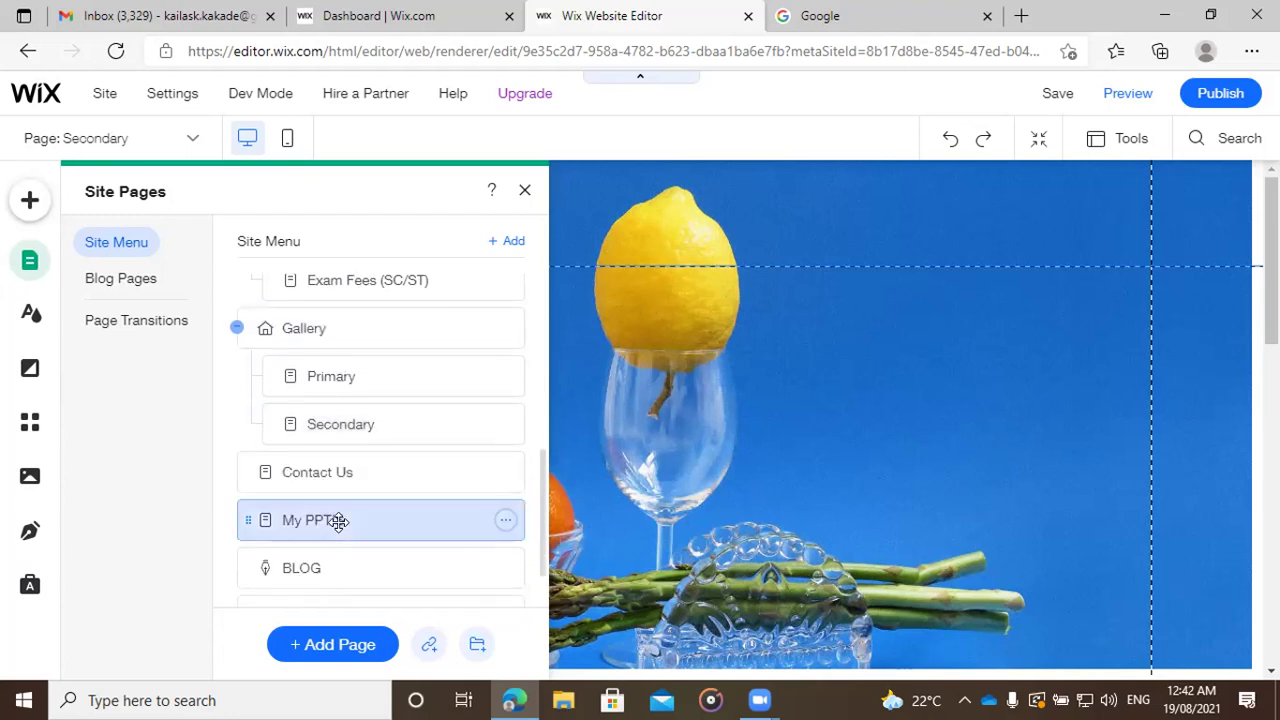
double_click(340, 521)
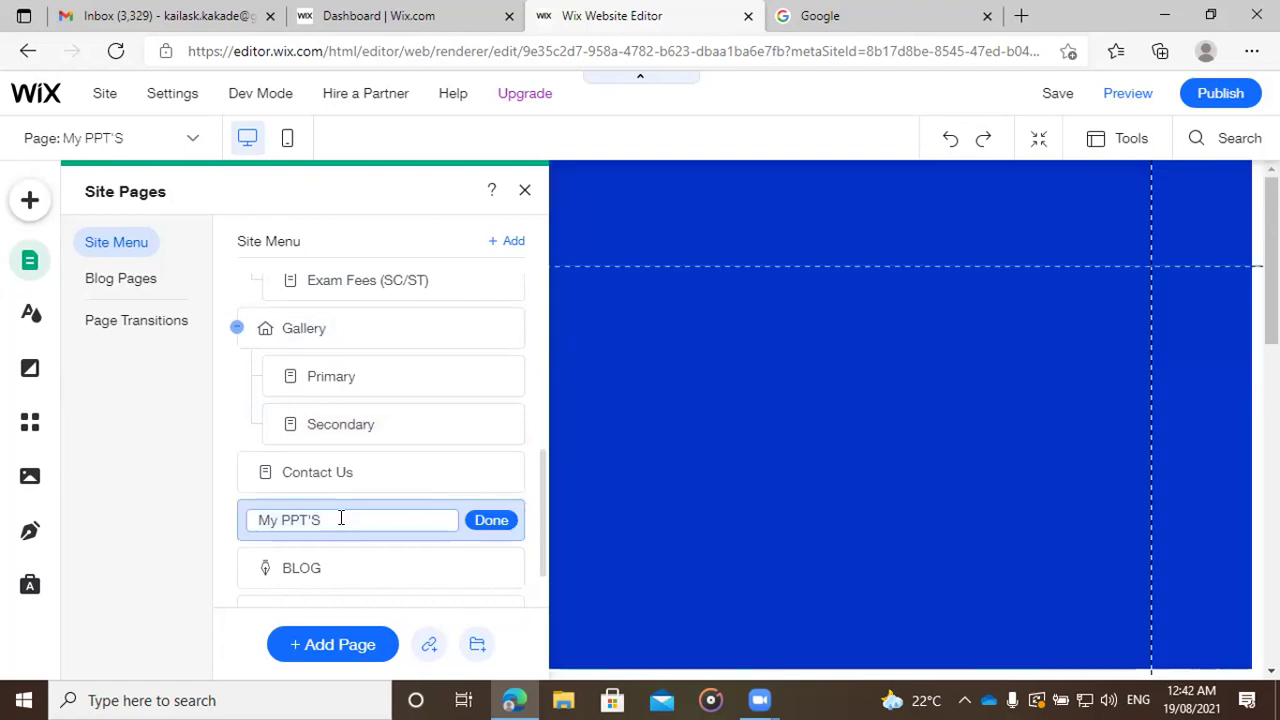
key(ctrl+a)
key(BackSpace)
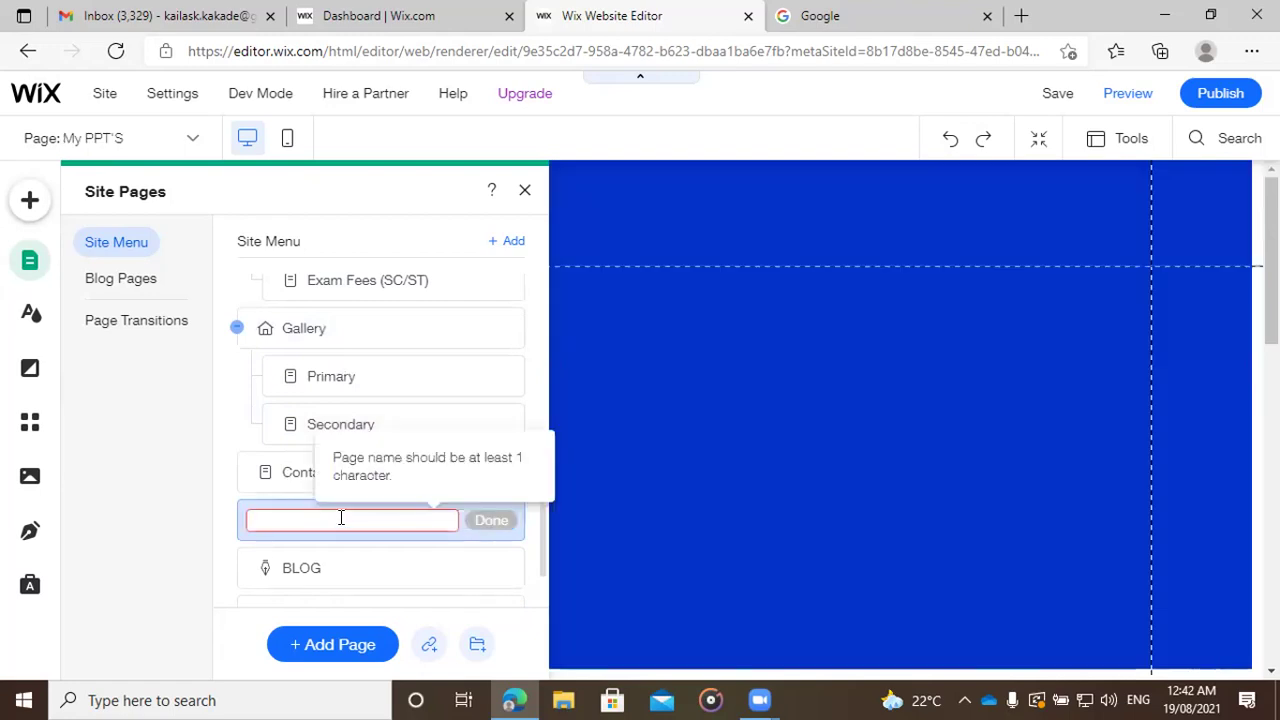
text(App)
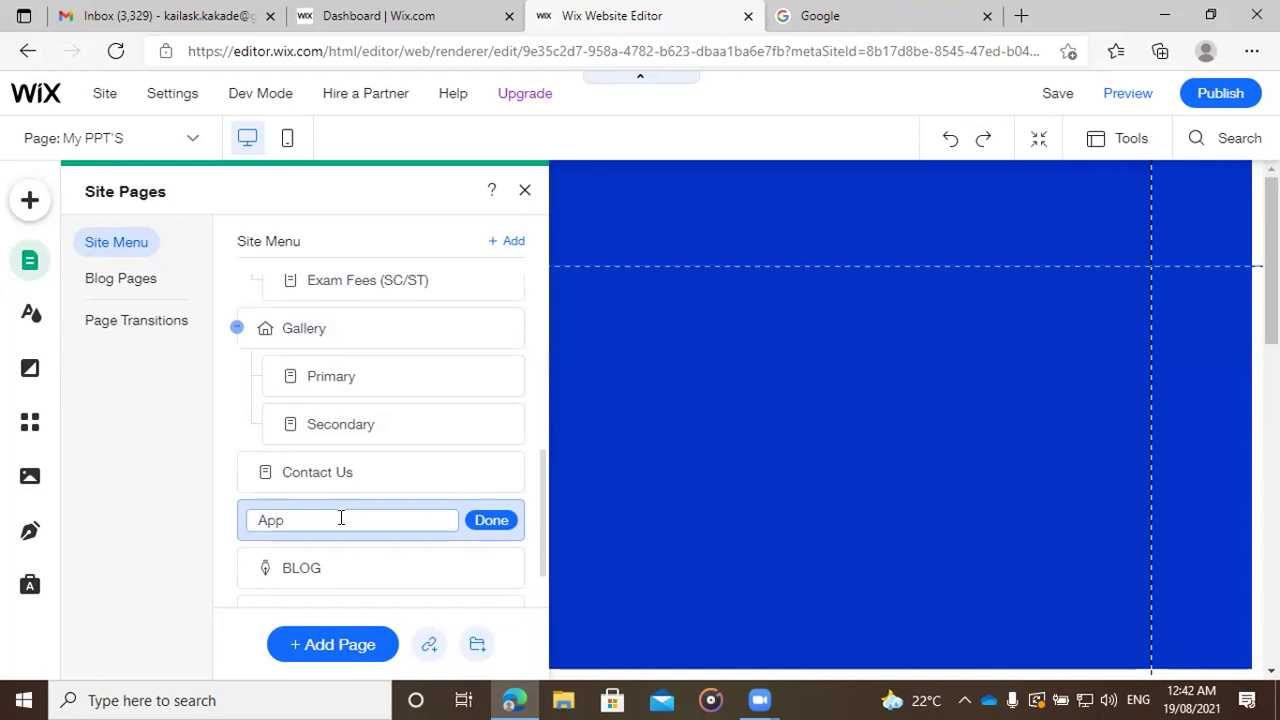
text(ly Online)
click(490, 520)
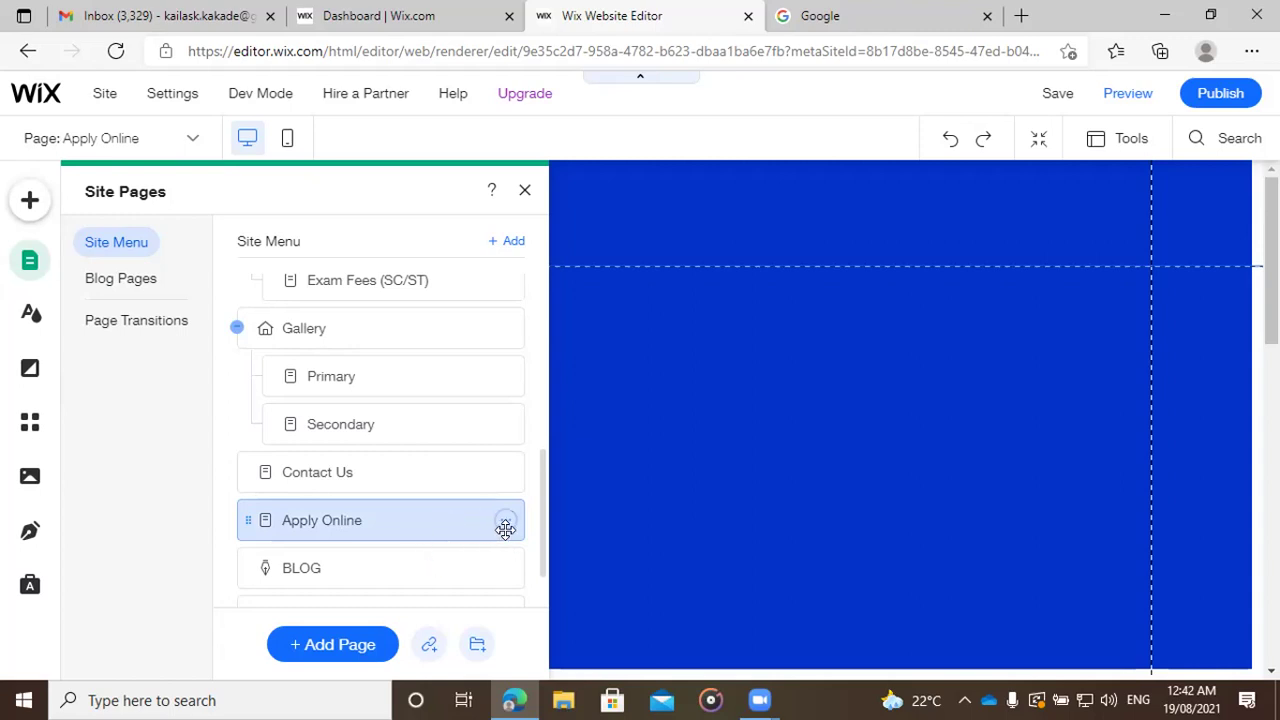
click(506, 520)
click(506, 520)
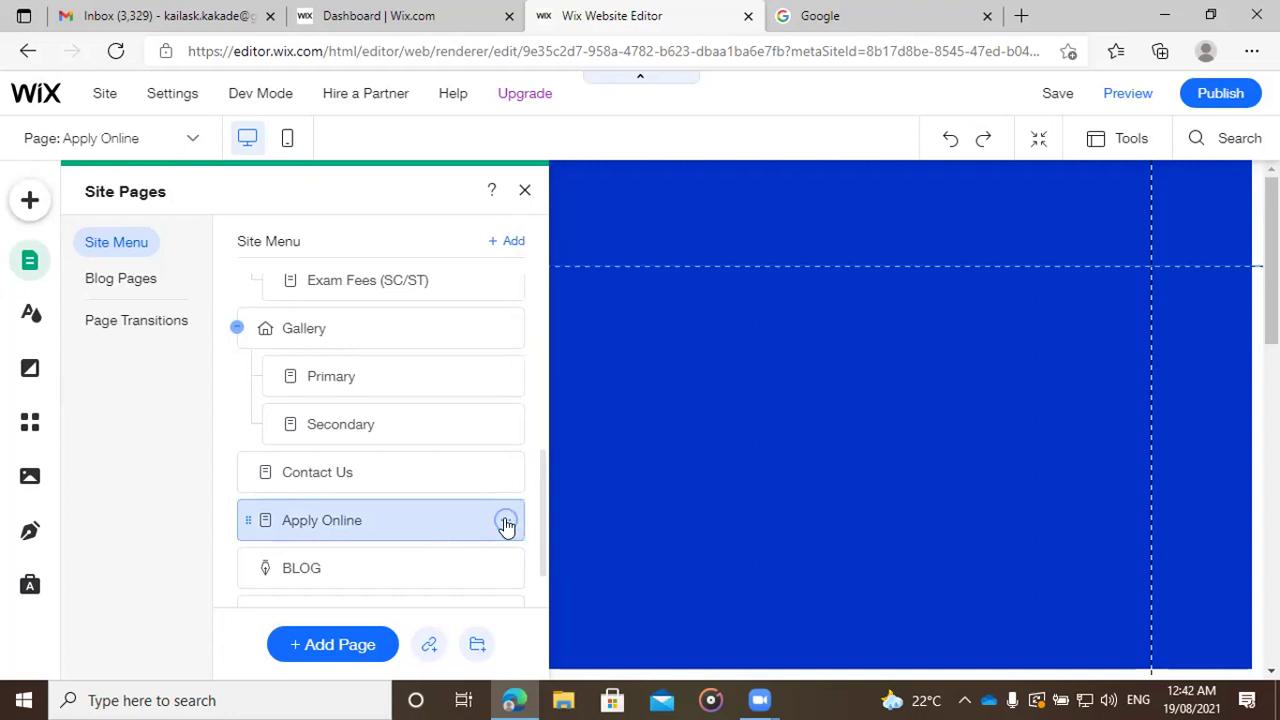
Step: Add two blank pages directly below Apply Online in the site menu, keeping their default names
click(318, 646)
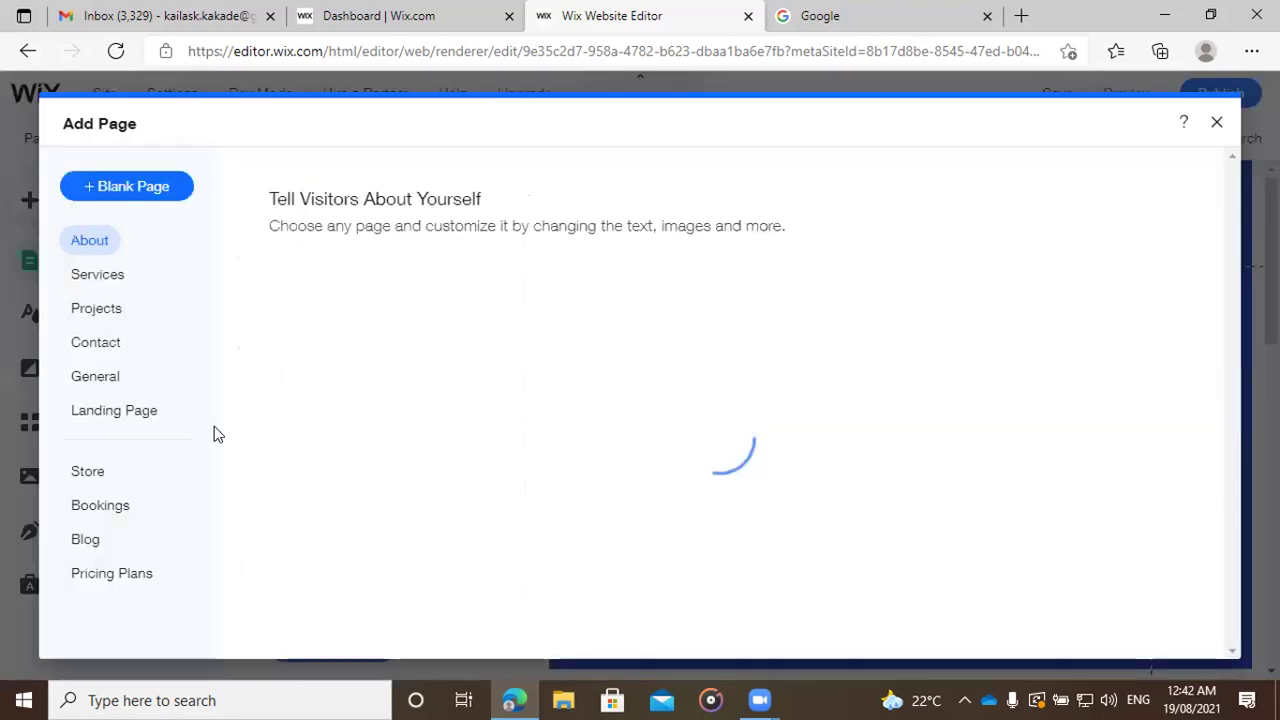
click(113, 188)
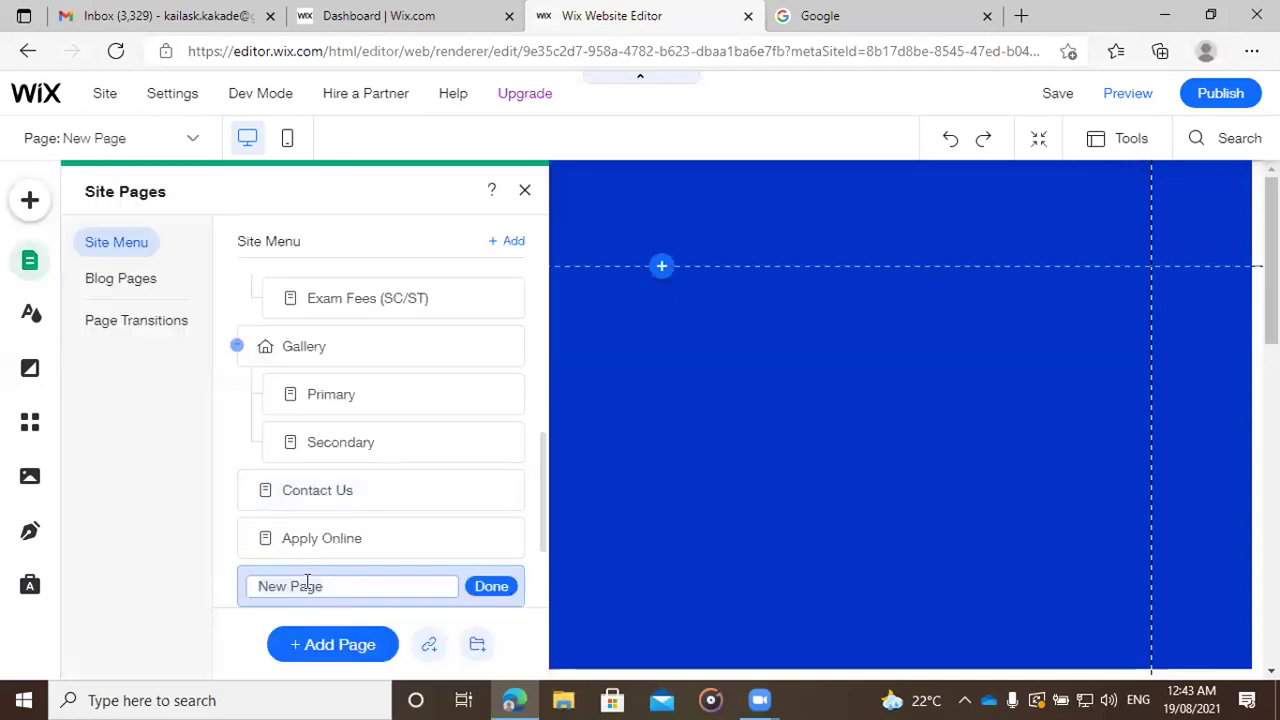
click(326, 648)
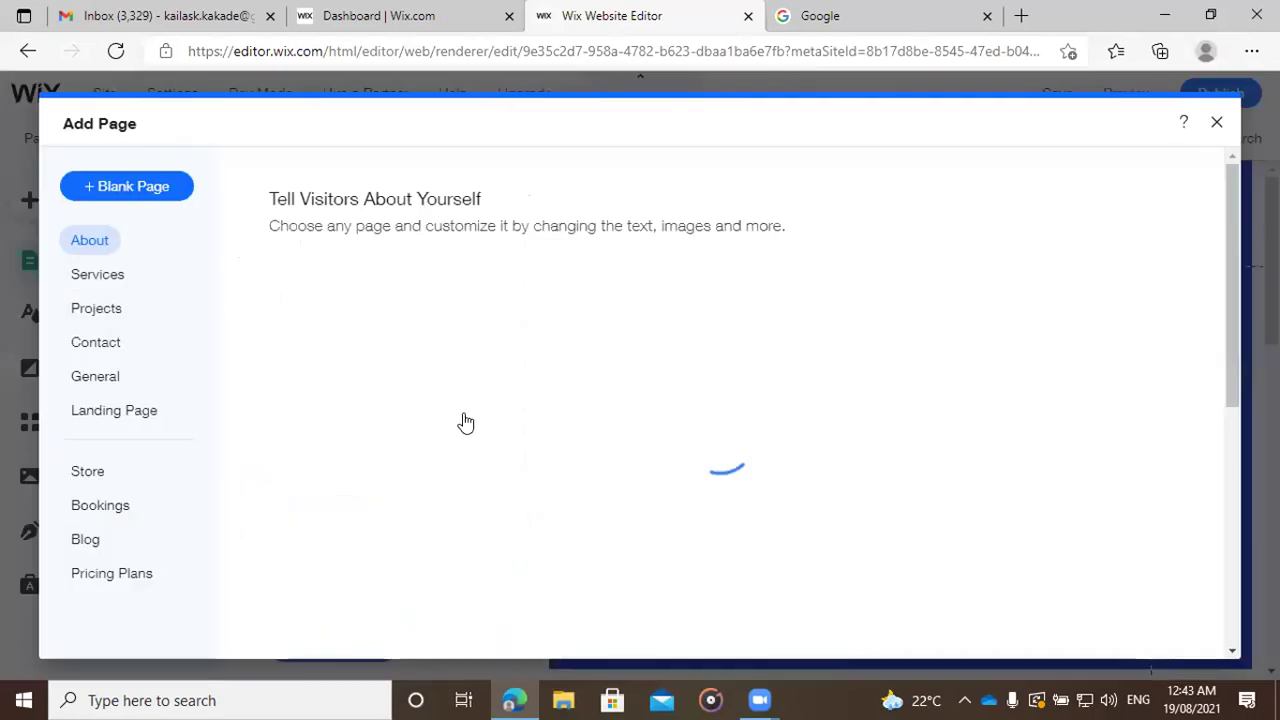
key(Escape)
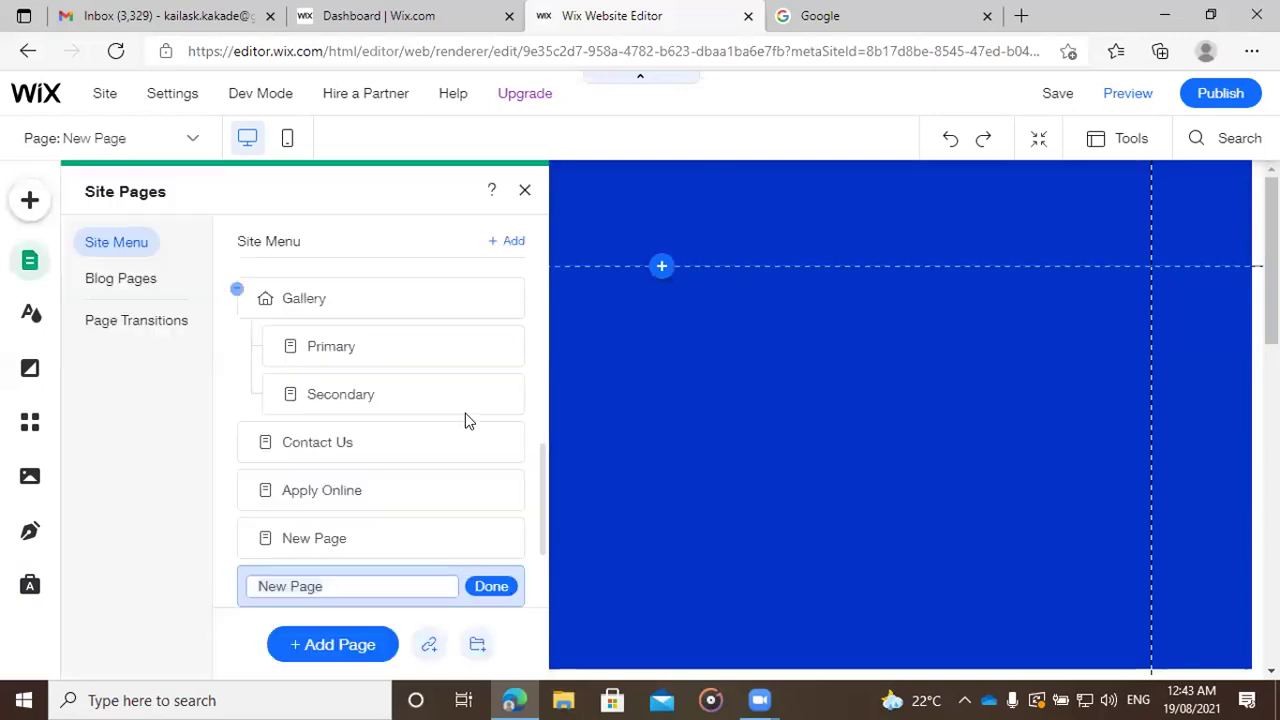
Step: Rename the first new page below Apply Online as "How to Apply?"
click(338, 538)
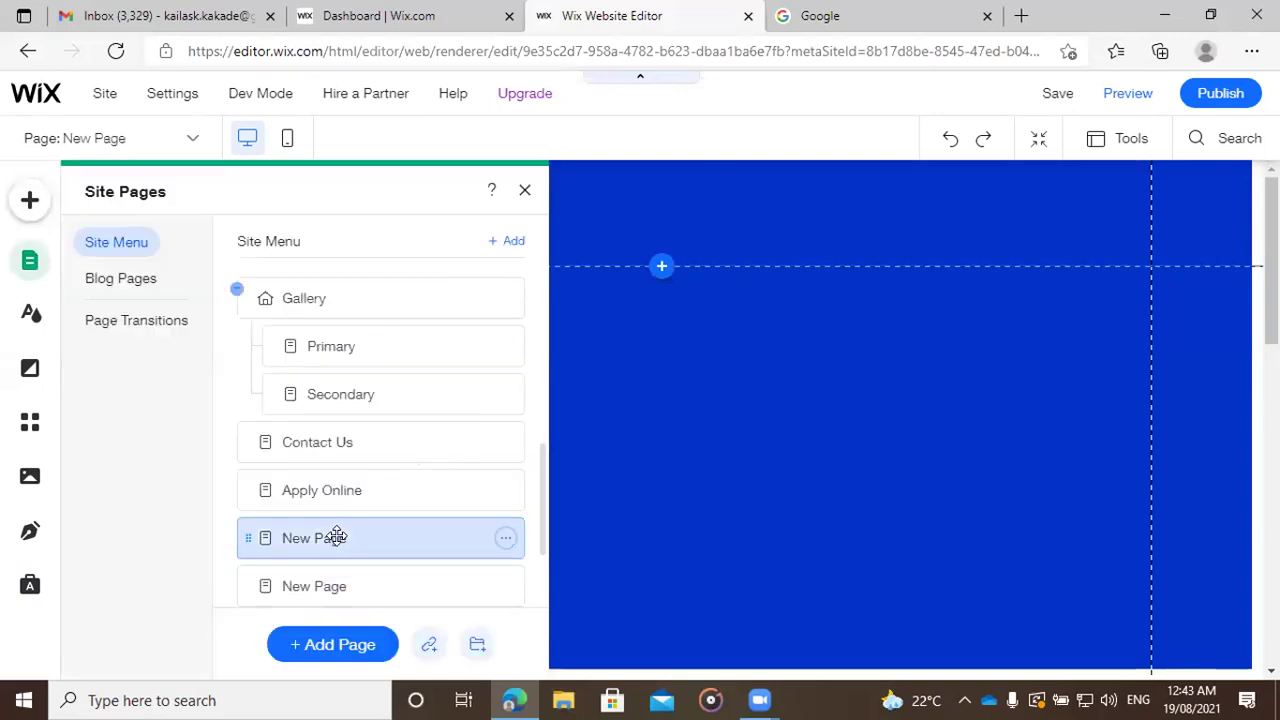
double_click(337, 538)
click(337, 538)
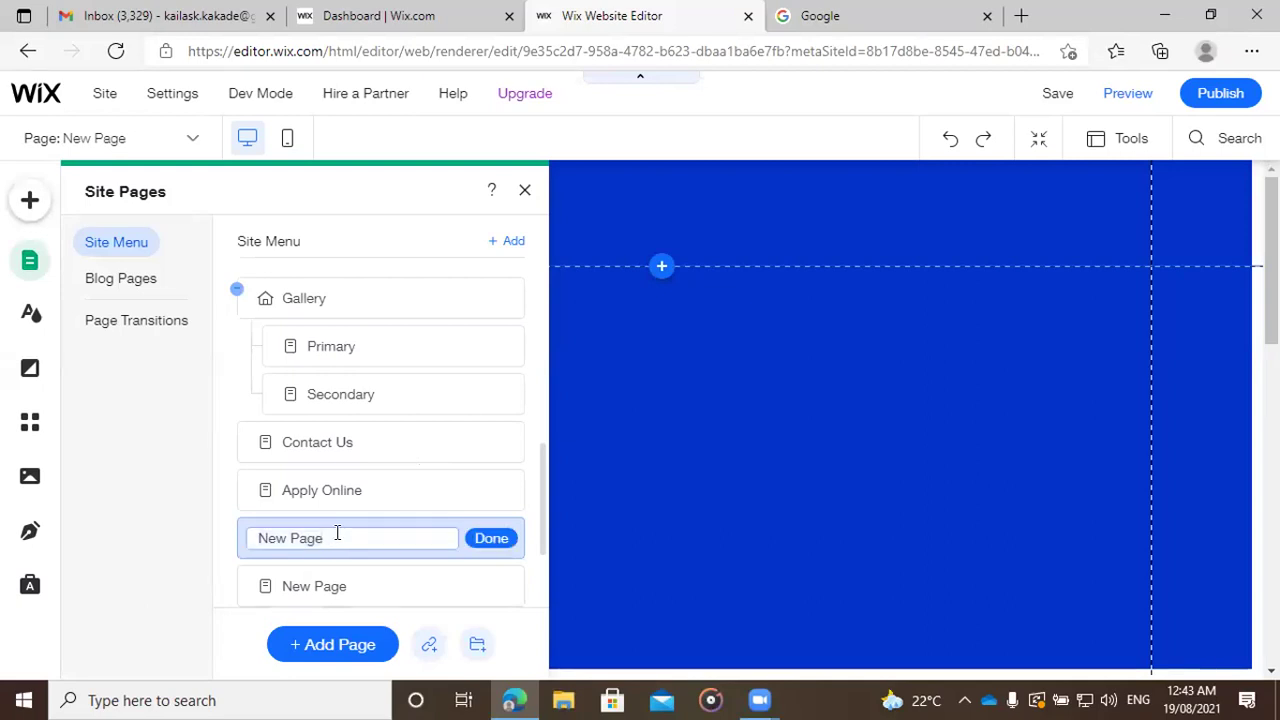
key(BackSpace)
key(BackSpace)
key(BackSpace)
key(BackSpace)
text(How)
key(ctrl+a)
key(BackSpace)
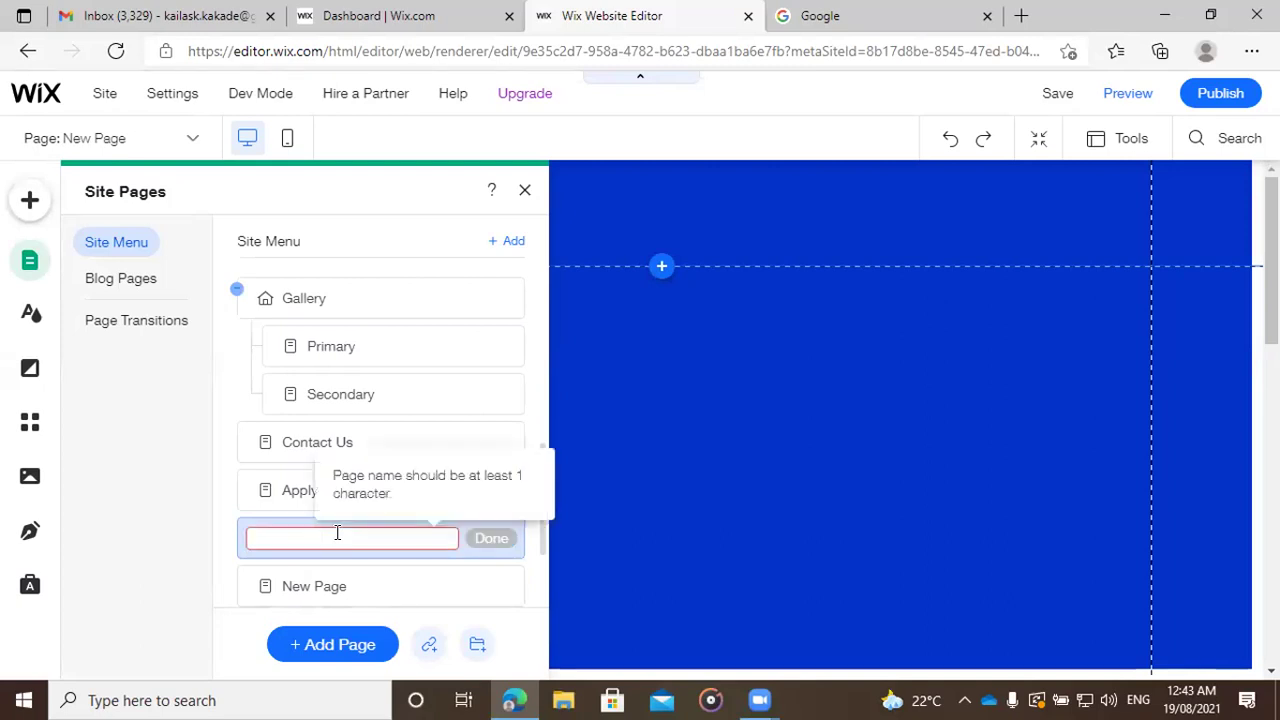
text(How to)
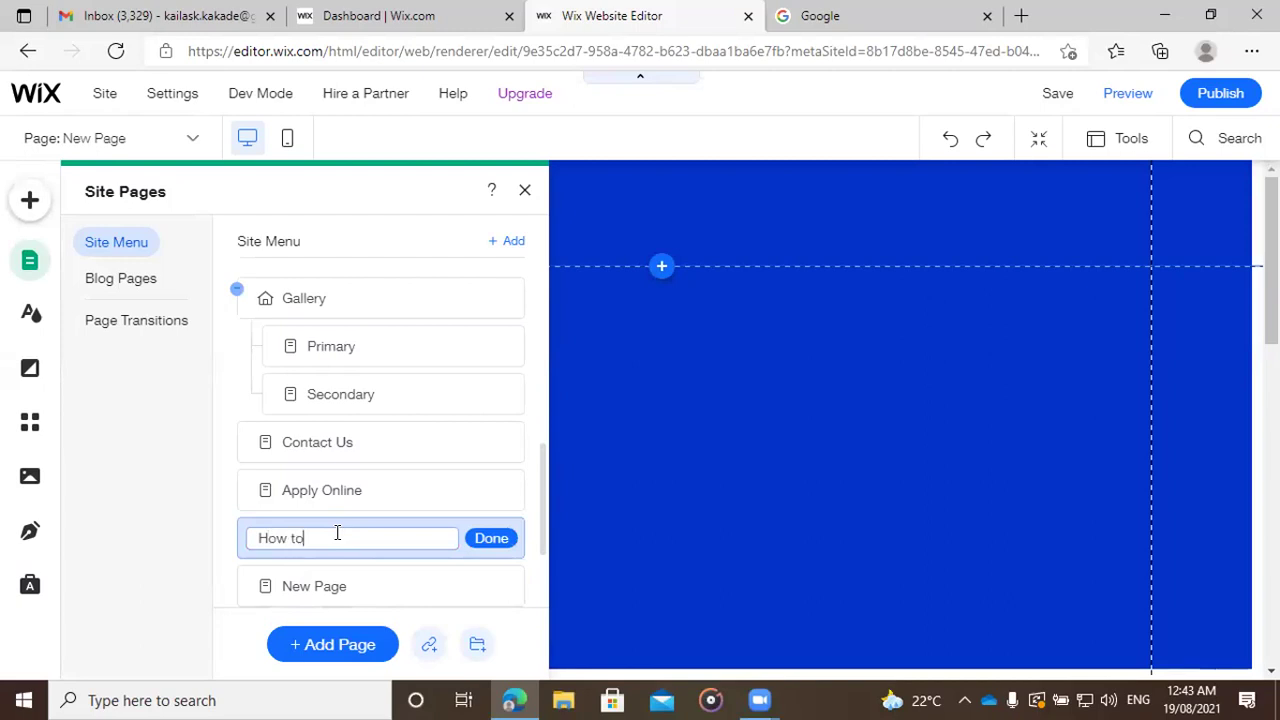
text( A)
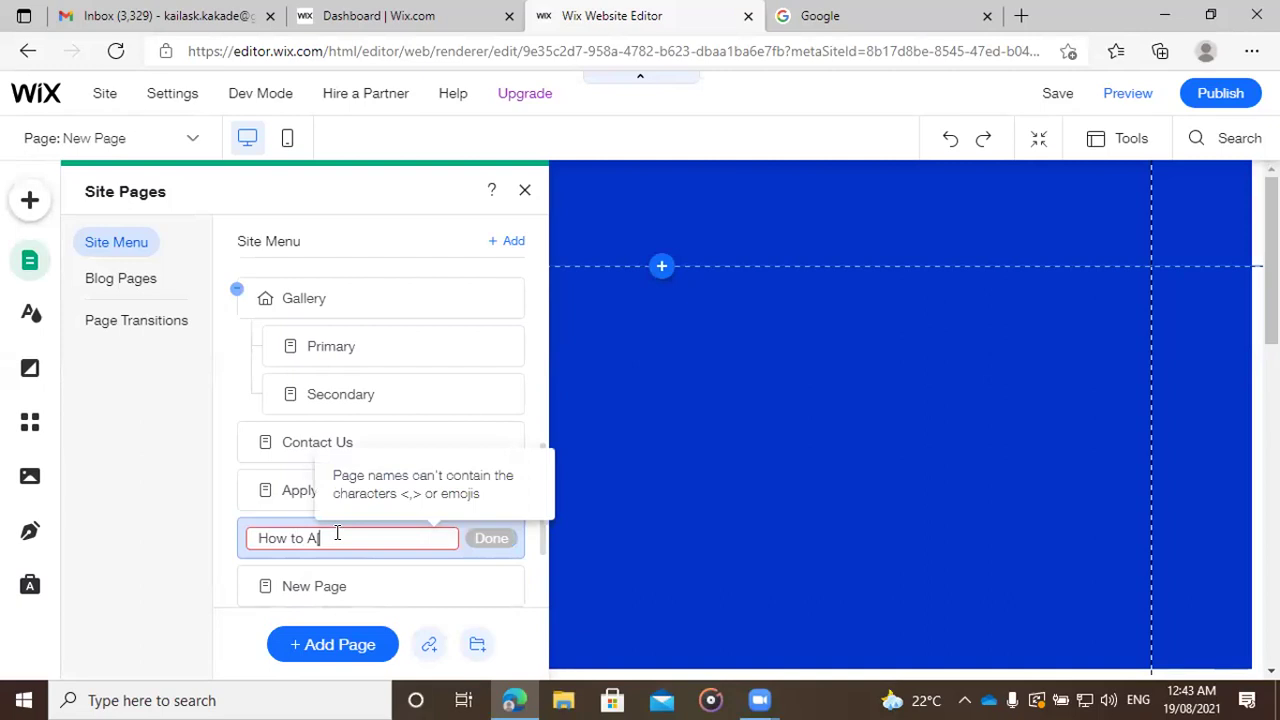
text([[ly)
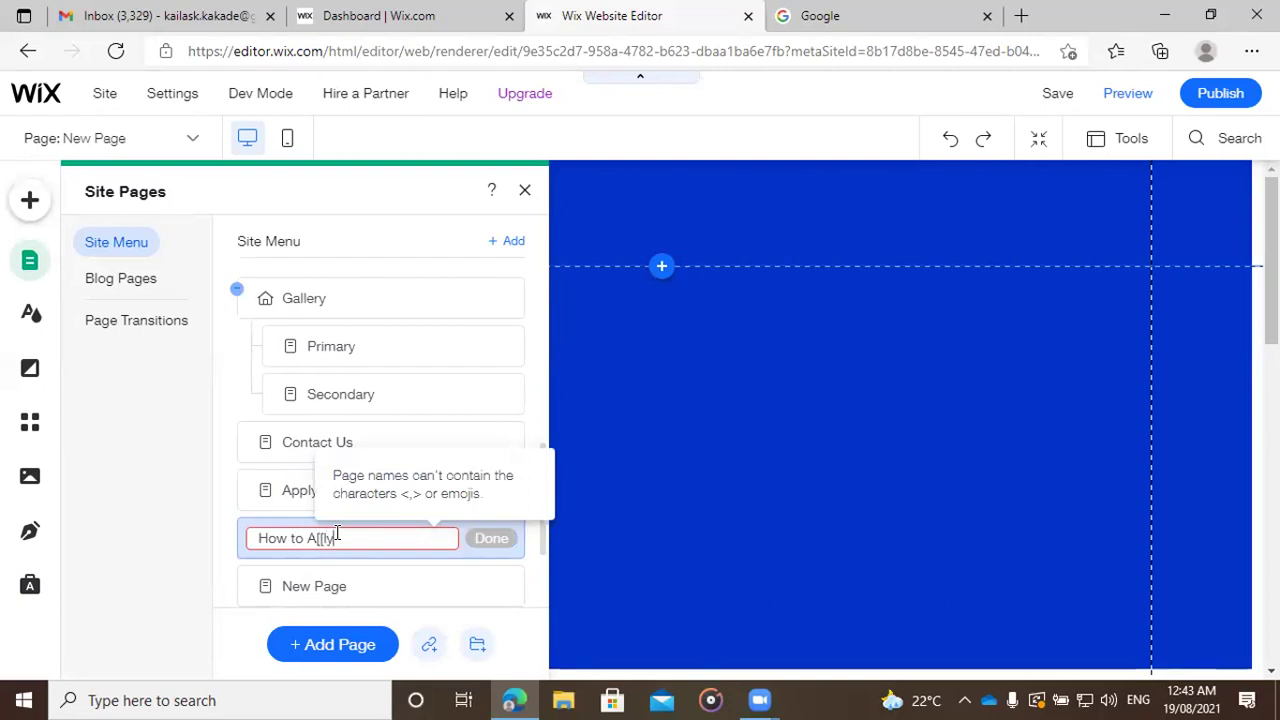
key(BackSpace)
key(BackSpace)
key(BackSpace)
key(BackSpace)
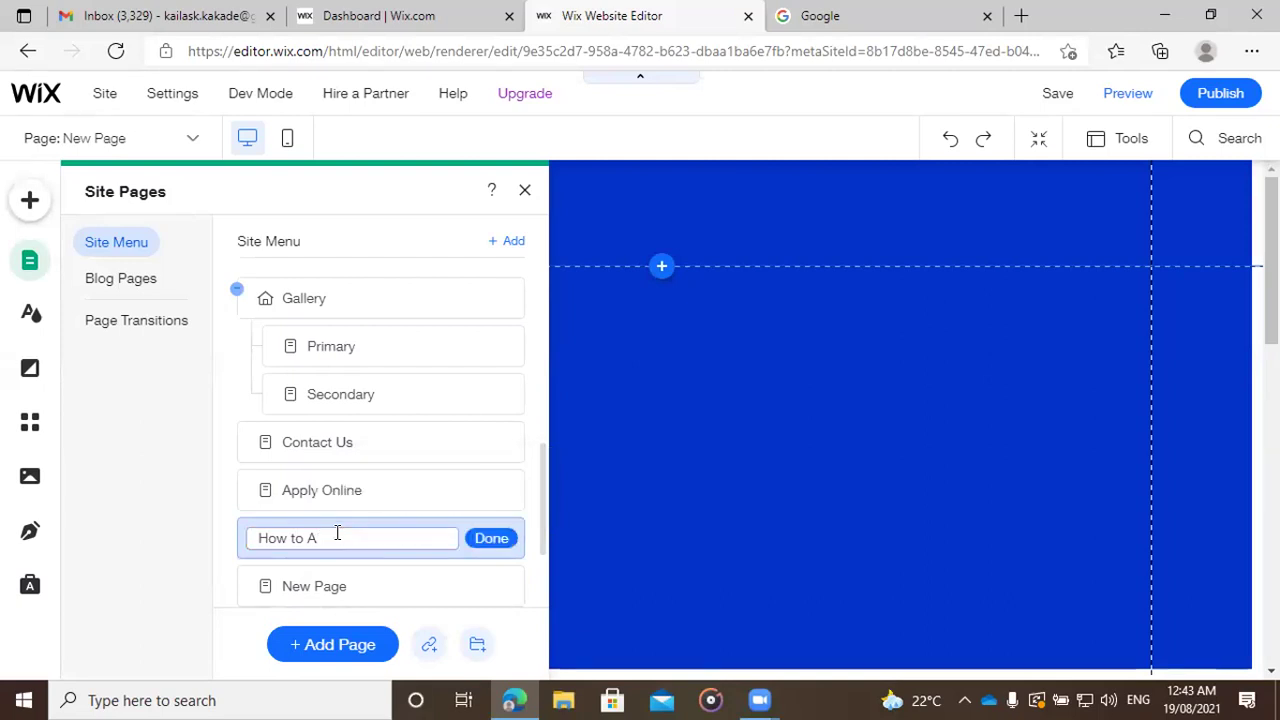
text(pply)
text(?)
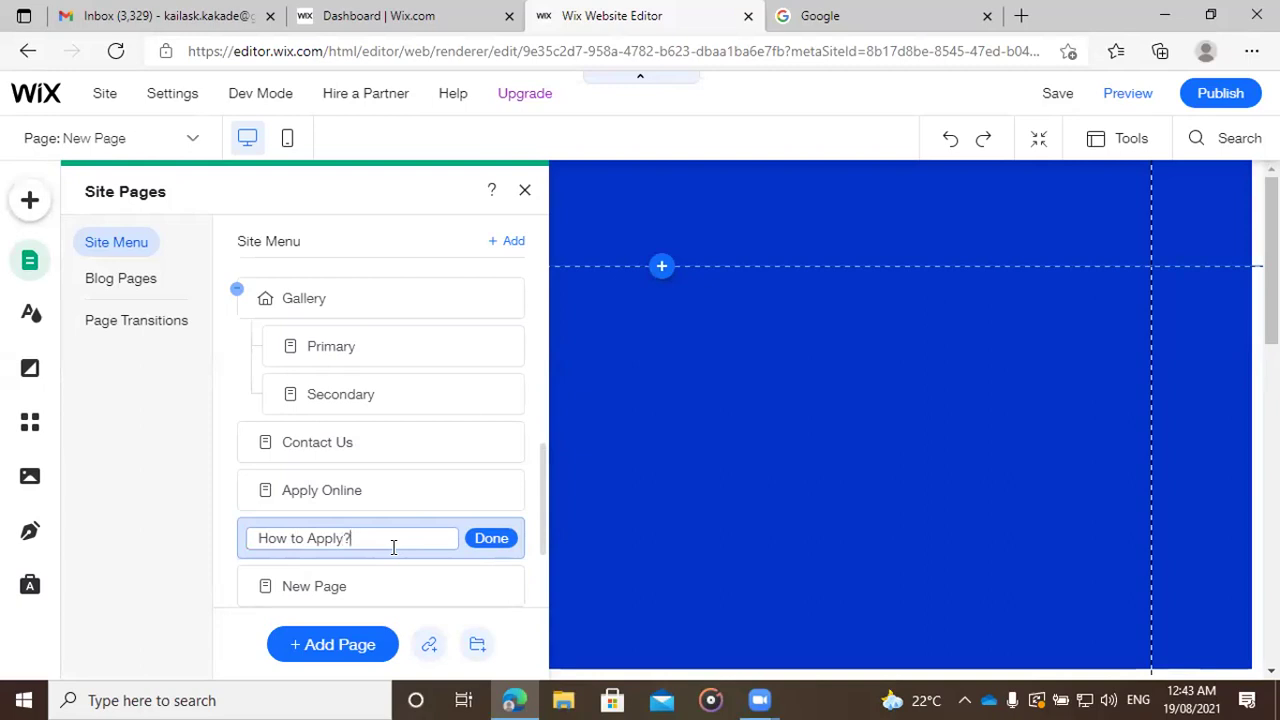
key(Return)
Step: Rename the remaining new page, directly below How to Apply?, as "Application Form"
click(302, 580)
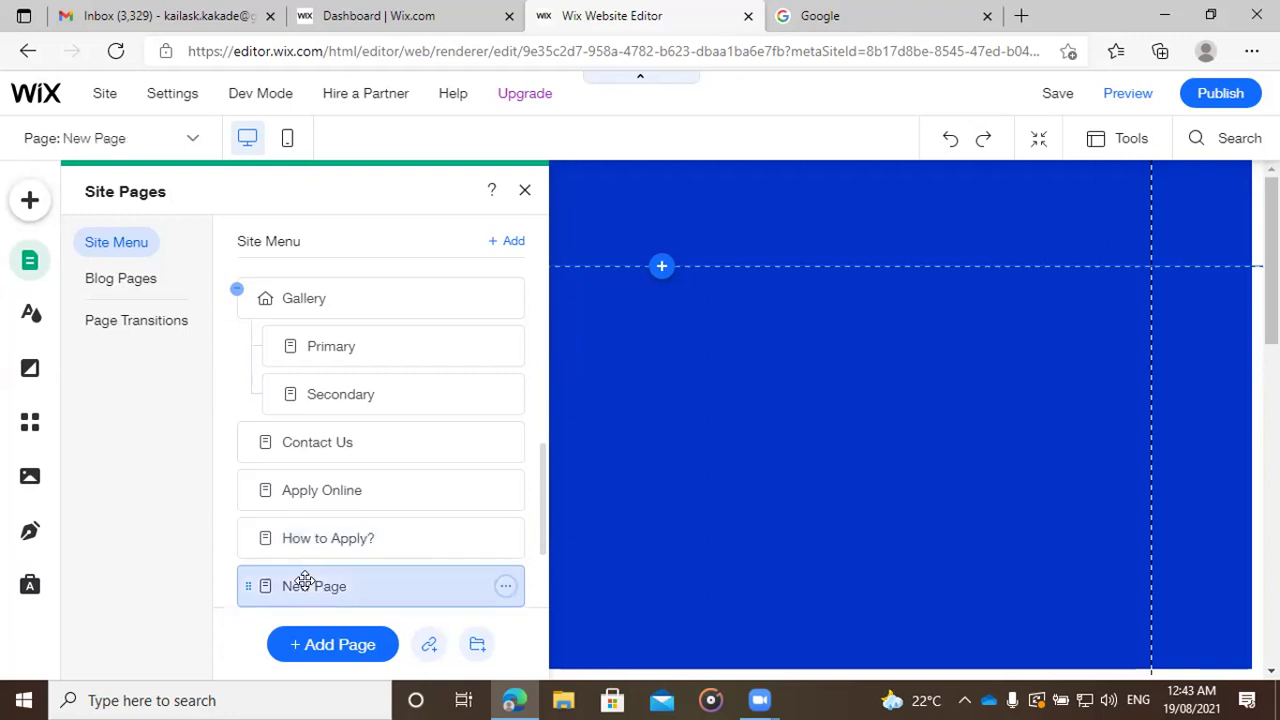
double_click(322, 584)
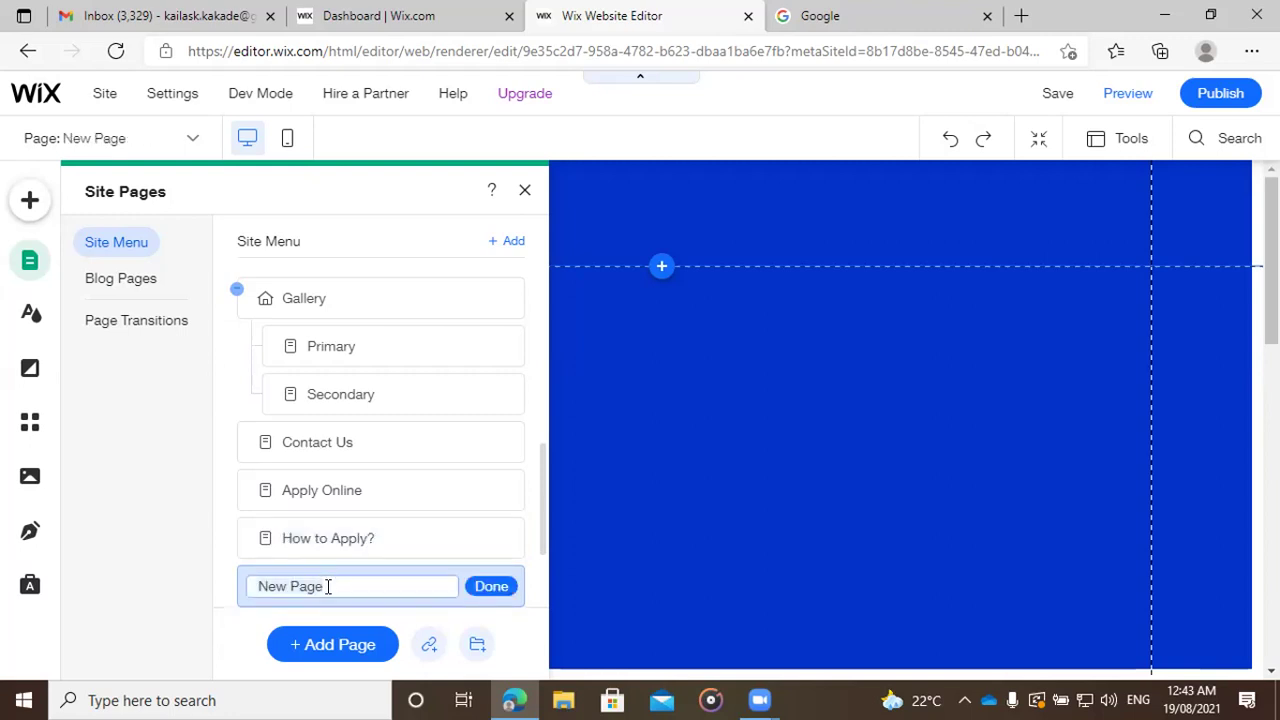
key(BackSpace)
key(BackSpace)
key(BackSpace)
key(BackSpace)
key(BackSpace)
key(BackSpace)
key(BackSpace)
key(BackSpace)
text(A)
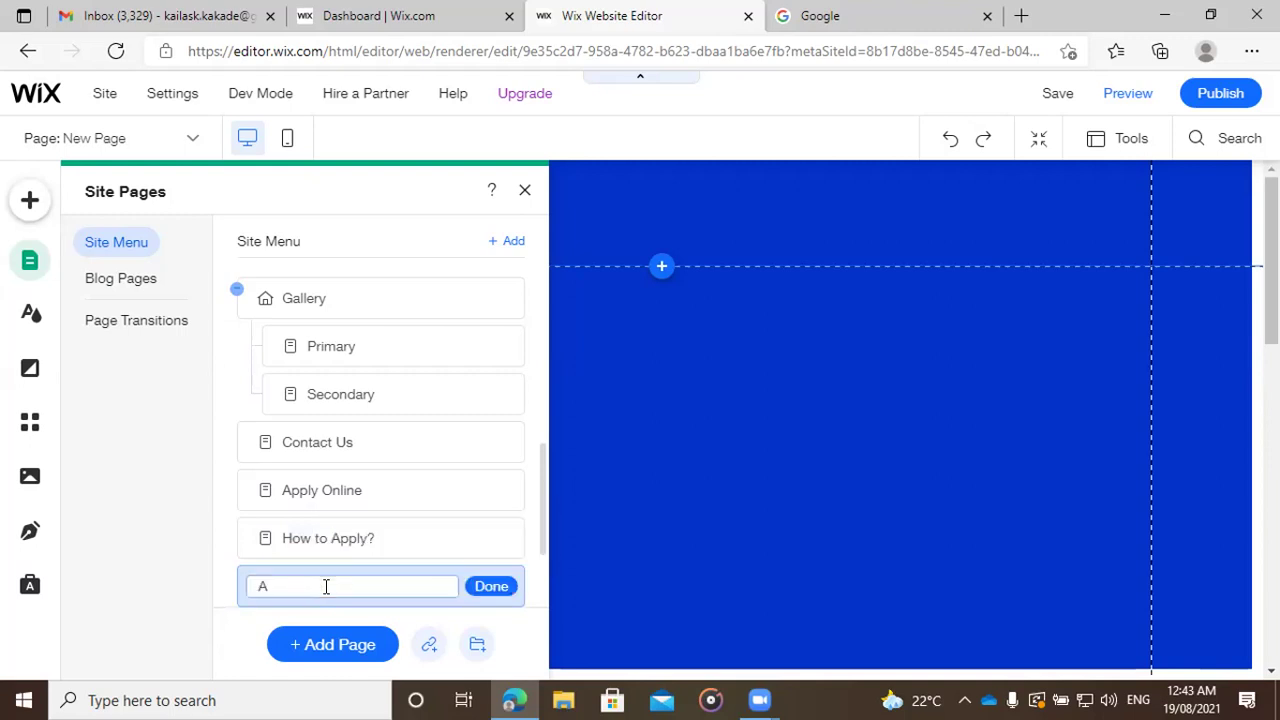
text(pplication)
text(Form)
click(480, 588)
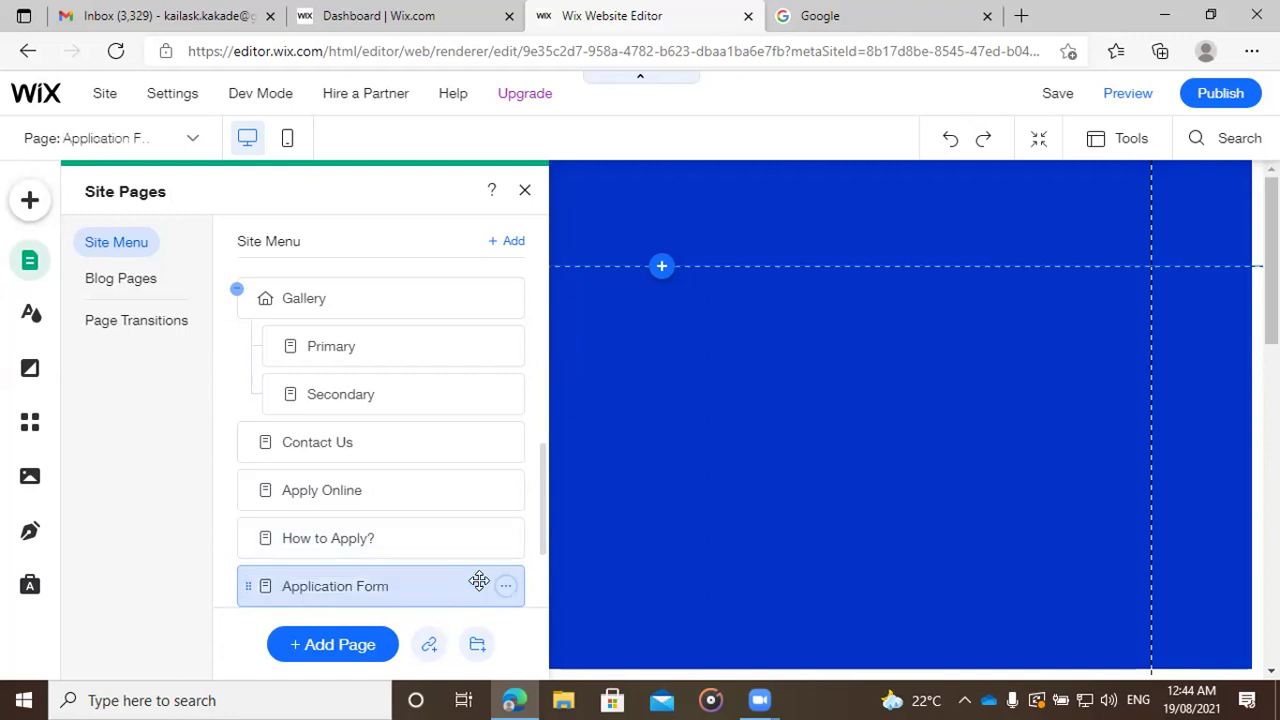
Step: Make the How to Apply? and Application Form pages subpages of Apply Online
mouse_move(491, 546)
click(505, 538)
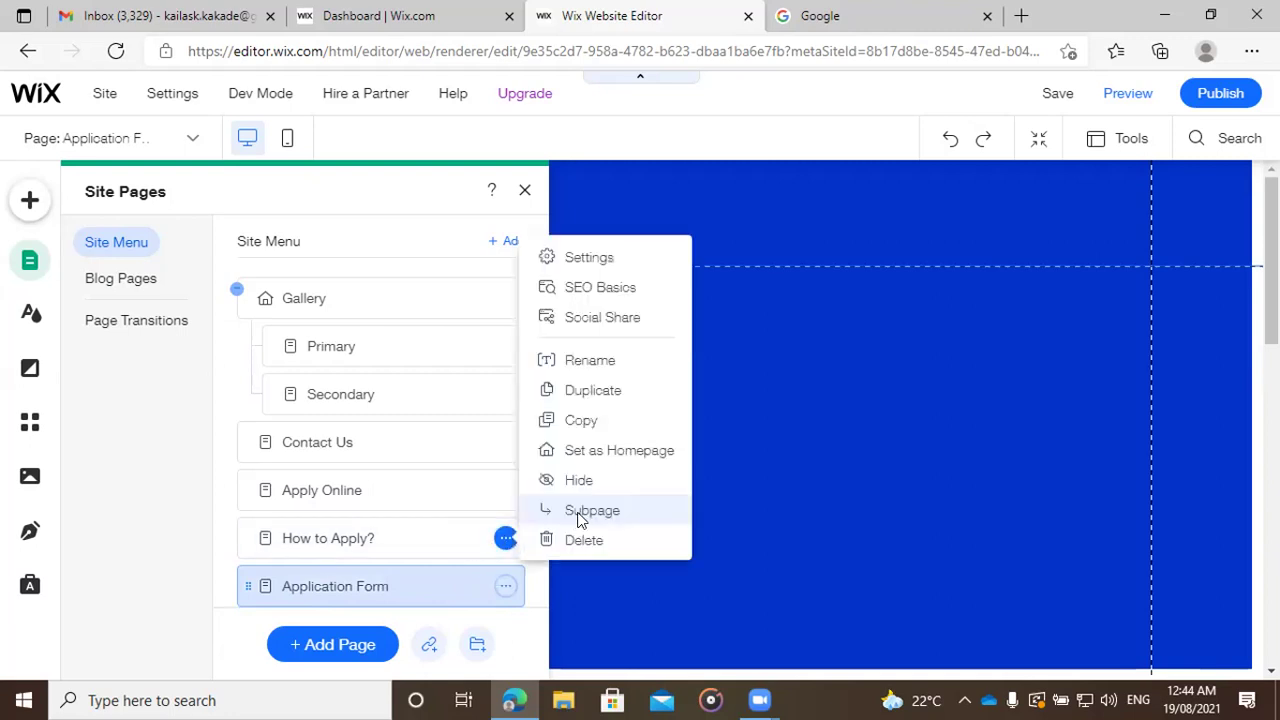
click(580, 513)
click(506, 587)
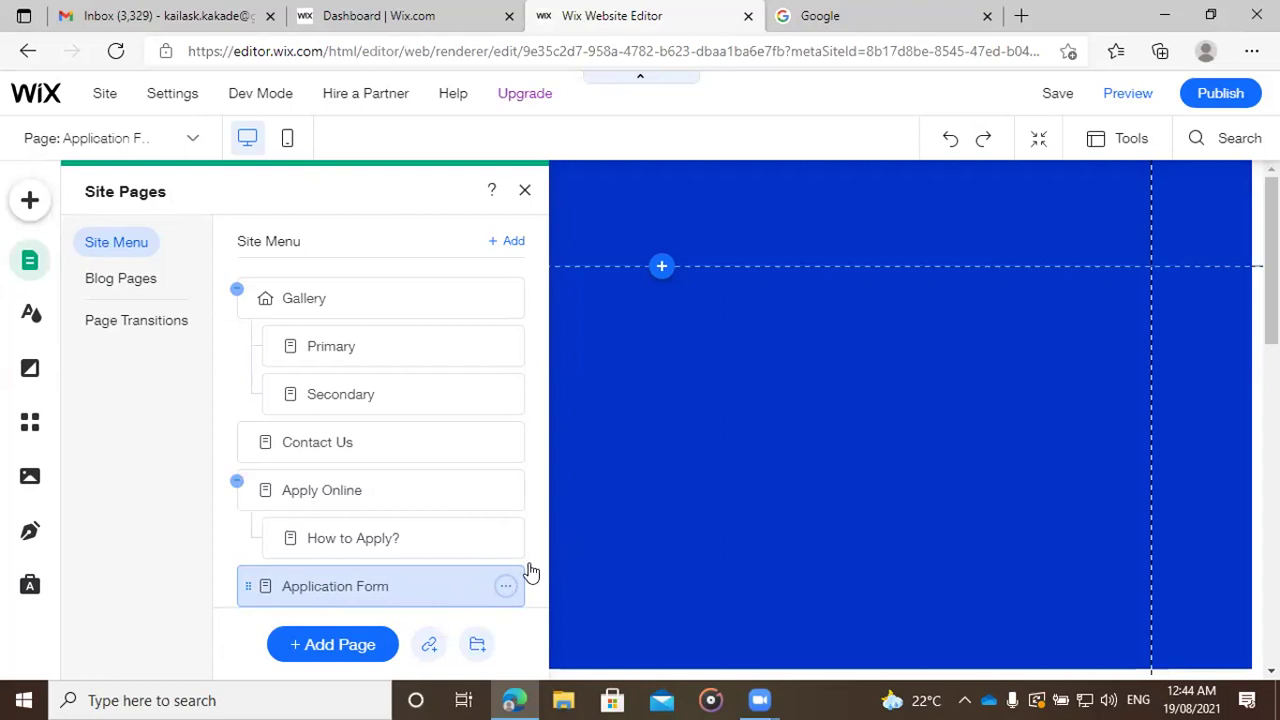
click(565, 560)
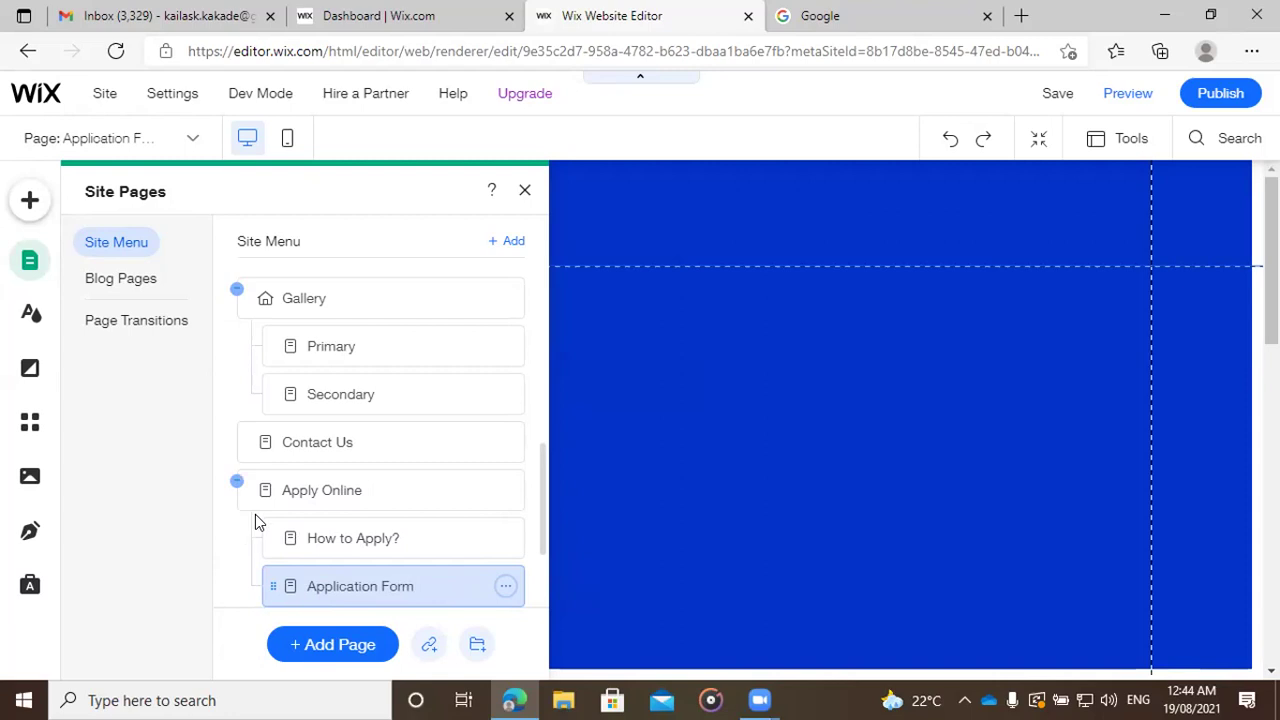
Step: Delete the BLOG page from the site menu together with its Wix Blog app
scroll(255, 518, up, 3)
scroll(274, 545, down, 3)
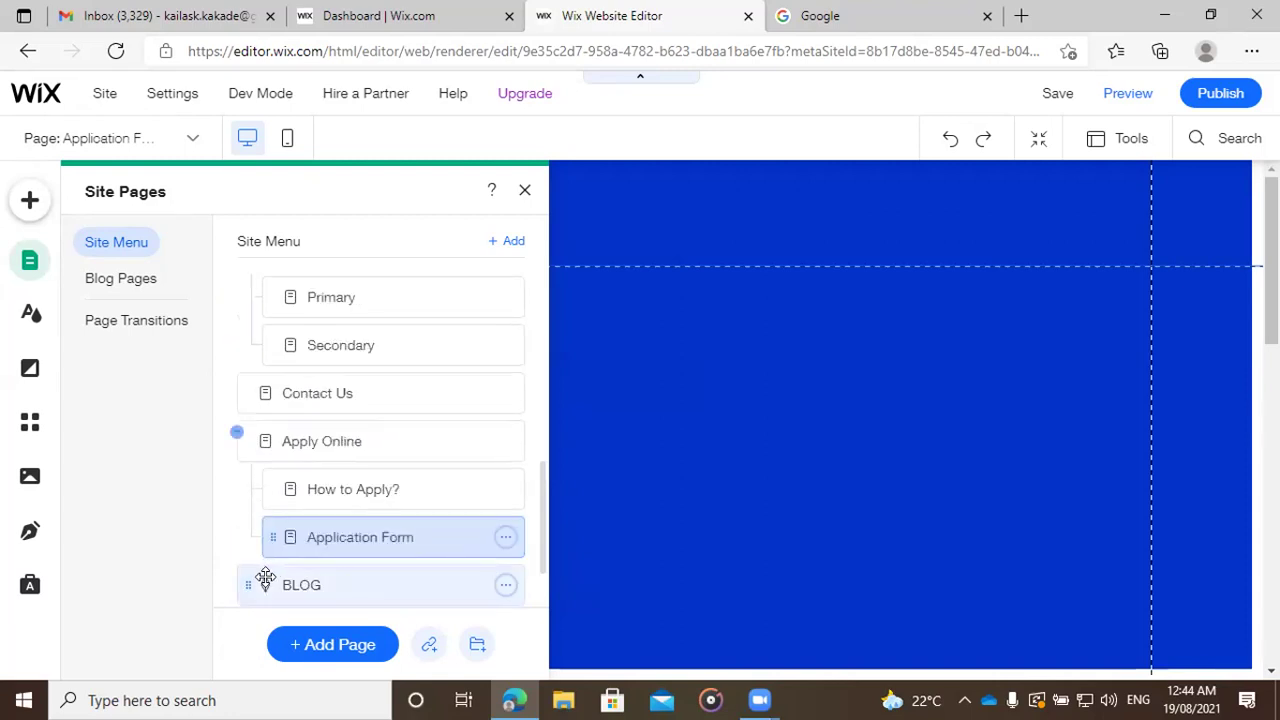
scroll(274, 566, down, 1)
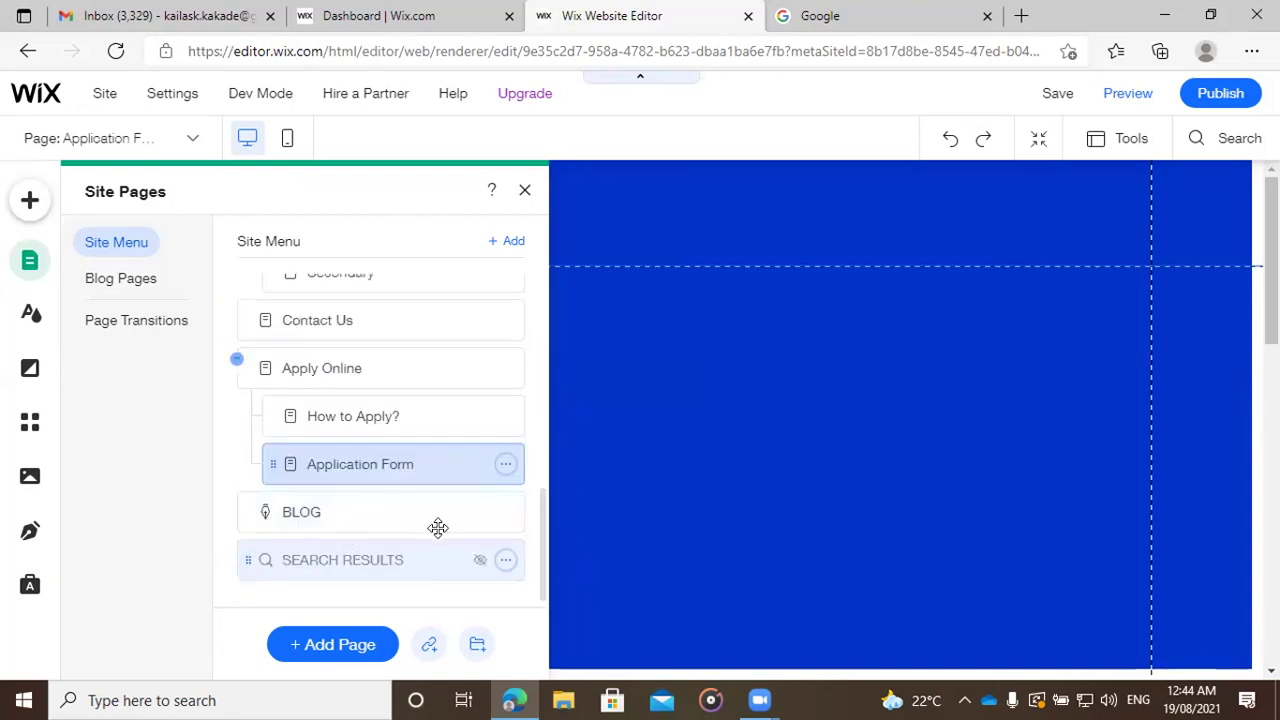
click(506, 513)
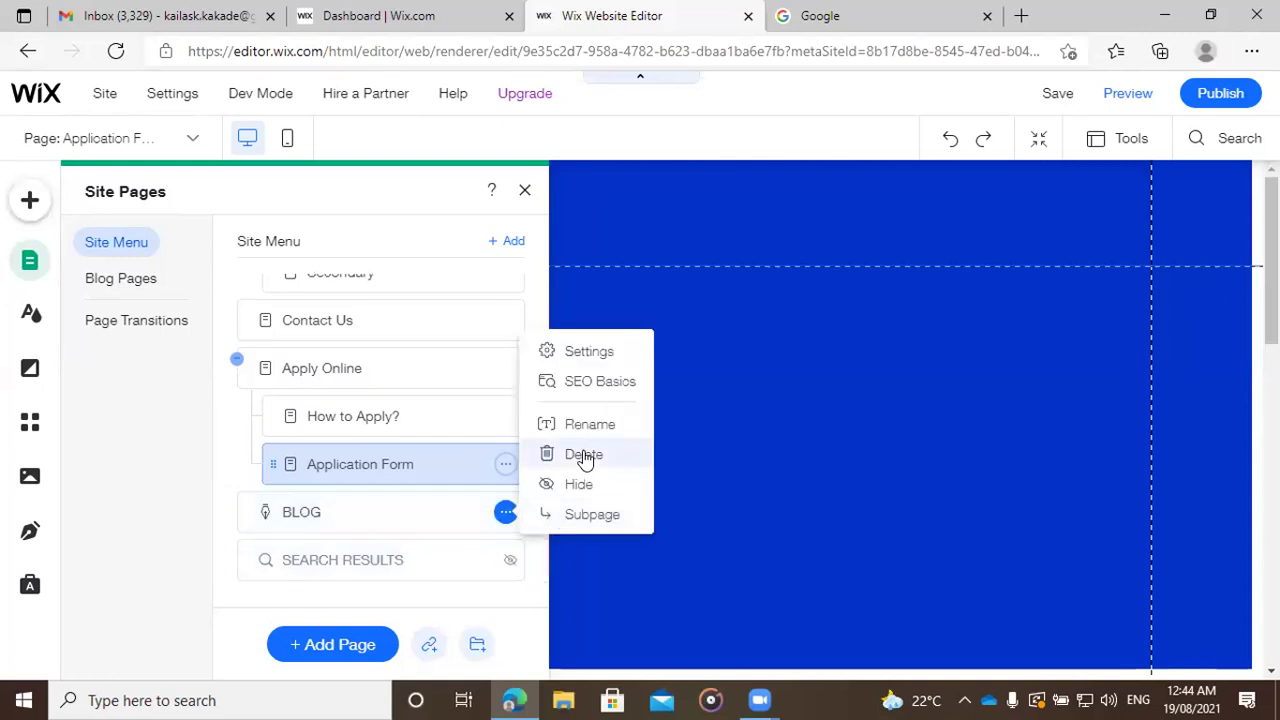
click(583, 455)
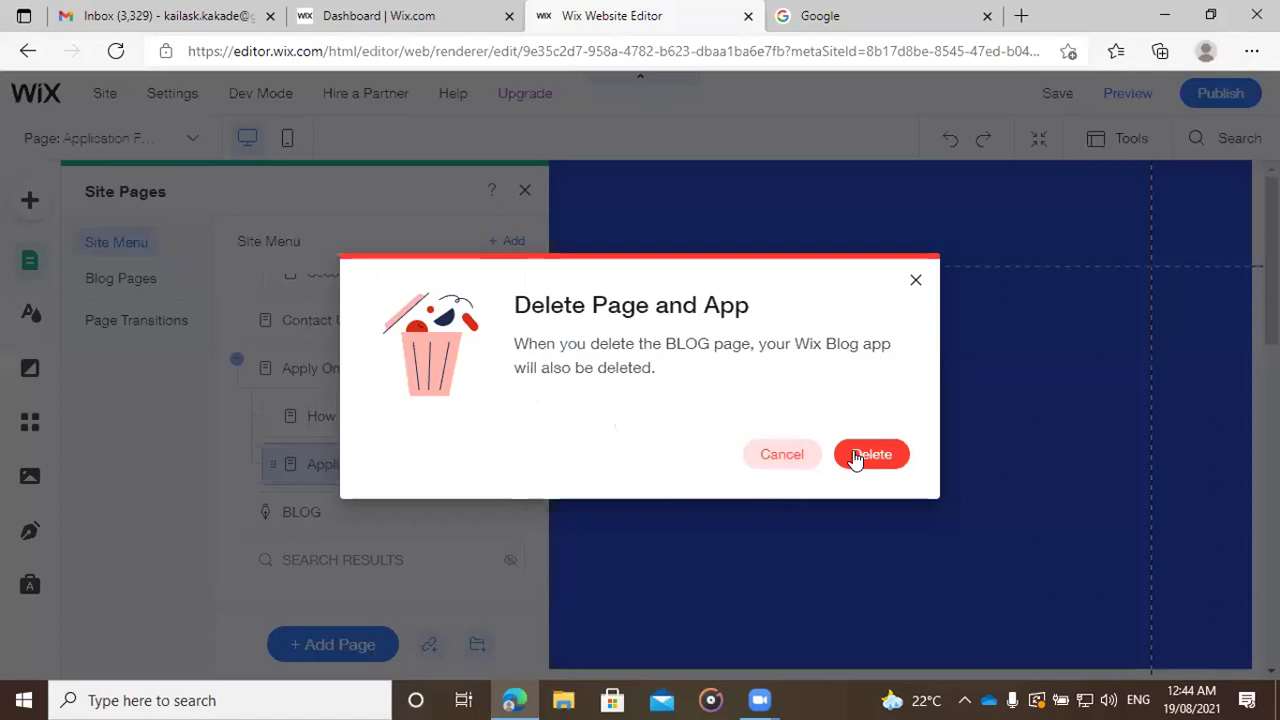
click(855, 456)
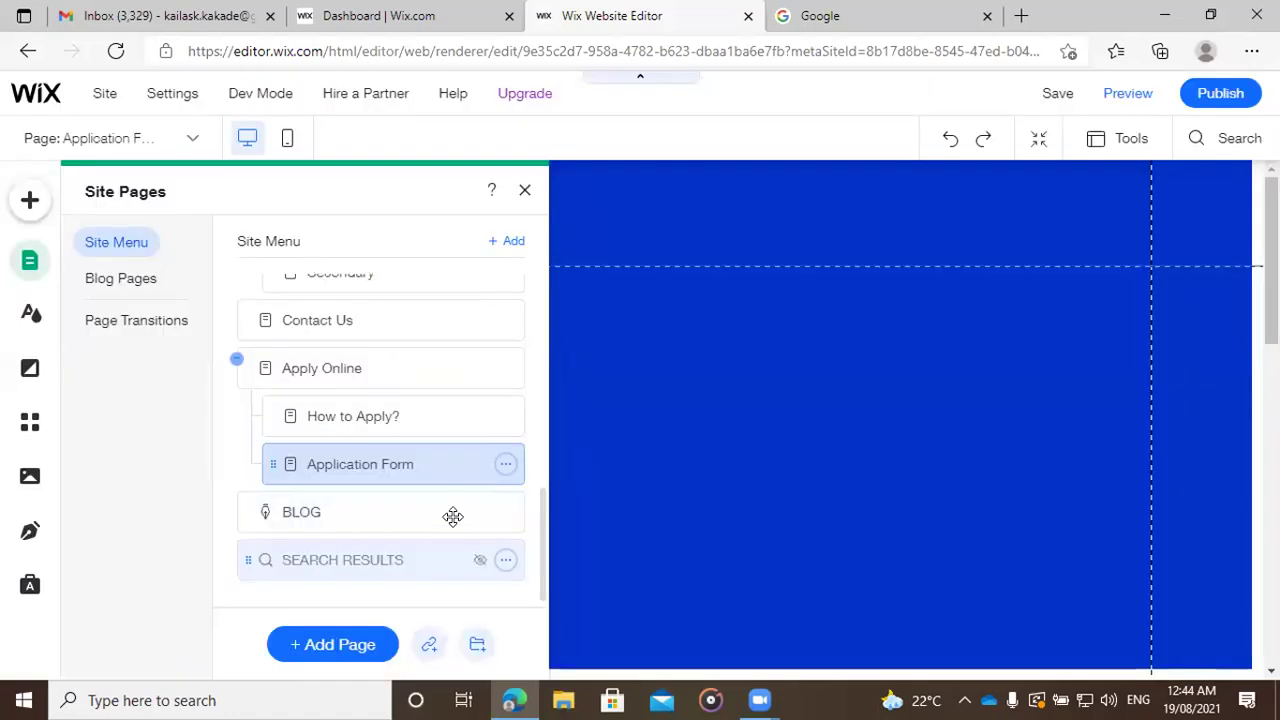
Step: Review the page order and subpage nesting in the site menu from HOME down to Apply Online
scroll(448, 500, up, 3)
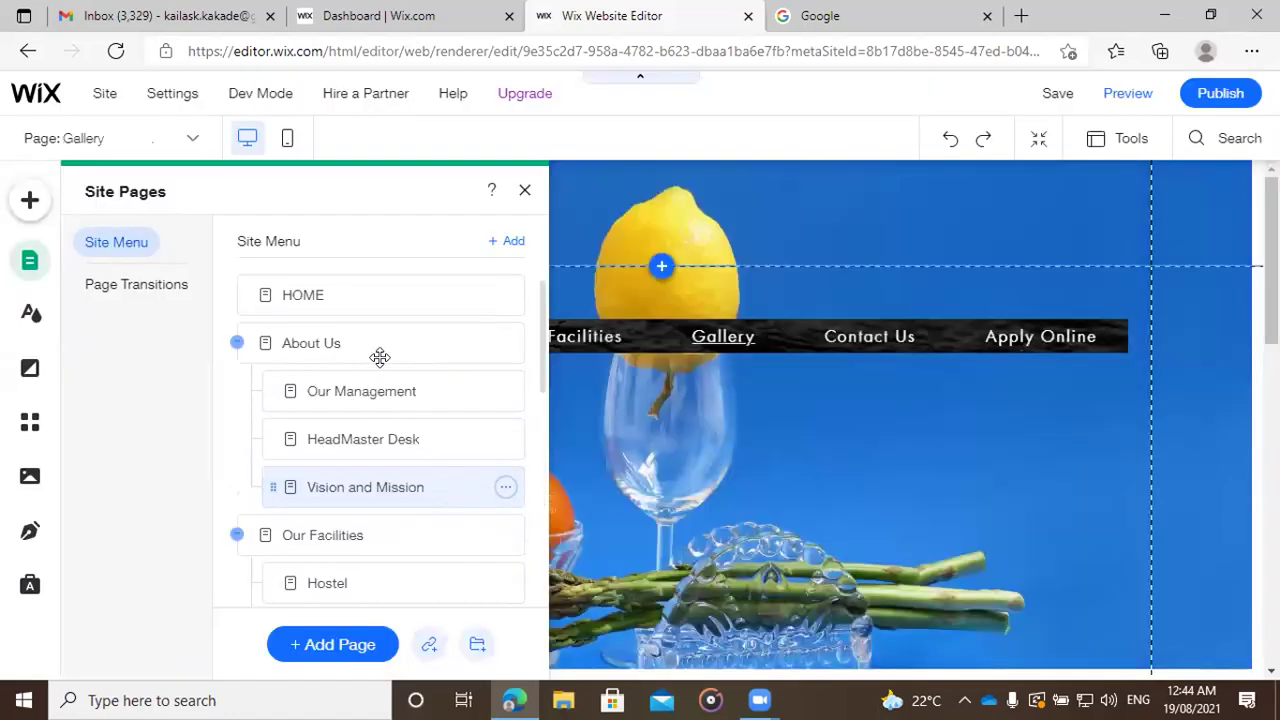
scroll(376, 455, down, 1)
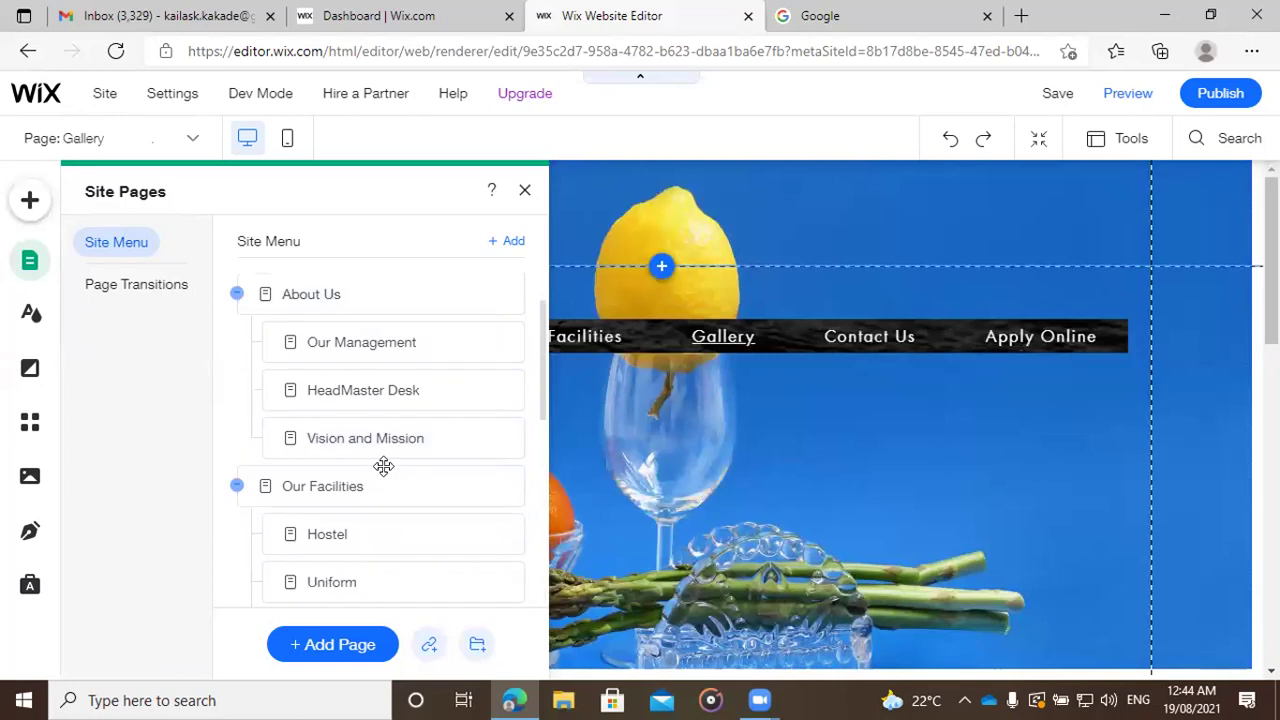
scroll(383, 465, down, 2)
scroll(386, 472, down, 1)
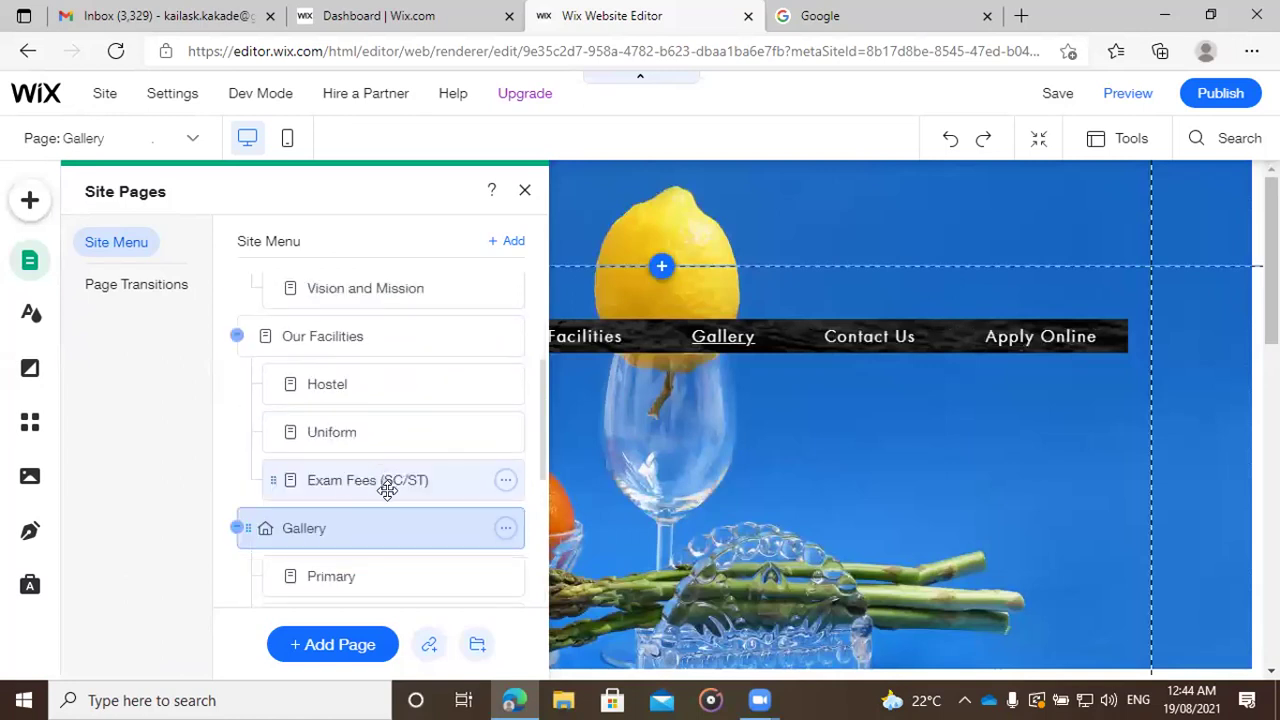
scroll(387, 490, down, 2)
scroll(388, 497, down, 1)
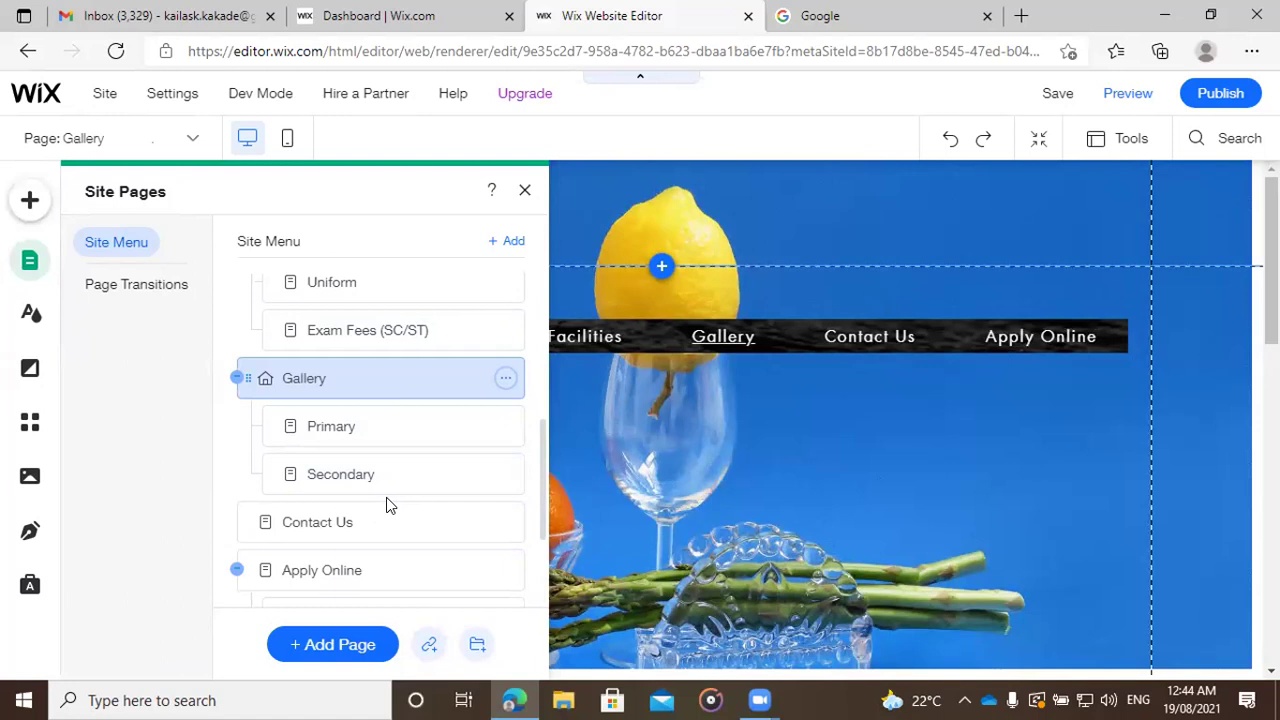
scroll(386, 497, down, 1)
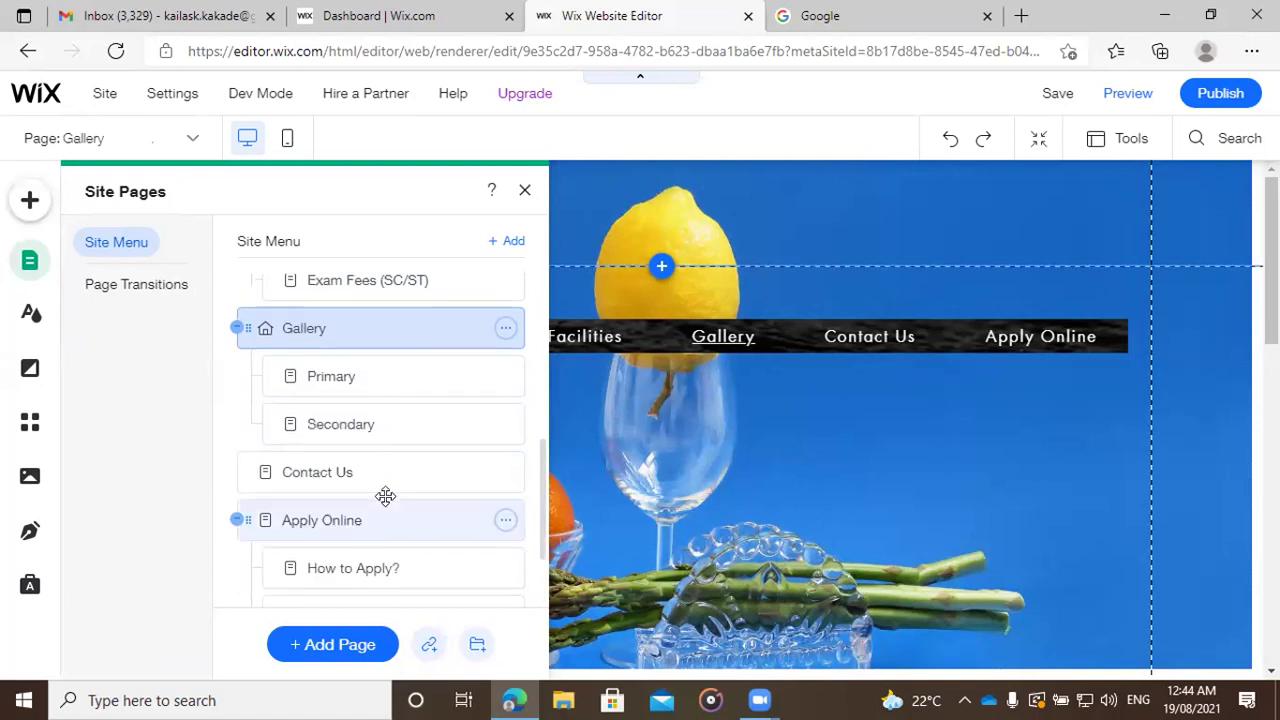
Step: Delete the SEARCH RESULTS page from the site menu together with its Wix Site Search app
scroll(389, 505, down, 1)
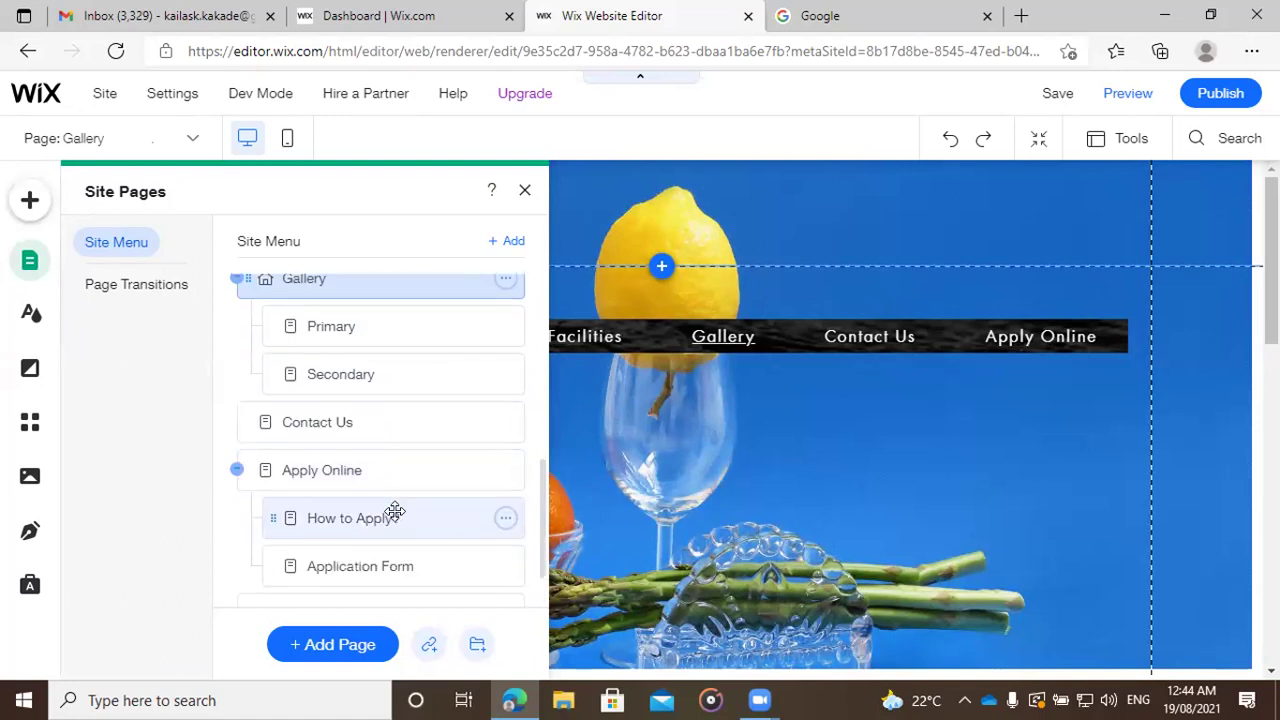
scroll(397, 497, down, 1)
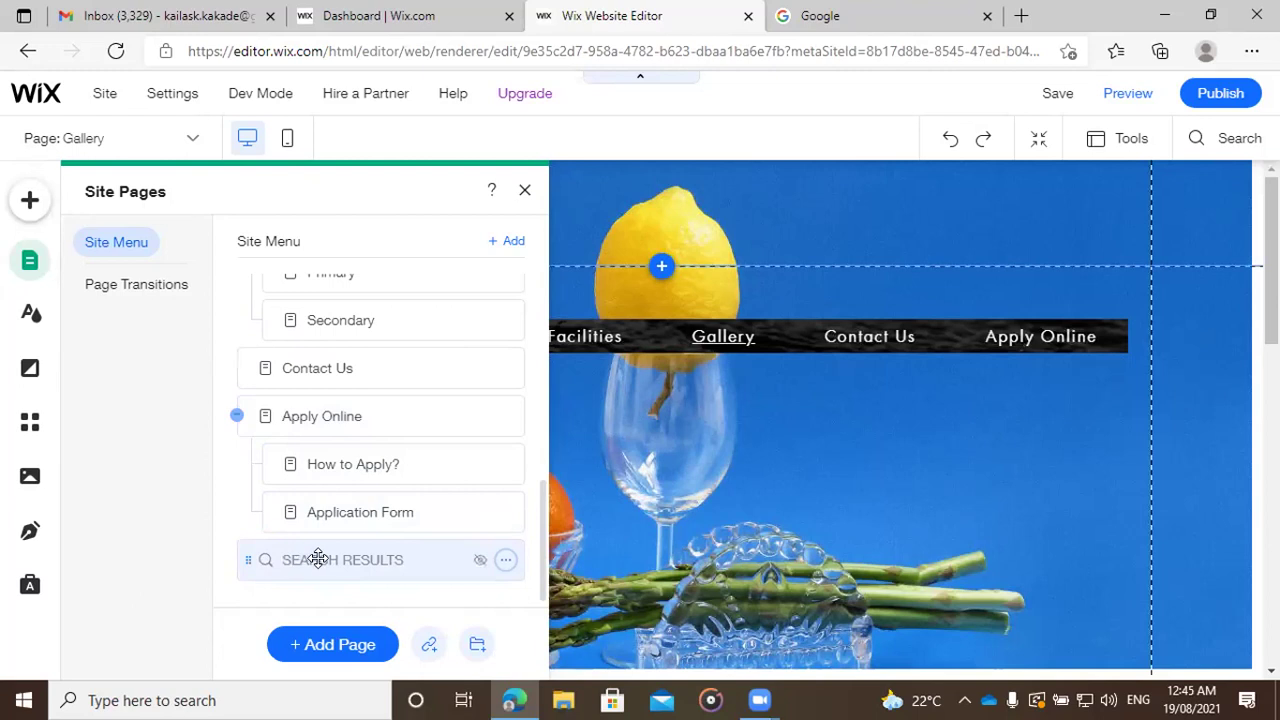
click(507, 560)
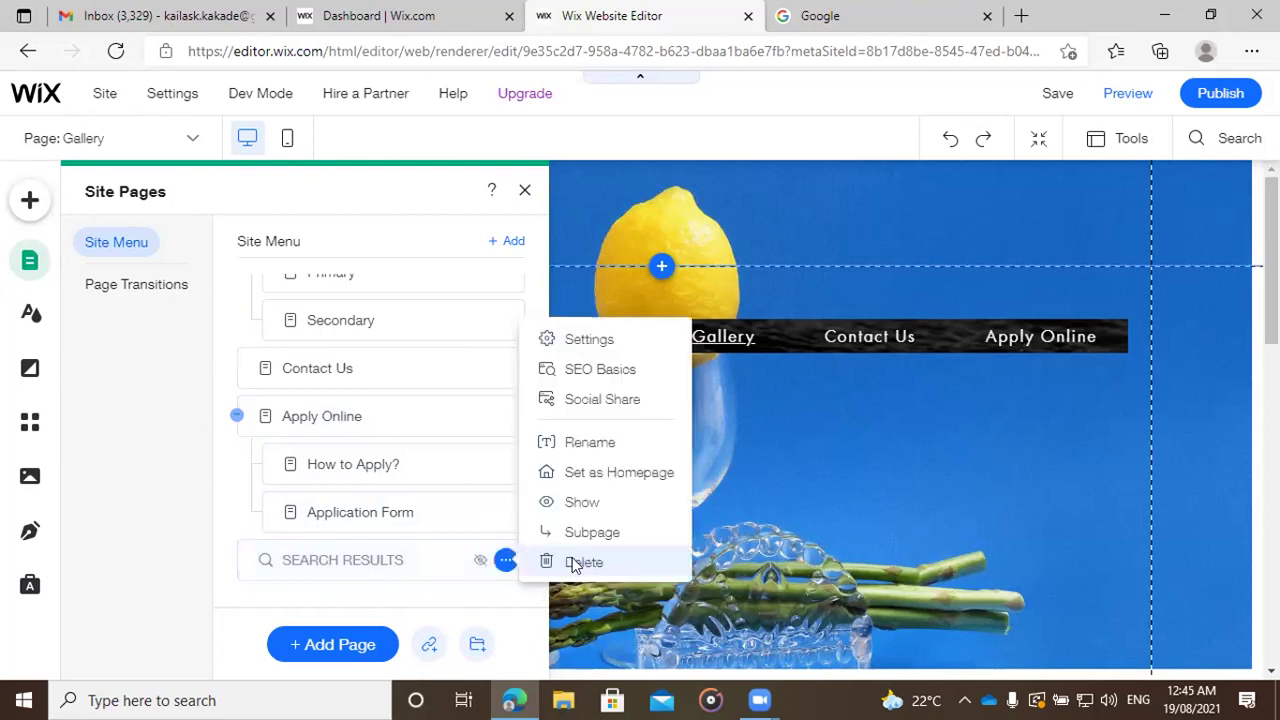
click(583, 560)
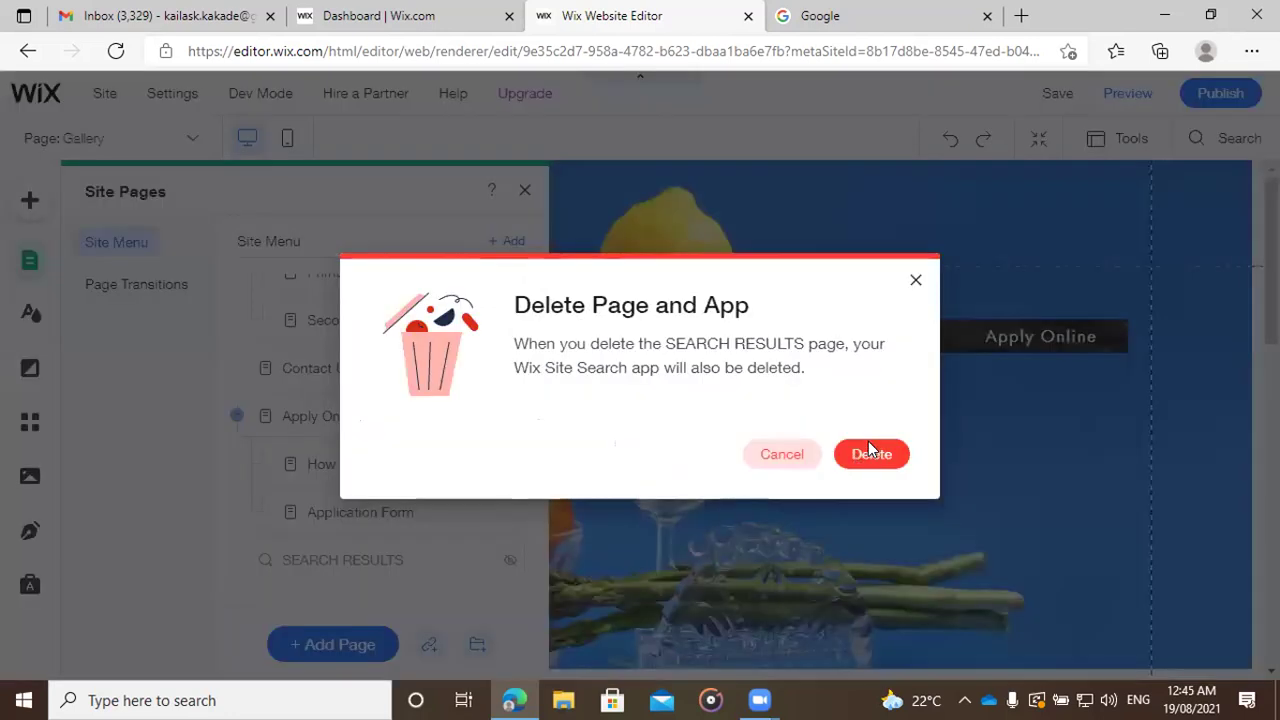
click(868, 443)
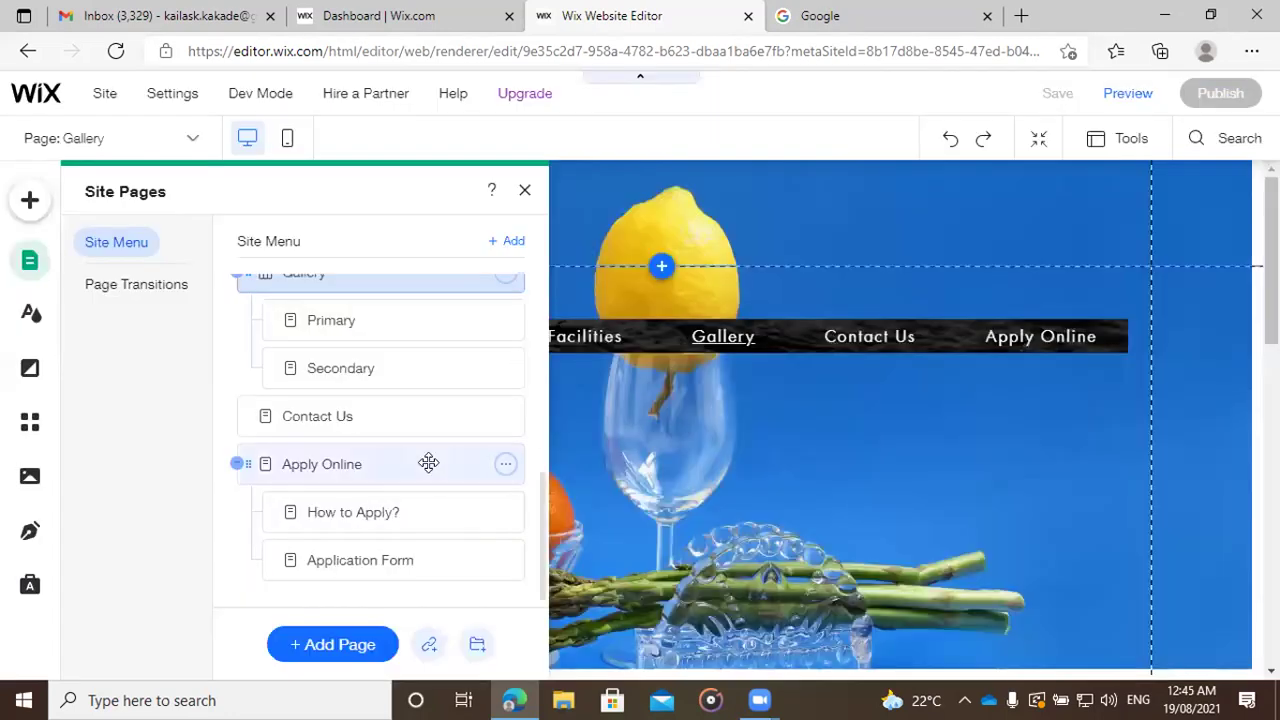
Step: Review the complete site menu from HOME down to Application Form, and close the site pages list
scroll(428, 462, up, 3)
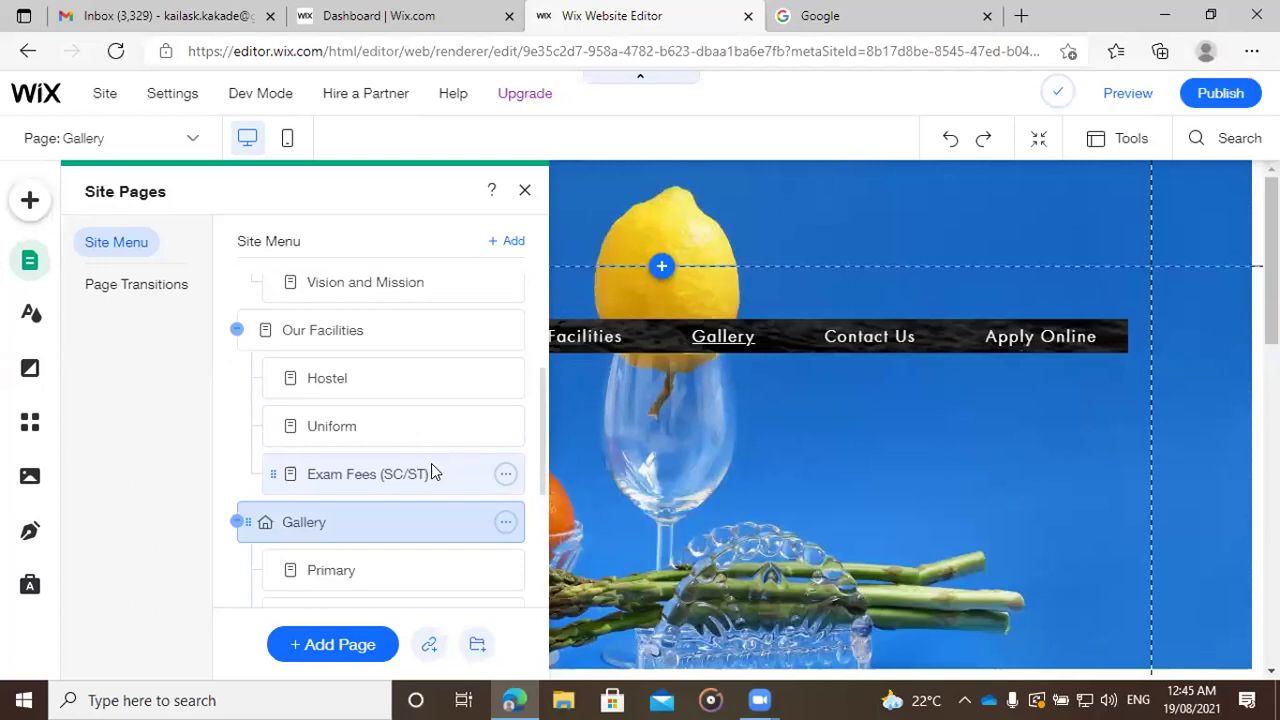
scroll(433, 467, up, 3)
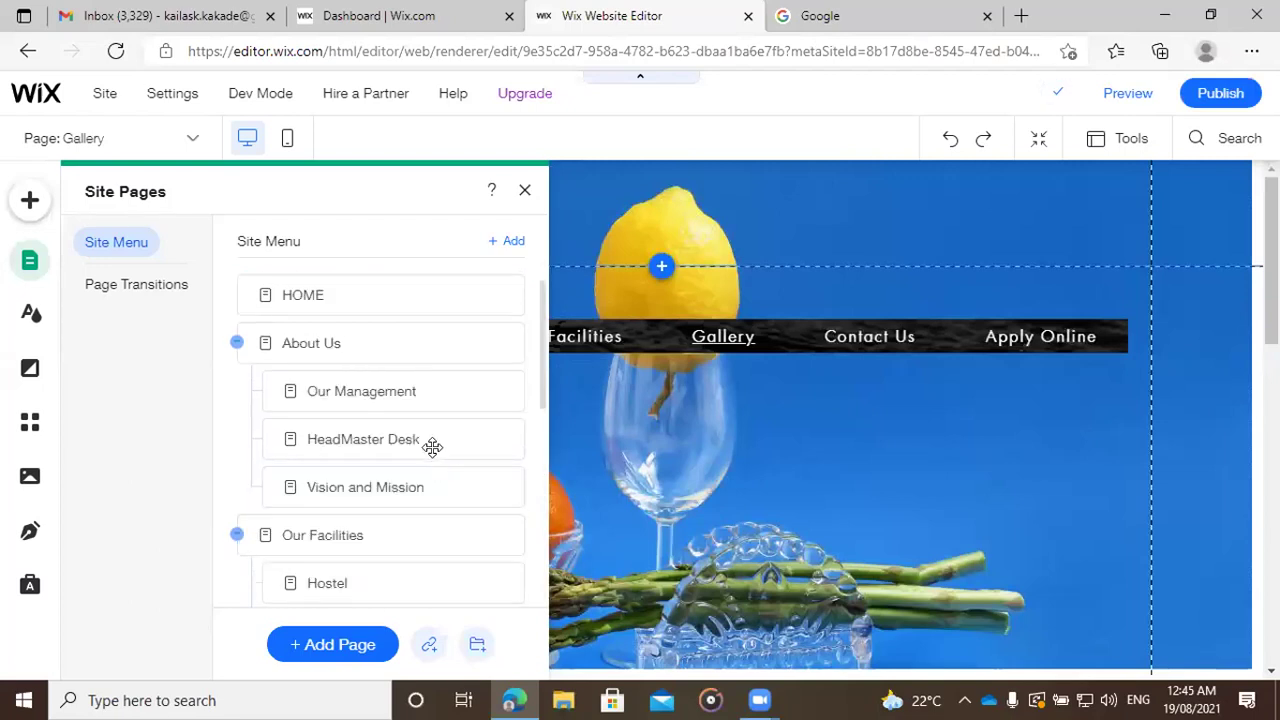
scroll(420, 442, down, 1)
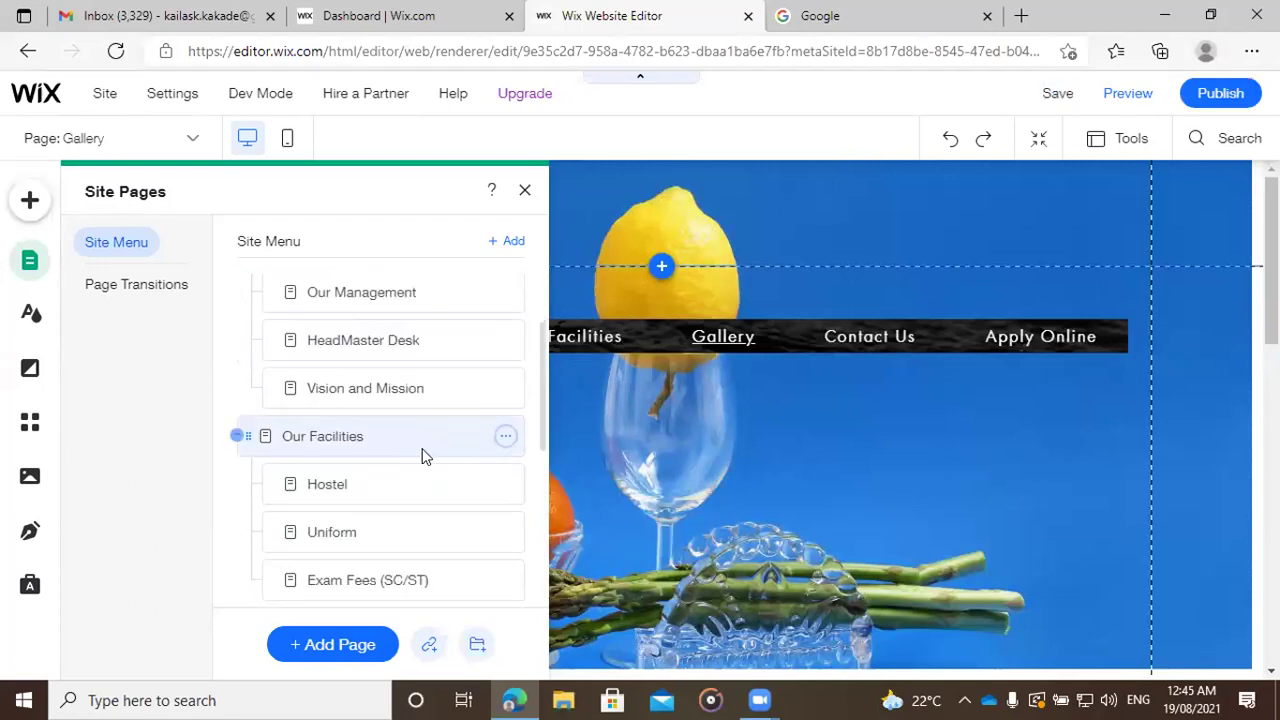
scroll(418, 448, down, 3)
scroll(417, 447, down, 2)
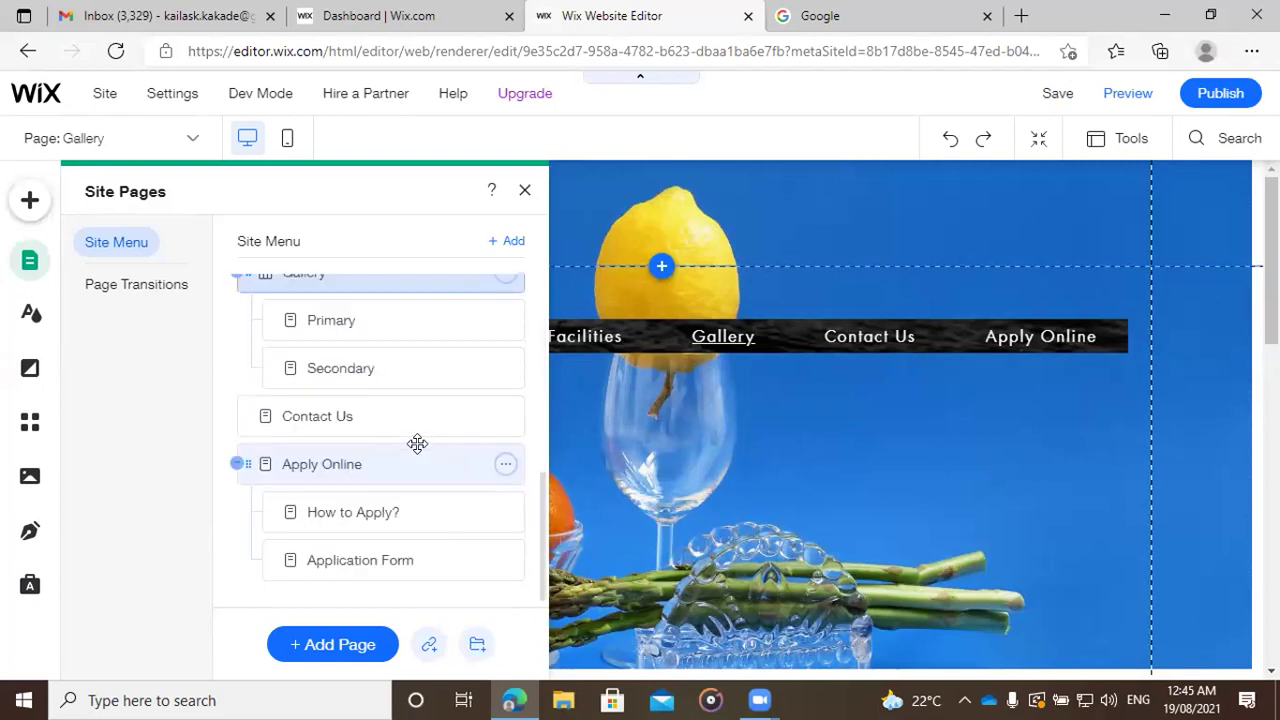
scroll(417, 445, up, 6)
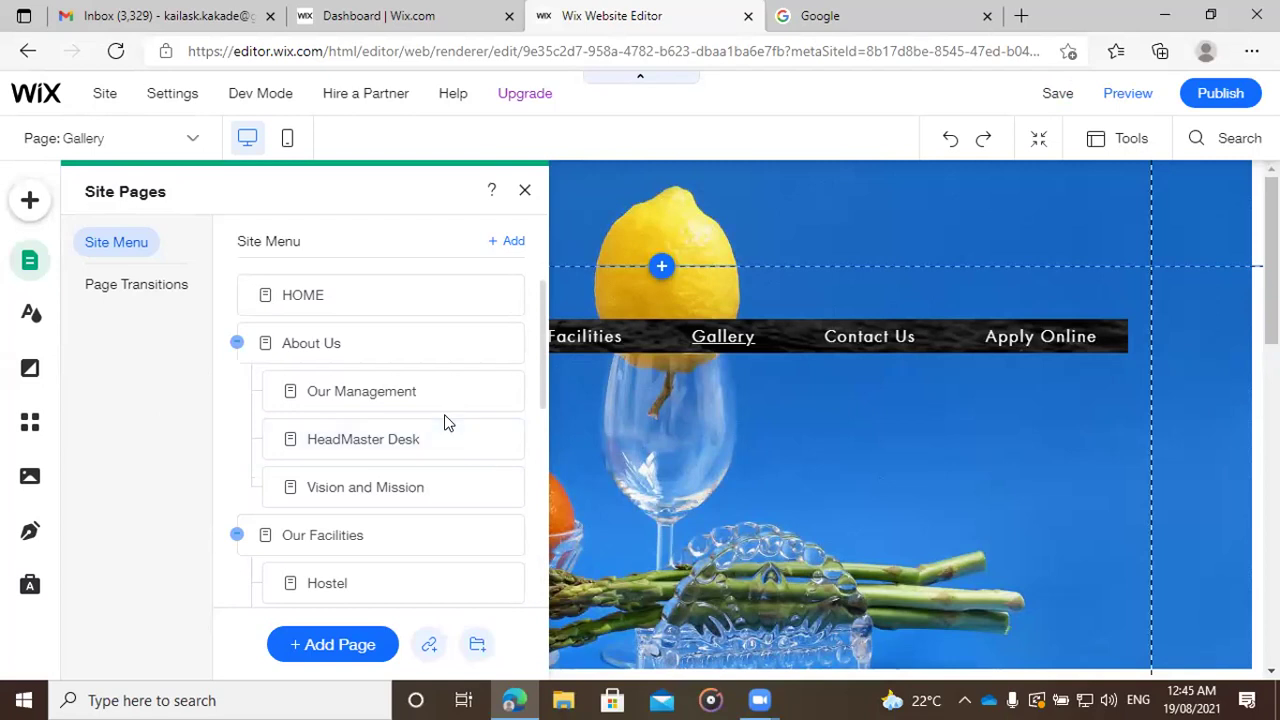
scroll(447, 421, down, 1)
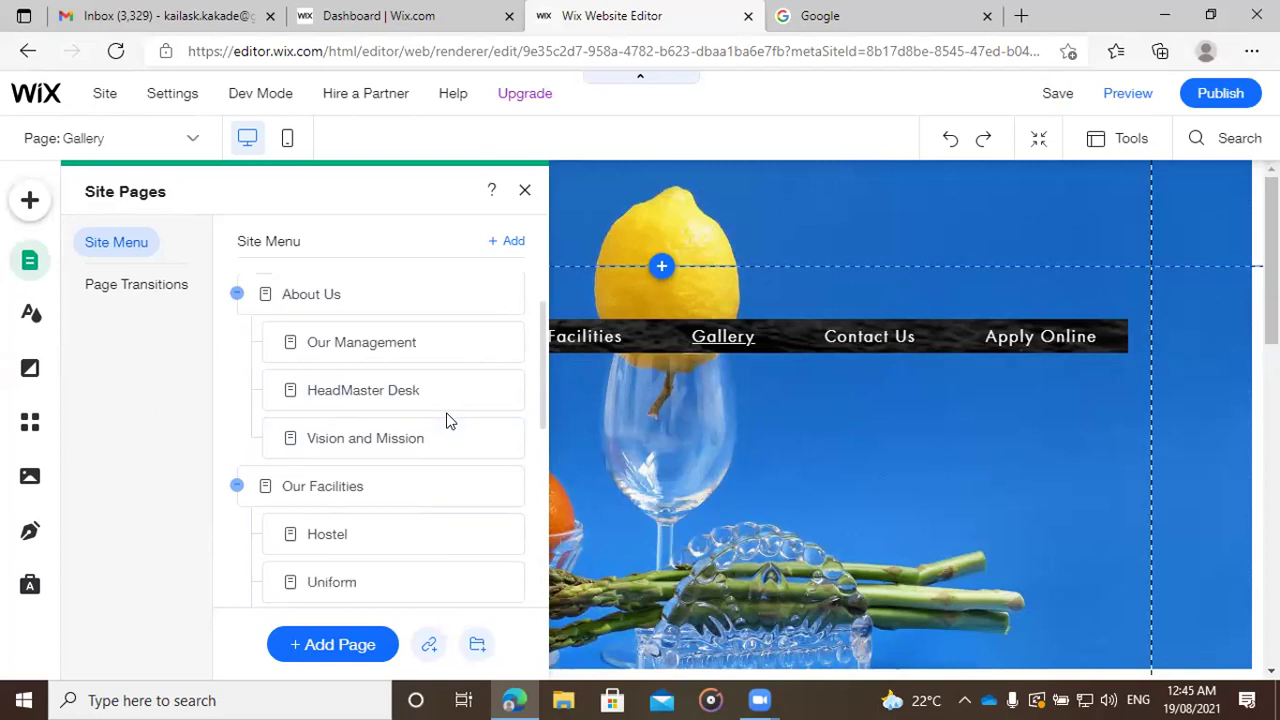
scroll(446, 411, down, 3)
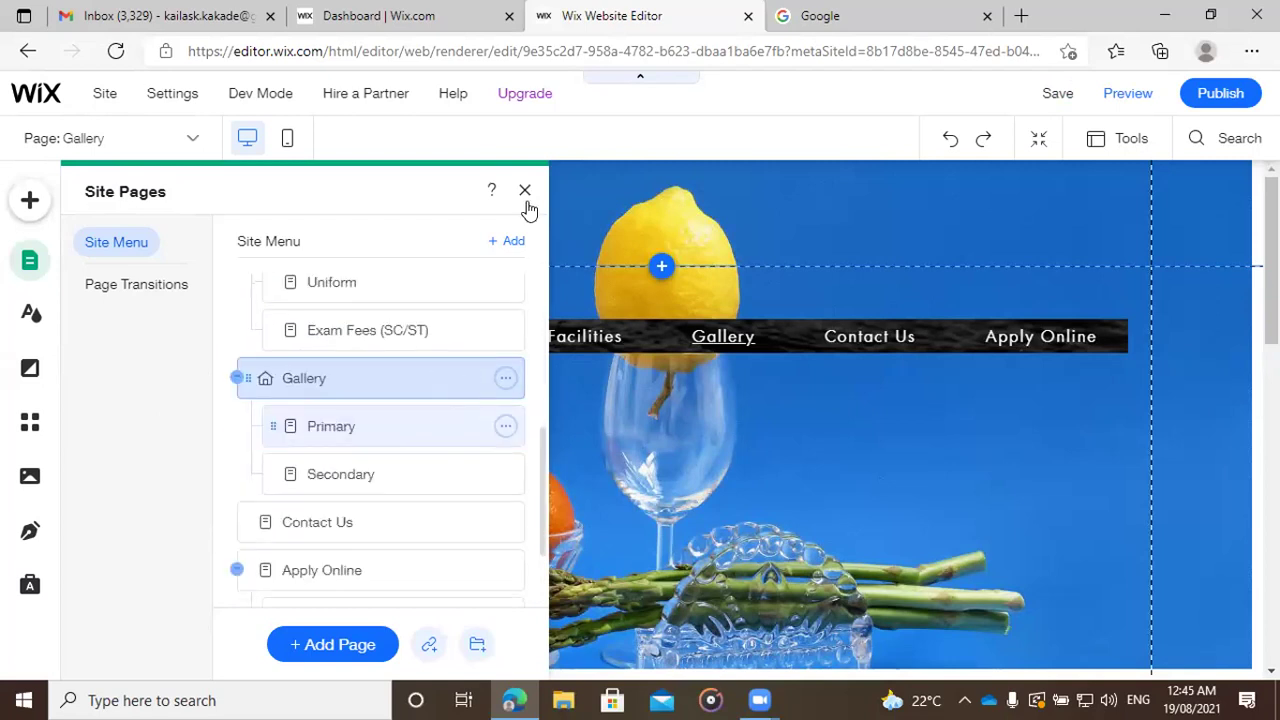
scroll(525, 205, down, 1)
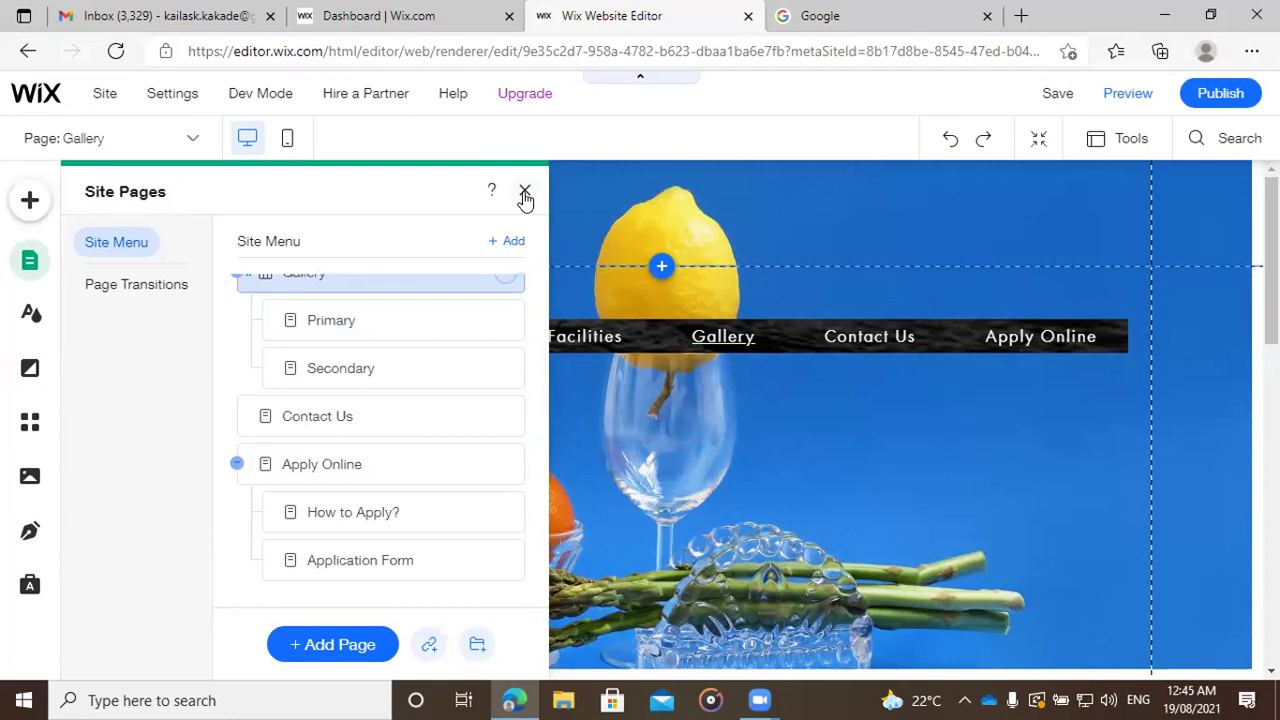
click(524, 192)
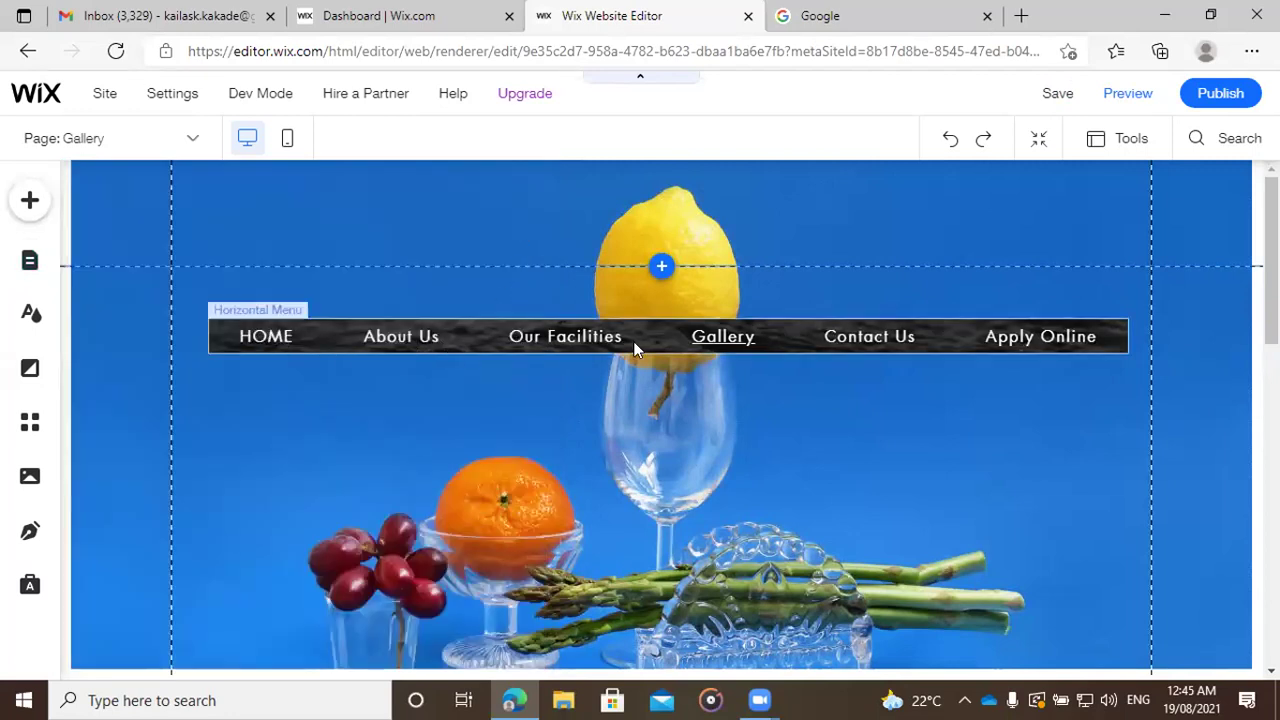
Step: Move the horizontal menu slightly higher on the Gallery page, placing it within the strip over the lemon image
click(950, 332)
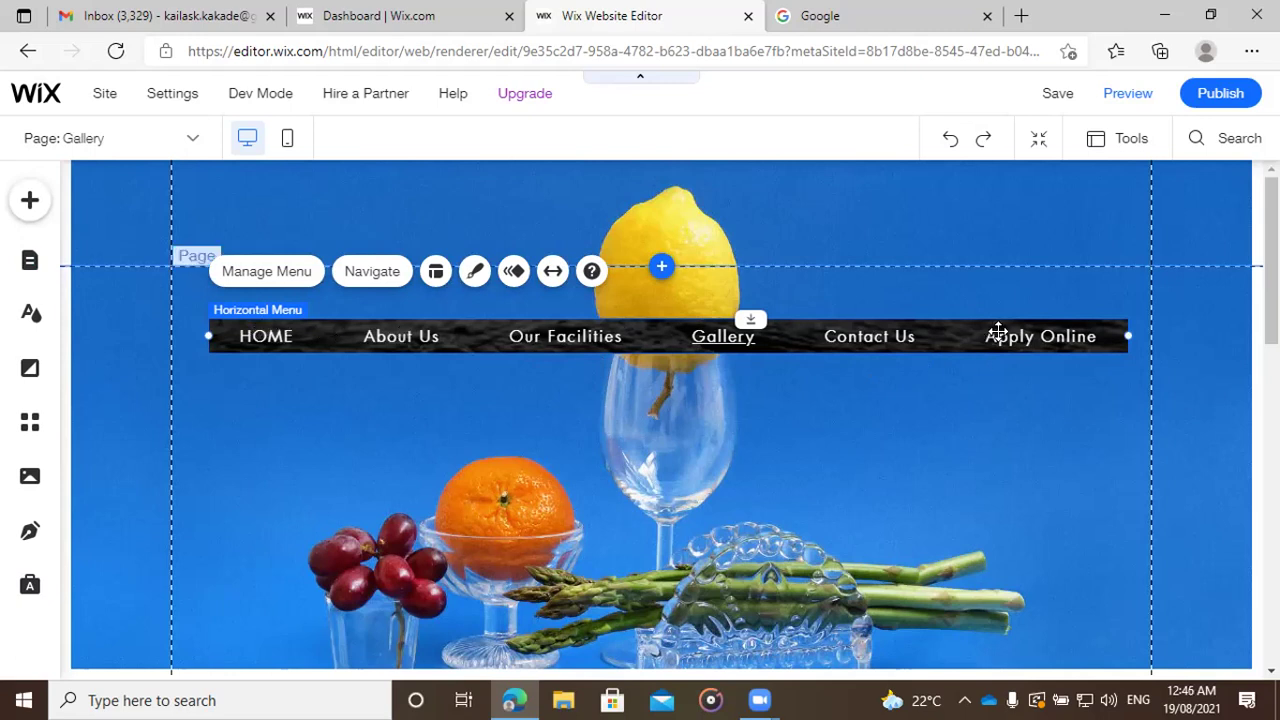
drag(786, 333, 729, 292)
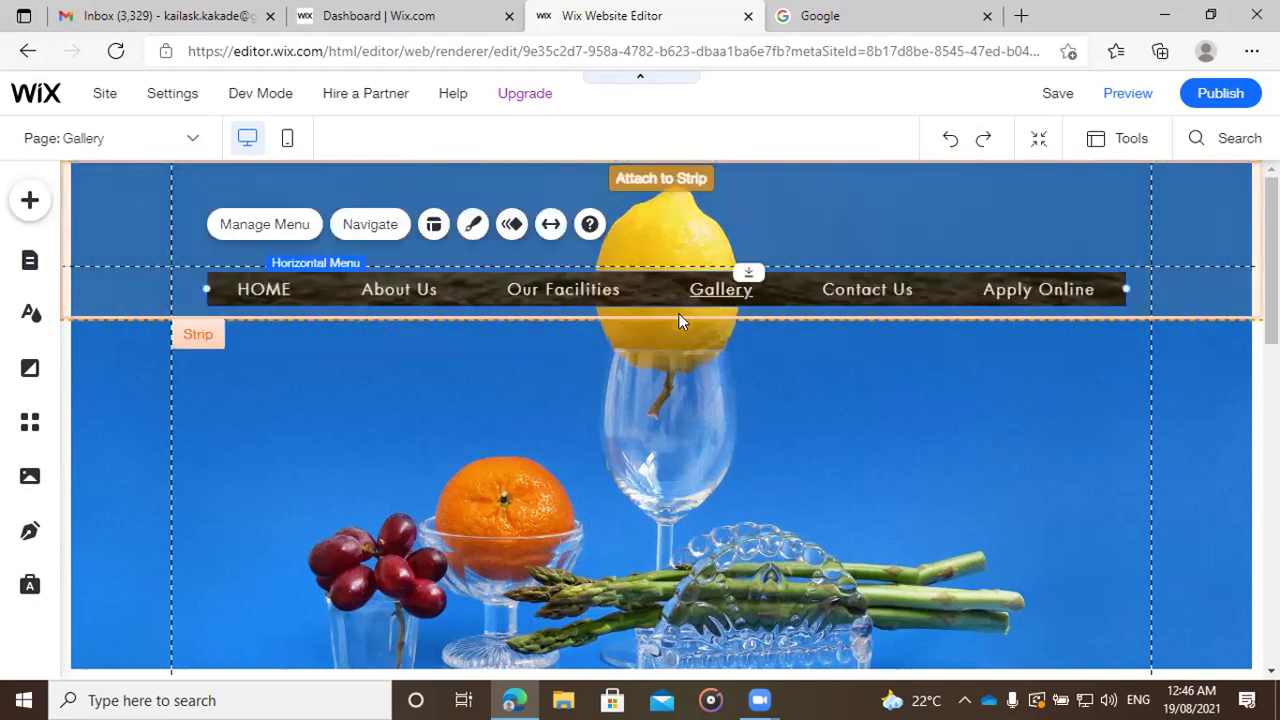
click(673, 397)
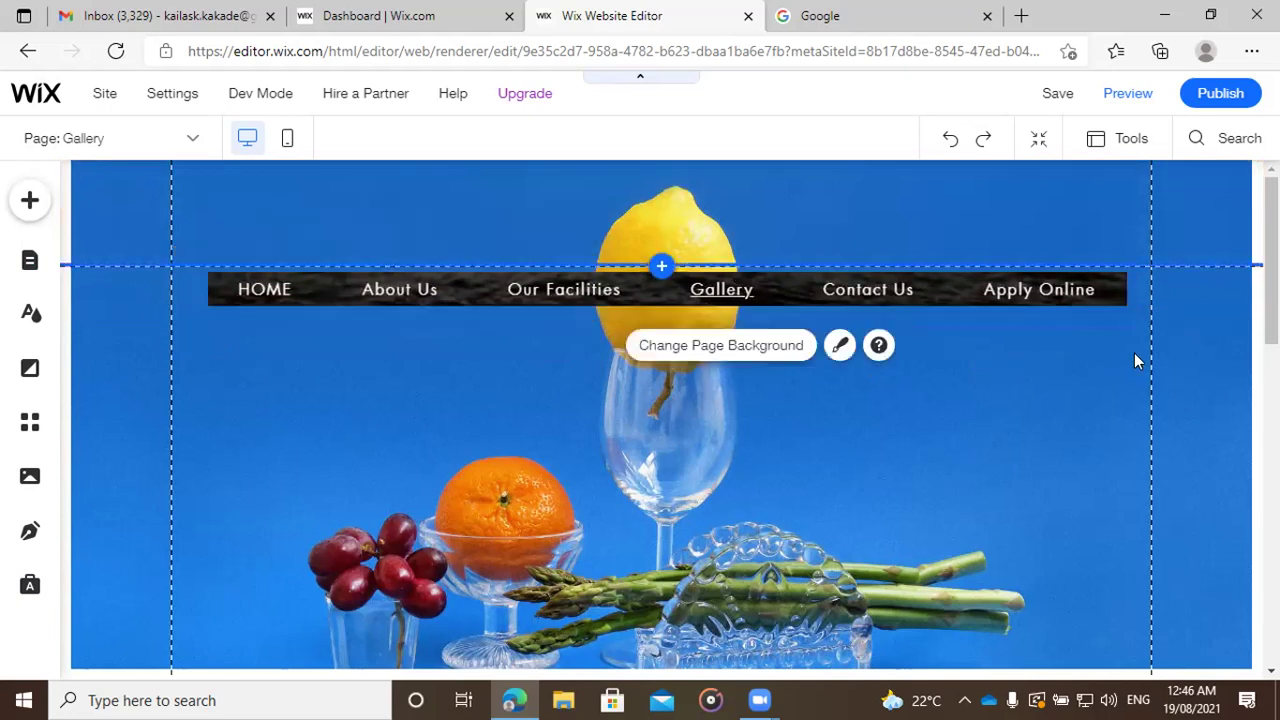
click(886, 403)
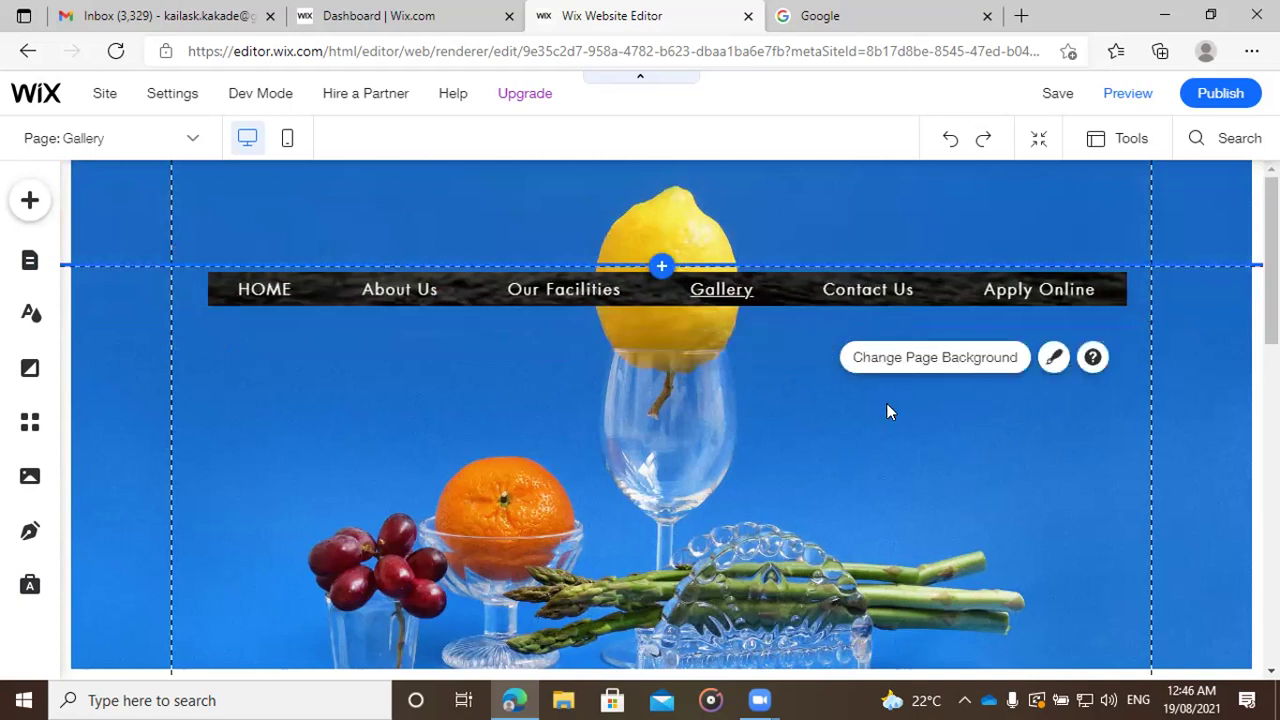
right_click(1151, 336)
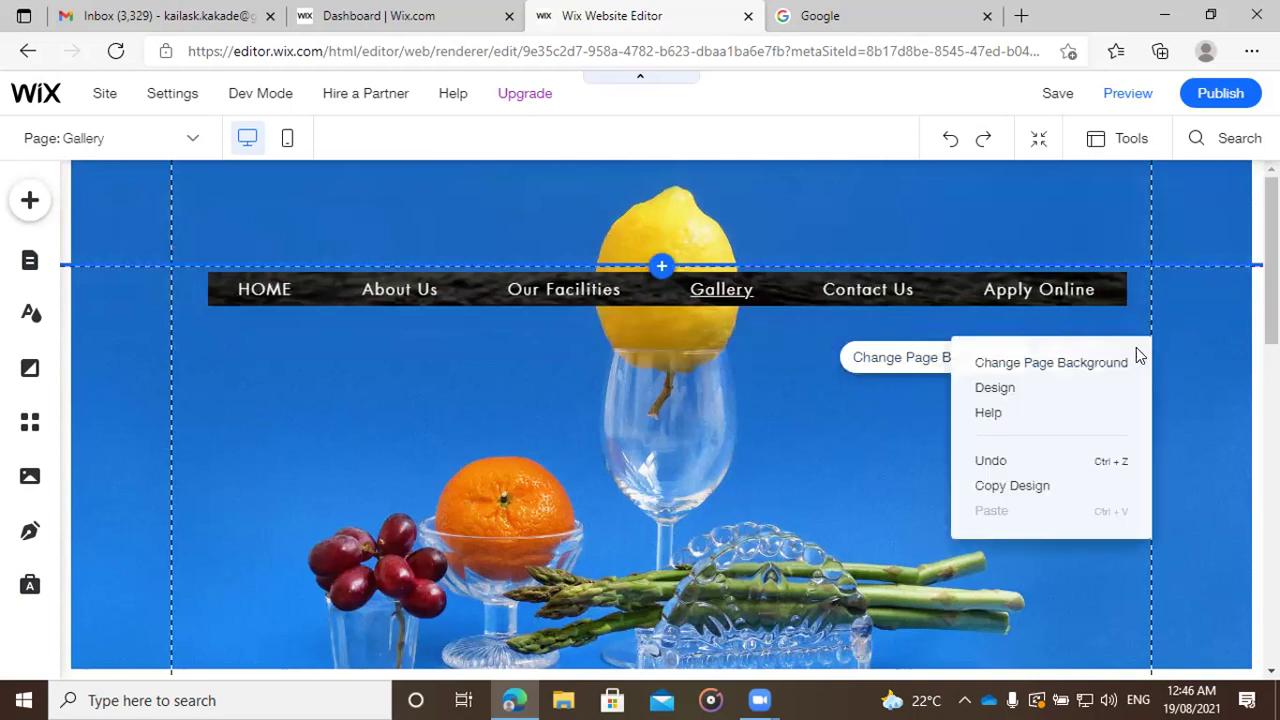
click(870, 409)
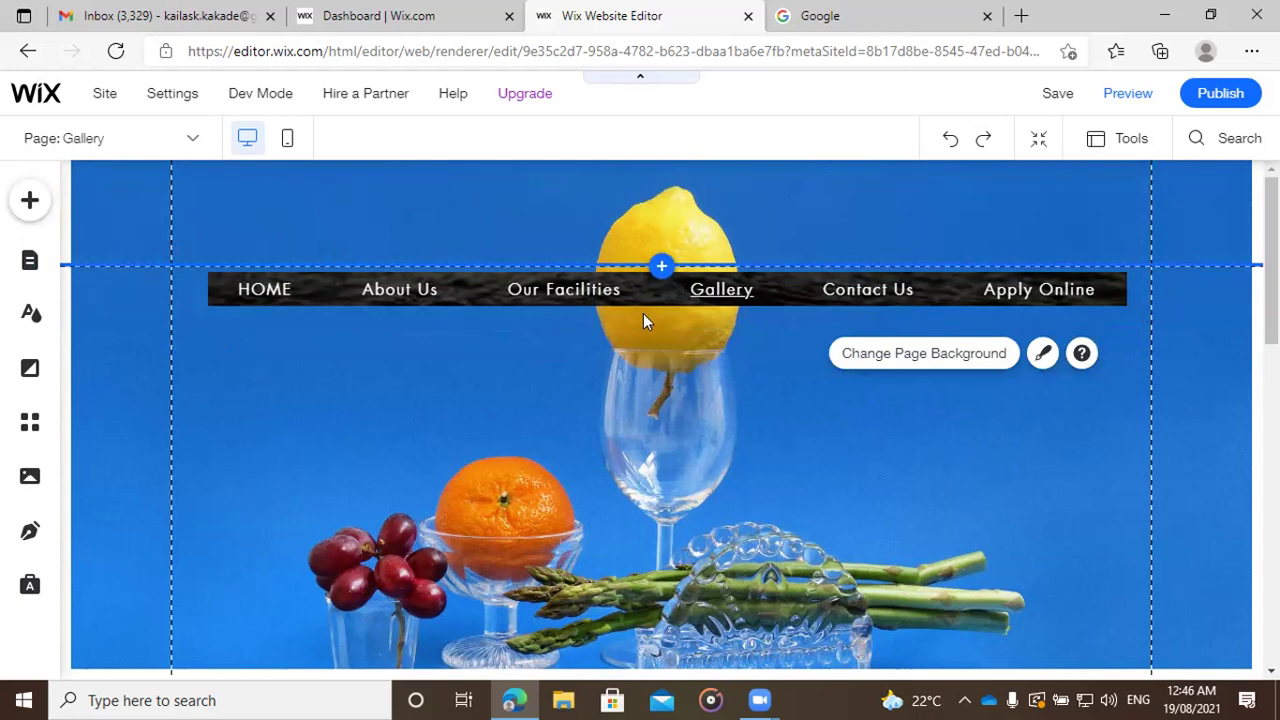
click(460, 316)
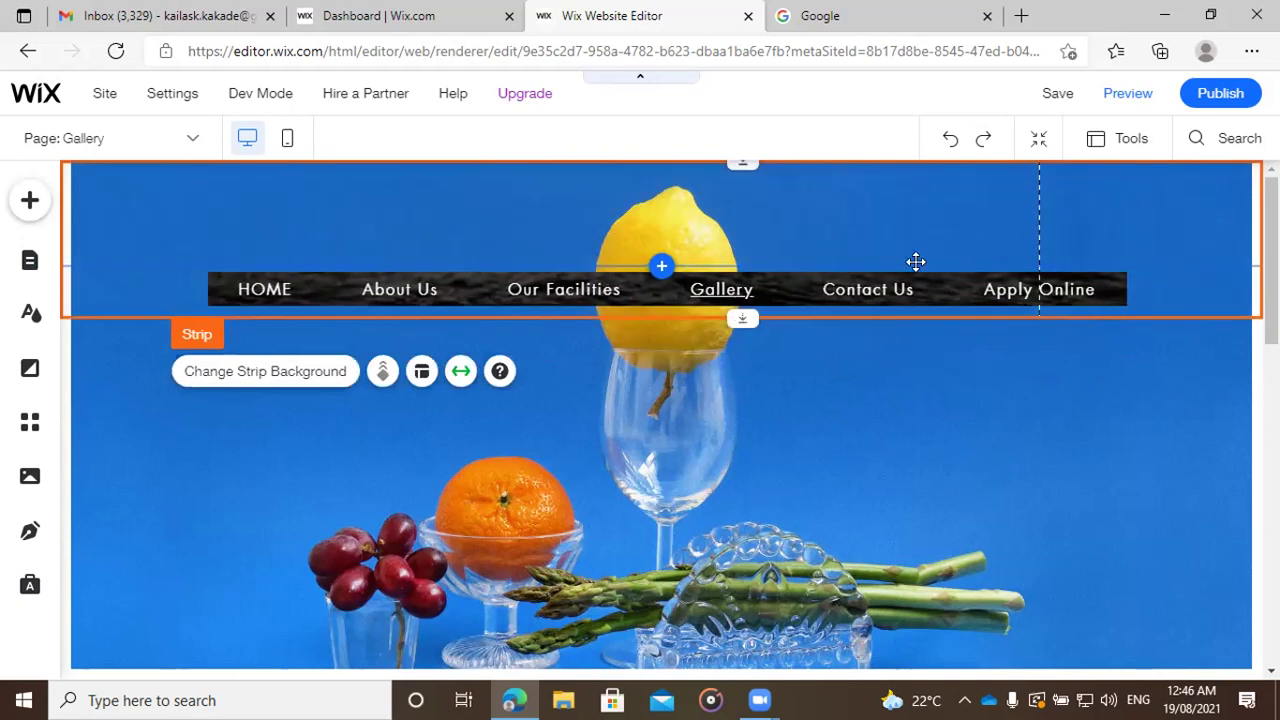
Step: Publish the site and open its live version
click(1205, 97)
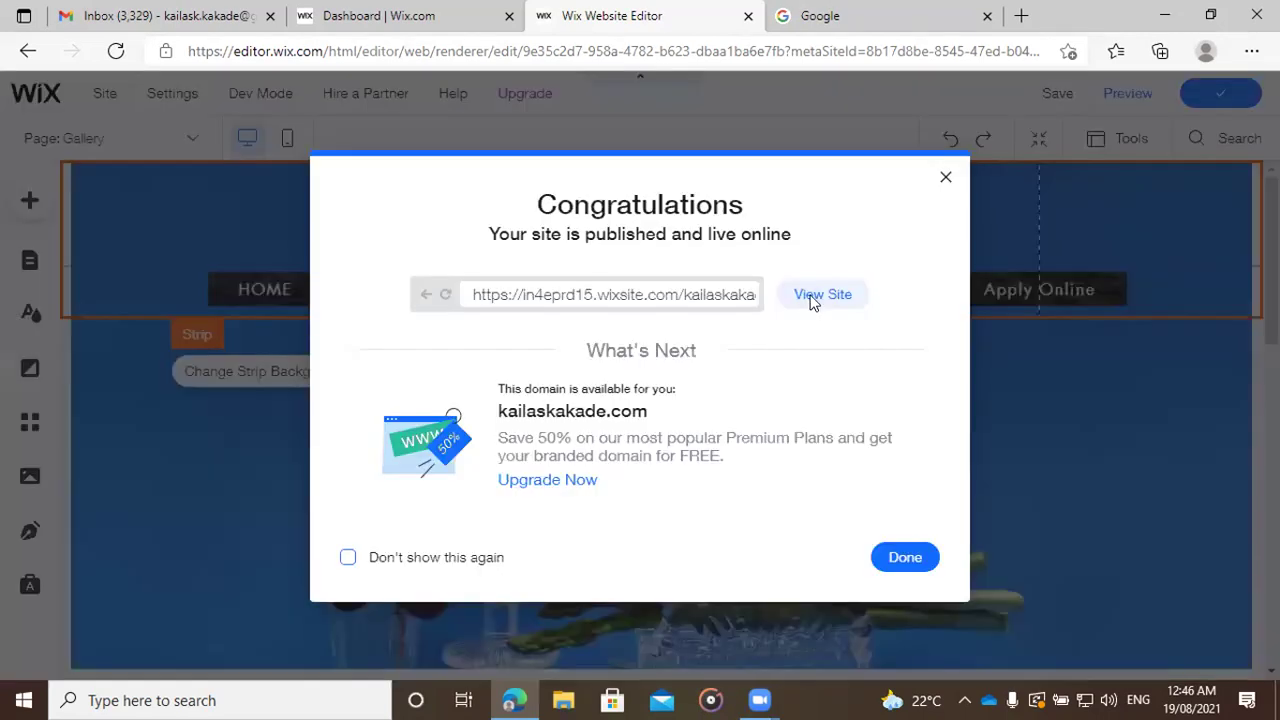
click(810, 296)
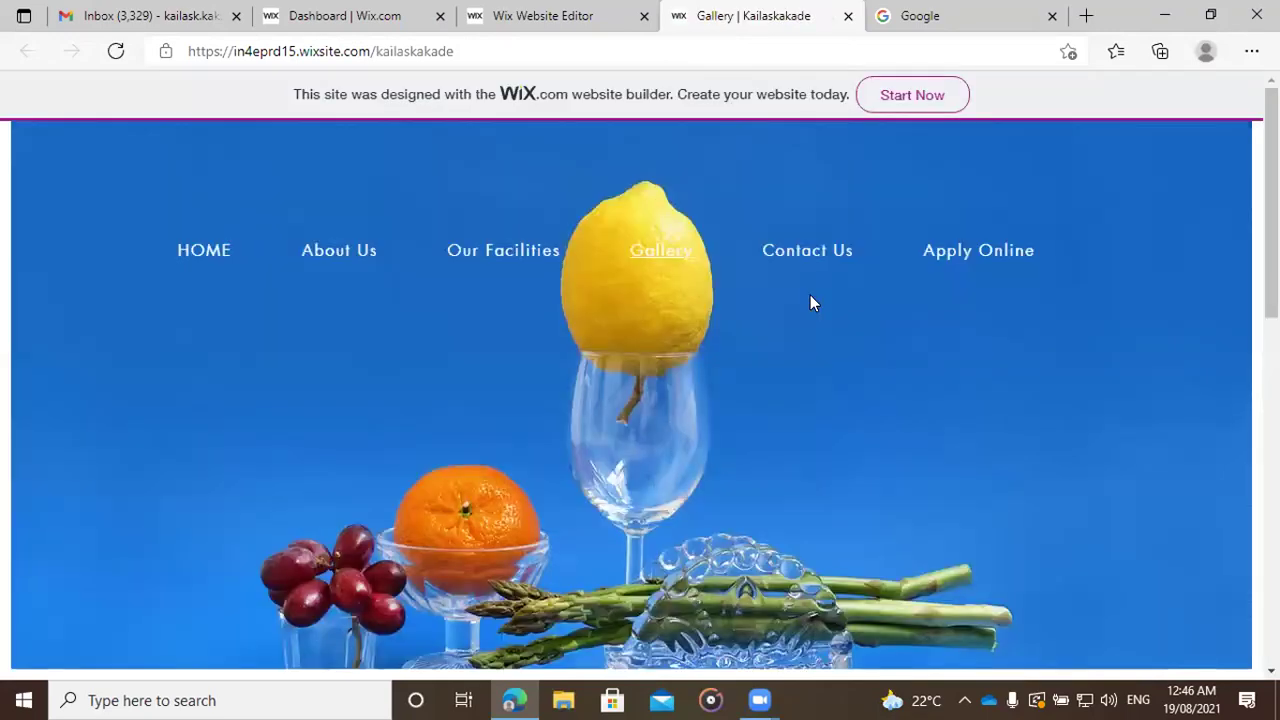
Step: Examine the submenus in the live site's navigation menu, and open the How to Apply? page under Apply Online
mouse_move(940, 253)
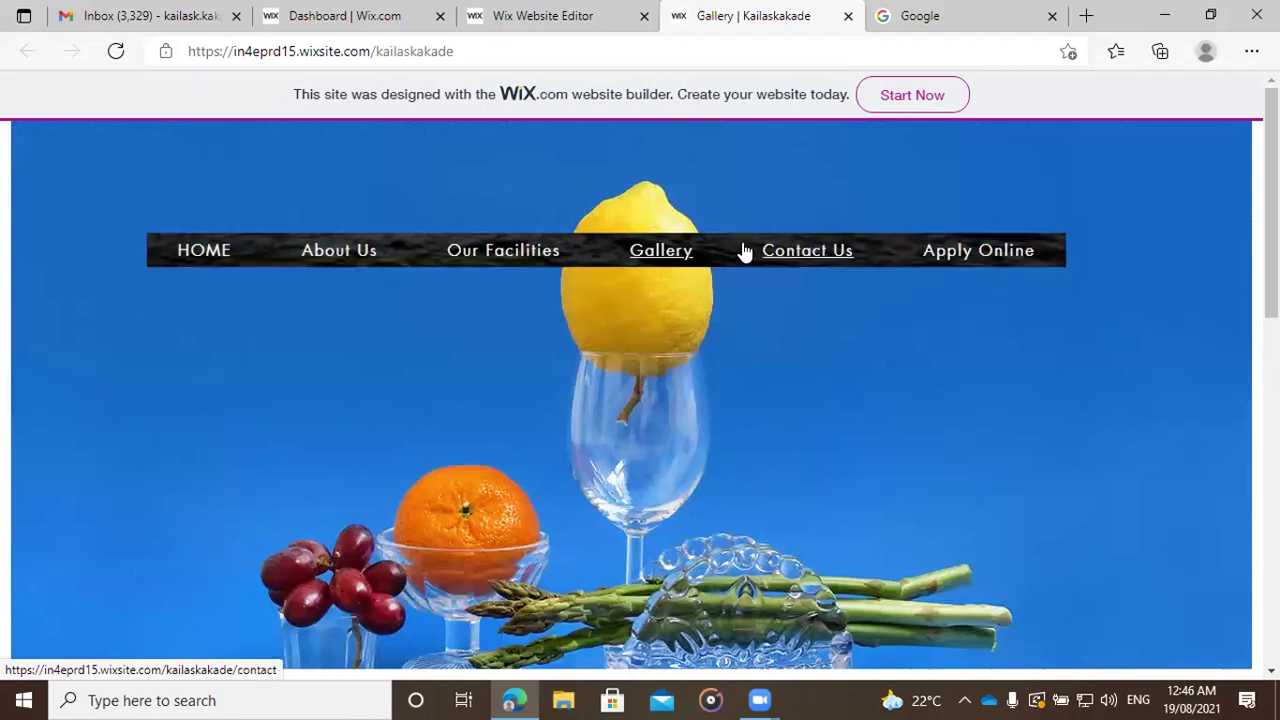
mouse_move(662, 253)
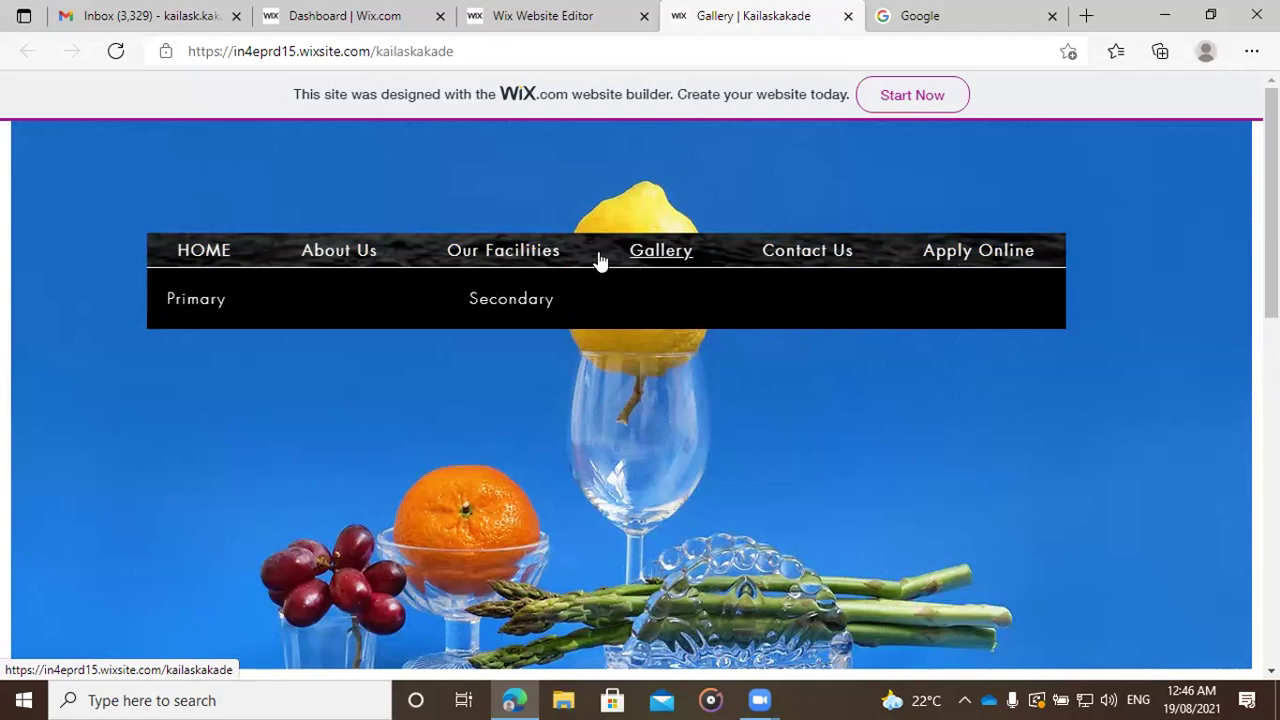
mouse_move(510, 270)
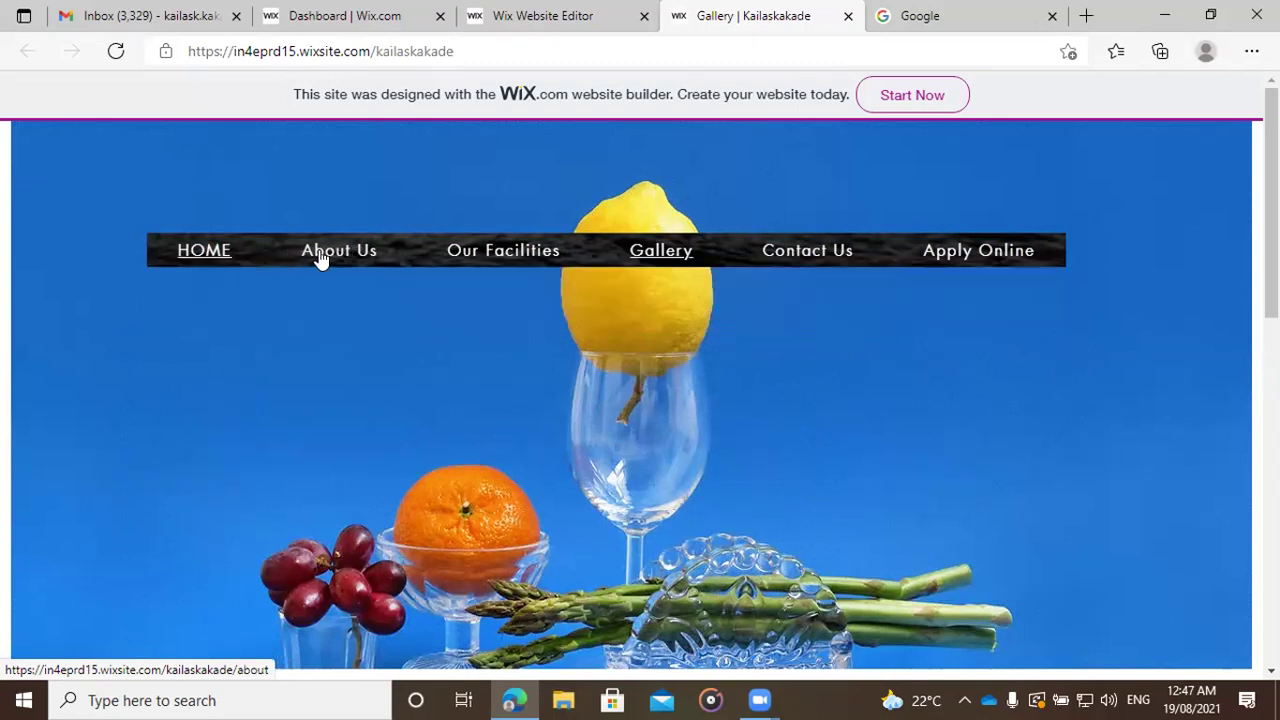
mouse_move(480, 252)
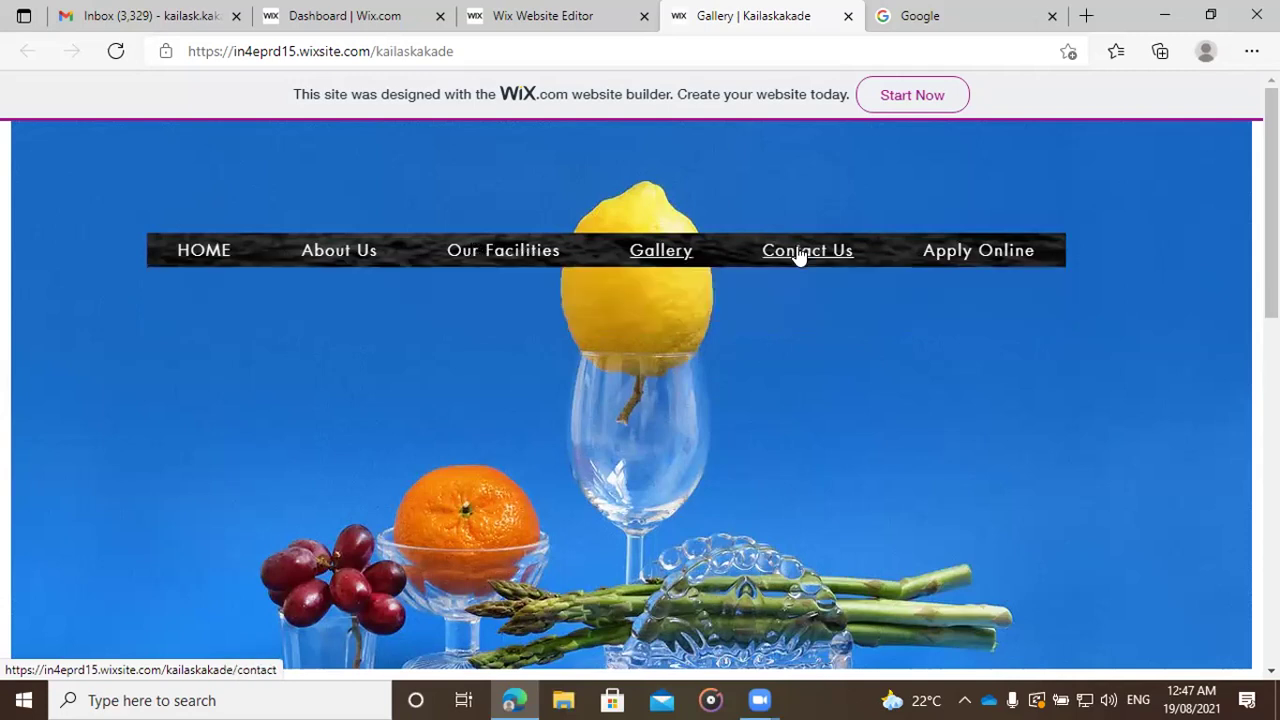
mouse_move(957, 258)
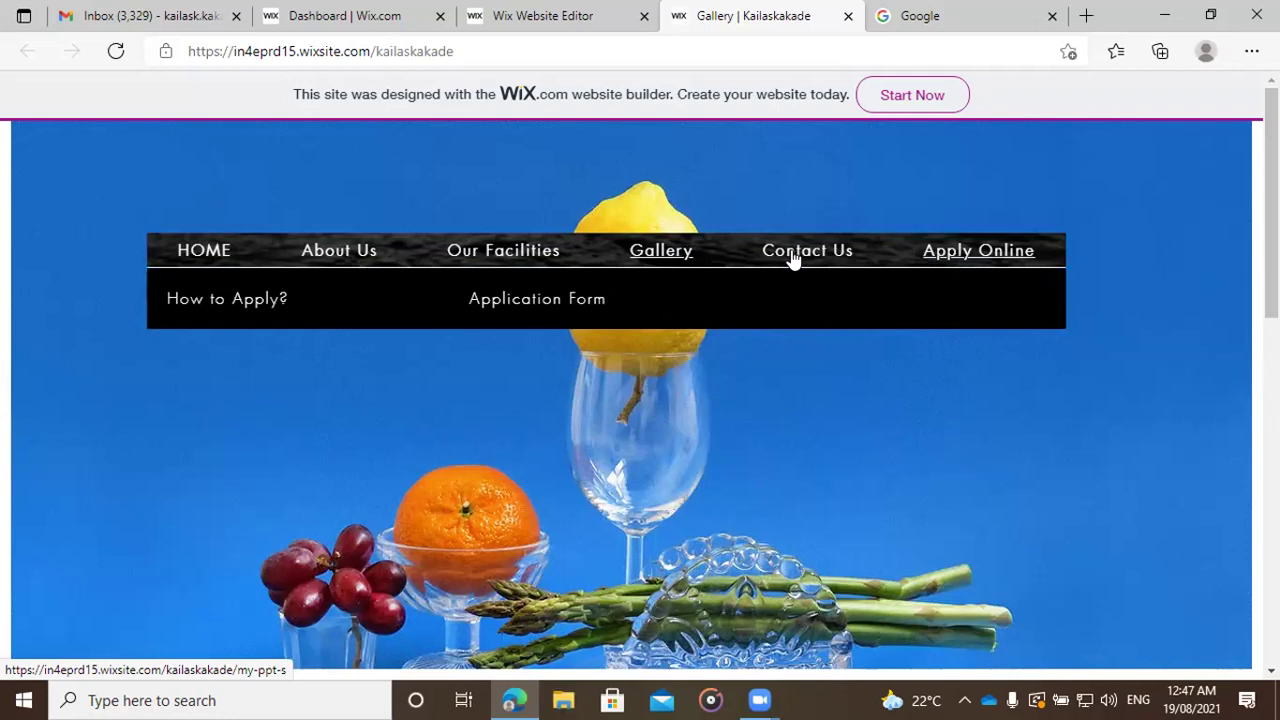
mouse_move(523, 257)
click(230, 300)
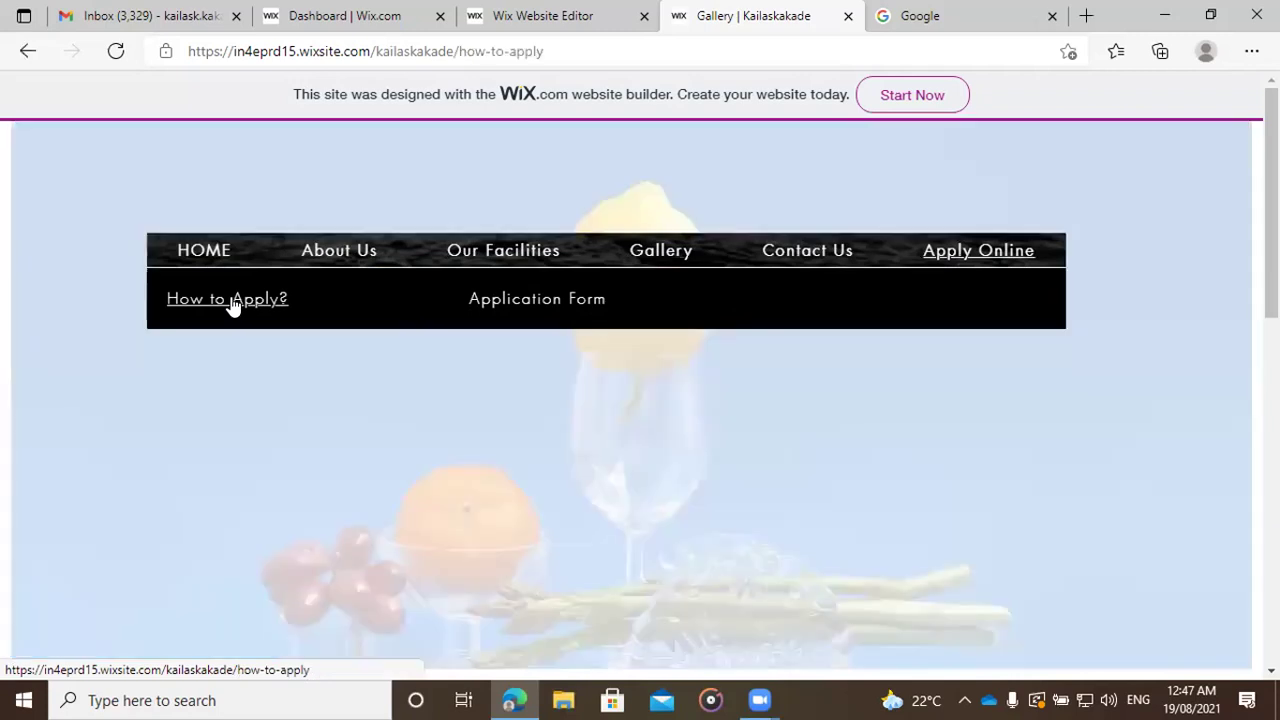
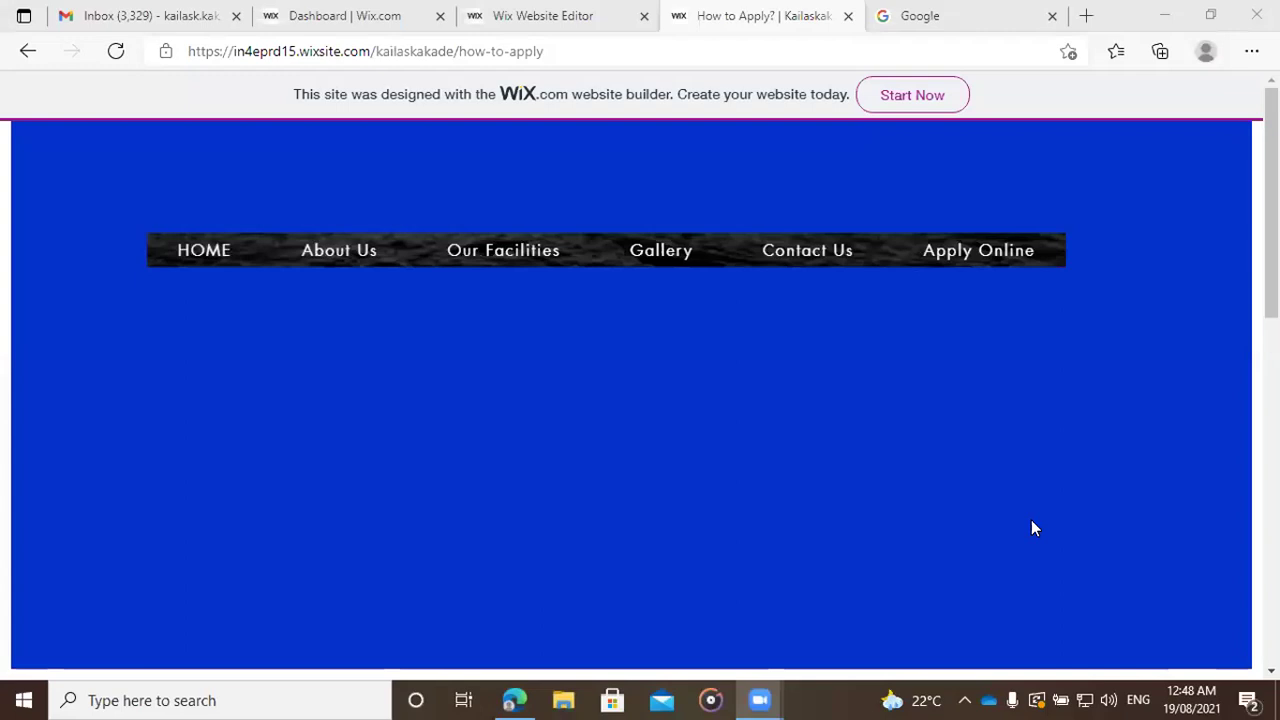
Step: Check the live site's Contact Us page with its contact form, followed by the HOME and About Us pages
click(810, 254)
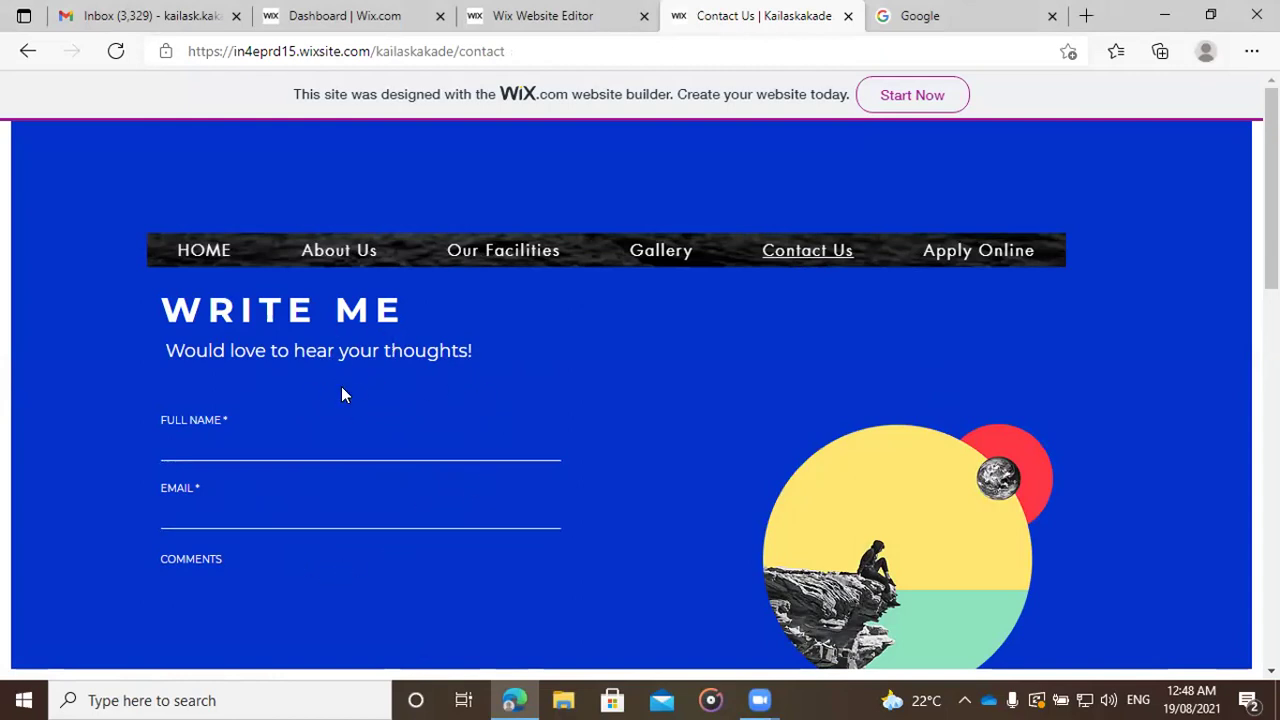
scroll(341, 384, down, 2)
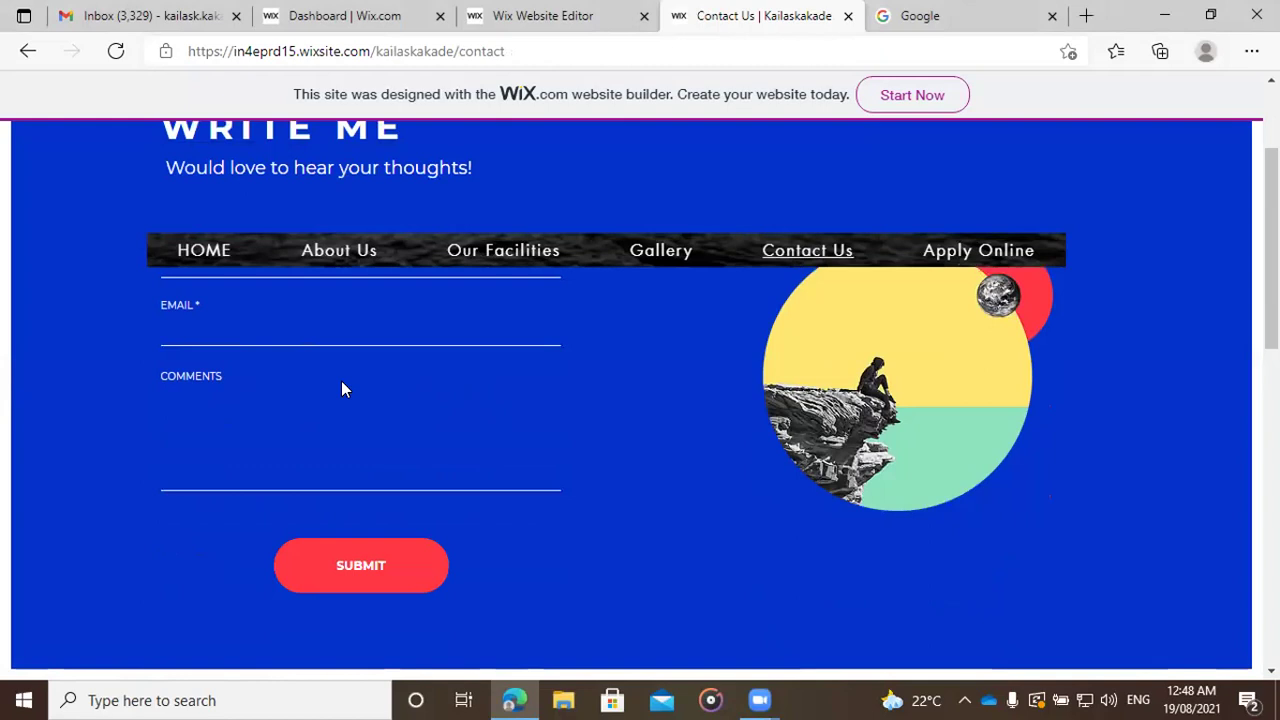
scroll(341, 382, up, 1)
scroll(369, 394, up, 1)
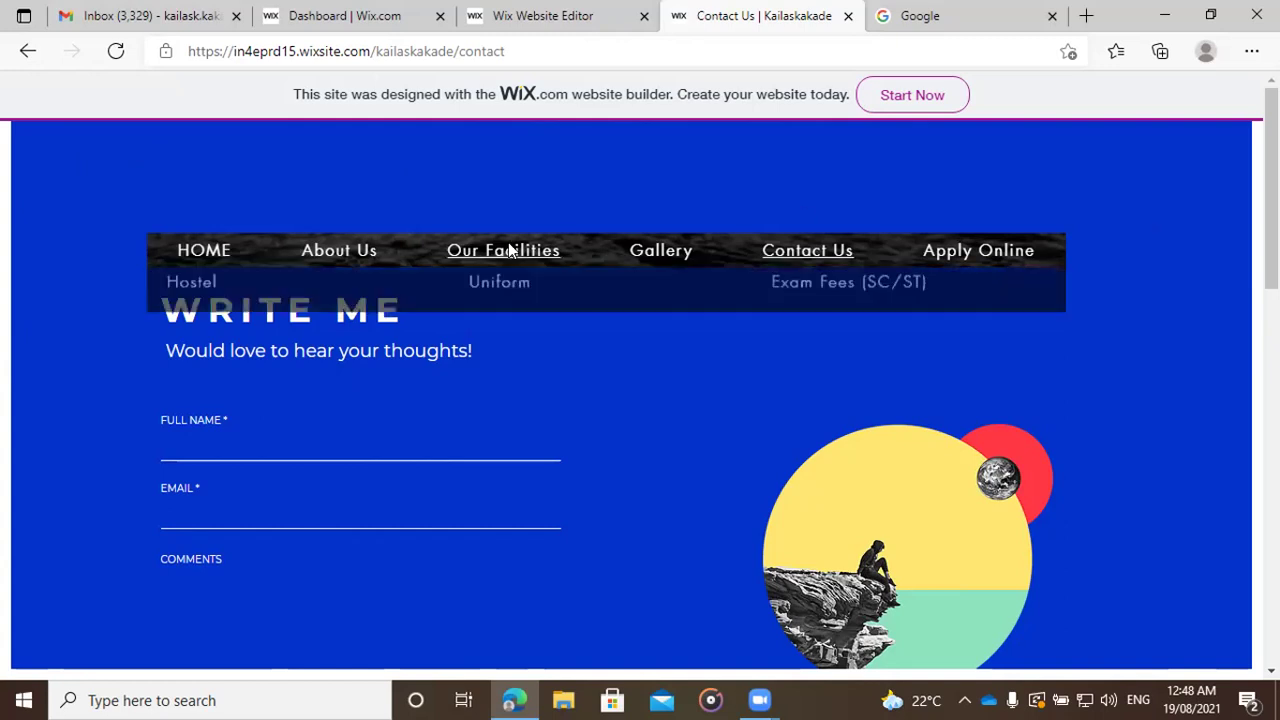
click(205, 252)
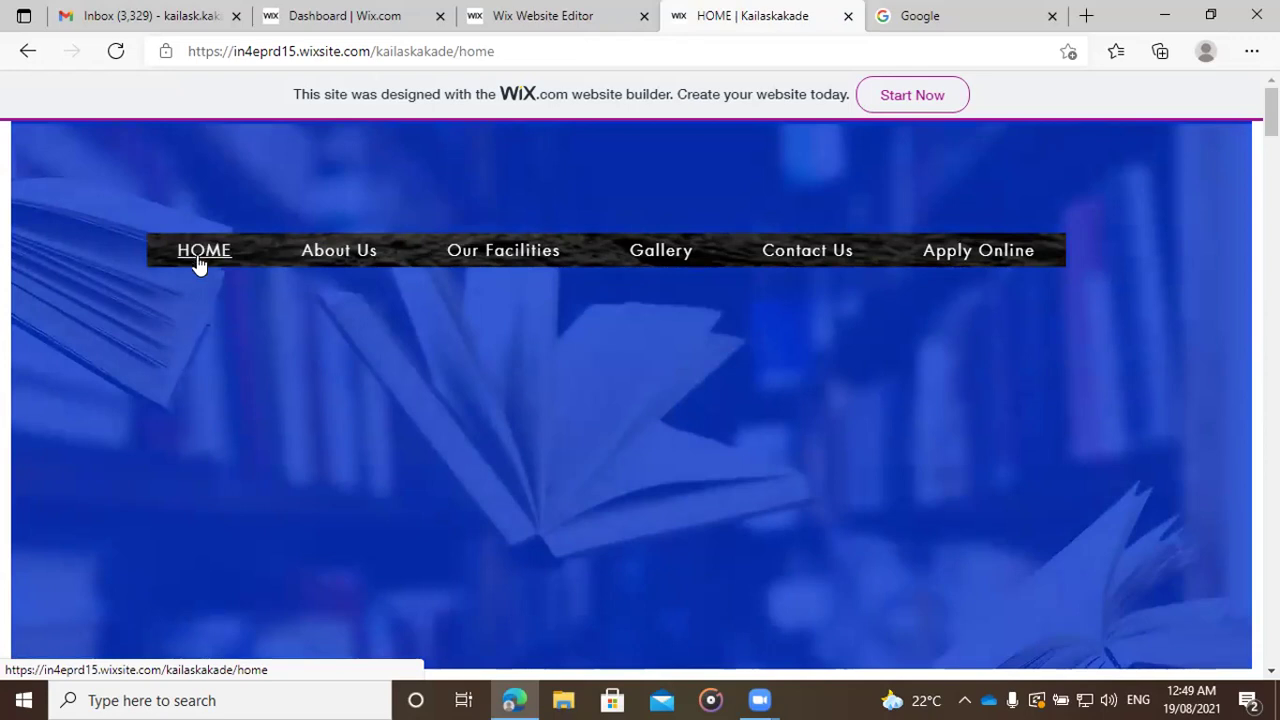
click(347, 255)
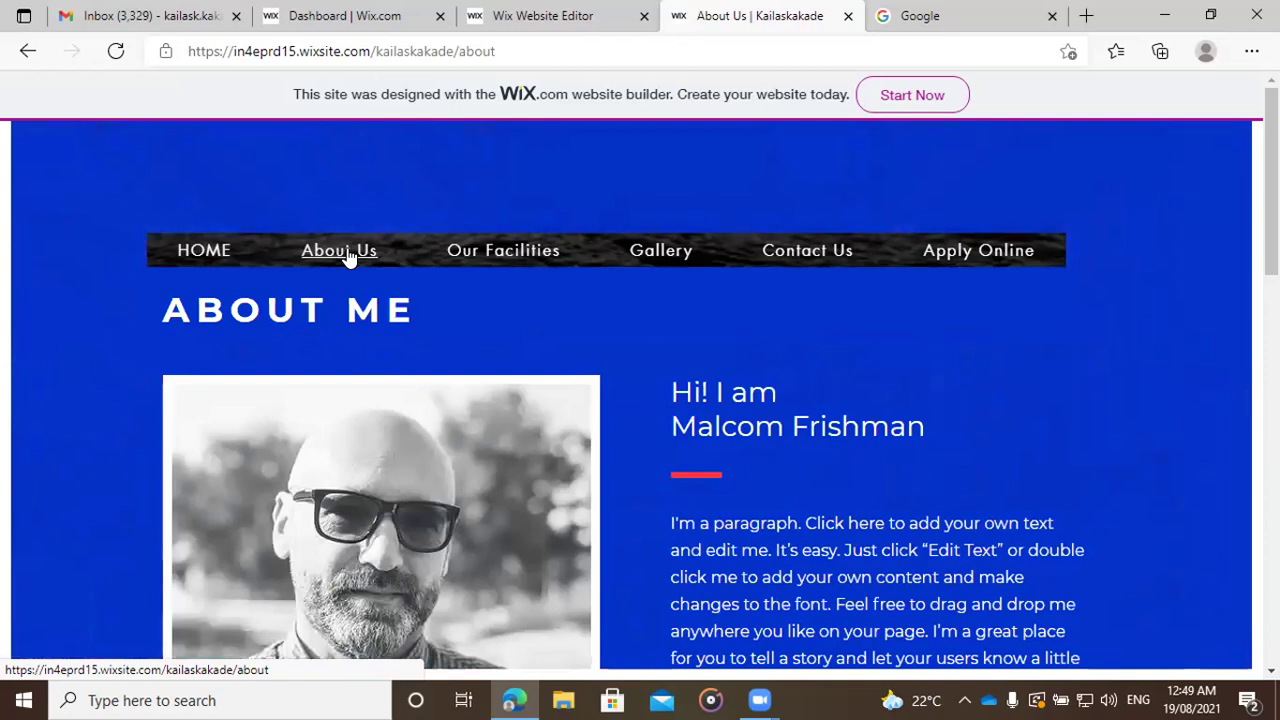
Step: Check the live site's Our Facilities and HOME pages, and return to the site editor, dismissing the publish confirmation
click(485, 251)
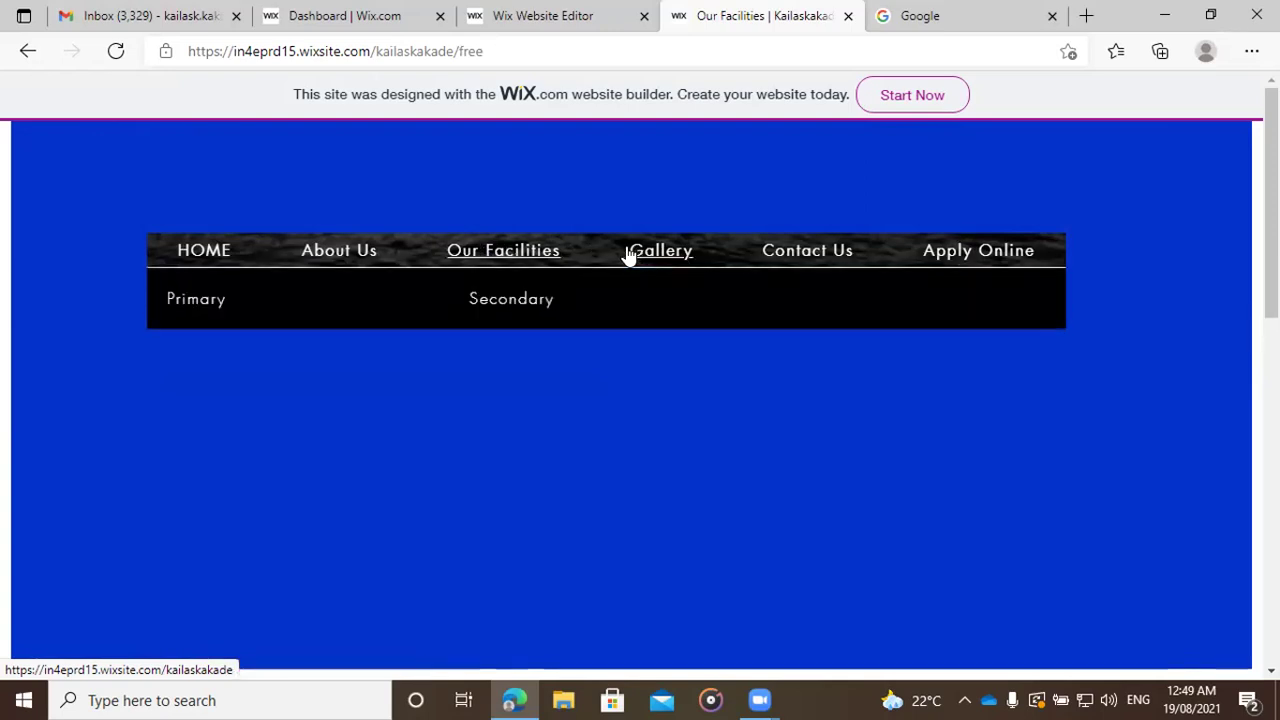
click(187, 252)
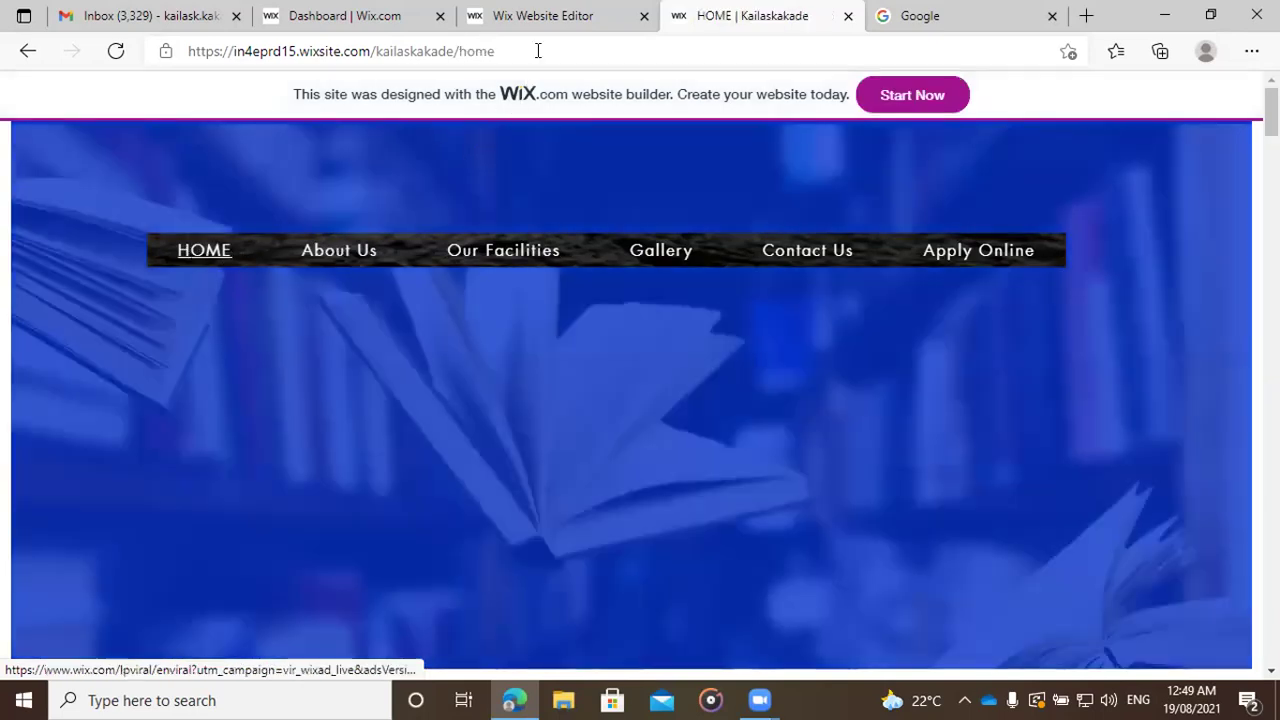
click(545, 18)
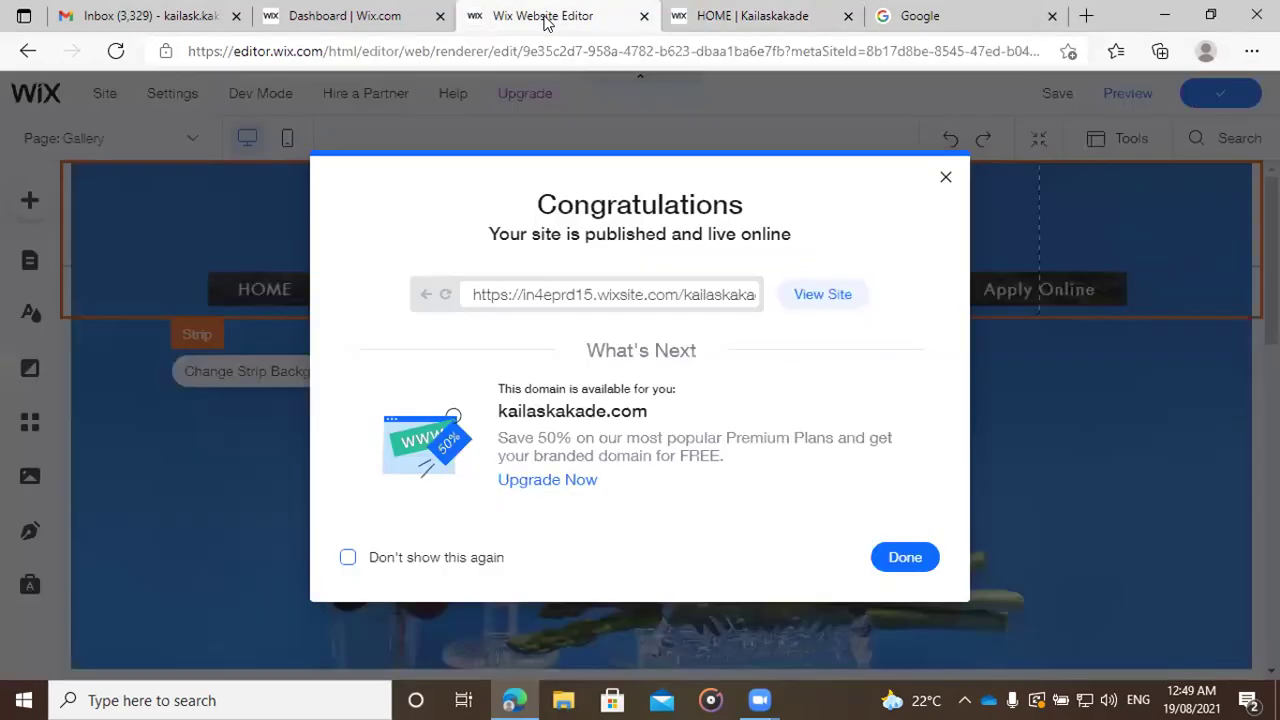
click(945, 177)
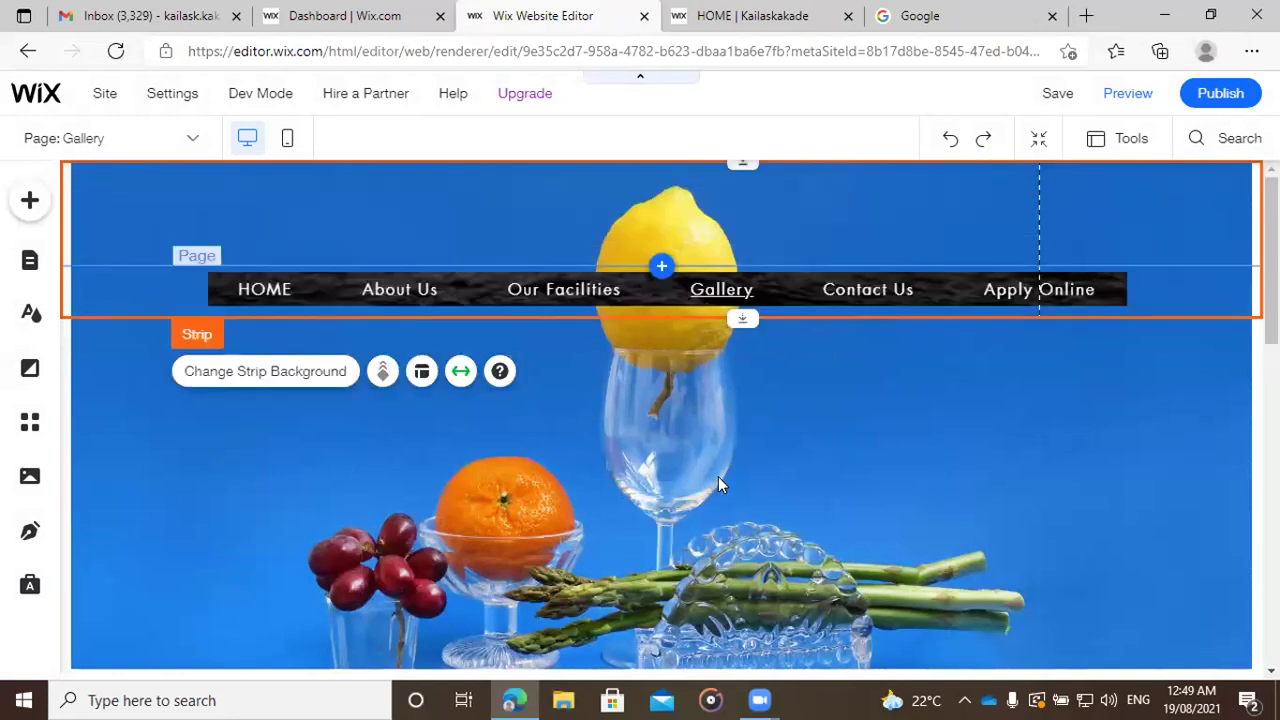
Step: Set the Gallery page's background to the light yellow theme color #FFEEA6
click(655, 471)
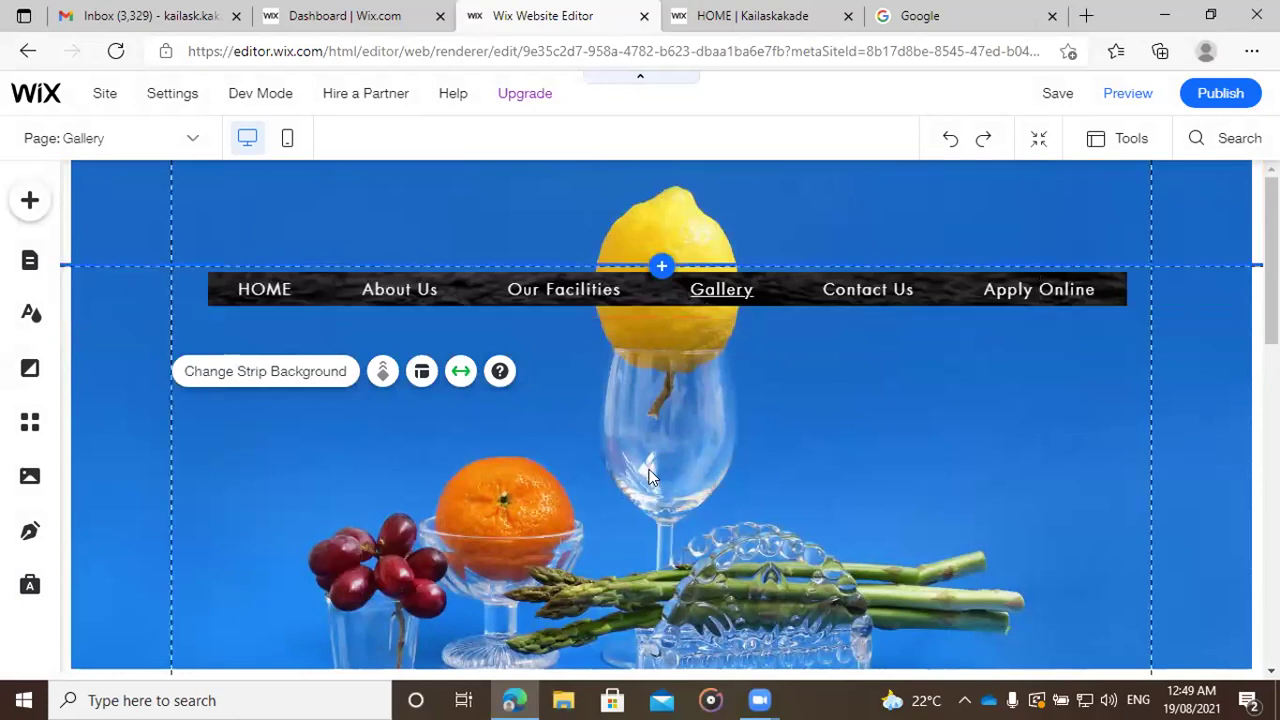
drag(485, 488, 545, 512)
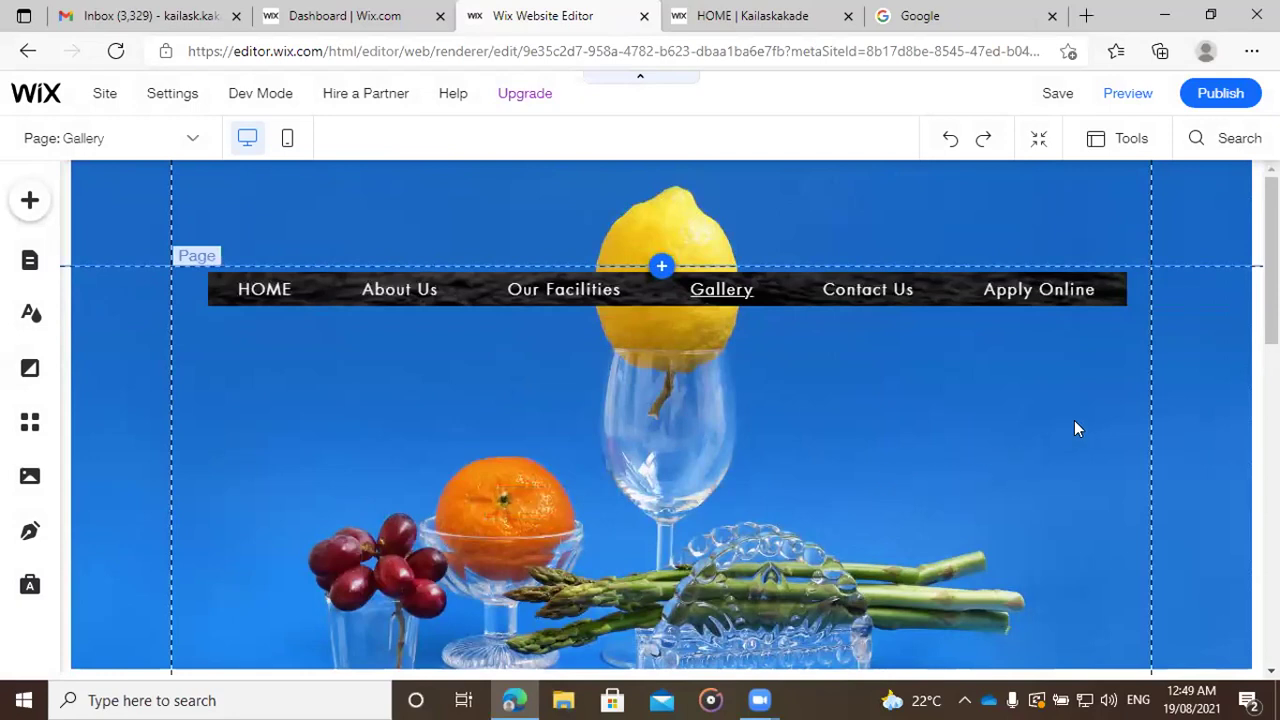
right_click(1147, 402)
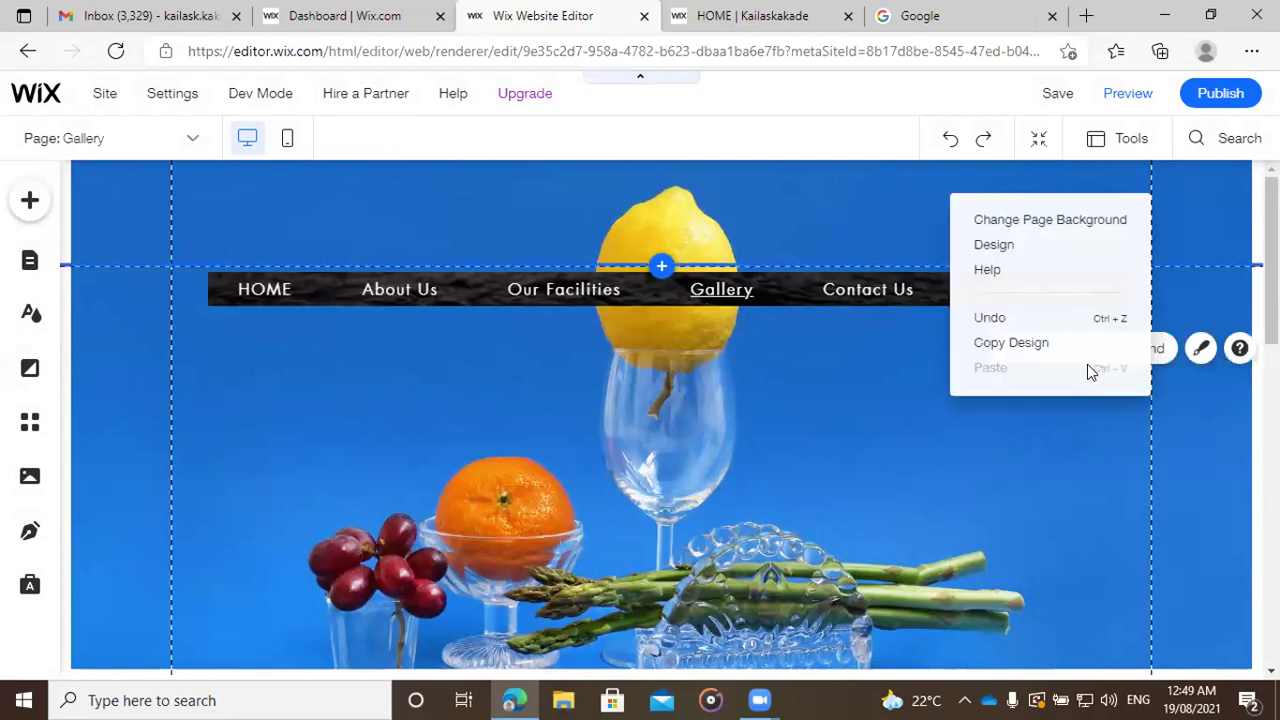
click(985, 429)
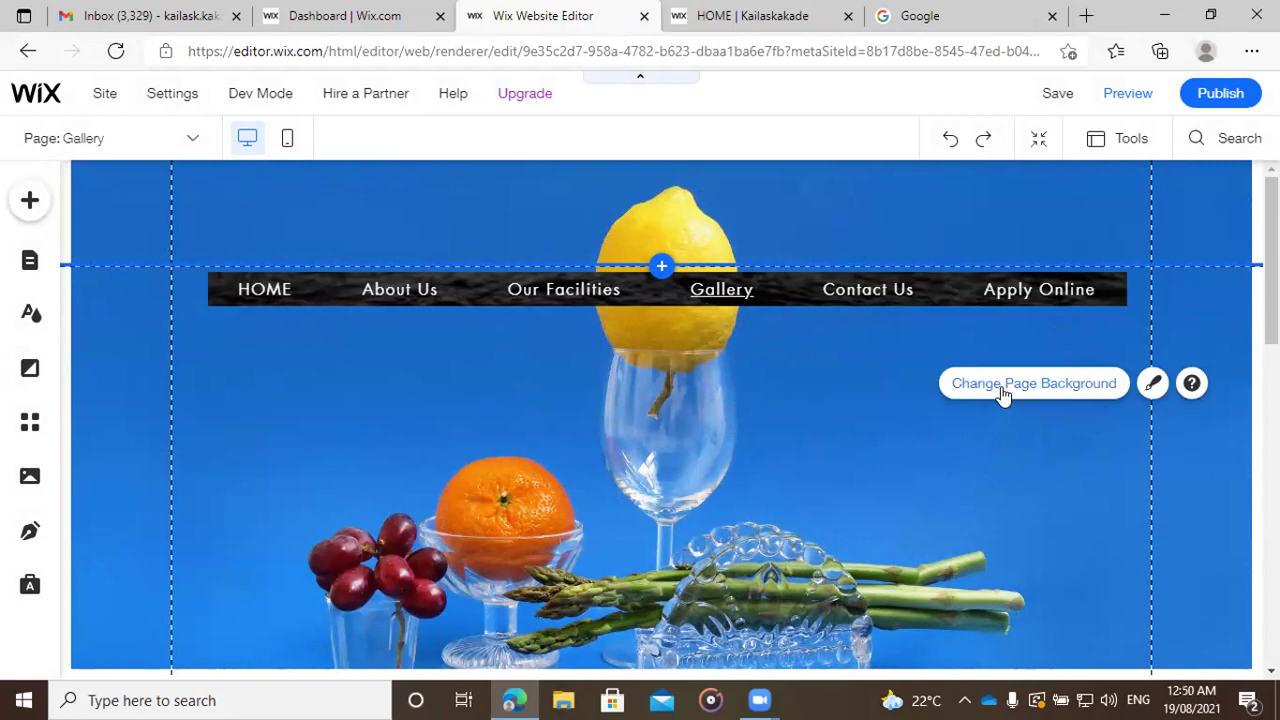
click(1003, 392)
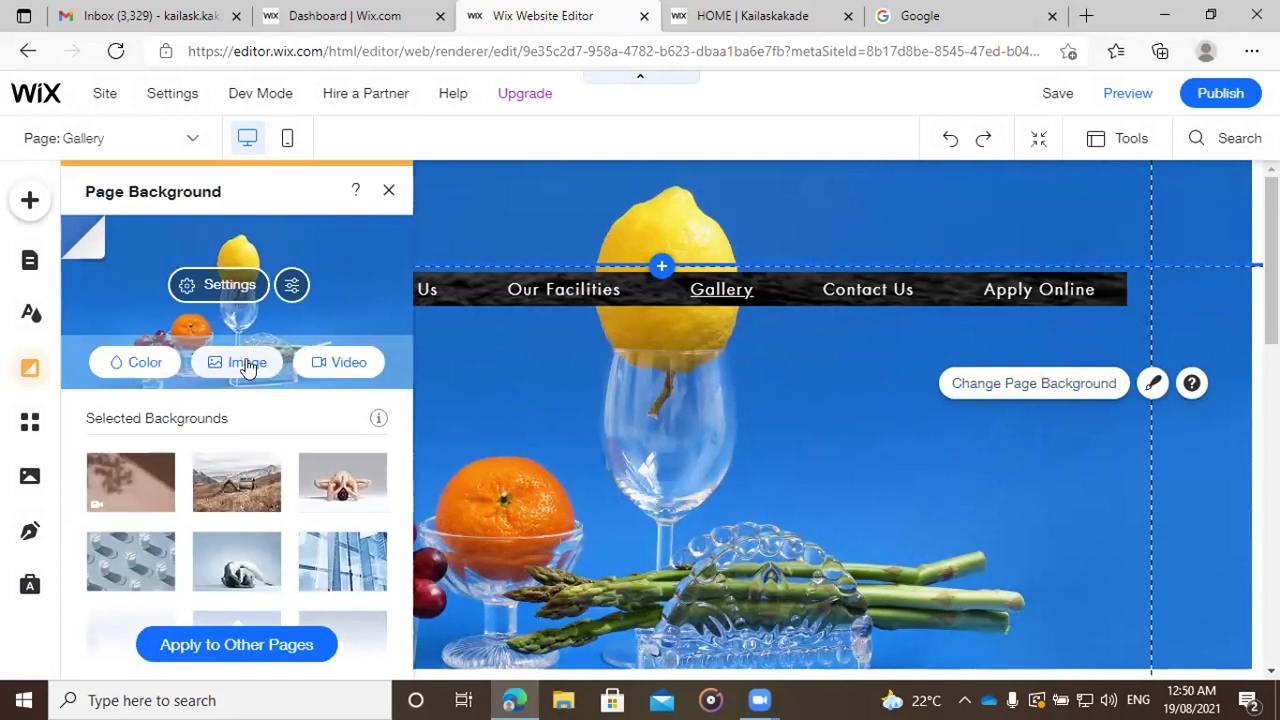
click(148, 362)
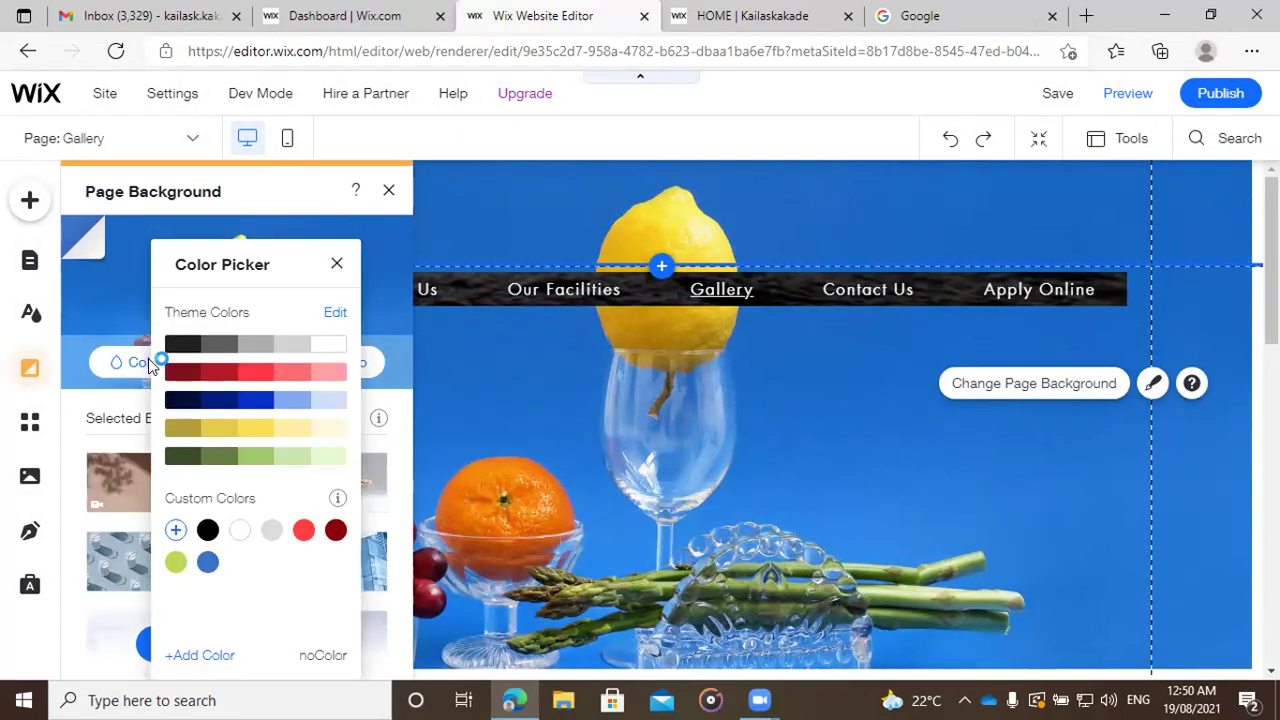
click(221, 430)
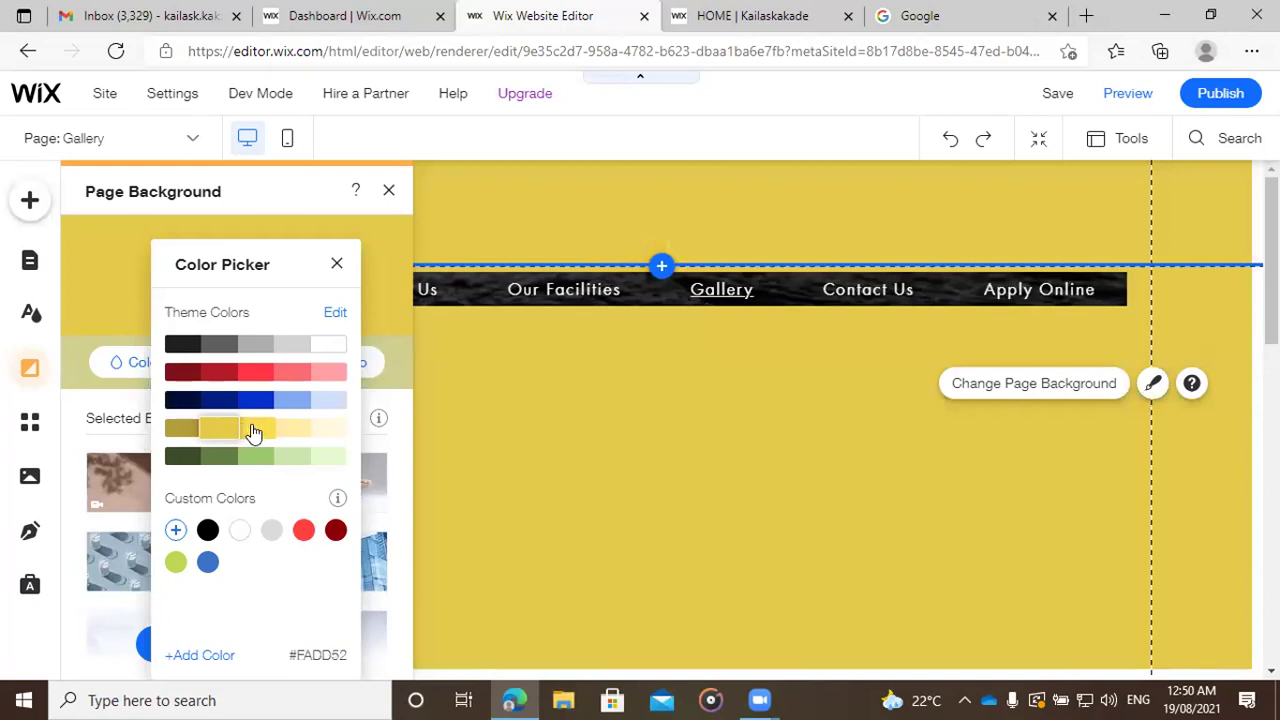
click(253, 432)
click(289, 430)
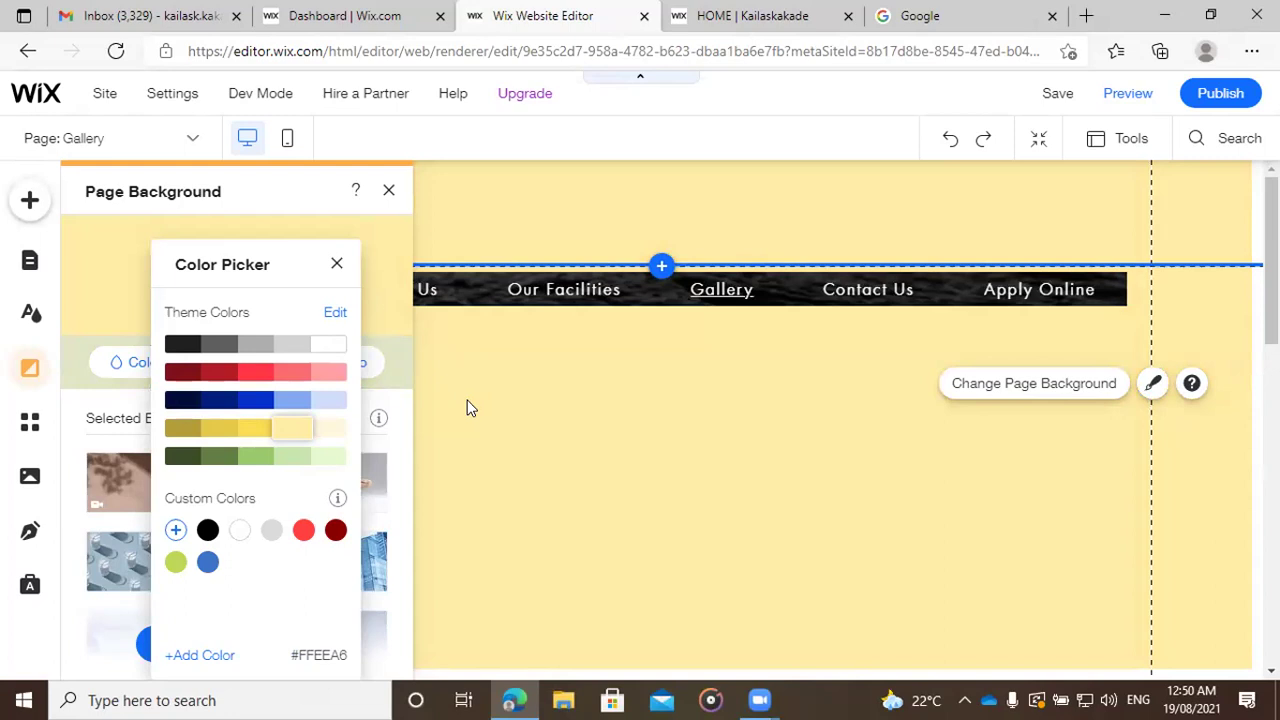
click(337, 265)
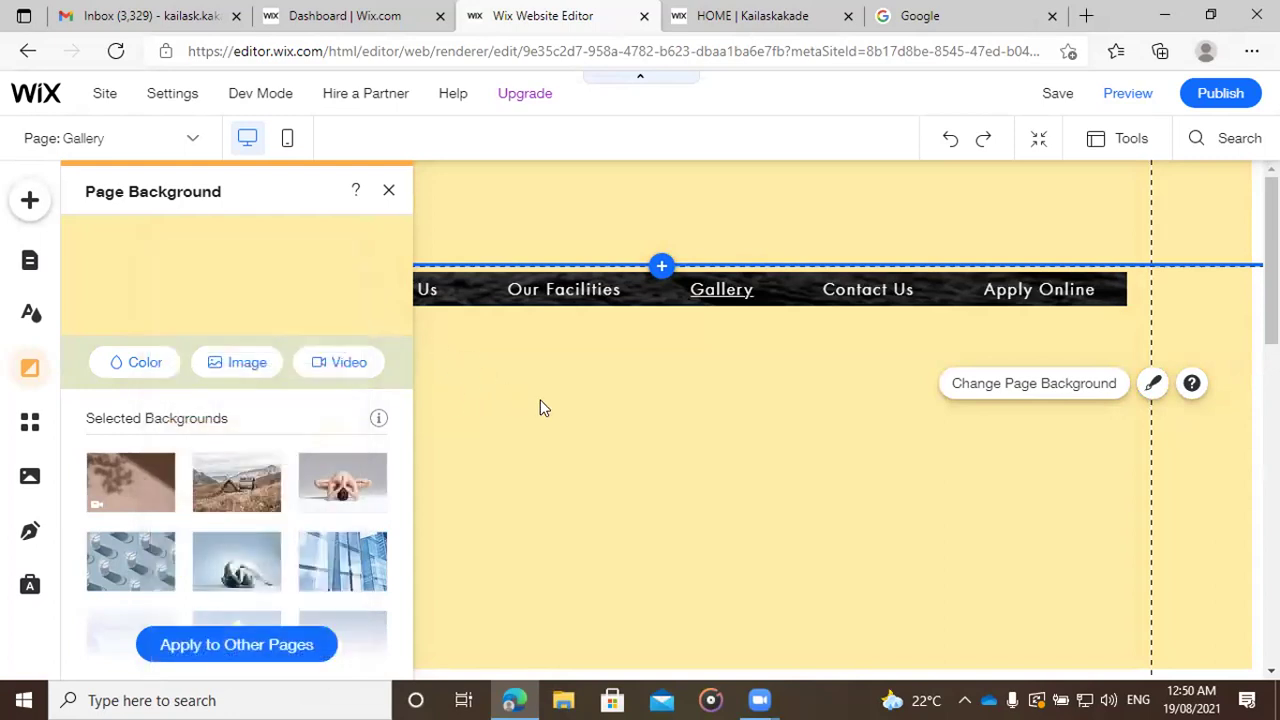
click(388, 192)
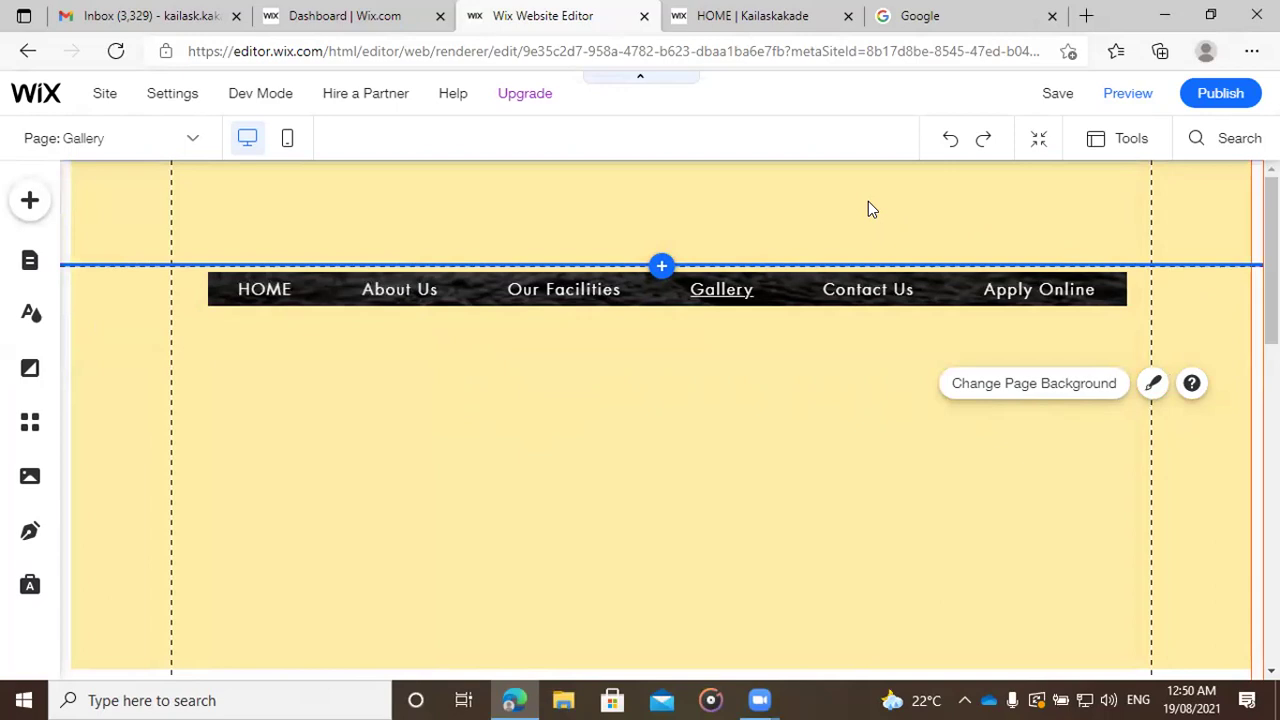
click(491, 197)
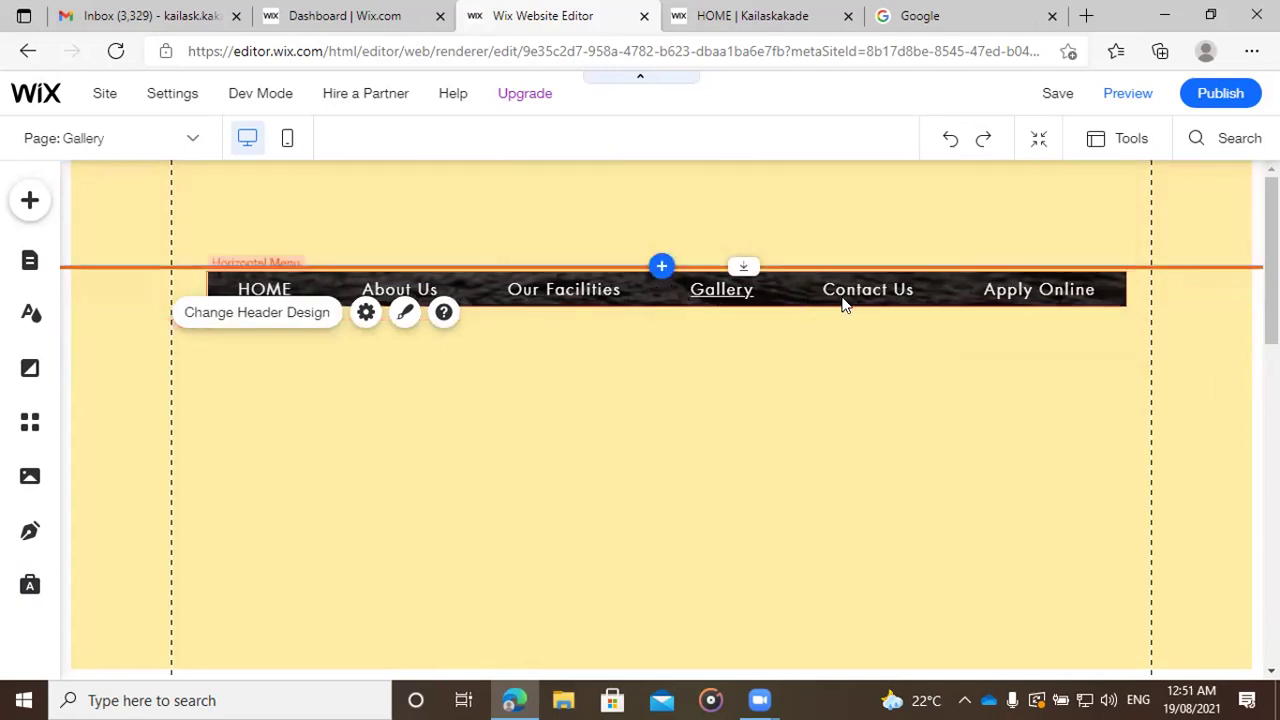
click(1003, 289)
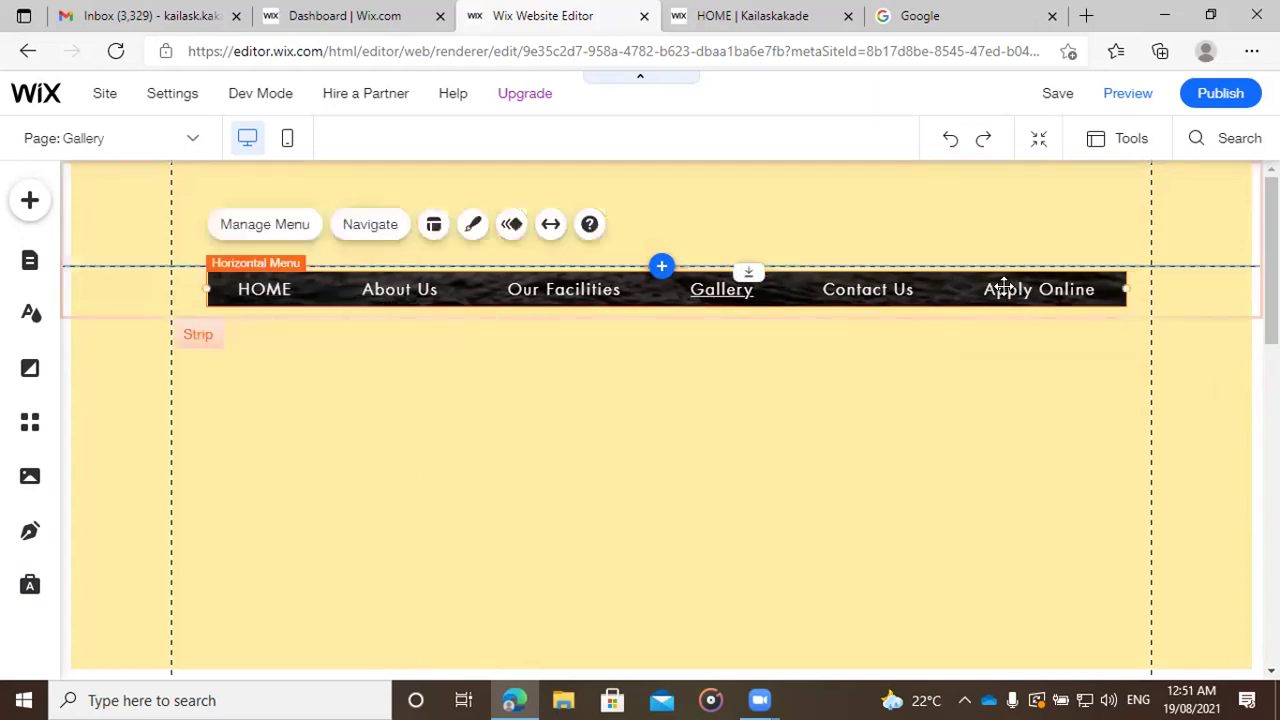
click(946, 398)
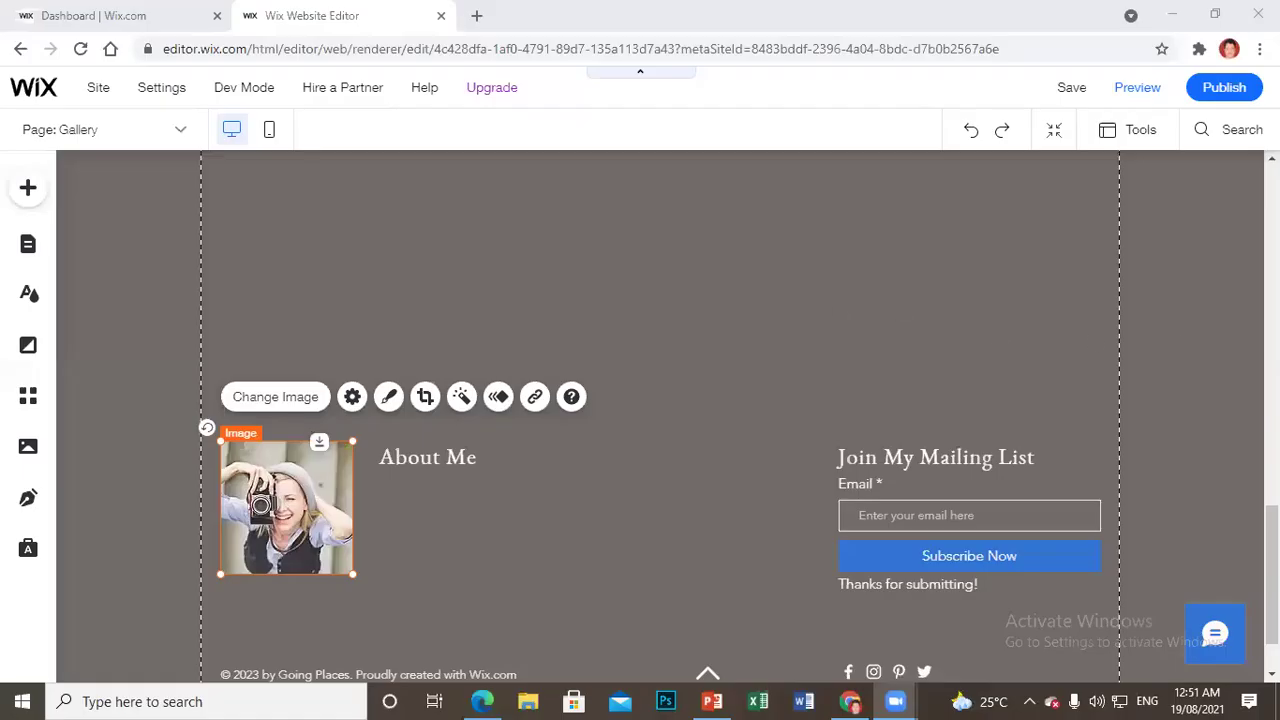
Step: Open the About page from the site's page list and examine its page options
scroll(660, 415, up, 1)
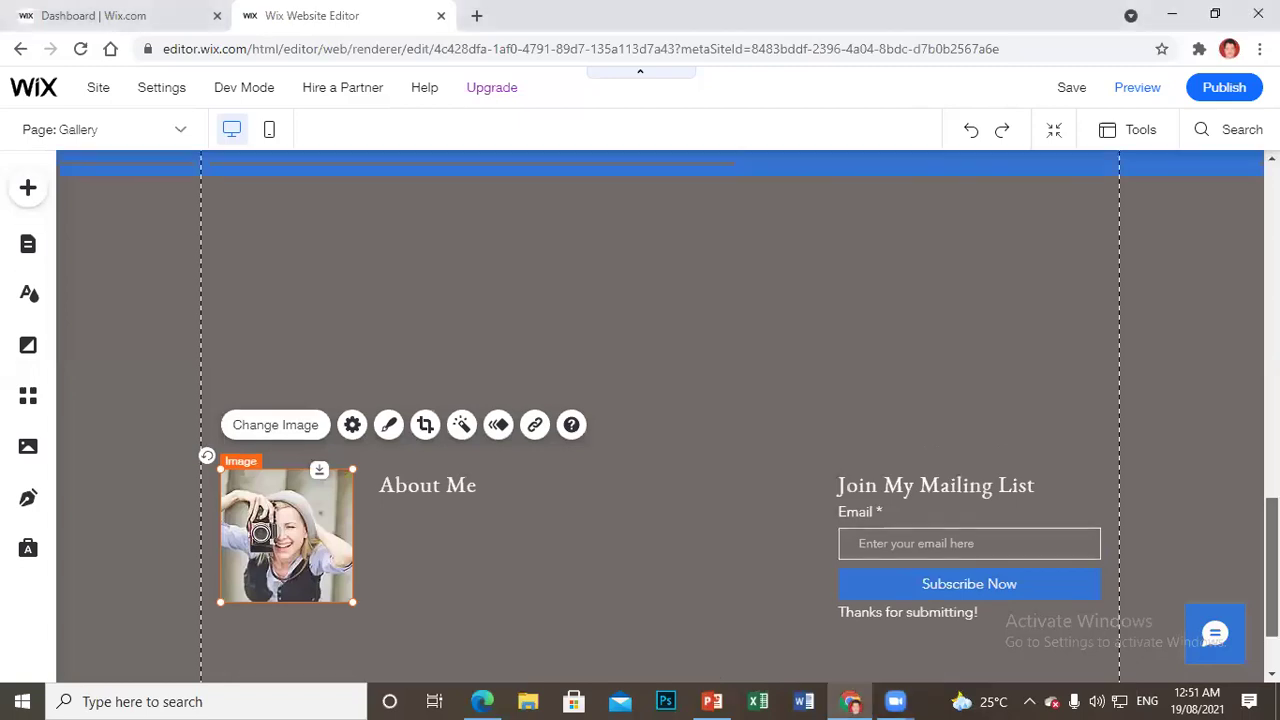
scroll(660, 415, up, 5)
scroll(285, 378, up, 2)
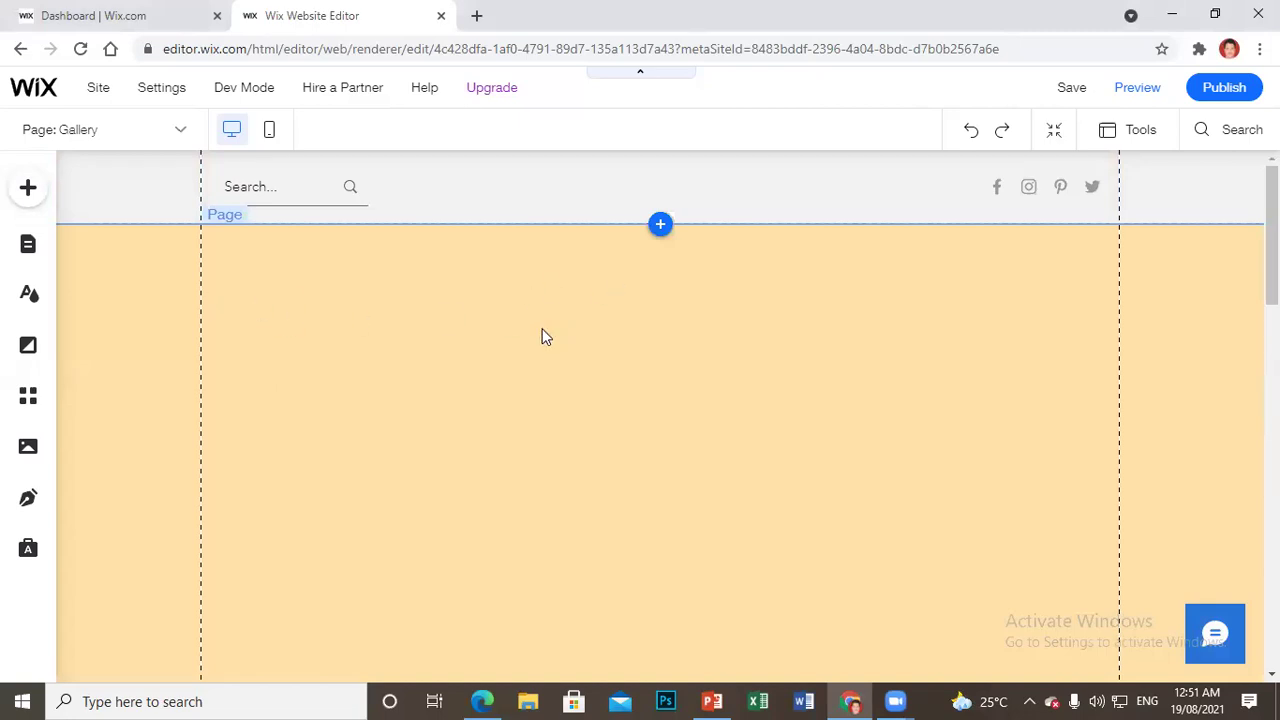
click(152, 250)
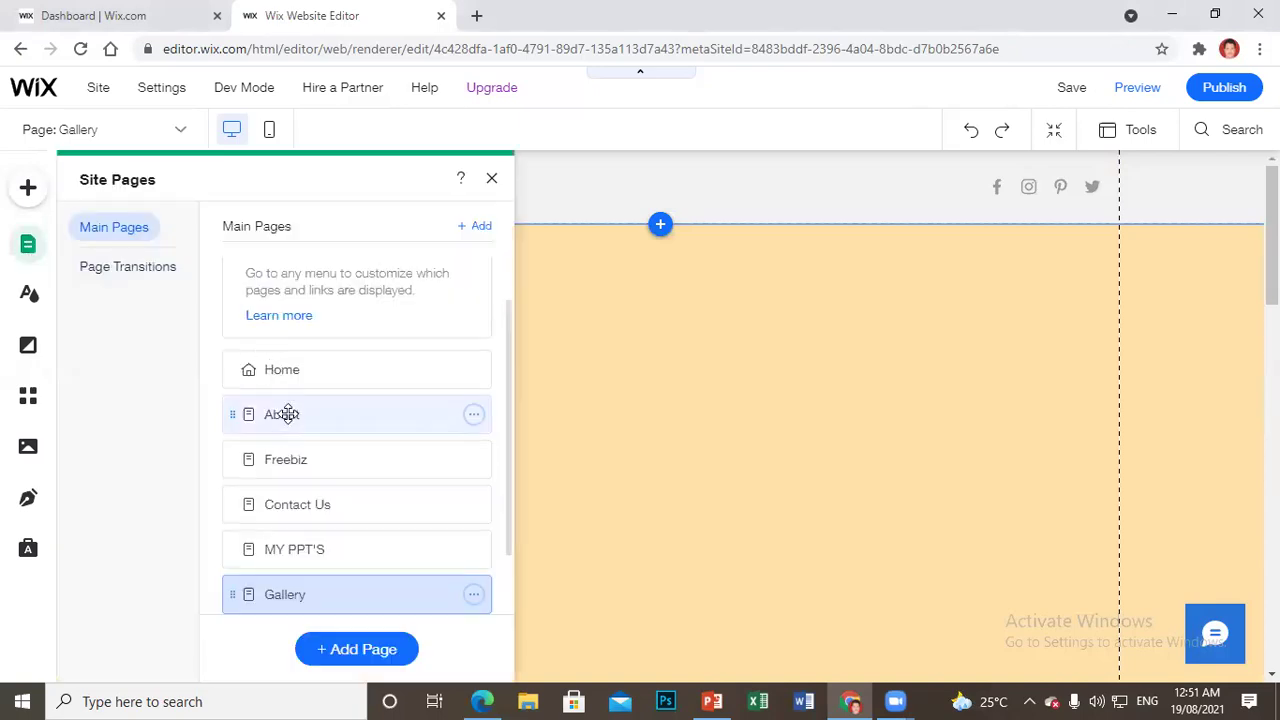
click(473, 414)
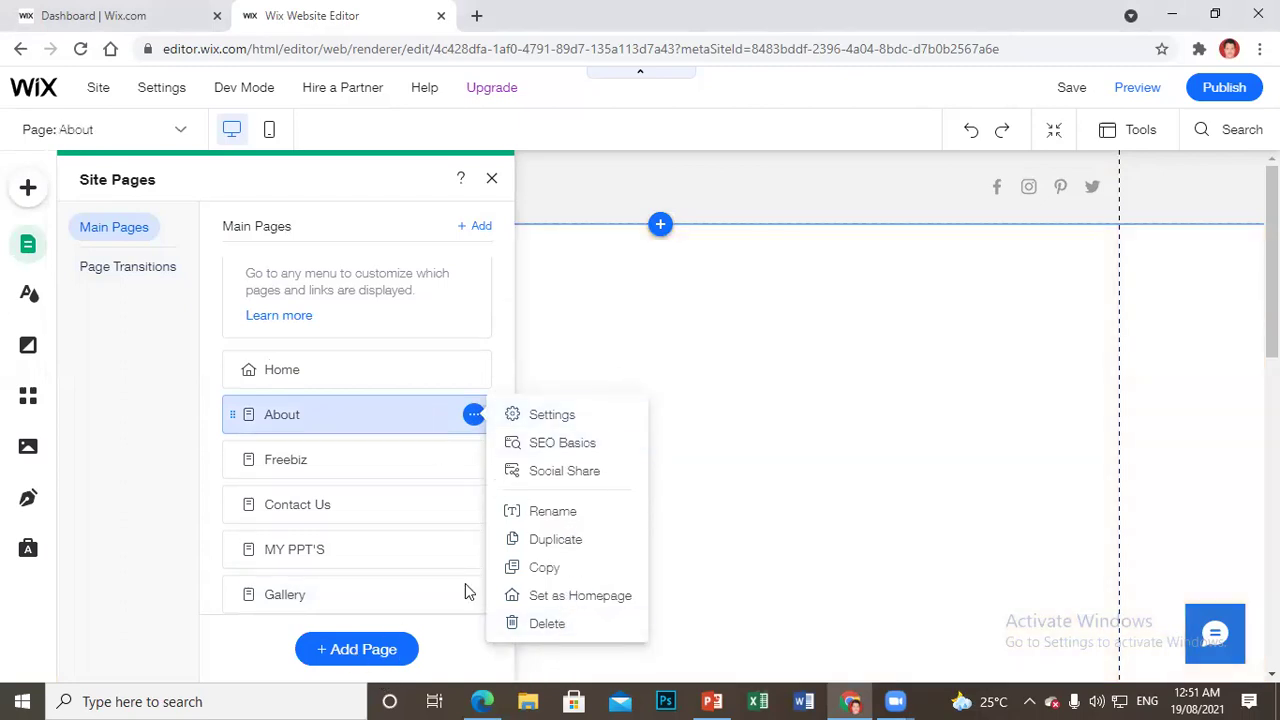
click(536, 424)
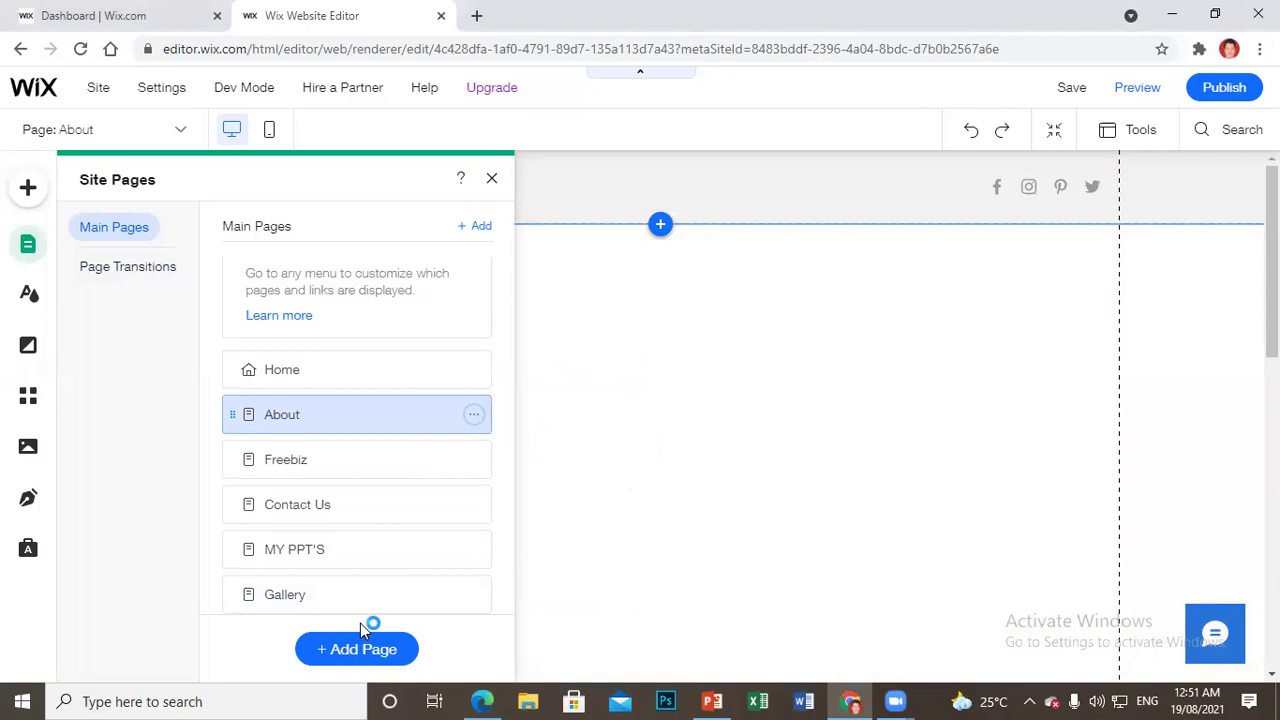
click(470, 424)
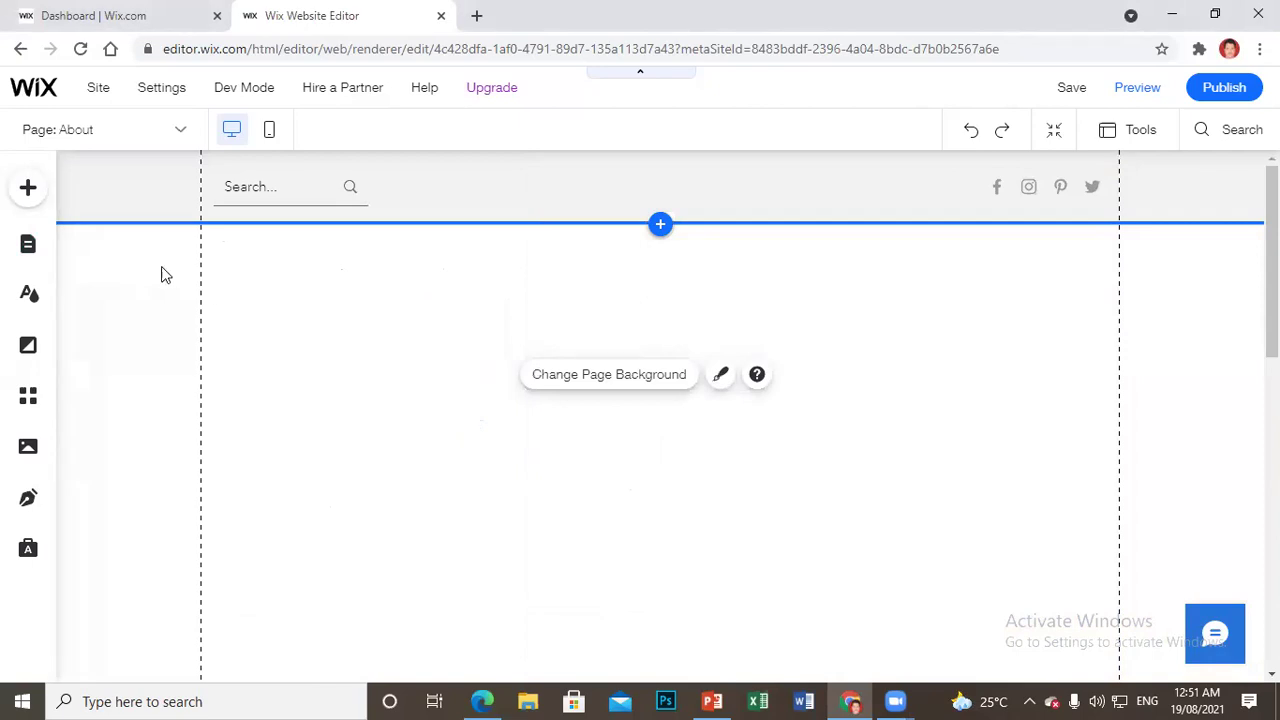
click(30, 248)
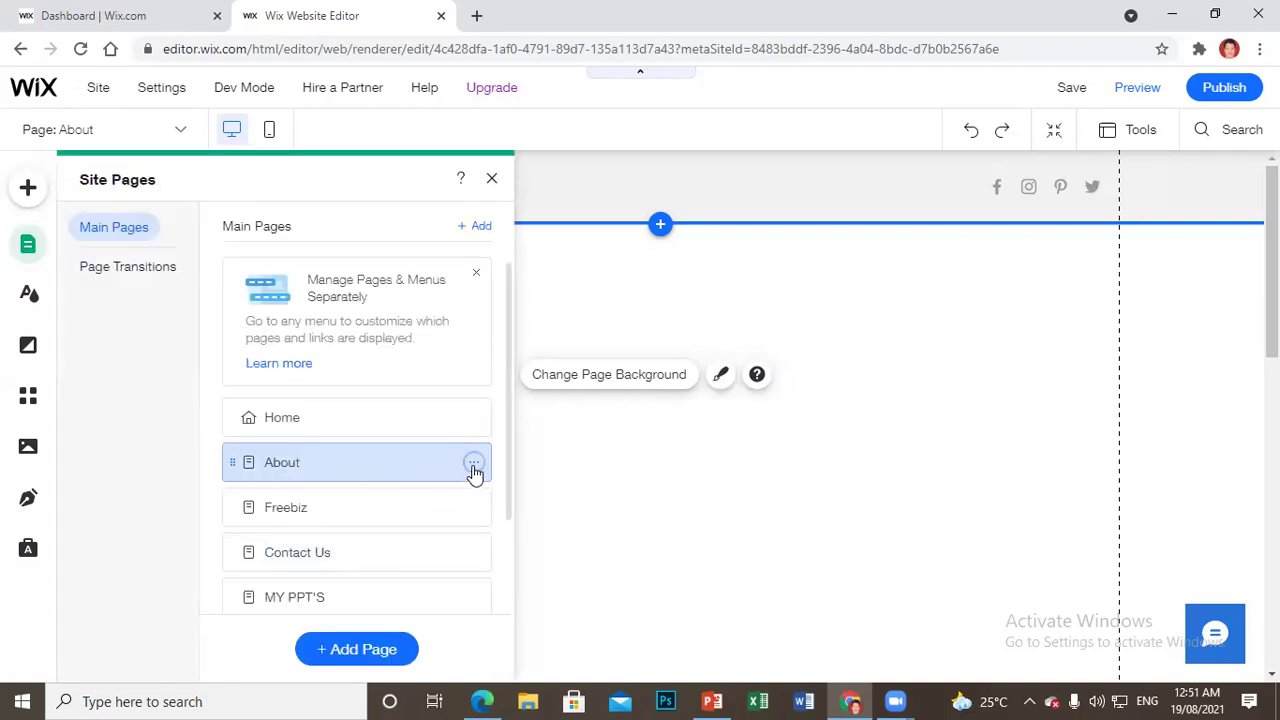
click(474, 465)
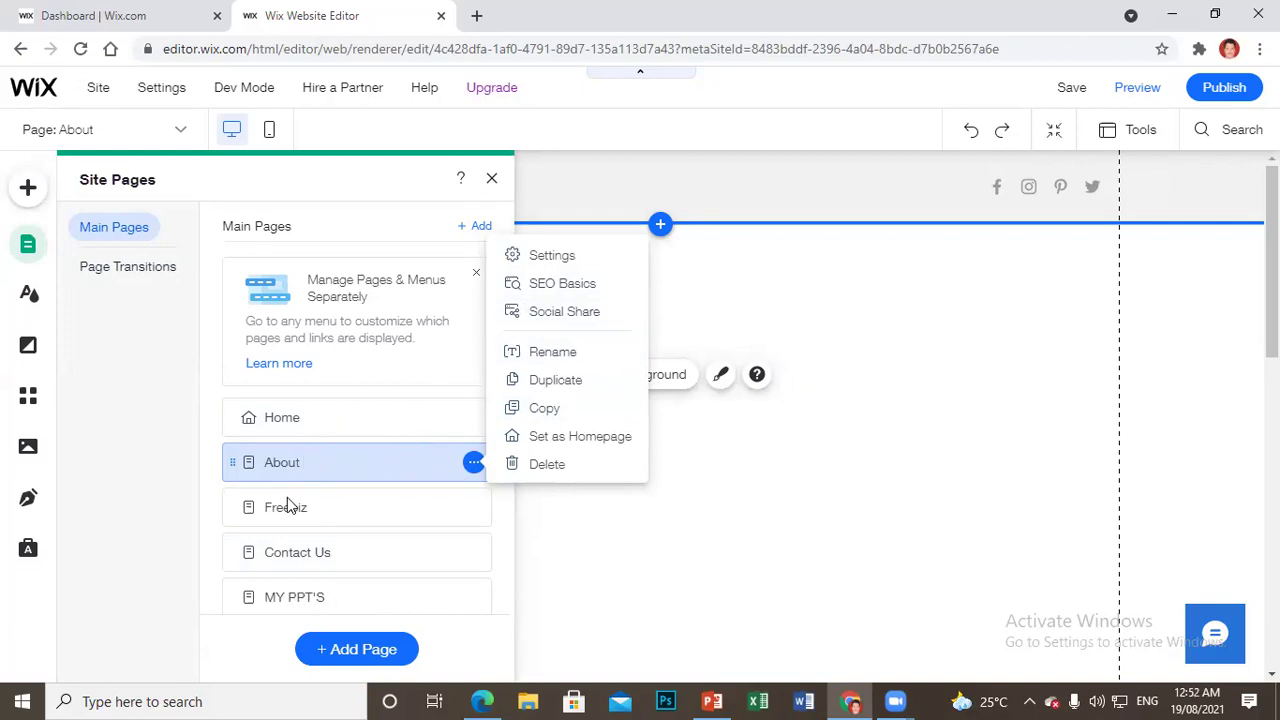
click(495, 514)
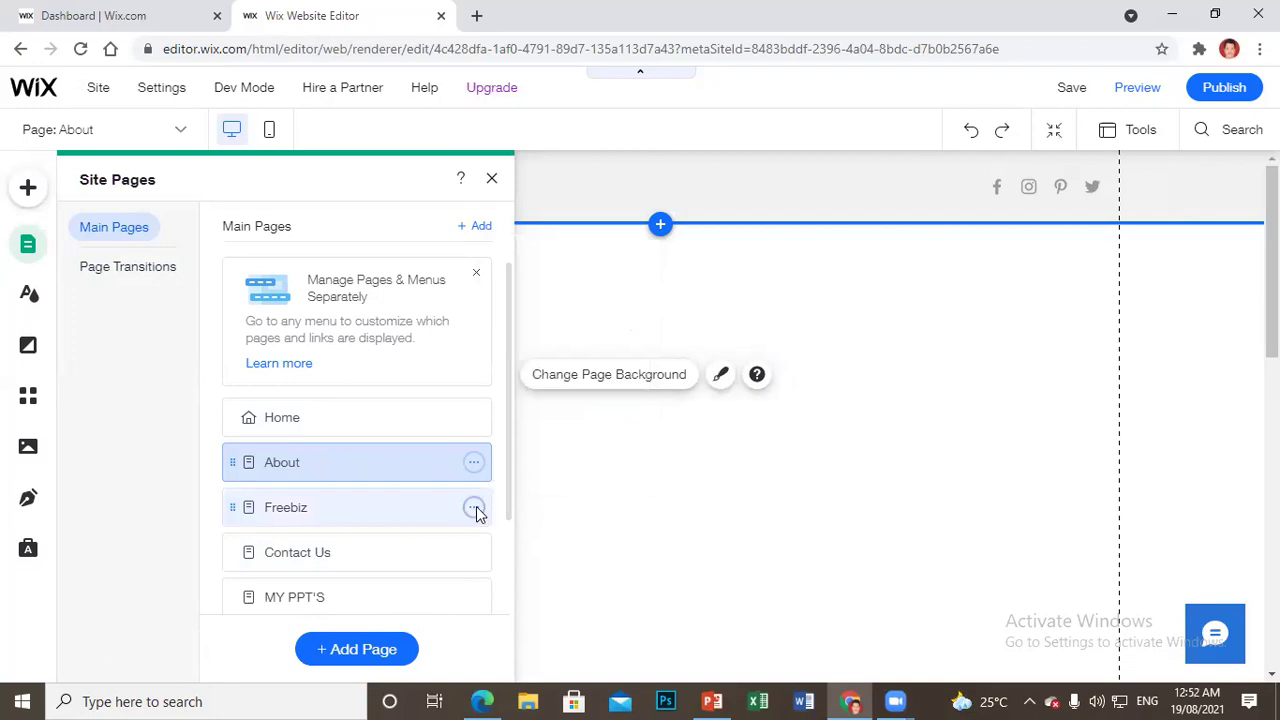
Step: Open the Freebiz page and delete its Travel heading
click(474, 508)
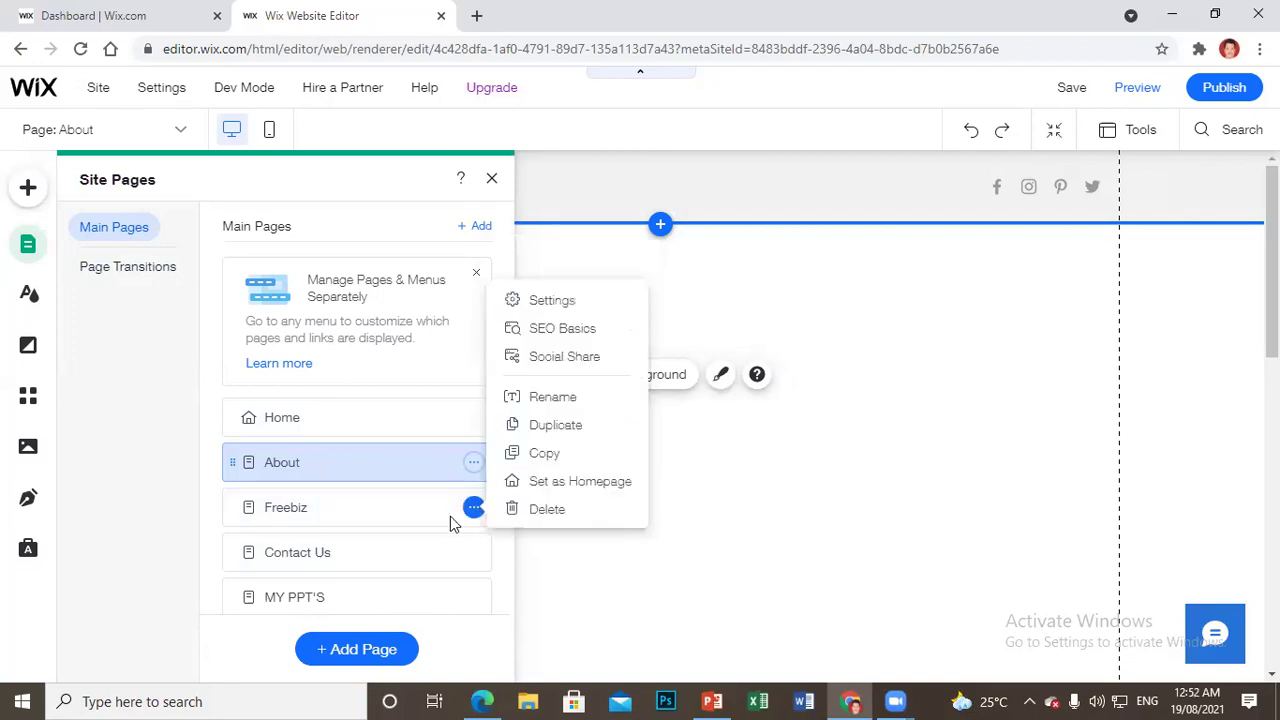
click(386, 514)
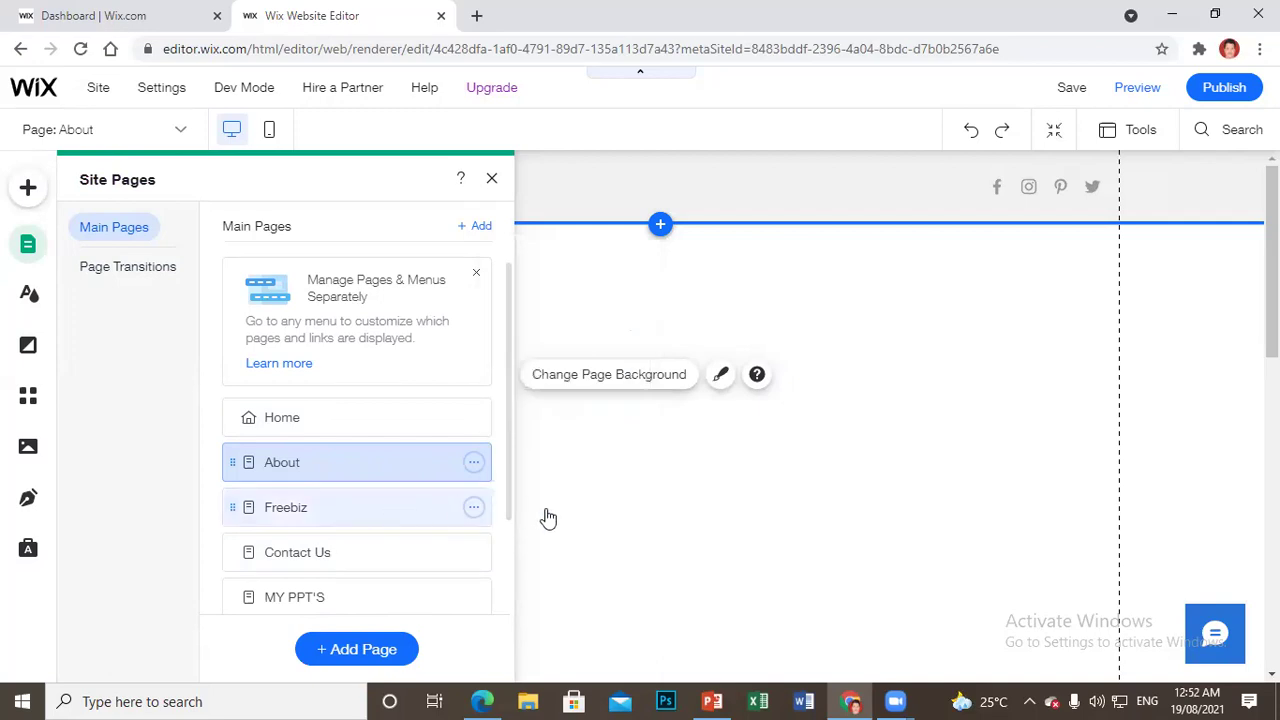
click(463, 515)
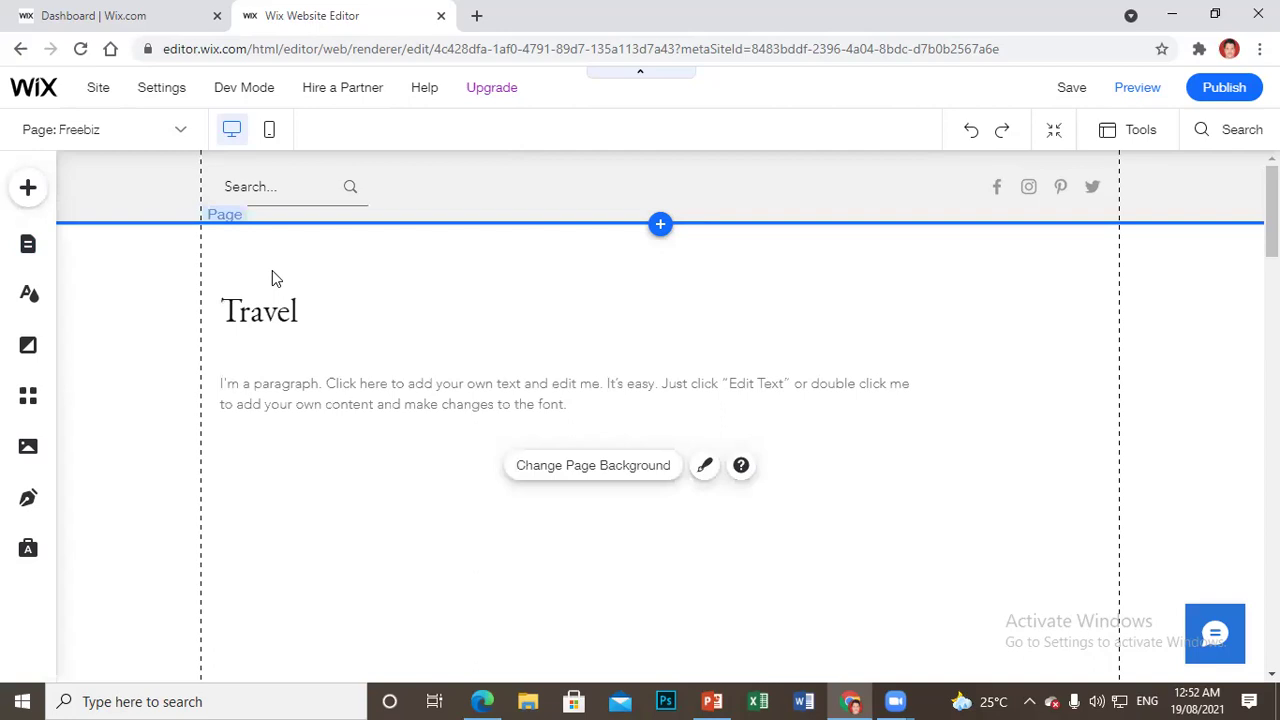
click(240, 325)
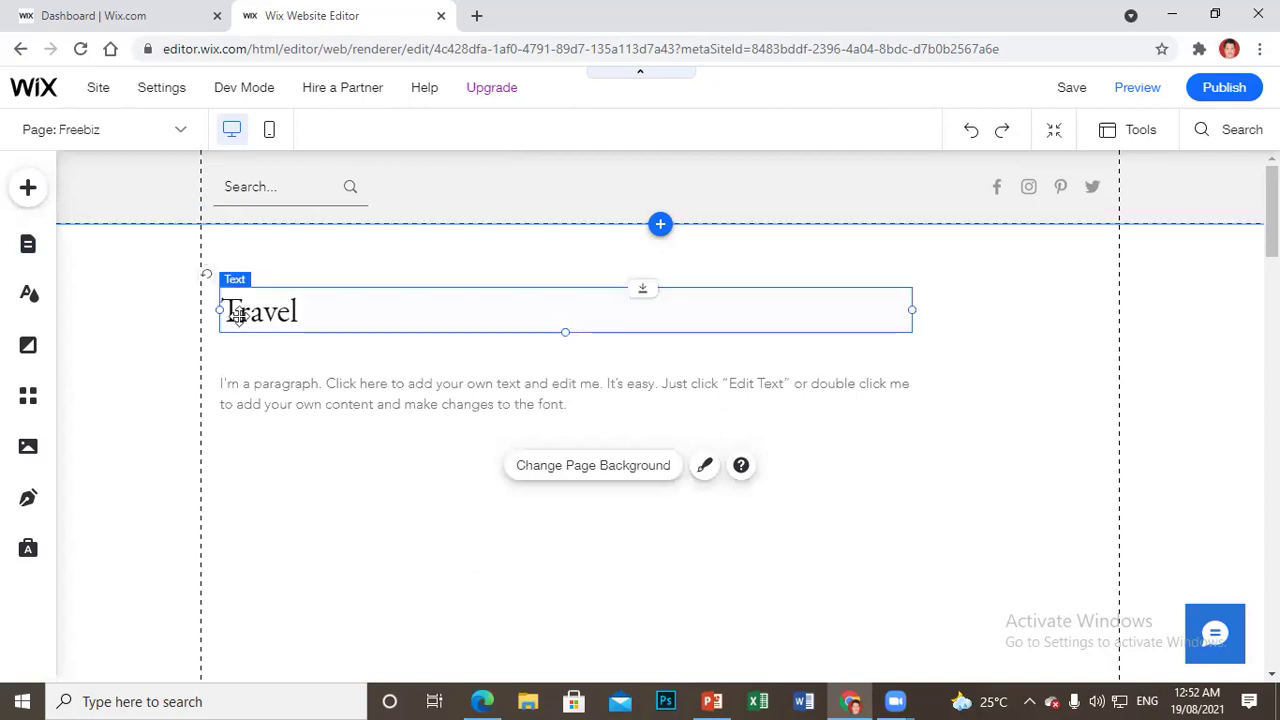
key(Delete)
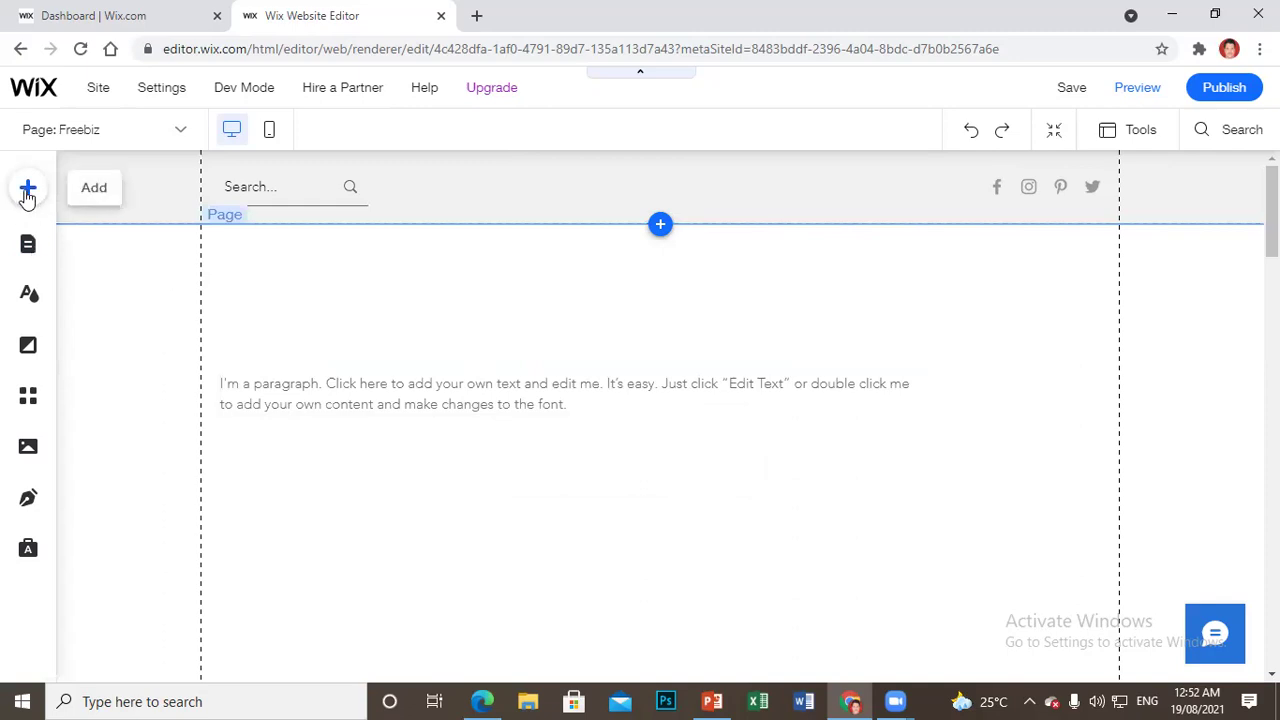
Step: Add the horizontal menu style with lines above and below the active item to the Freebiz page, placing it directly under the header
click(27, 246)
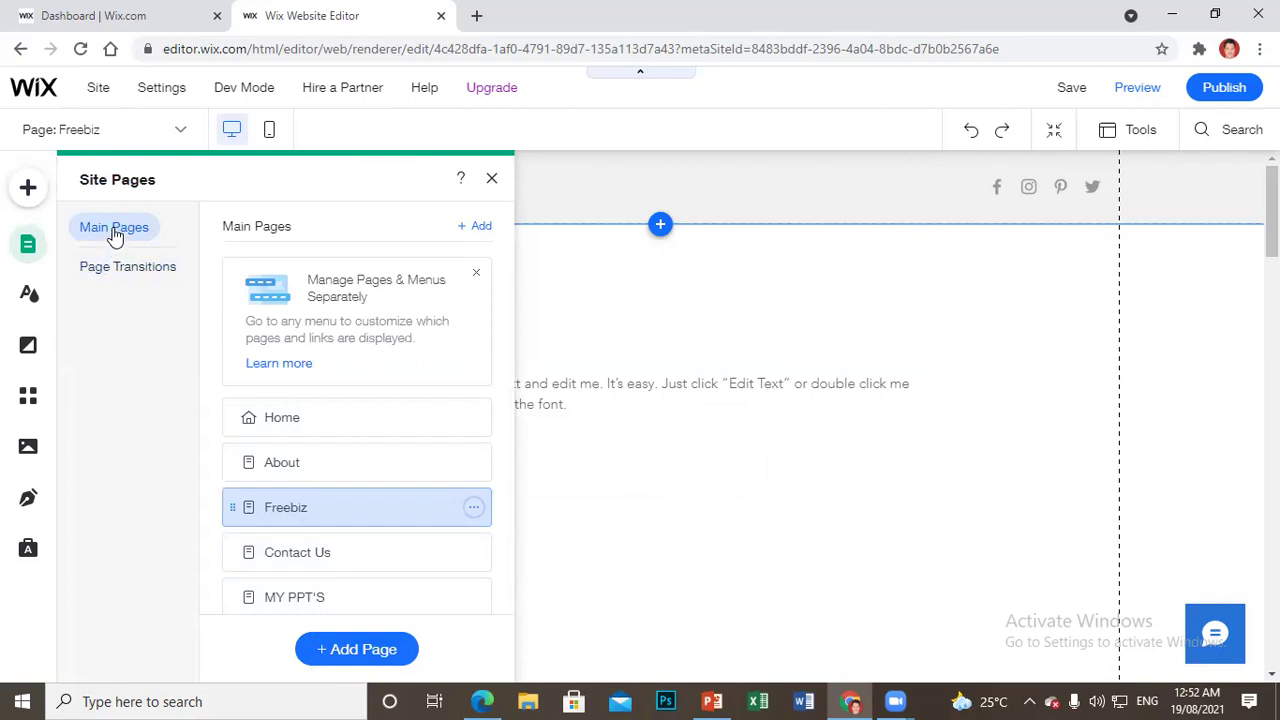
click(489, 179)
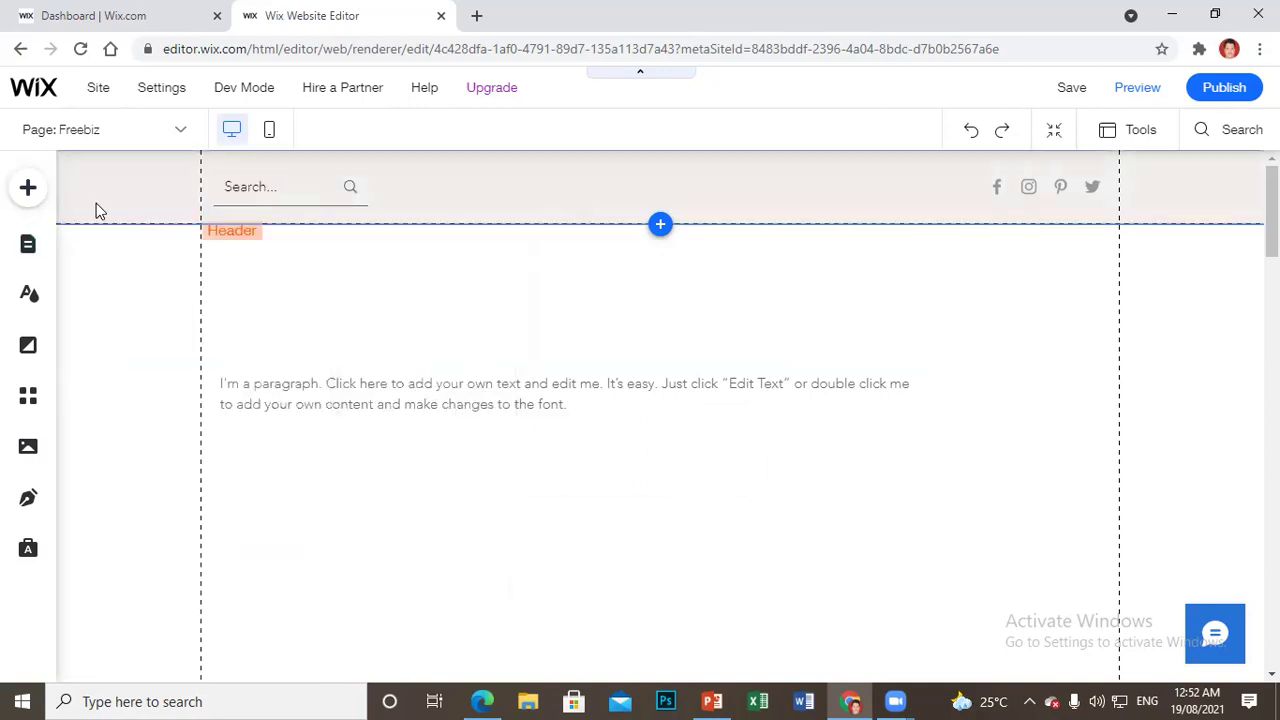
click(29, 190)
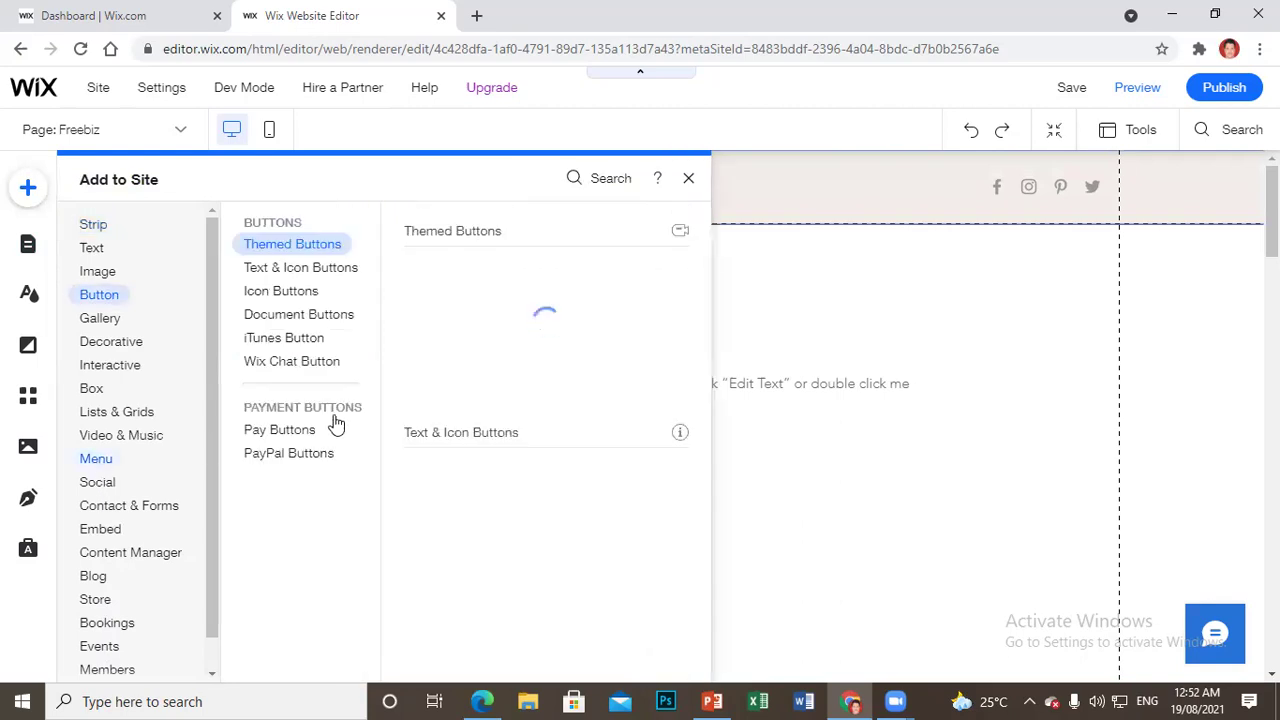
mouse_move(97, 460)
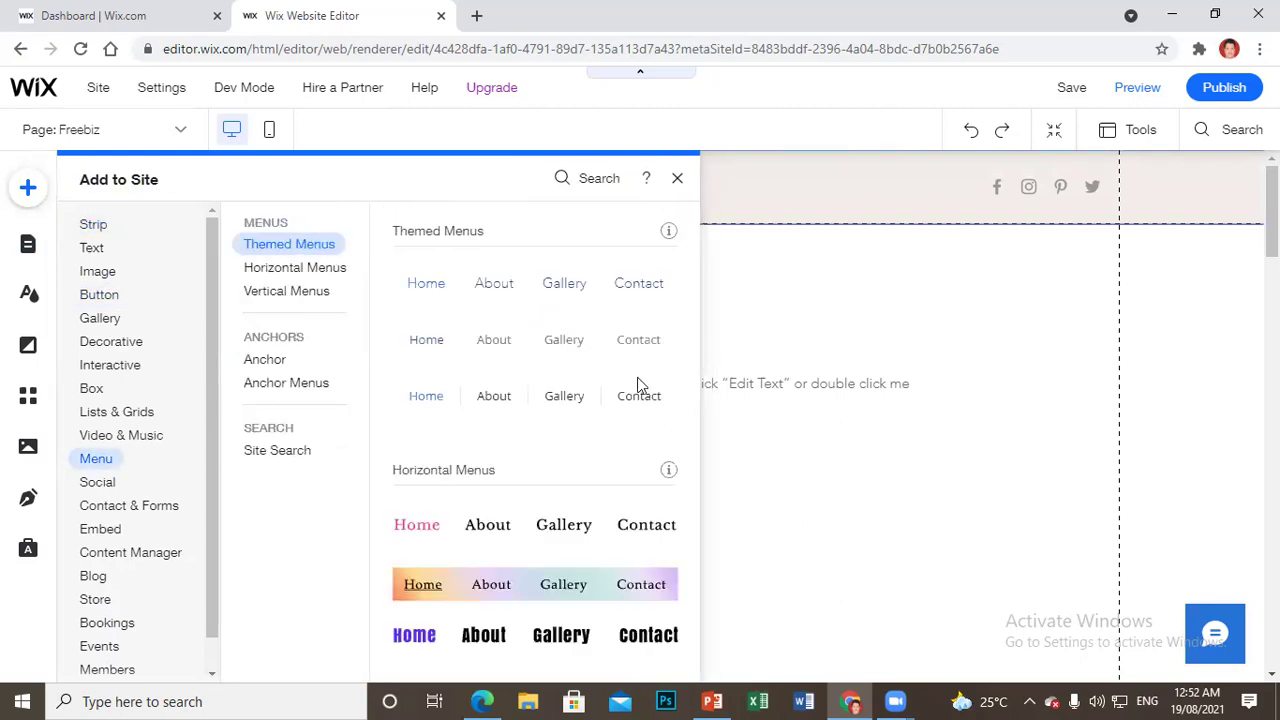
scroll(692, 335, down, 5)
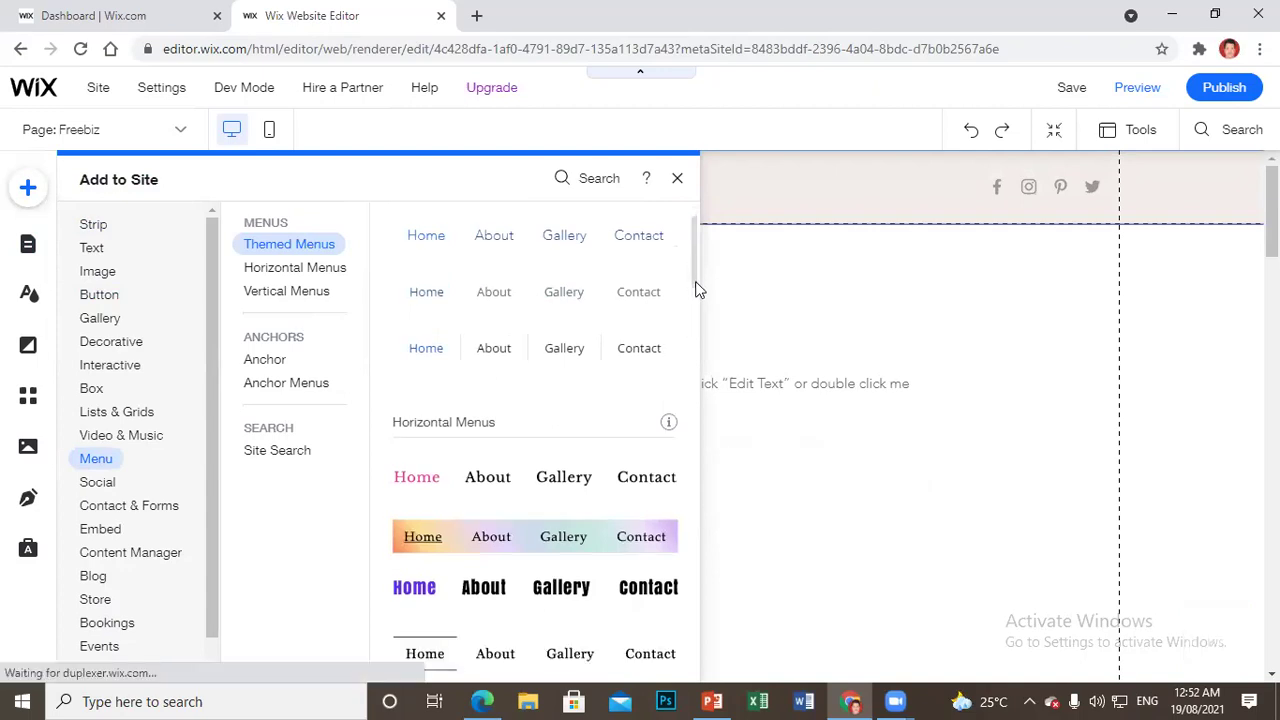
scroll(694, 357, down, 2)
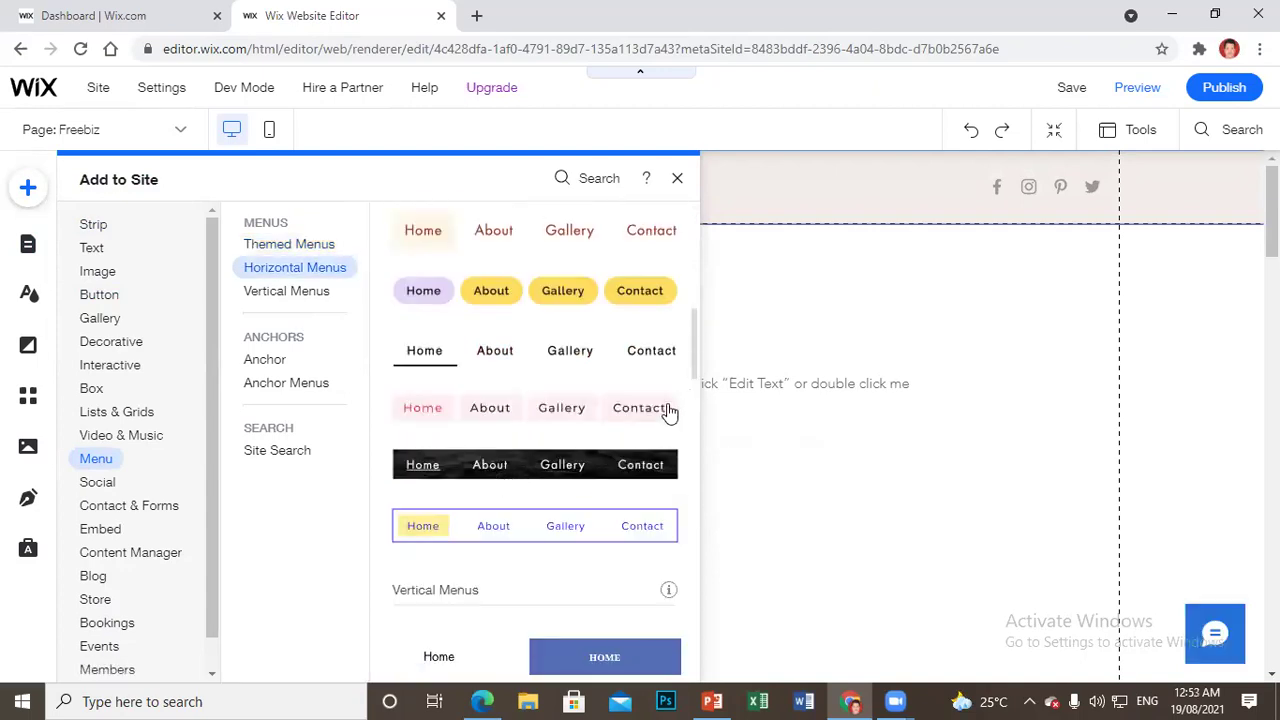
scroll(690, 390, down, 1)
scroll(690, 400, down, 2)
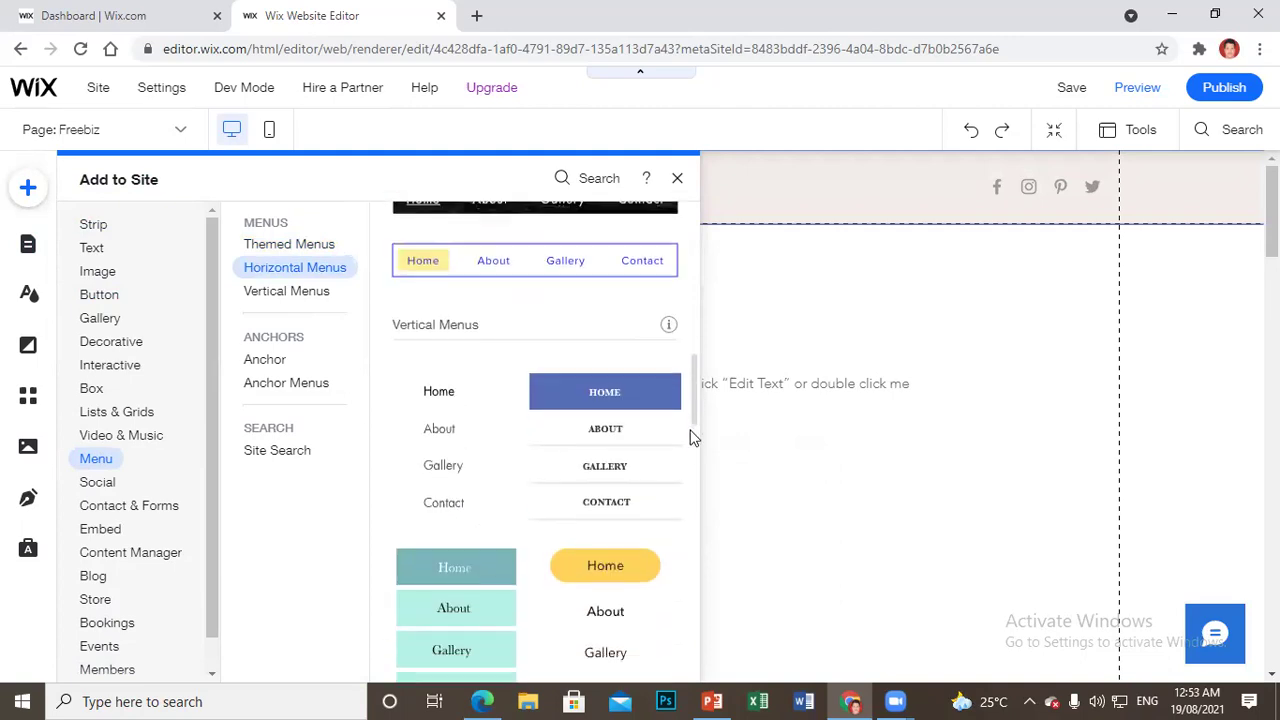
scroll(694, 457, down, 3)
scroll(697, 326, up, 5)
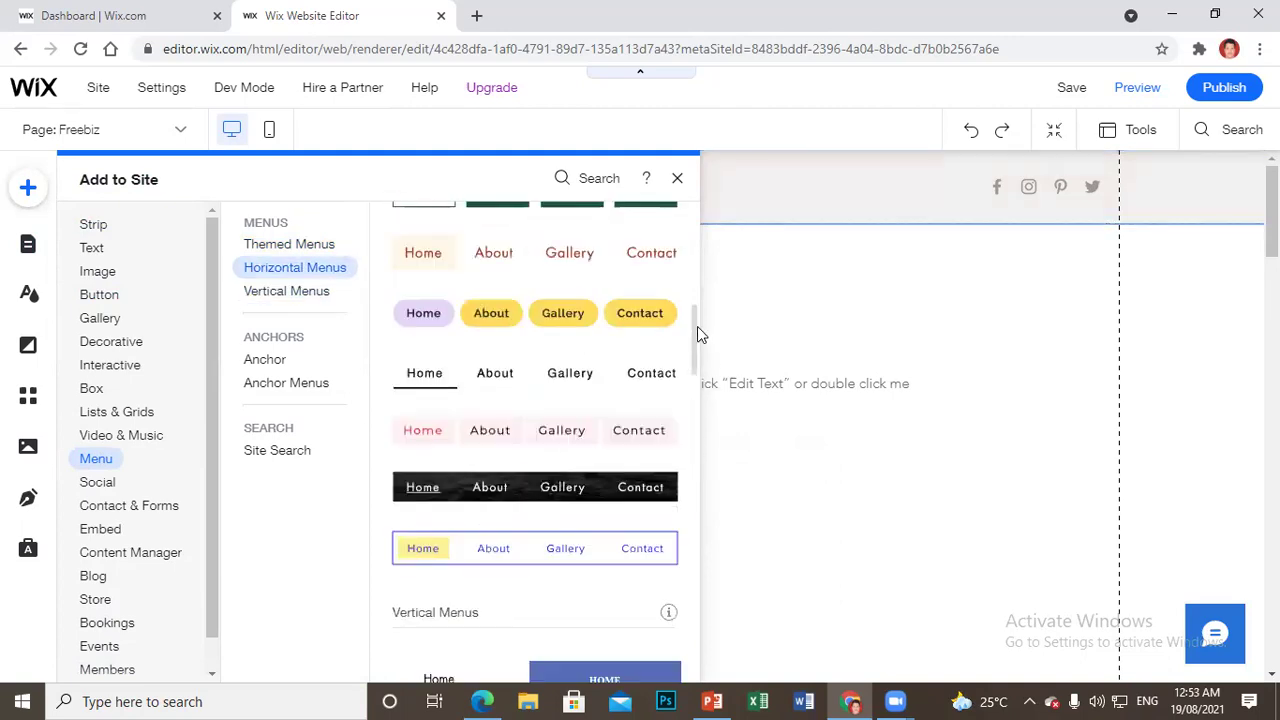
scroll(688, 293, up, 2)
scroll(686, 285, up, 2)
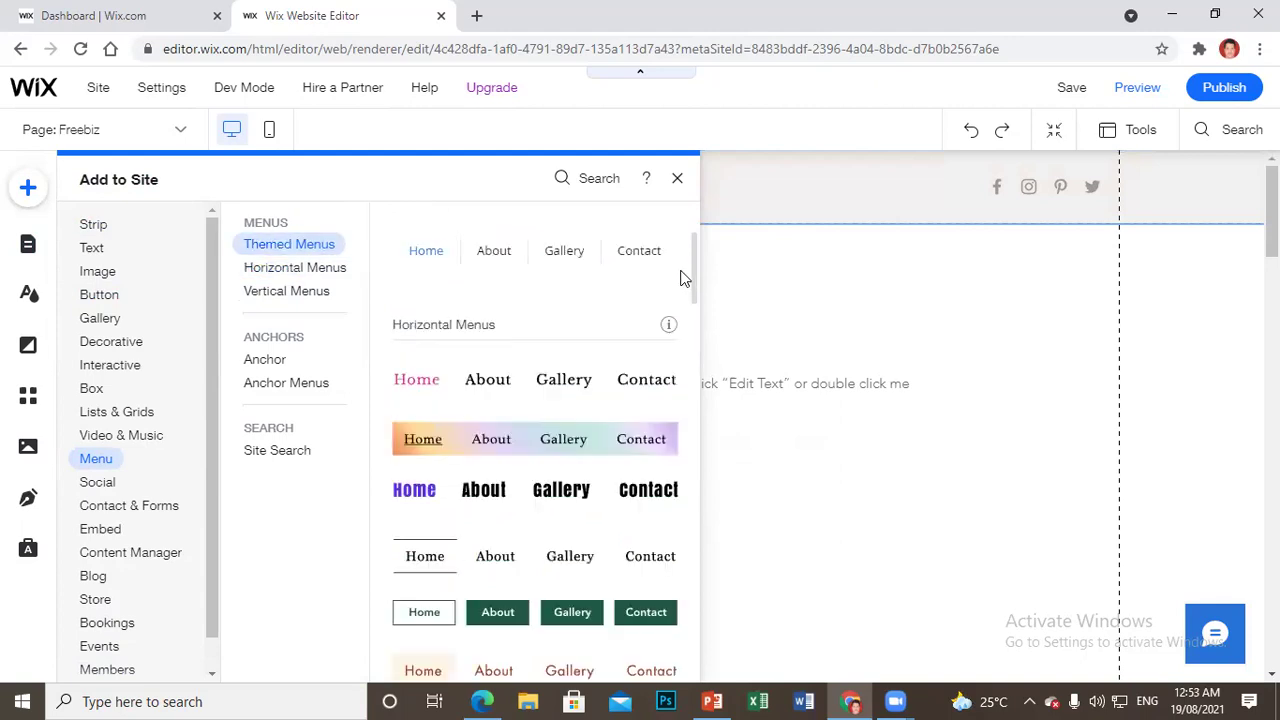
scroll(500, 320, down, 2)
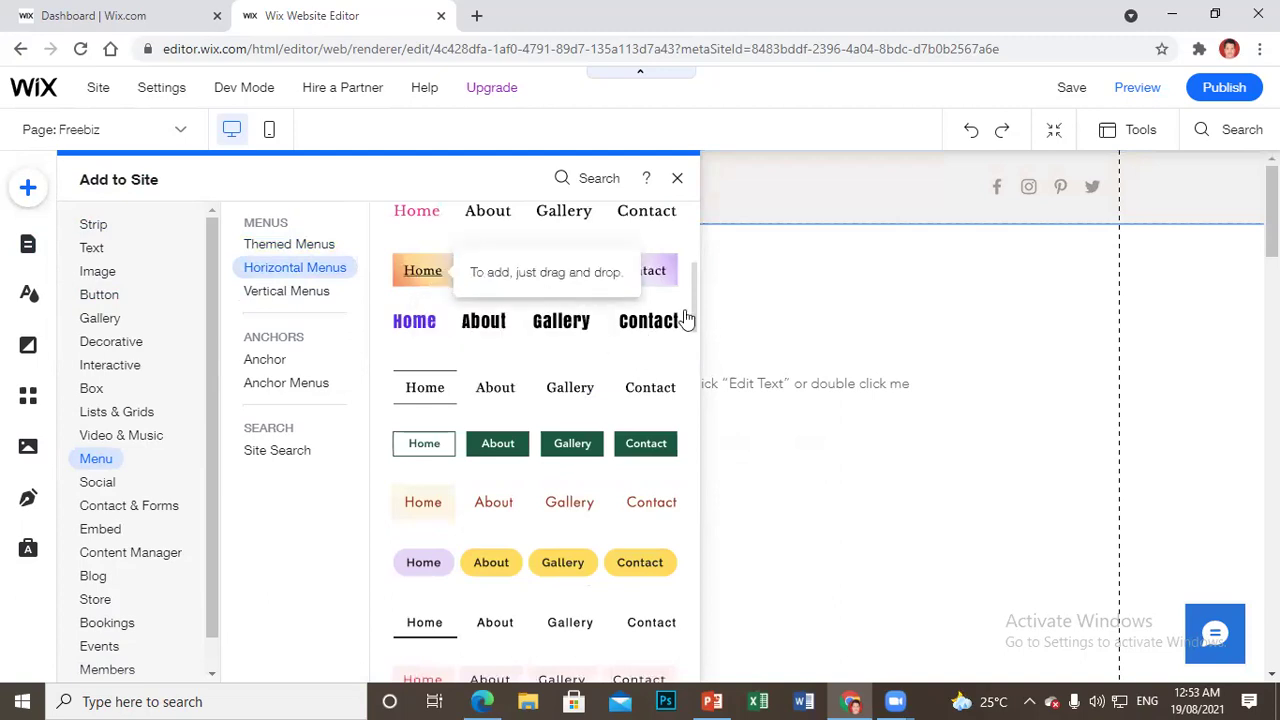
scroll(692, 268, up, 2)
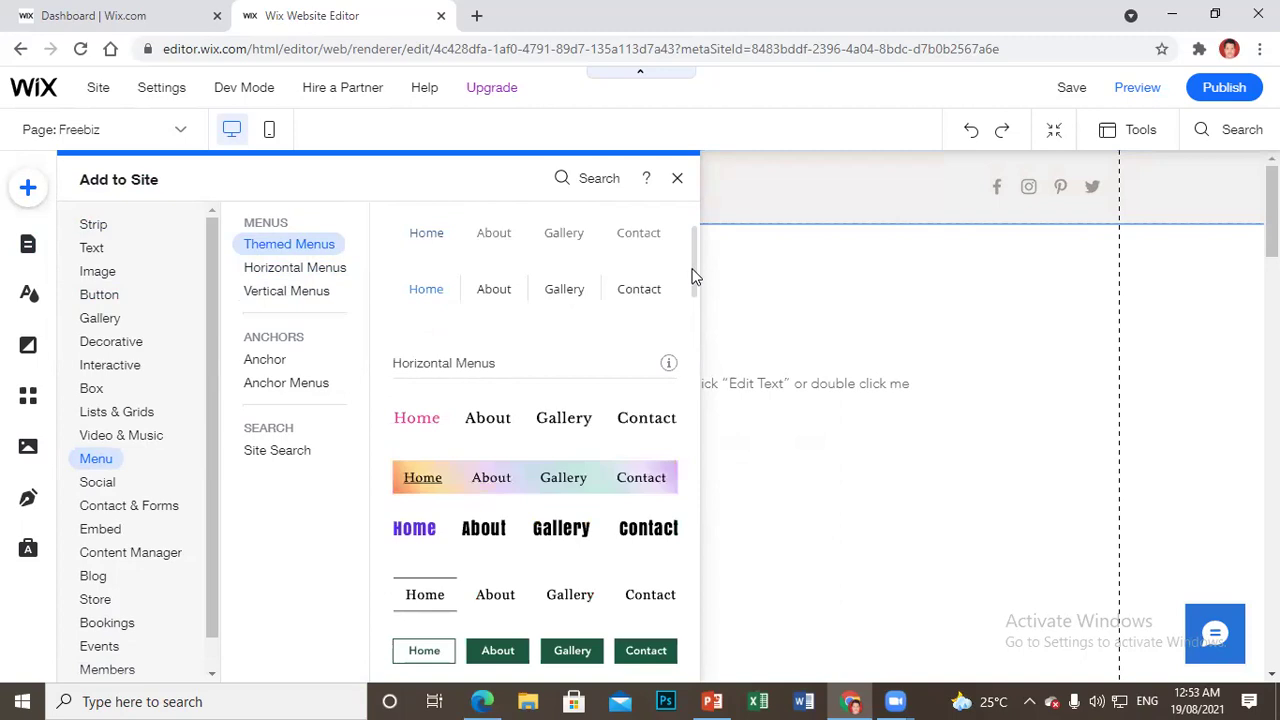
drag(692, 261, 690, 302)
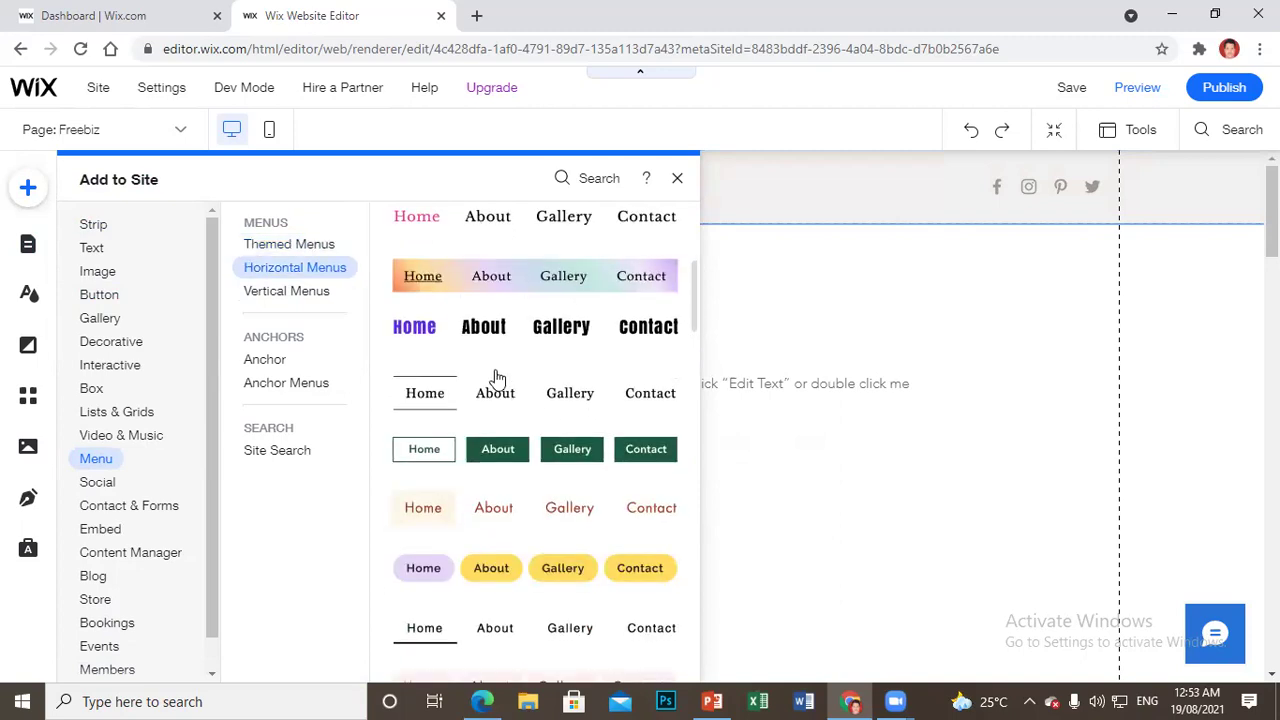
scroll(460, 400, down, 1)
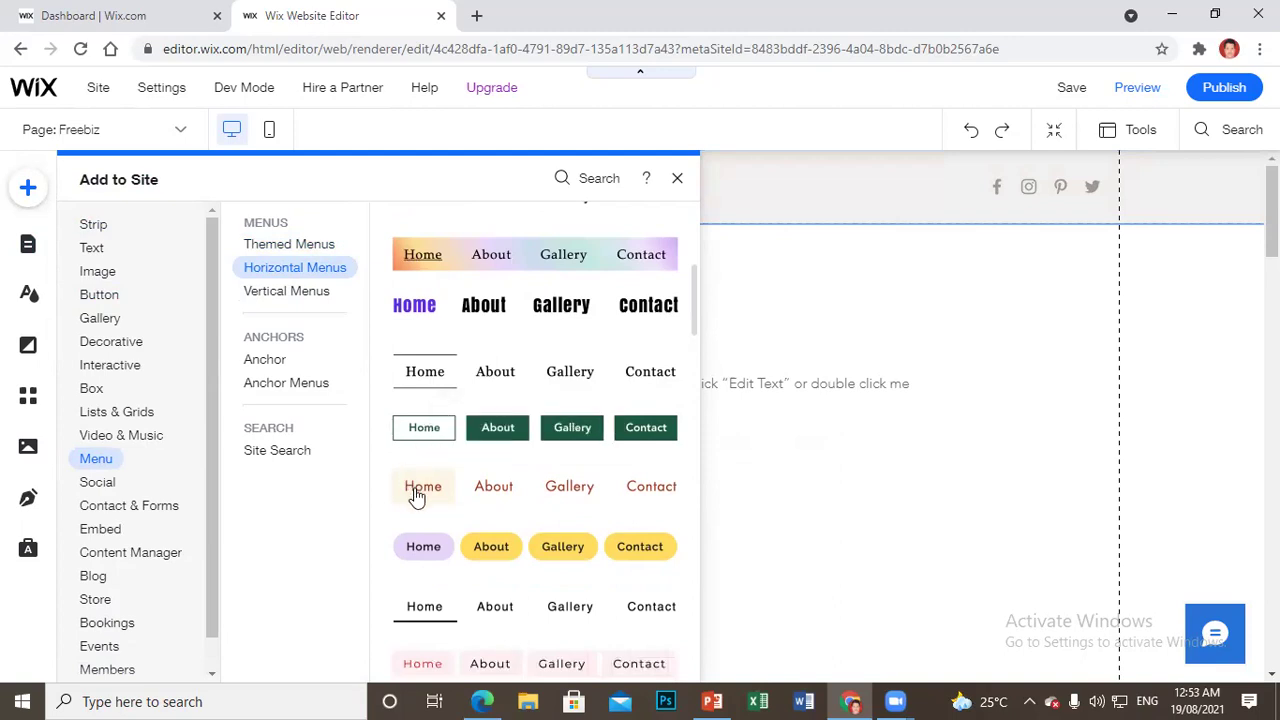
click(432, 374)
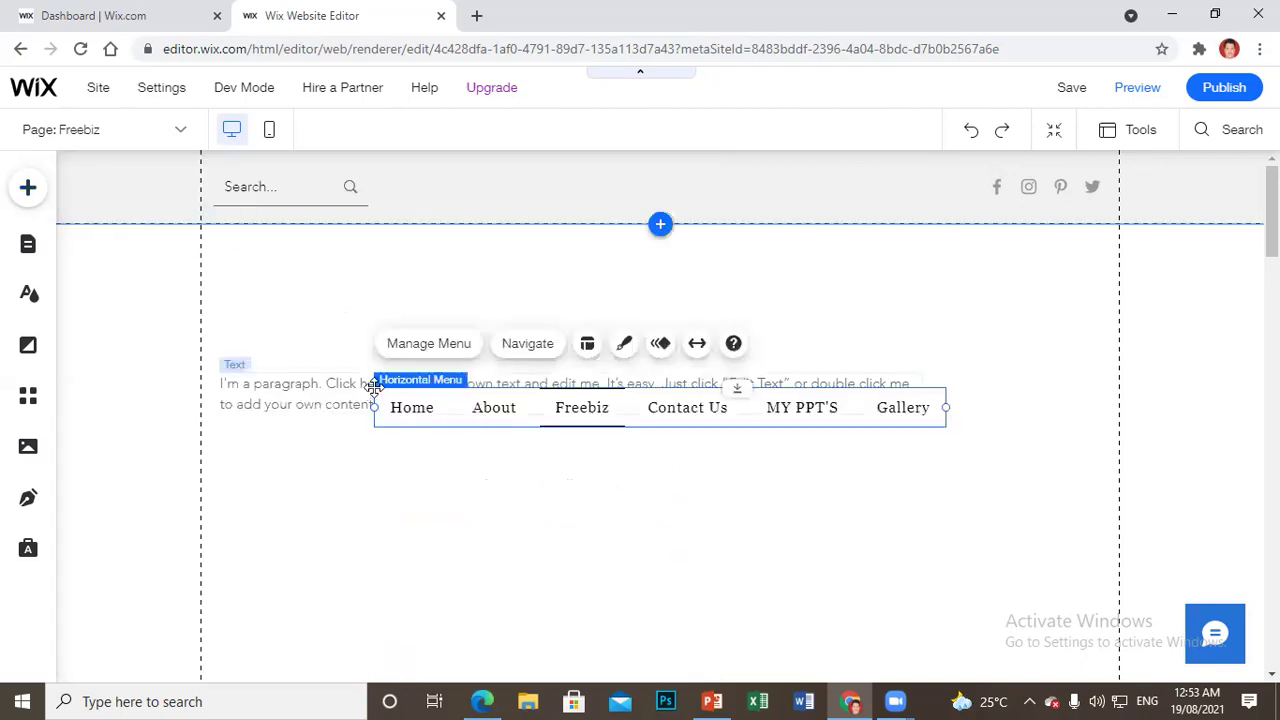
drag(346, 337, 292, 210)
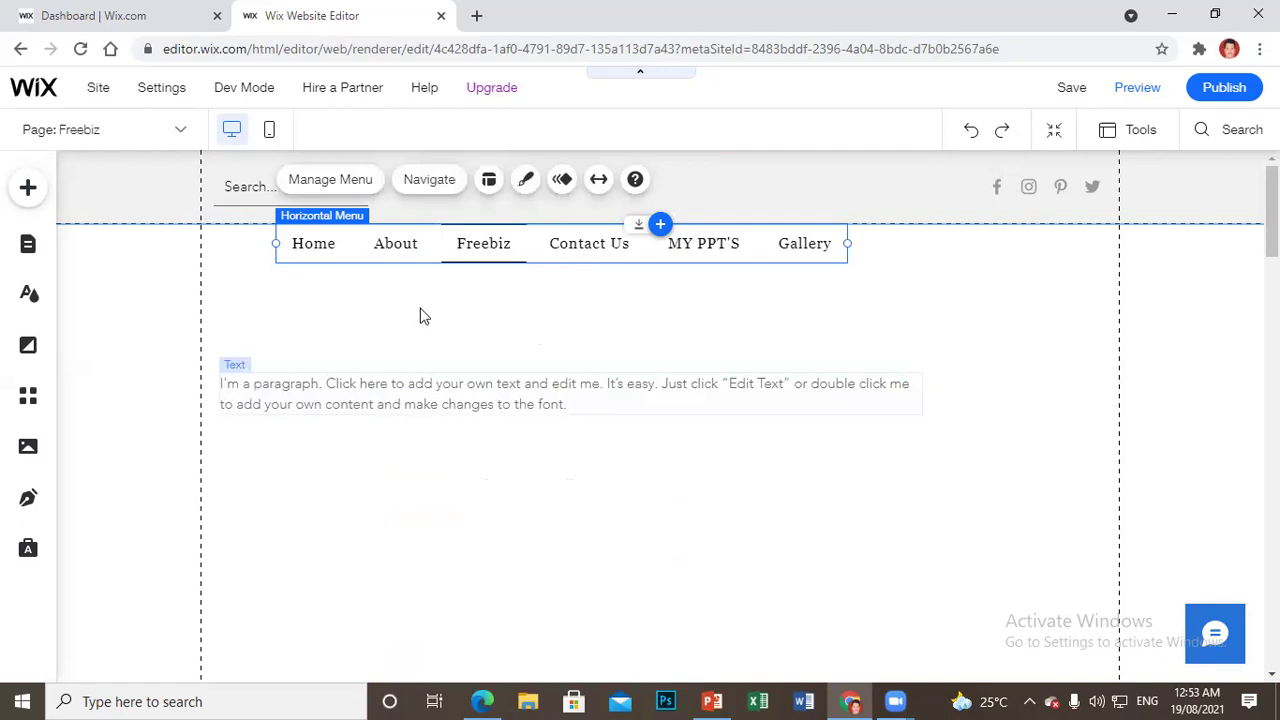
Step: Open the About and Home pages from the site's page list and examine the page options of each
click(27, 243)
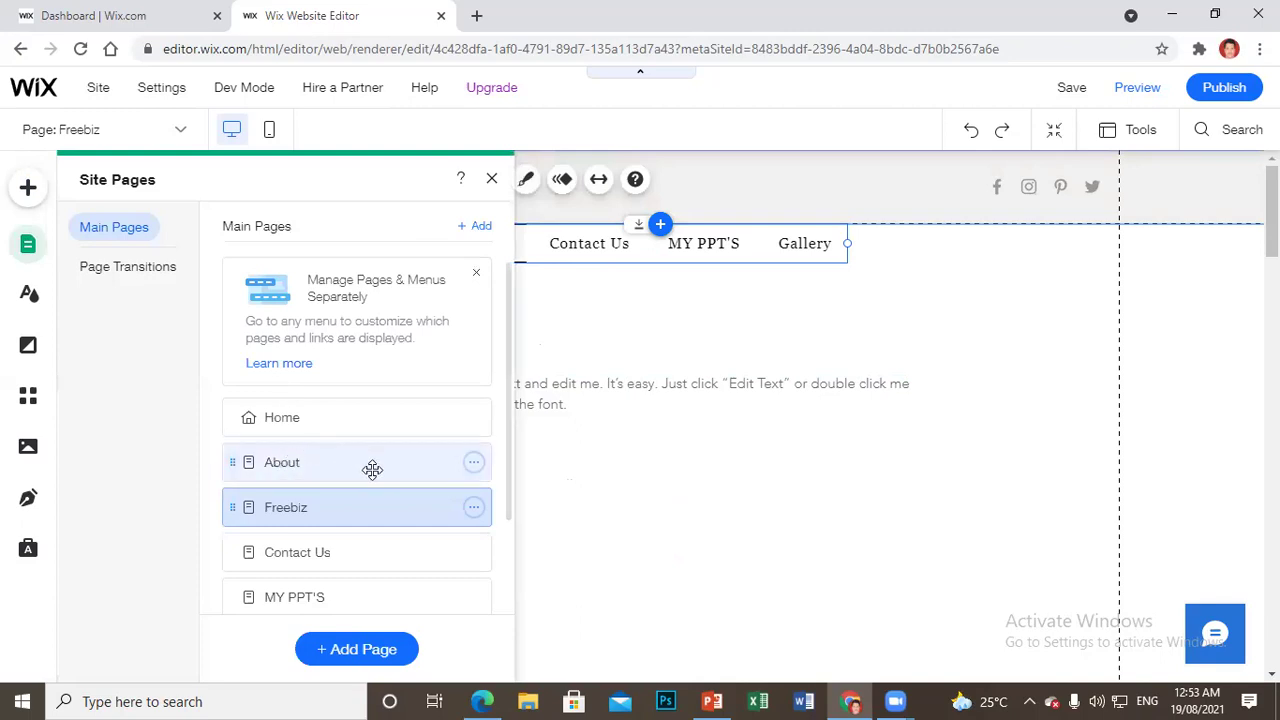
click(474, 464)
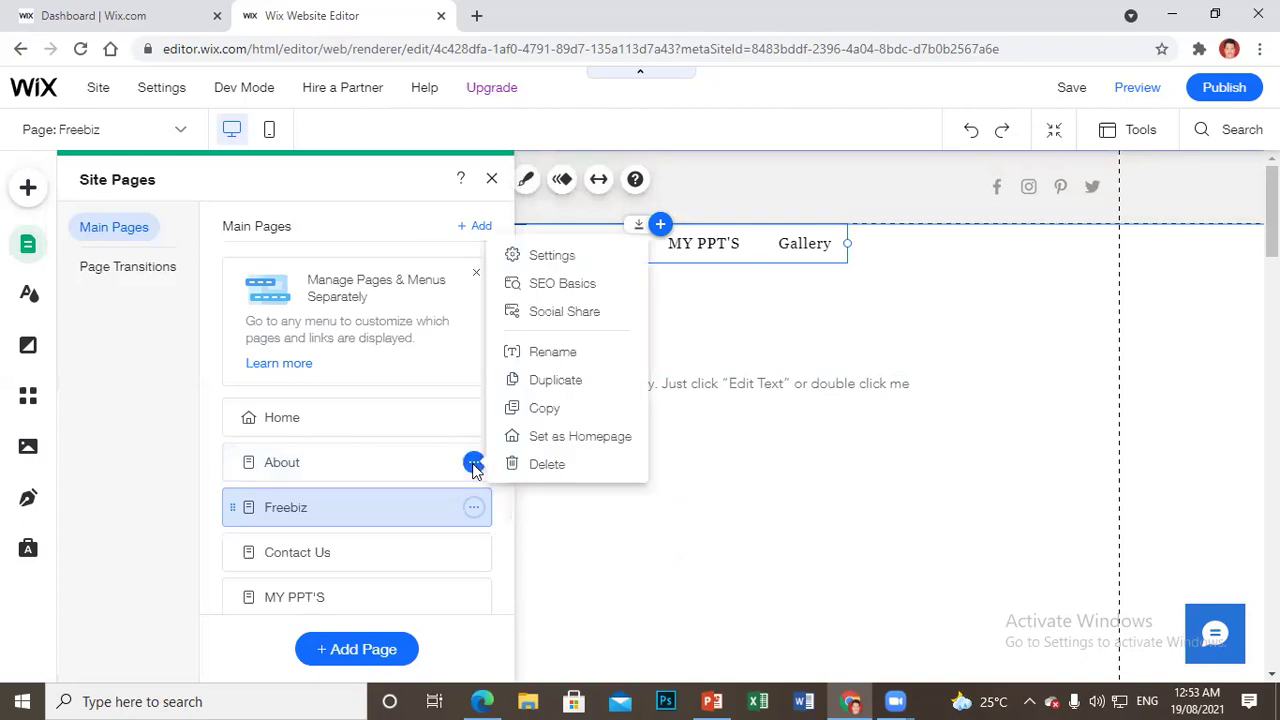
click(470, 464)
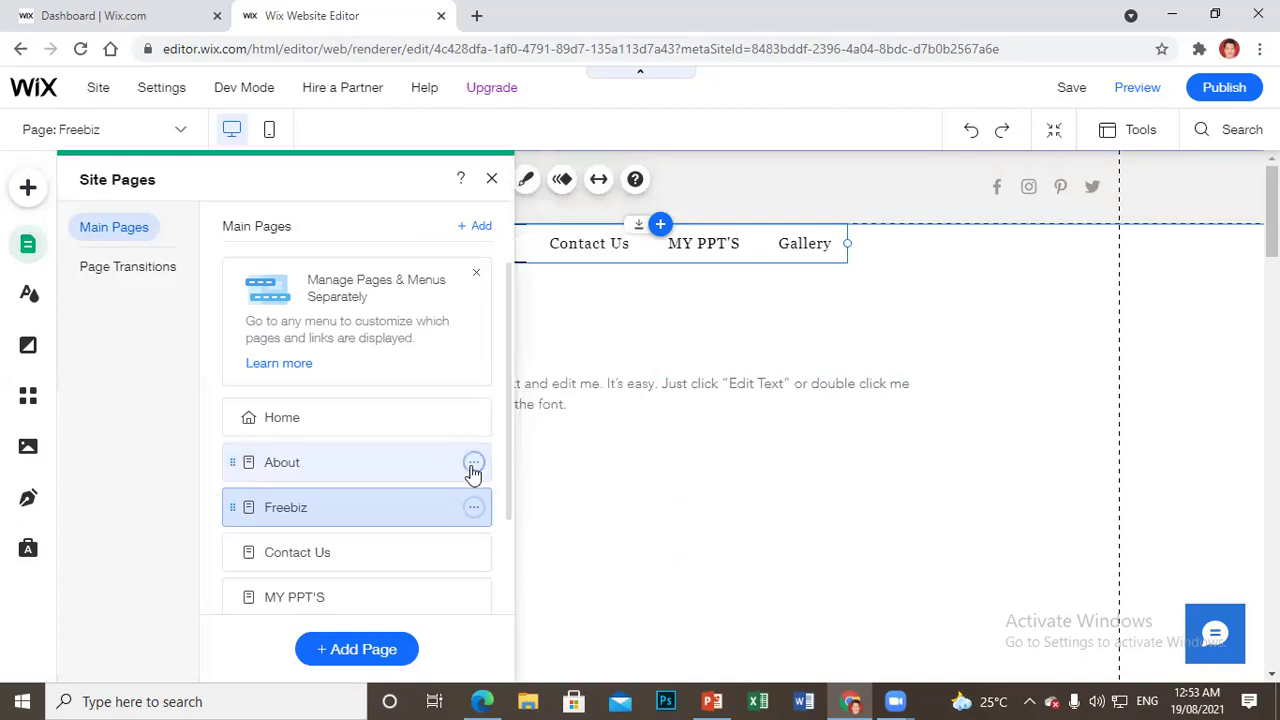
click(474, 466)
double_click(465, 458)
click(444, 464)
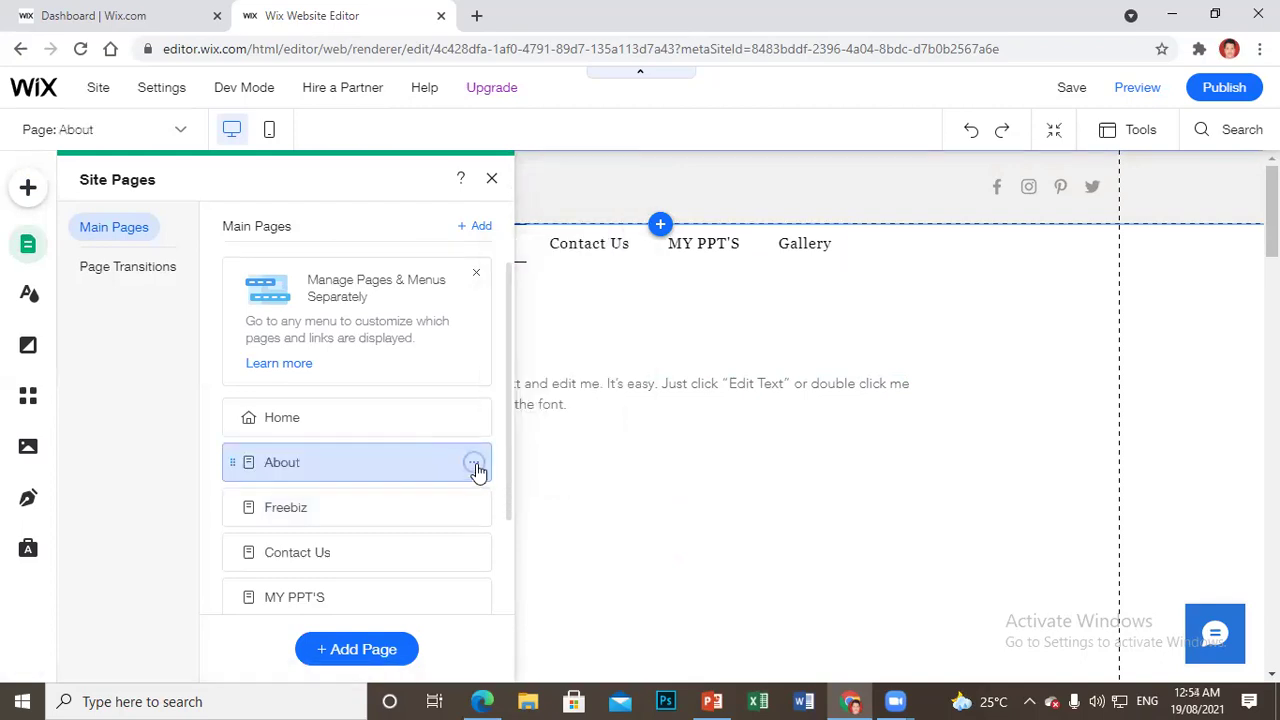
click(476, 465)
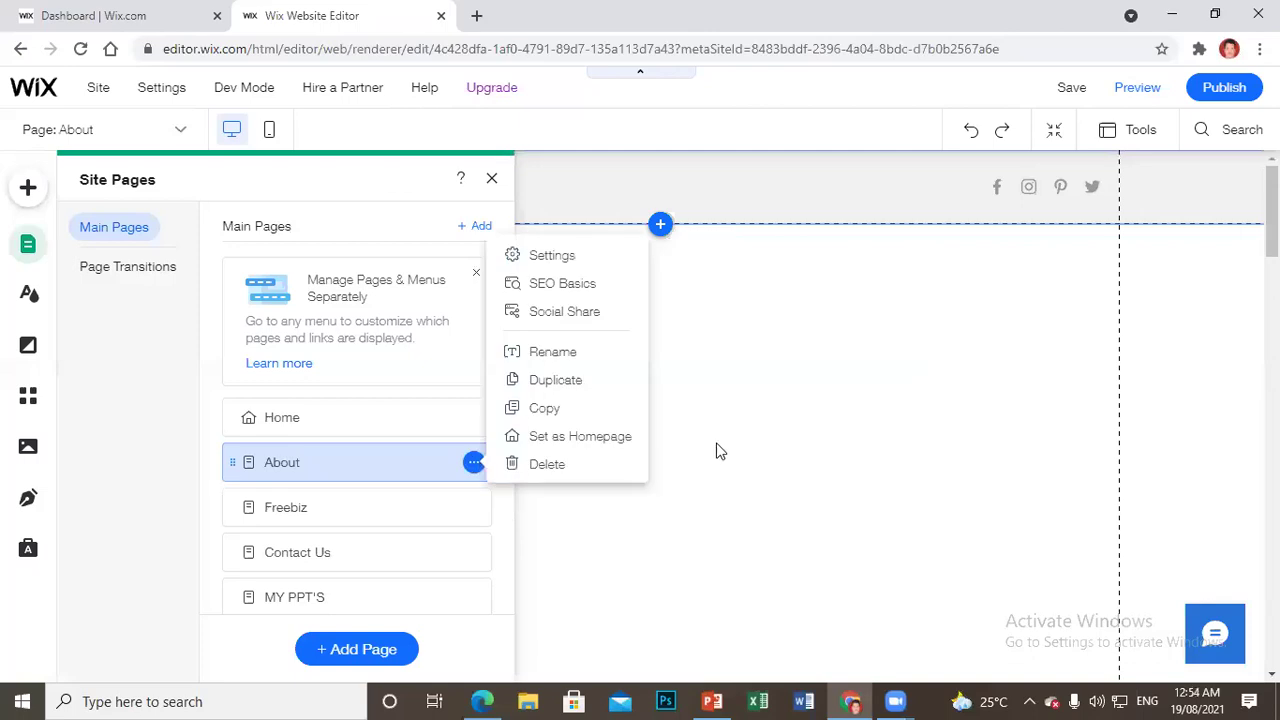
click(292, 412)
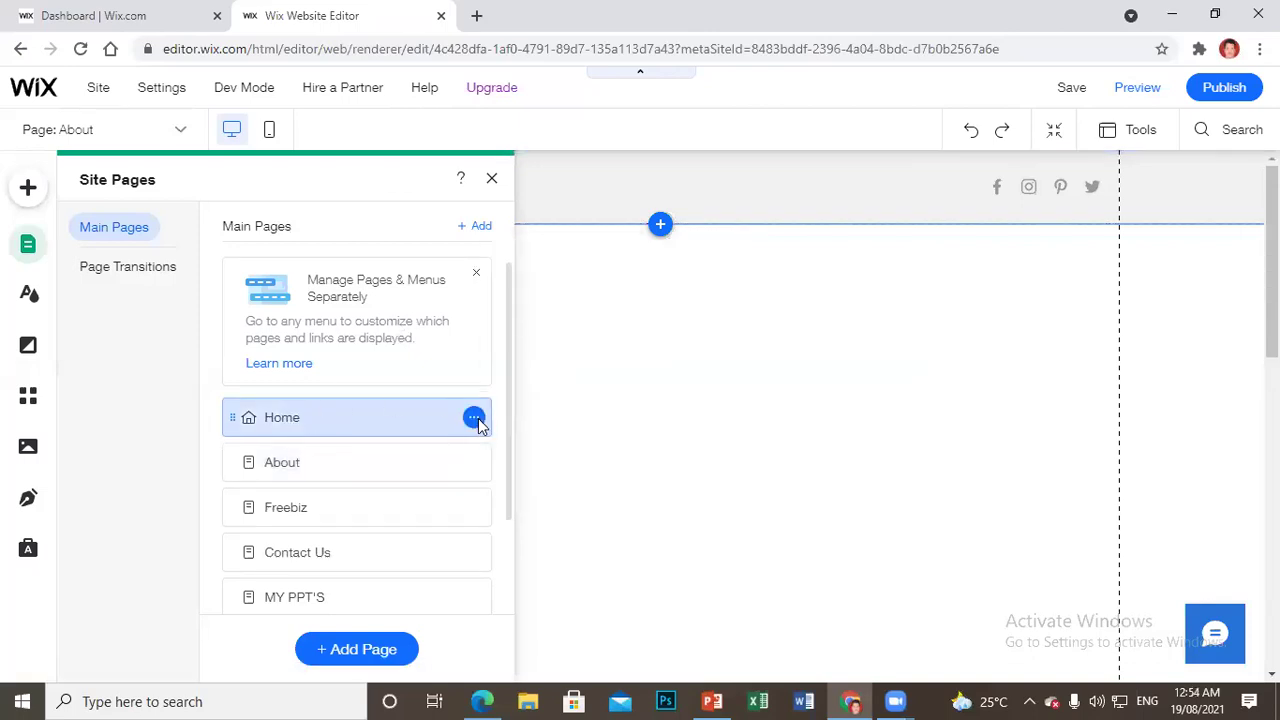
click(475, 418)
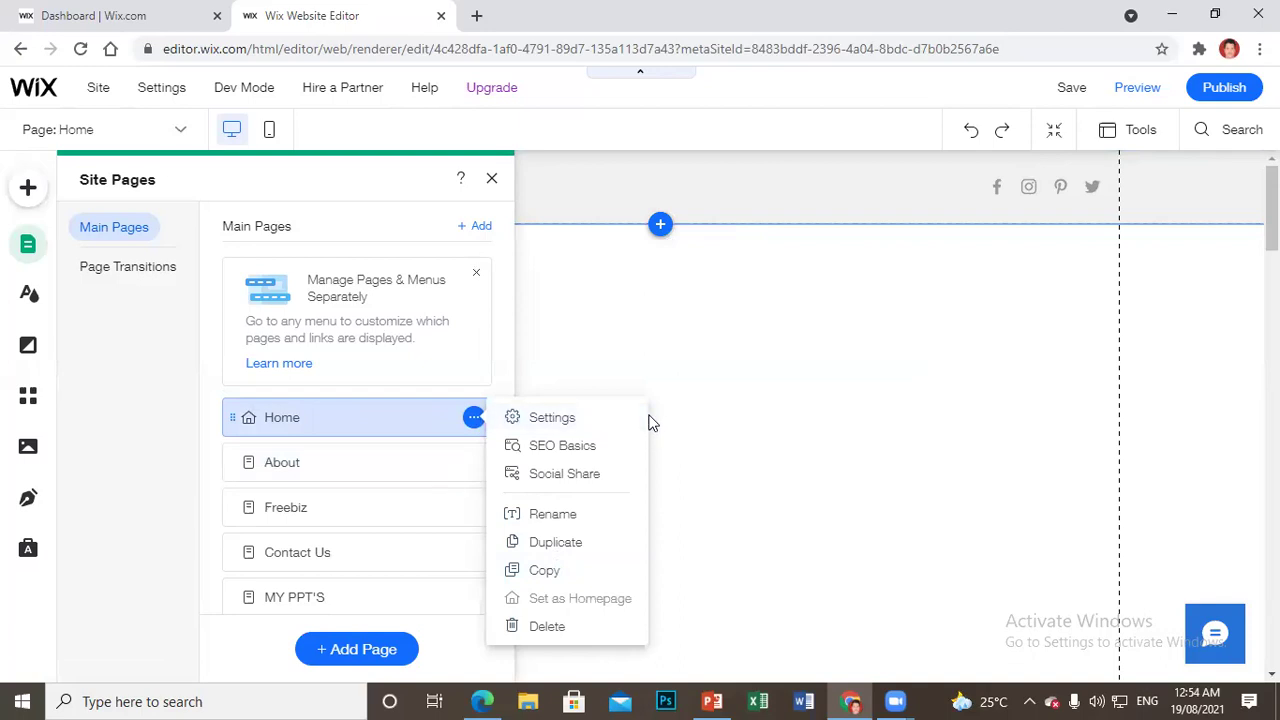
click(628, 345)
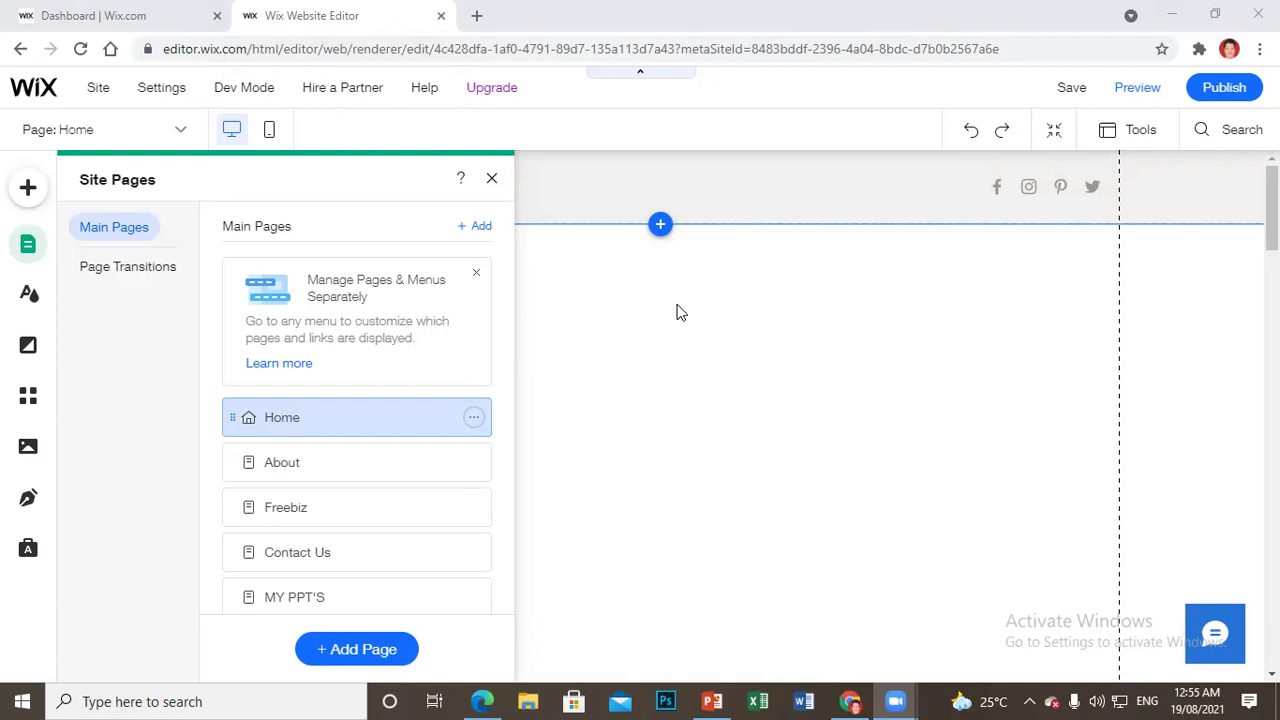
Step: Add a blank page with the default name New Page and nest it as a subpage under About
click(342, 652)
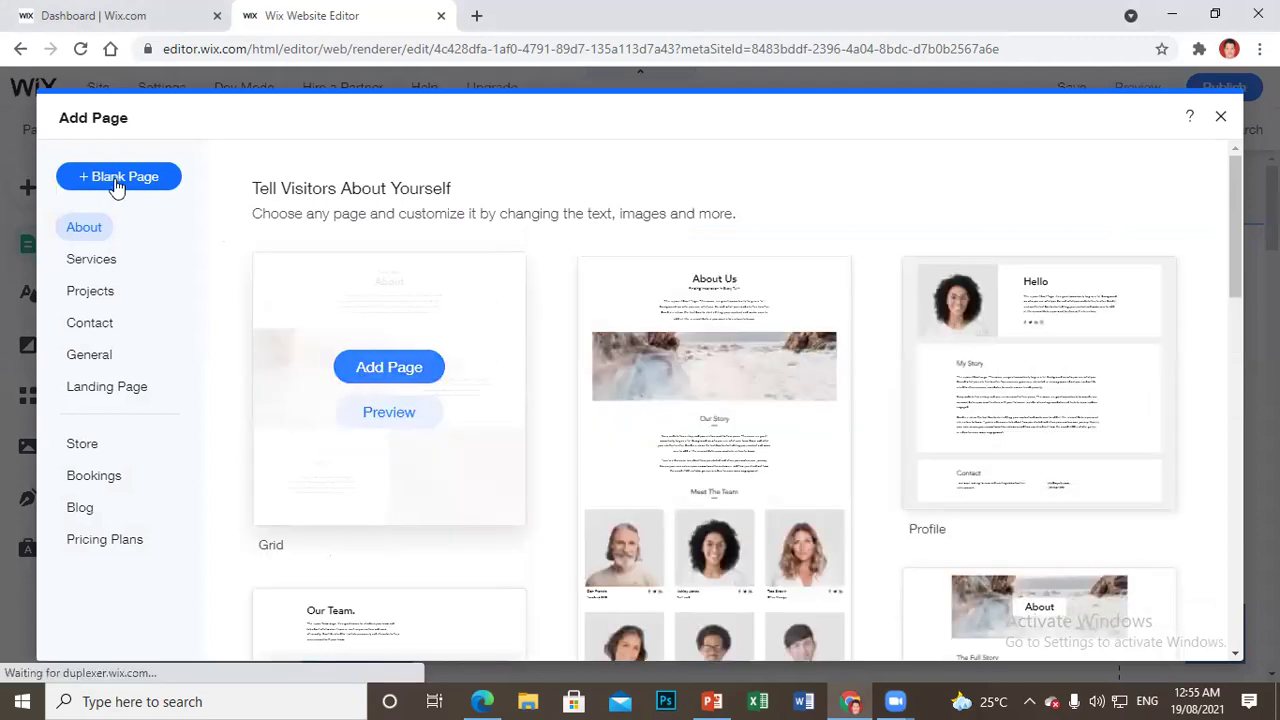
click(284, 321)
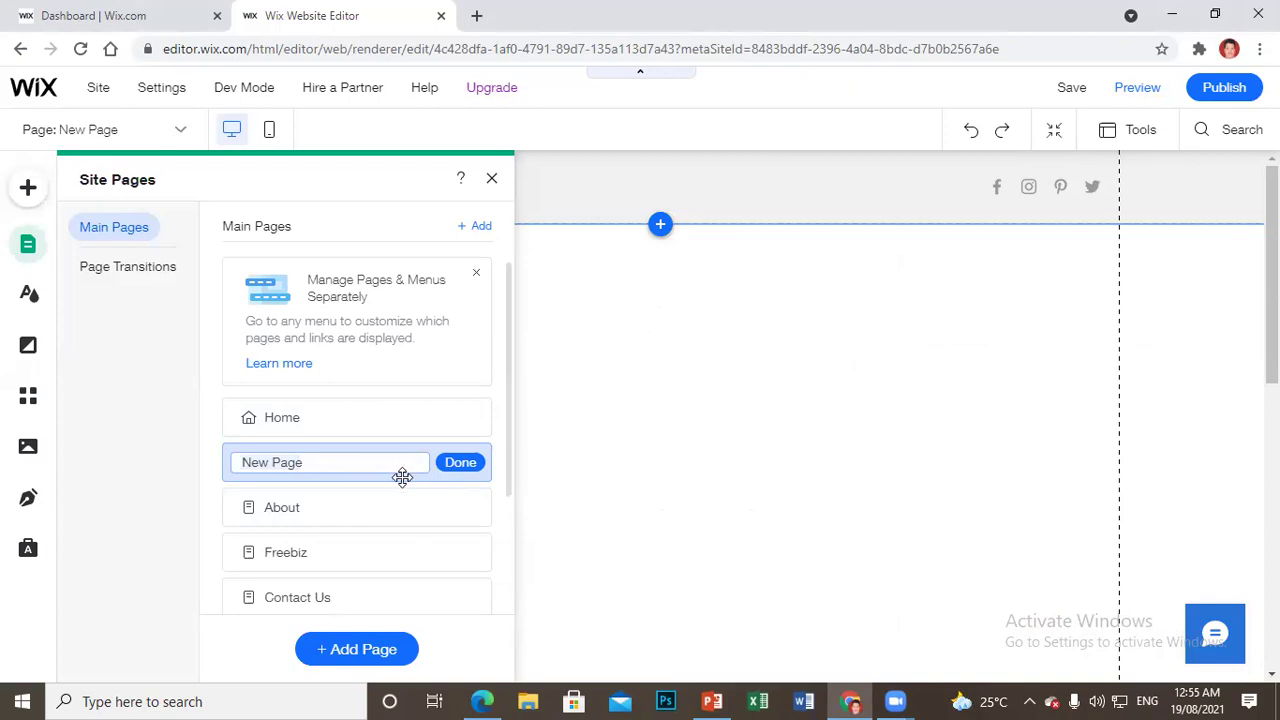
key(Return)
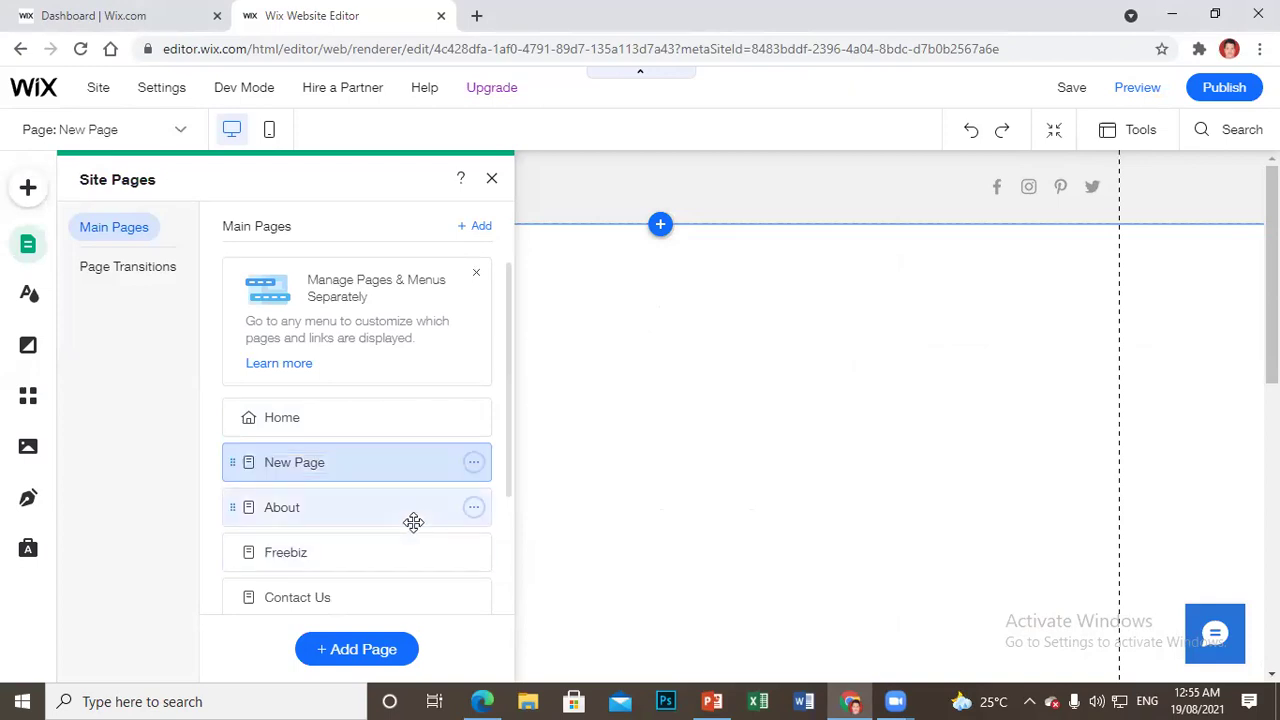
mouse_move(381, 492)
mouse_down()
mouse_move(360, 520)
mouse_move(357, 499)
mouse_up()
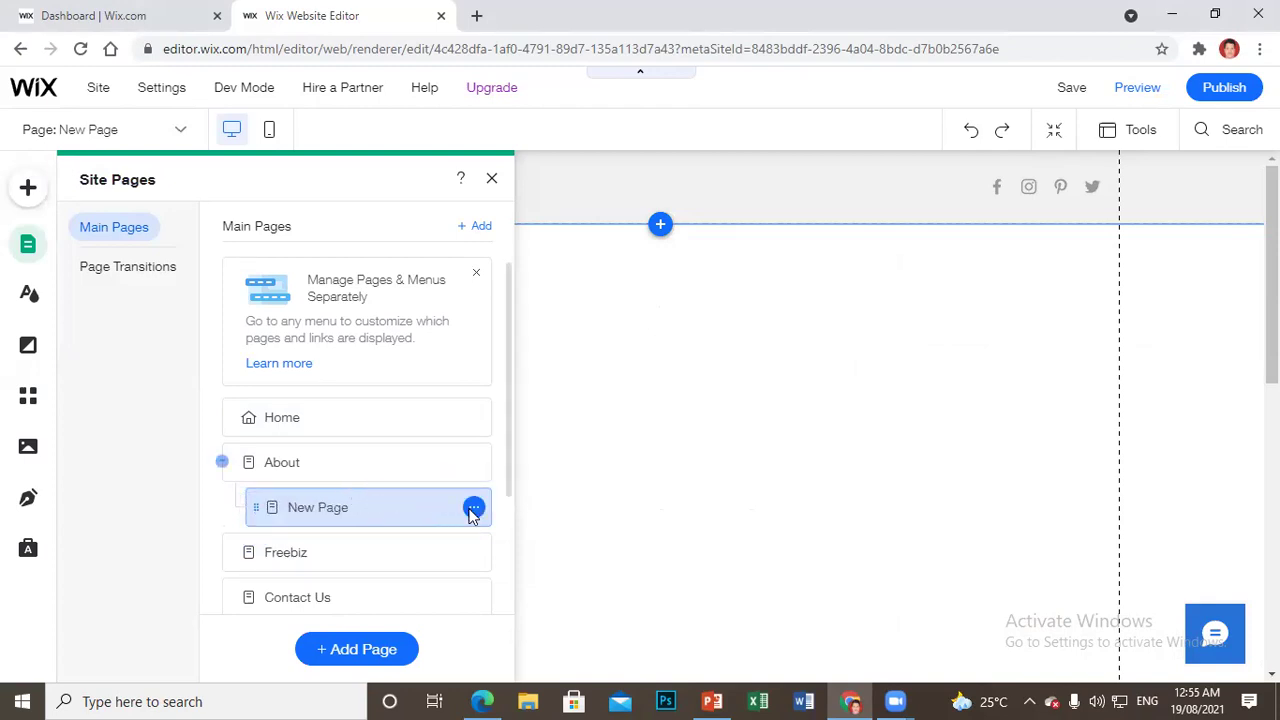
click(474, 509)
click(392, 508)
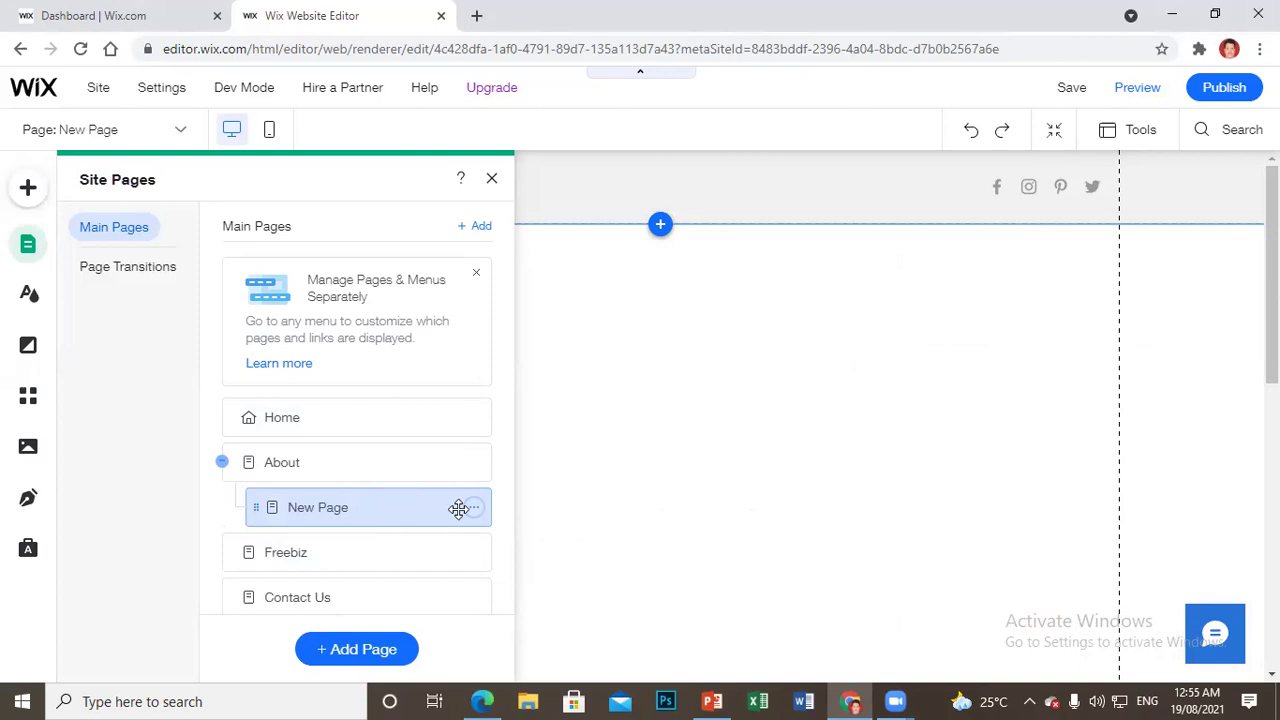
click(474, 509)
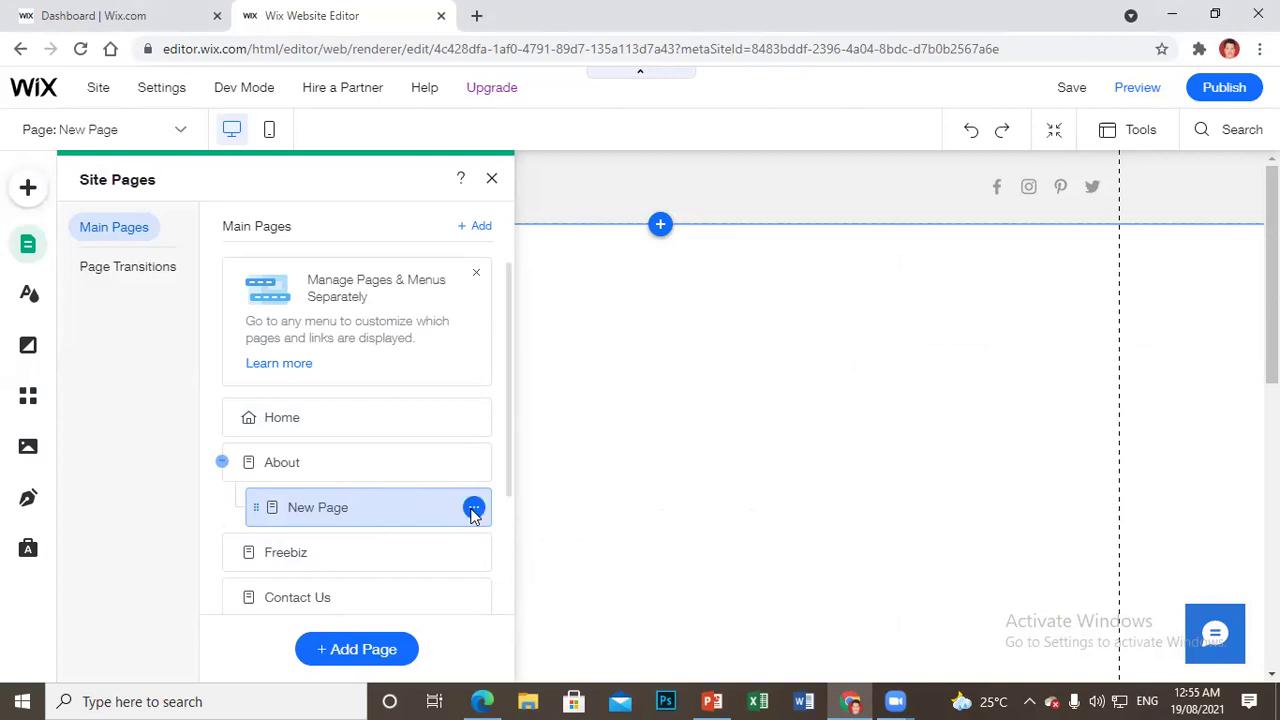
click(540, 398)
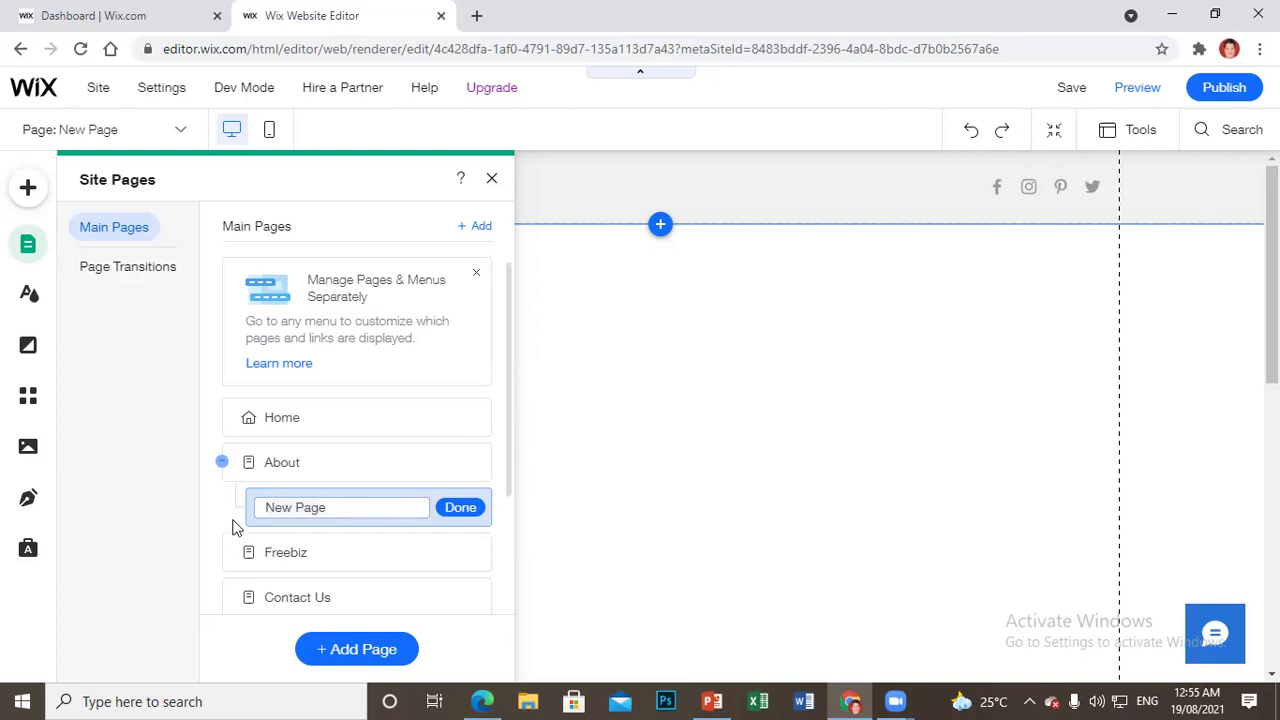
key(ctrl+a)
key(BackSpace)
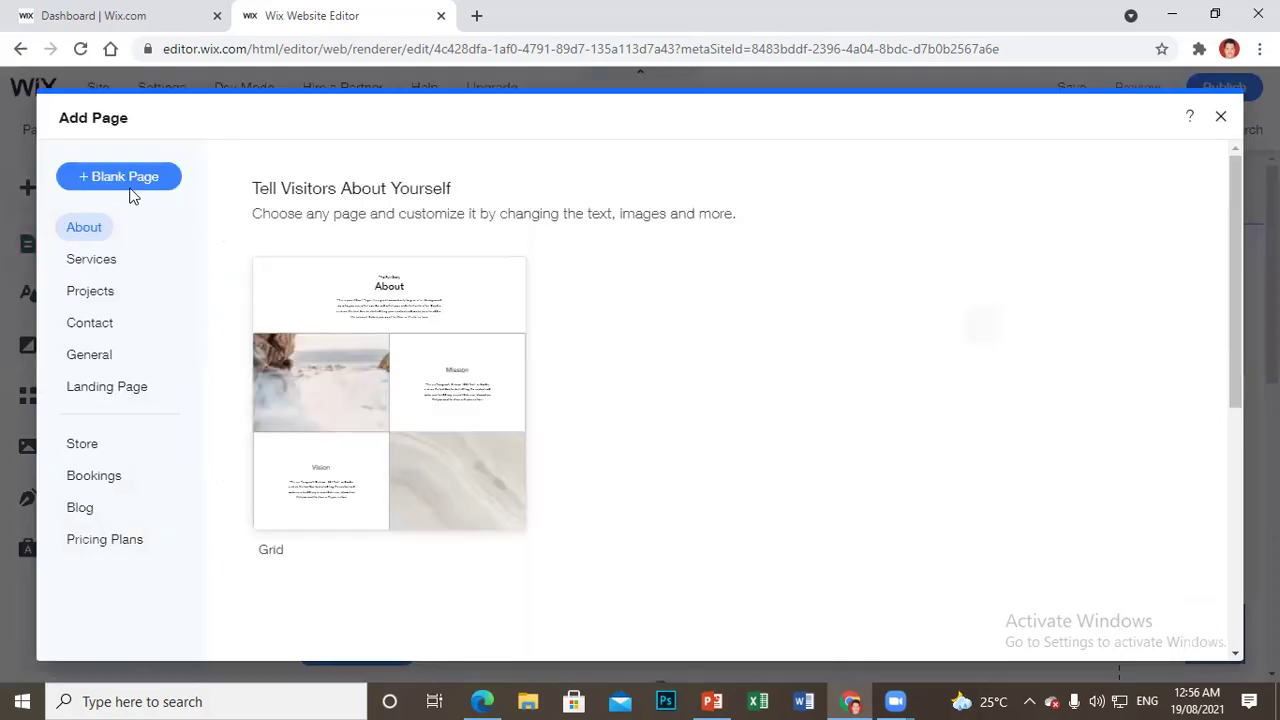
Step: Add three more blank pages with the default name New Page as subpages under About
click(130, 192)
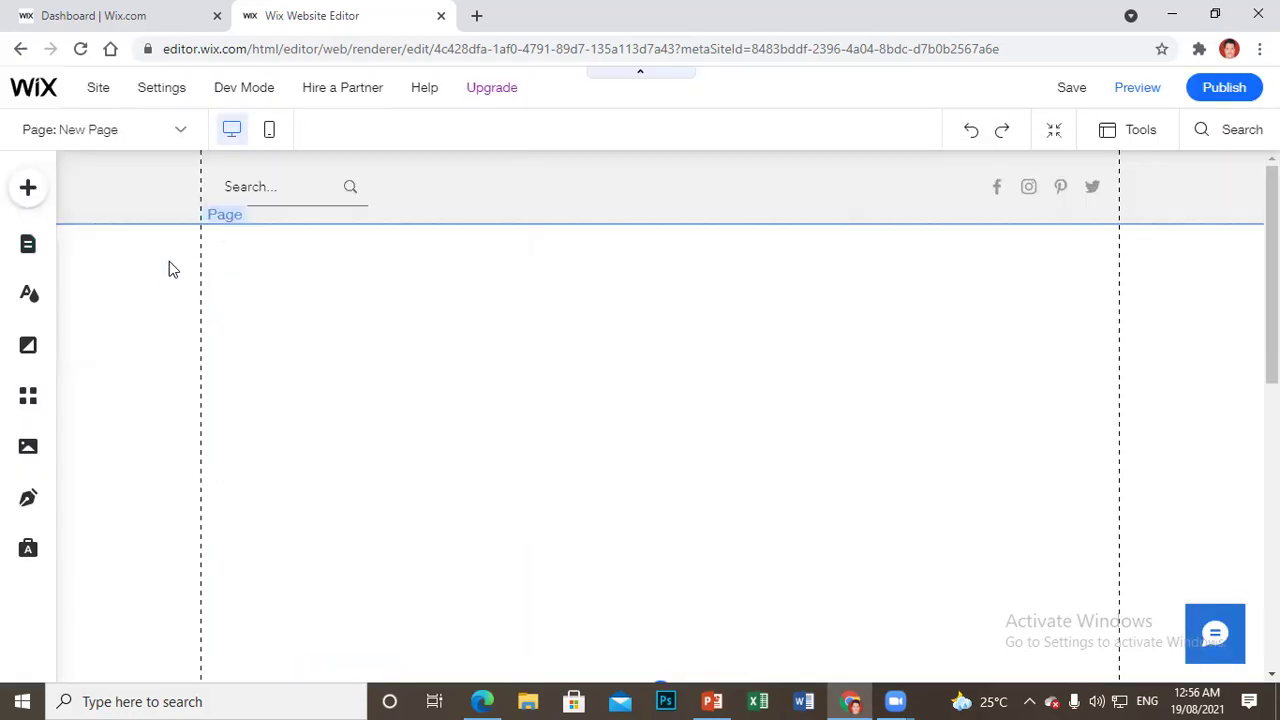
click(45, 244)
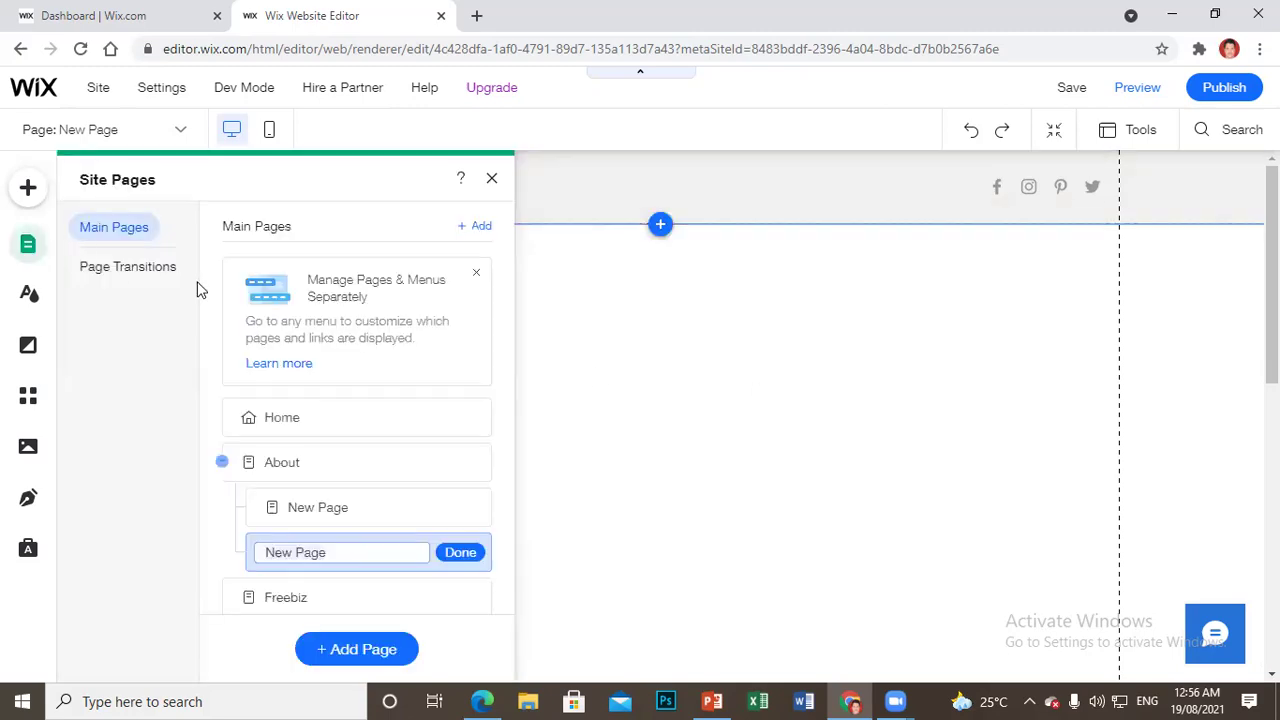
click(348, 652)
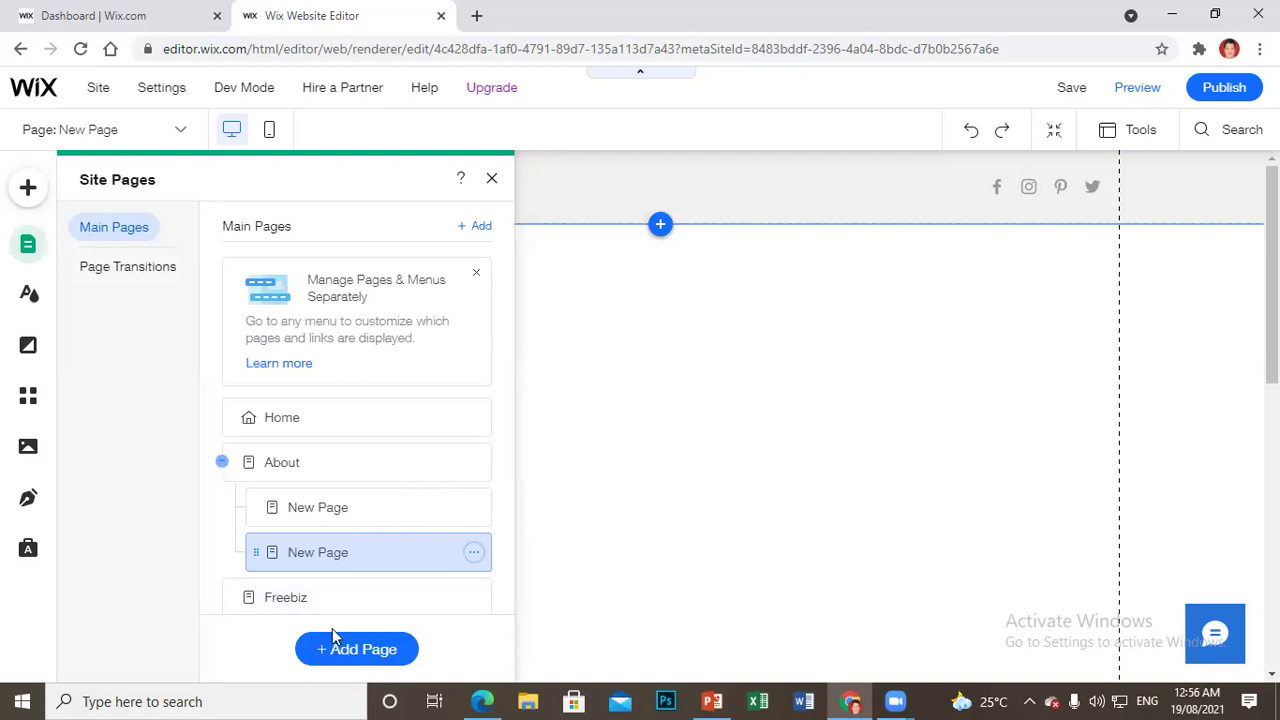
click(337, 640)
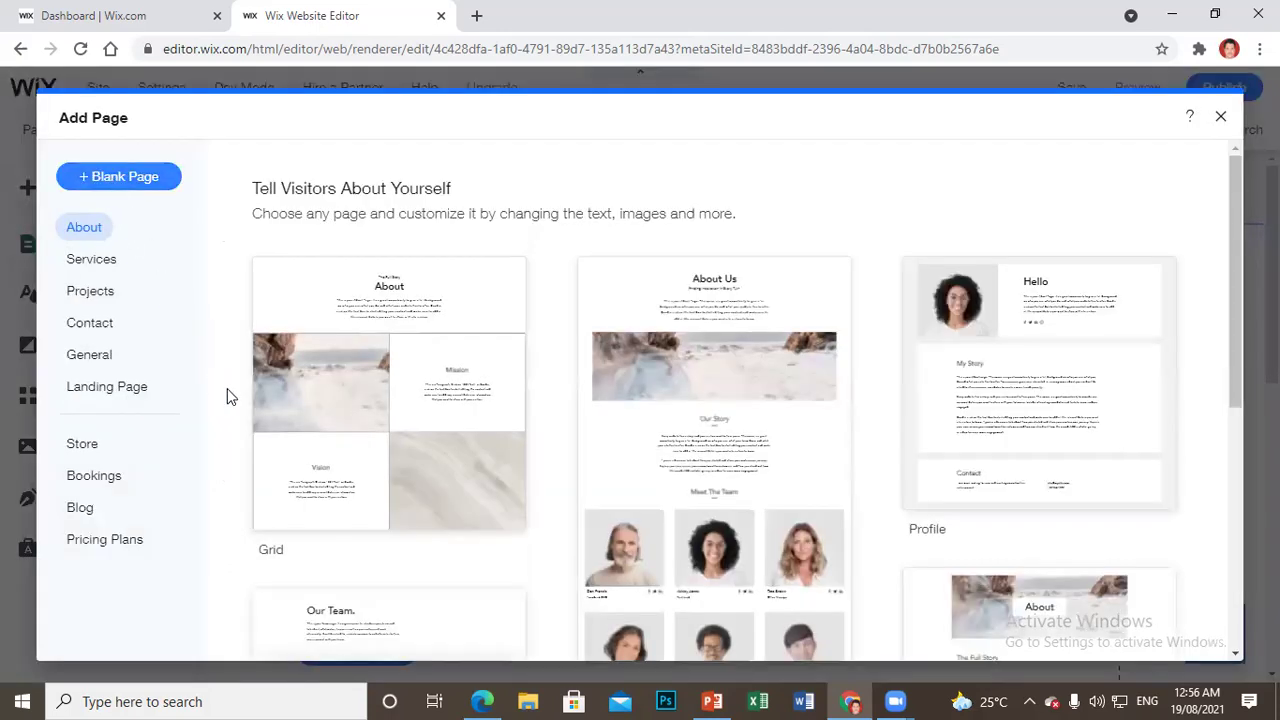
key(Escape)
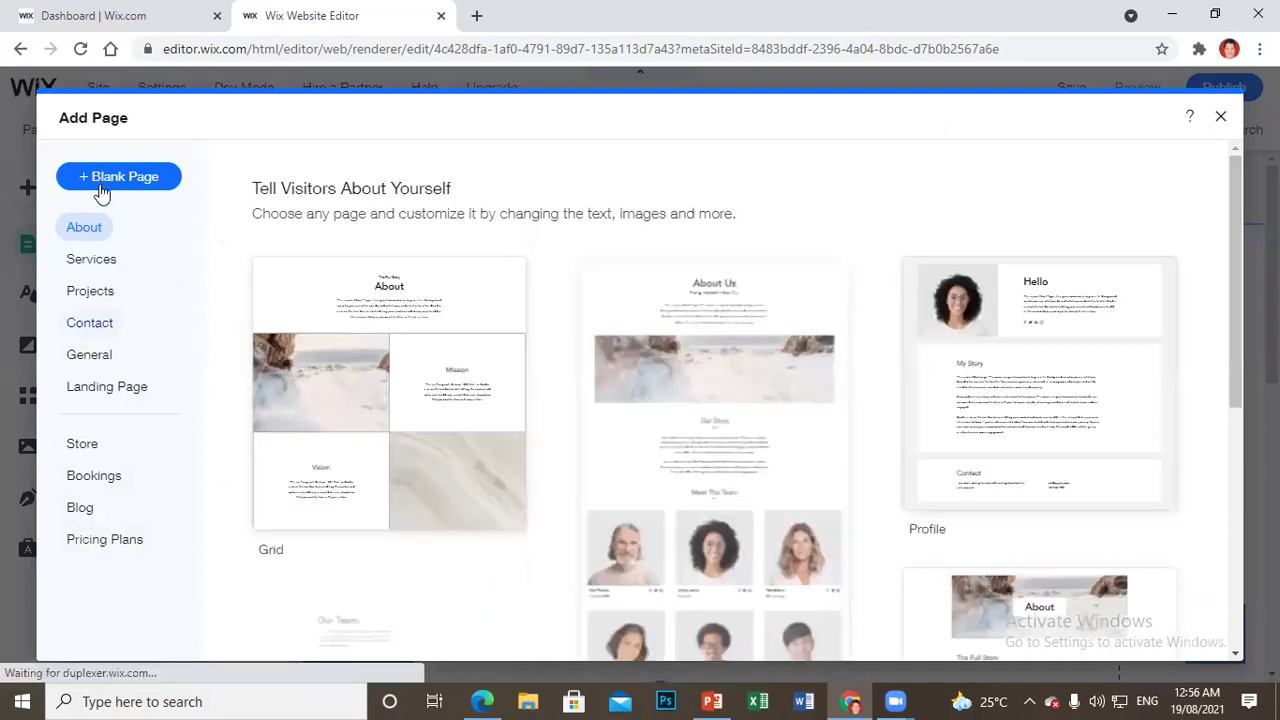
key(Escape)
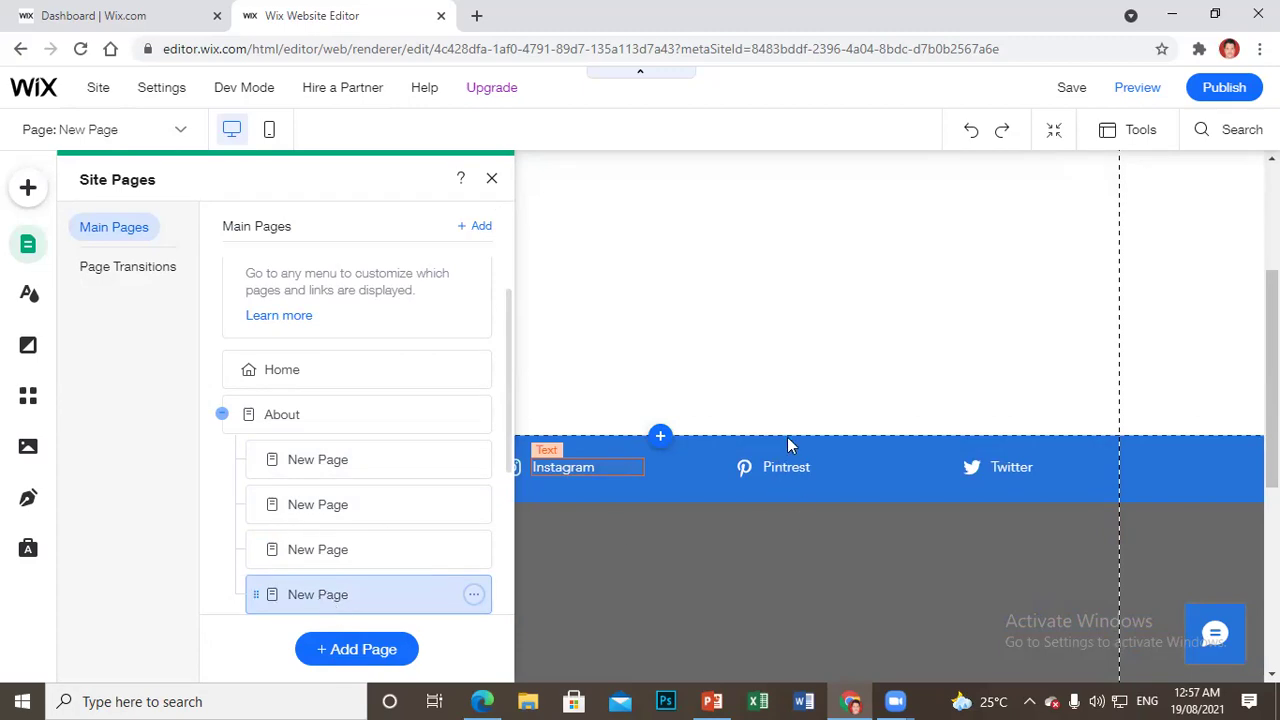
Step: Move the last New Page out of About and nest it as a subpage under MY PPT'S
scroll(510, 400, down, 2)
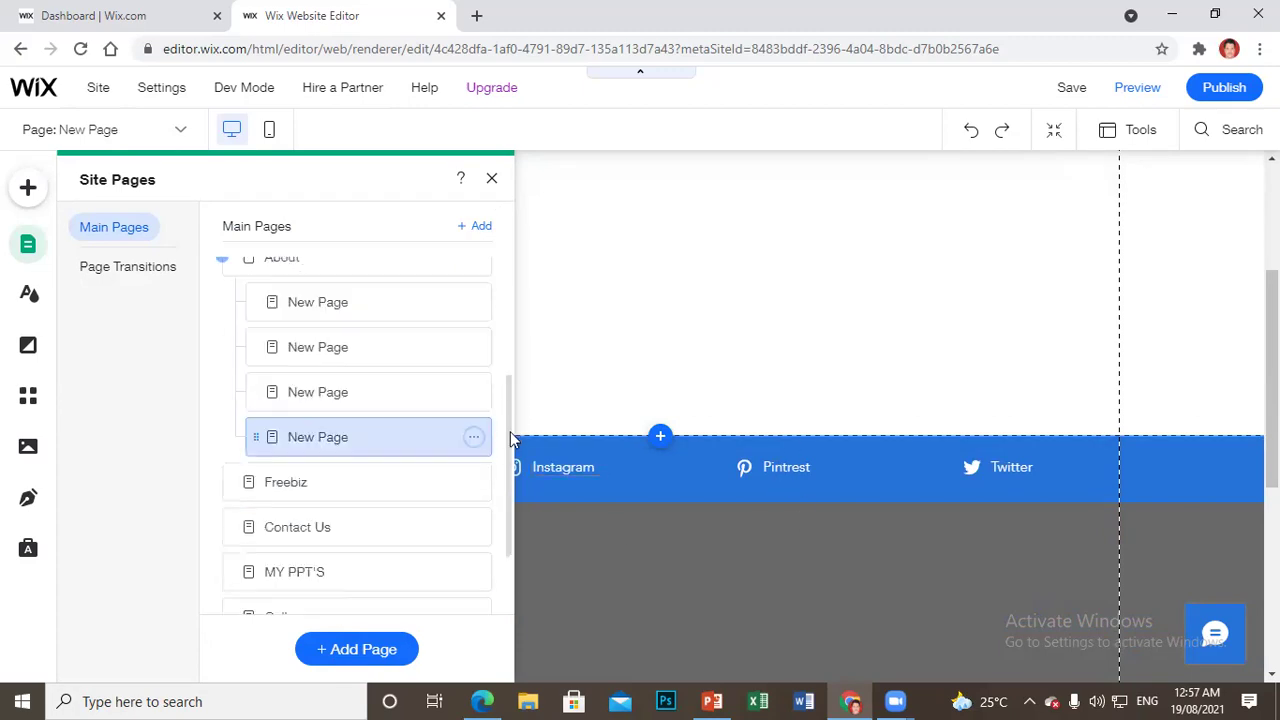
scroll(510, 456, down, 1)
drag(331, 371, 380, 499)
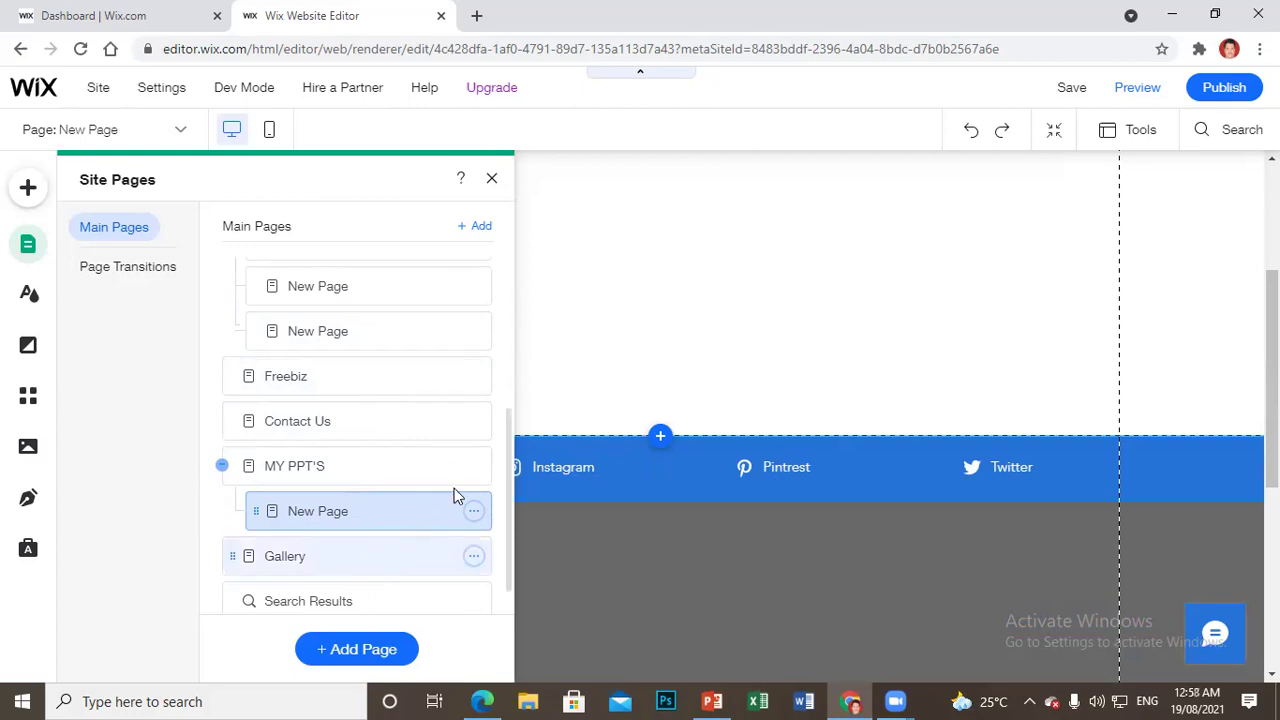
scroll(505, 440, up, 1)
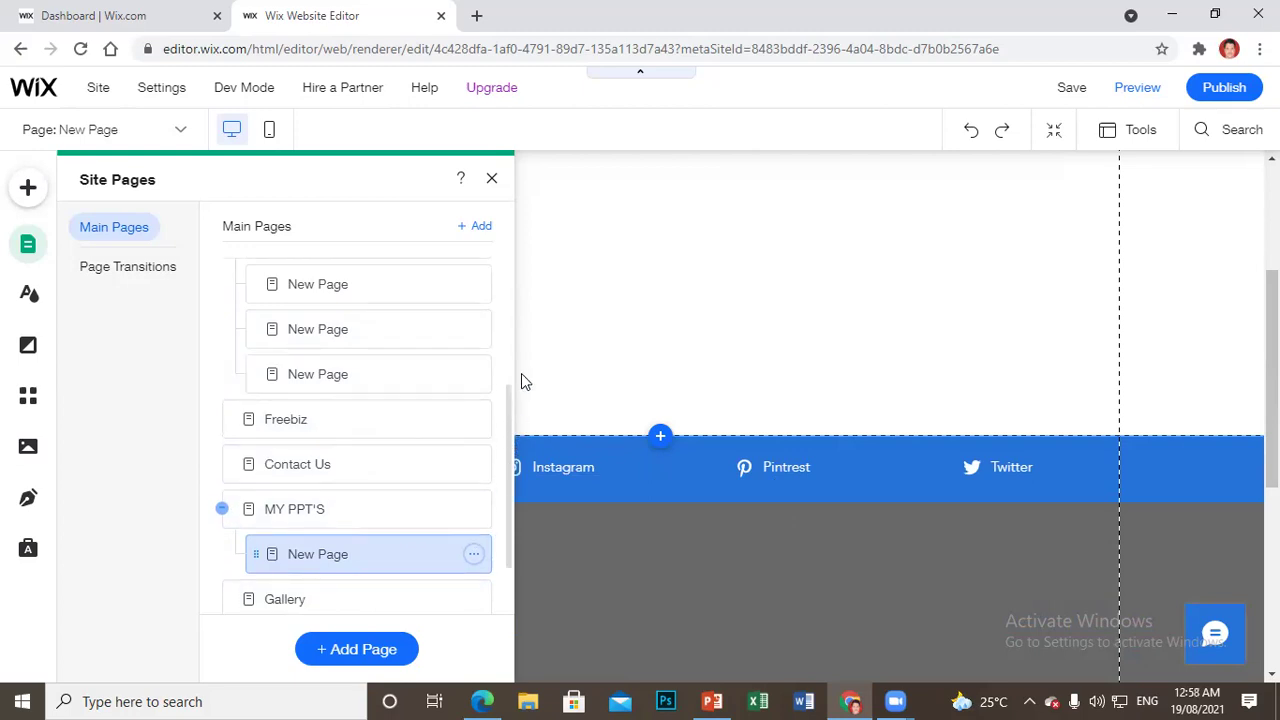
scroll(519, 345, up, 4)
scroll(506, 372, down, 1)
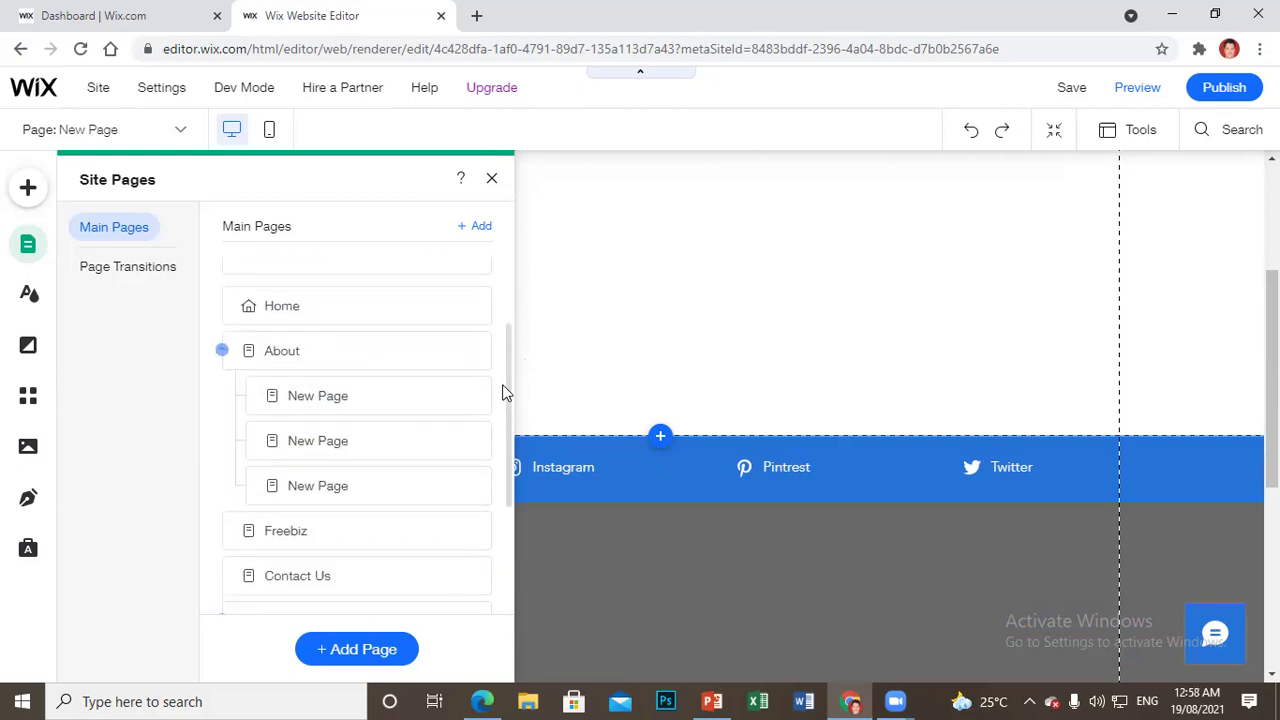
scroll(505, 393, down, 1)
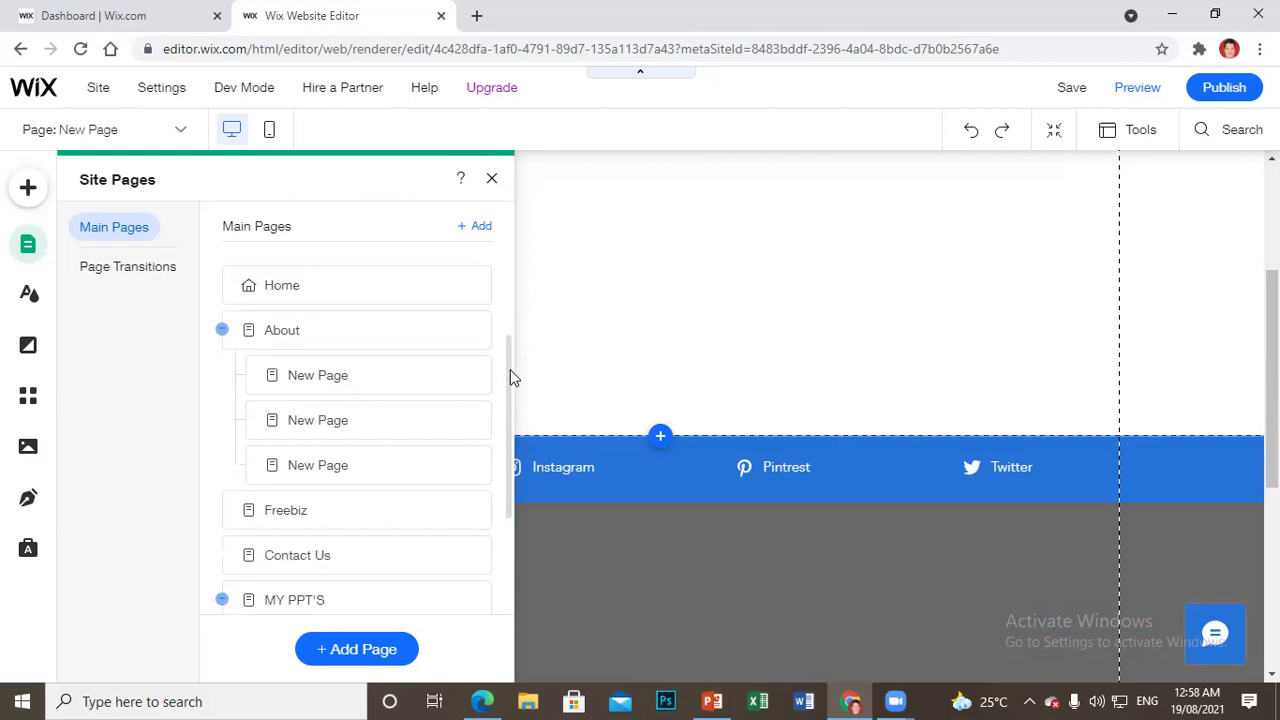
scroll(512, 377, up, 1)
scroll(515, 300, up, 2)
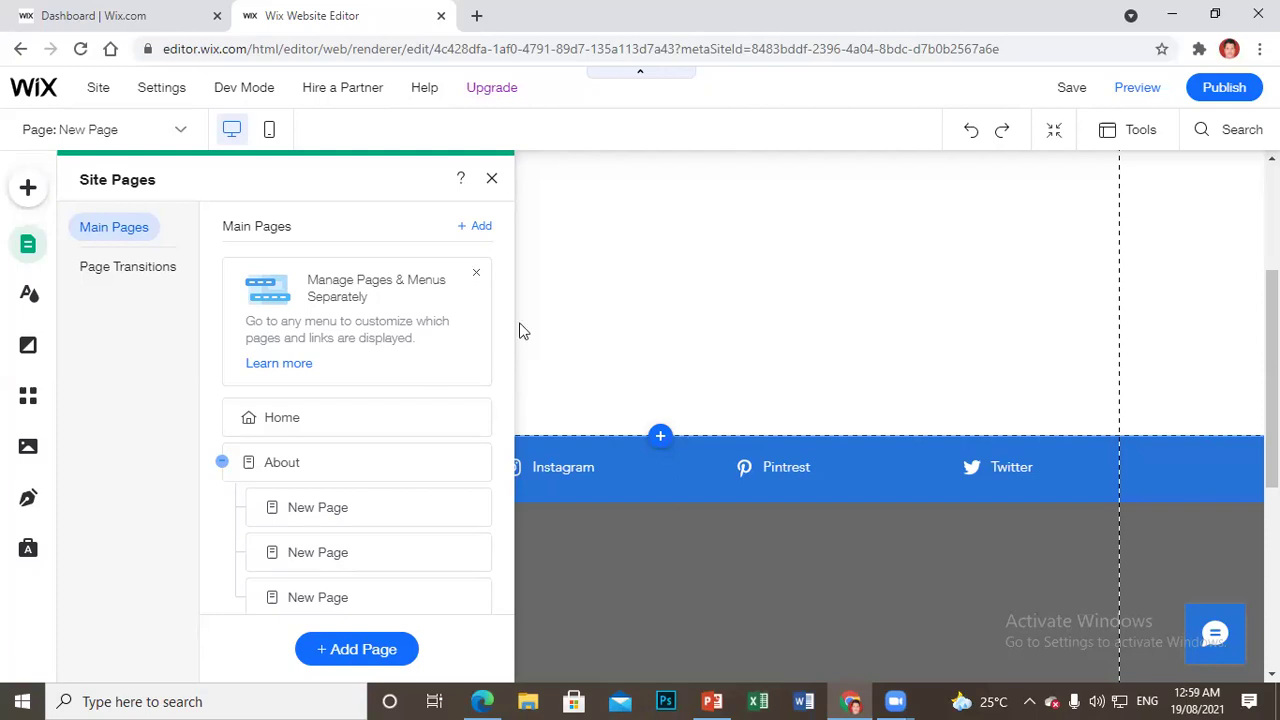
mouse_move(366, 471)
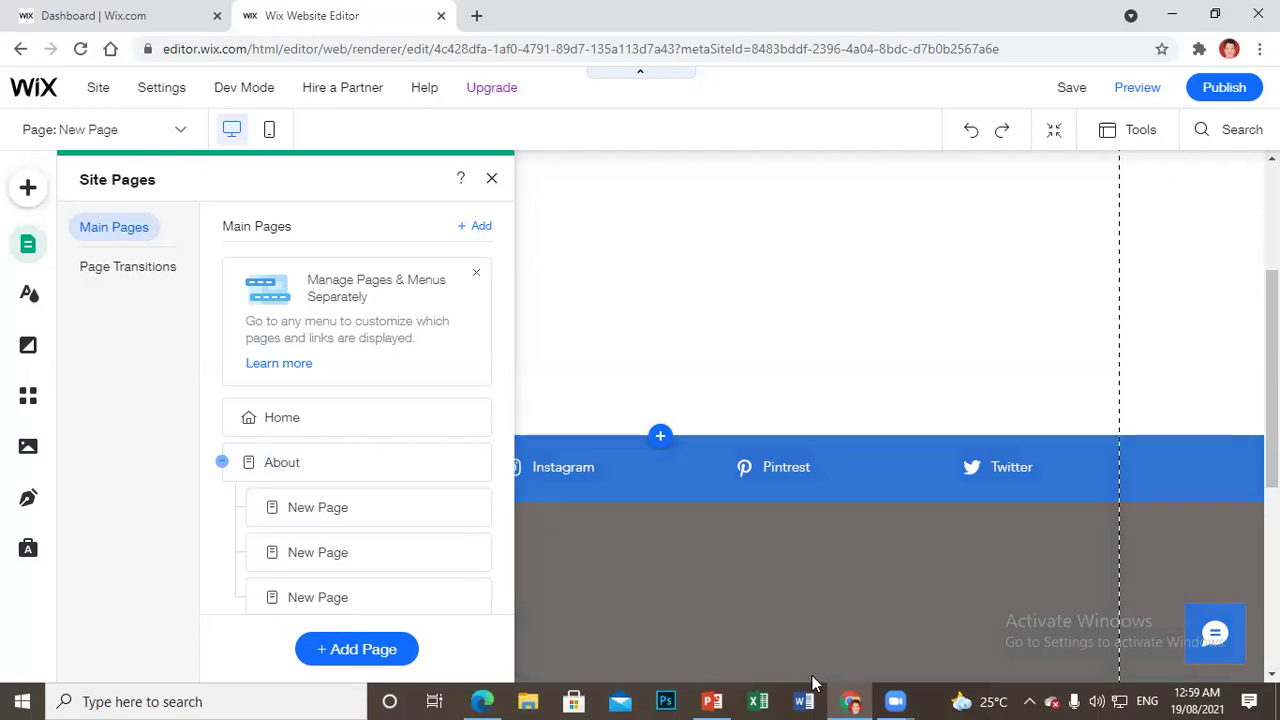
click(897, 700)
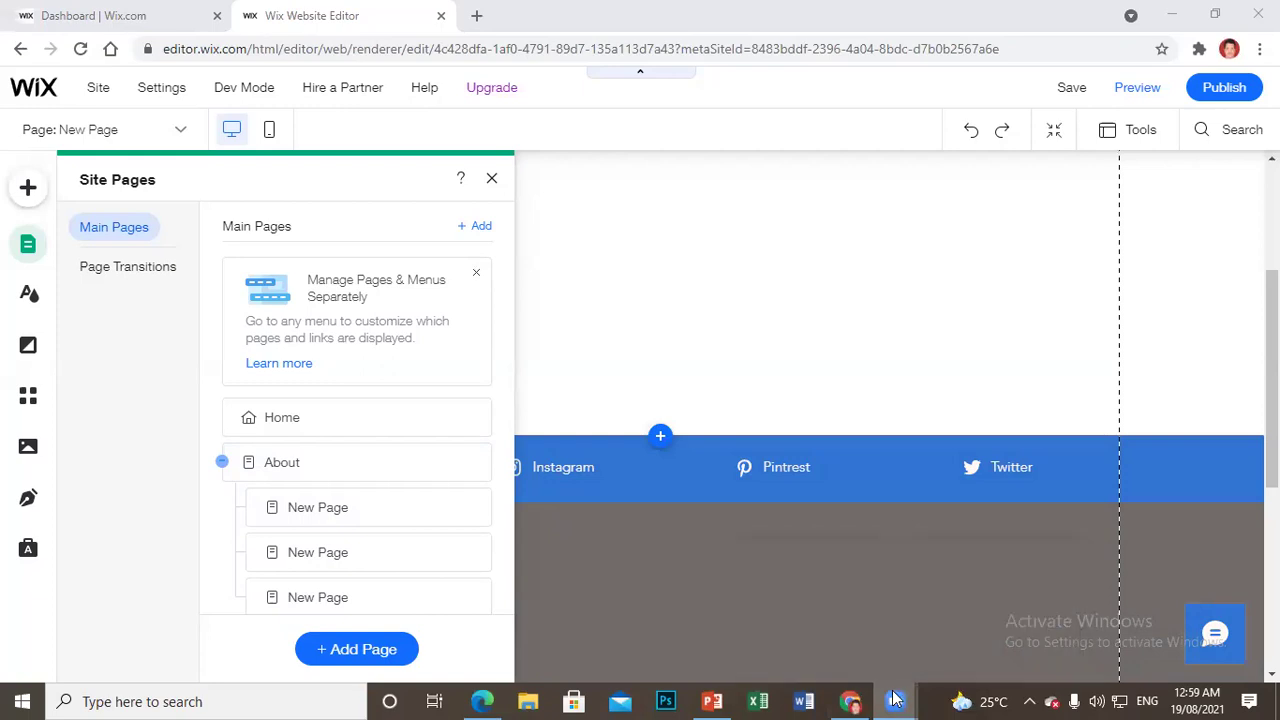
mouse_move(895, 698)
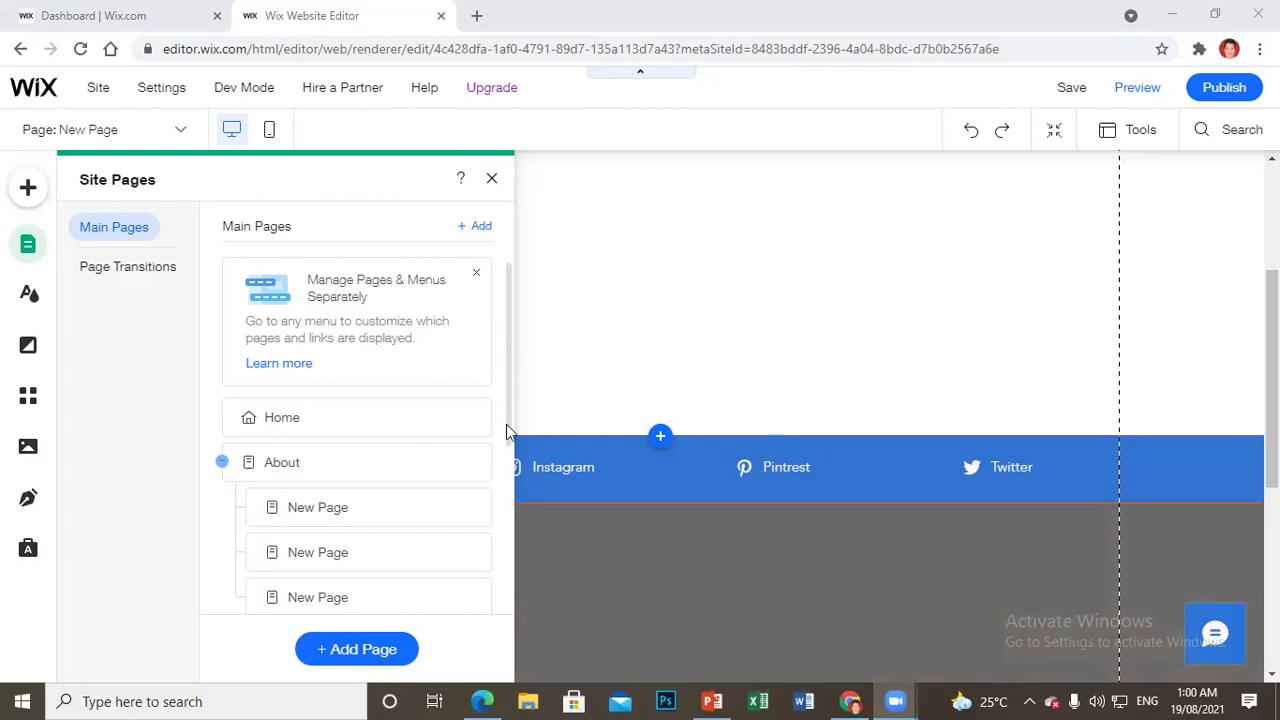
Step: Rename the first New Page under About to uniform and close the site's page list
scroll(337, 420, down, 2)
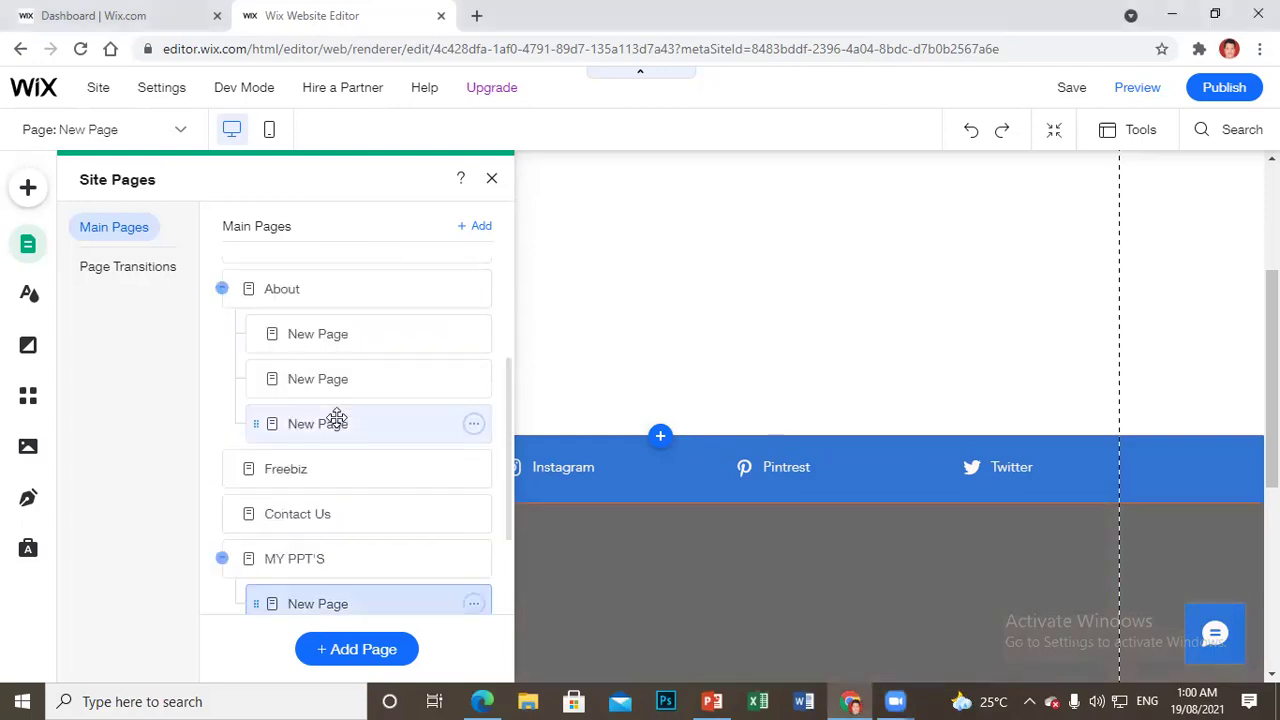
double_click(351, 334)
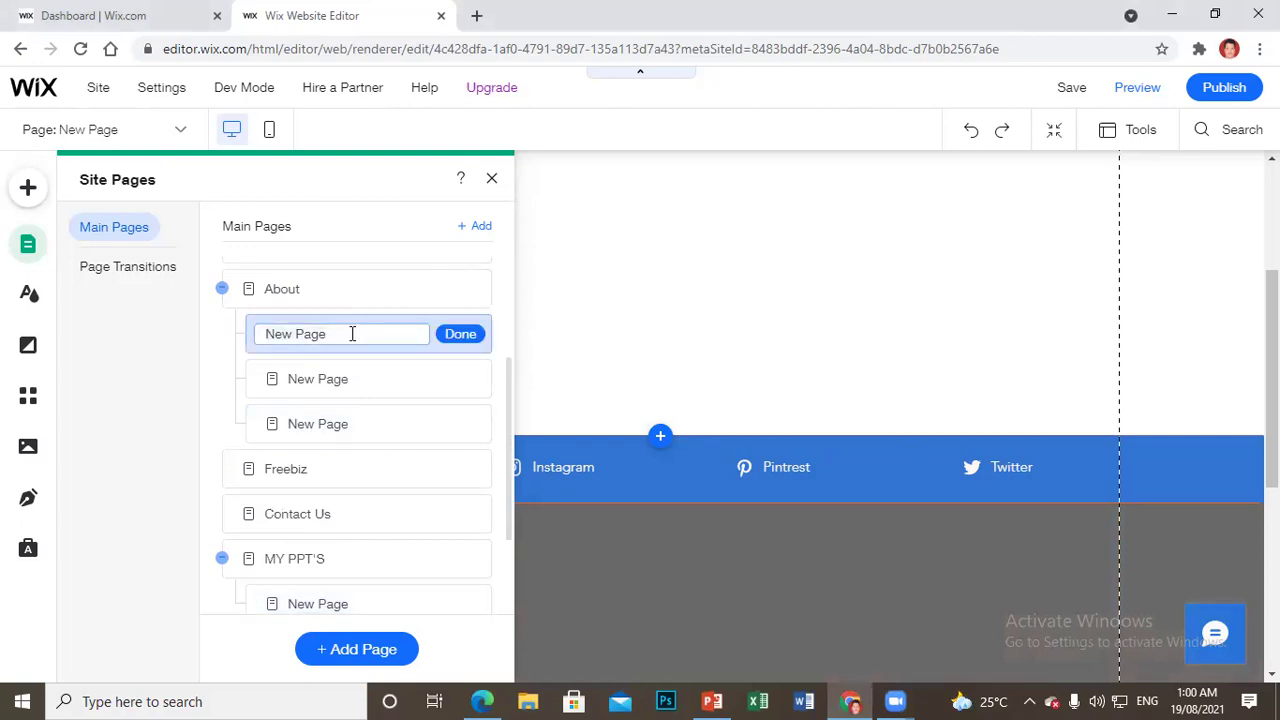
key(ctrl+a)
key(BackSpace)
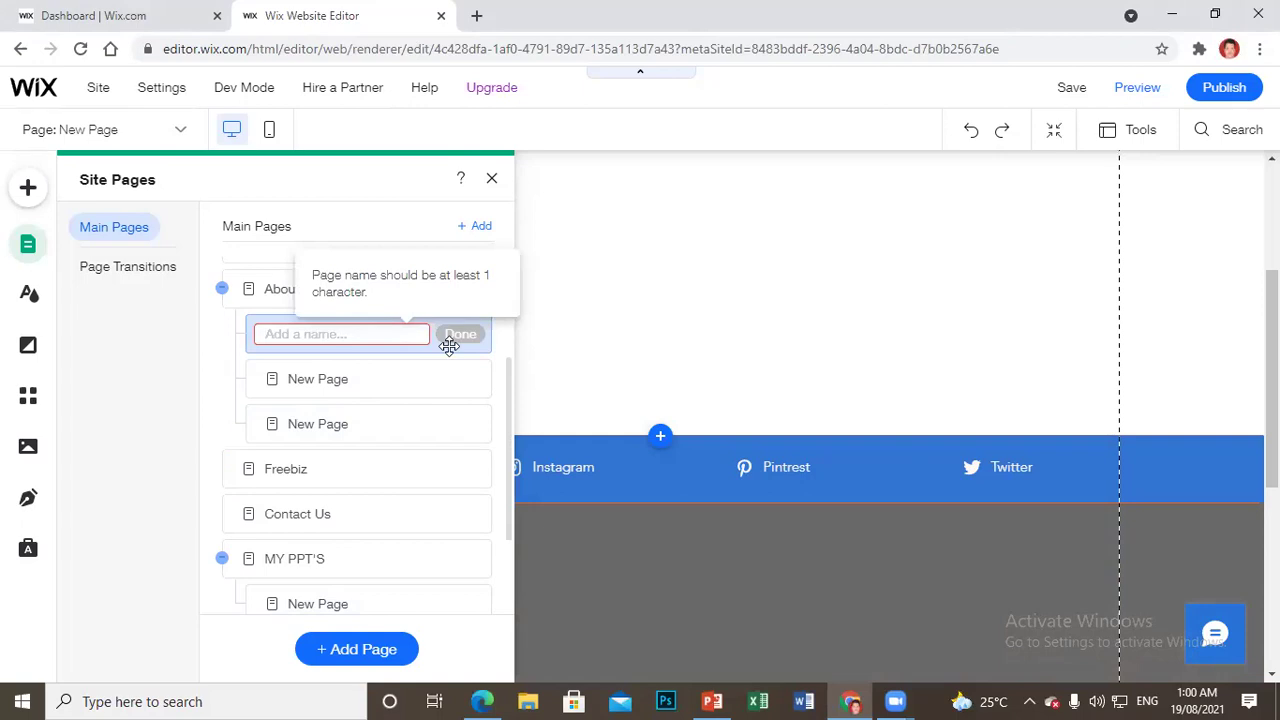
text(unifoem)
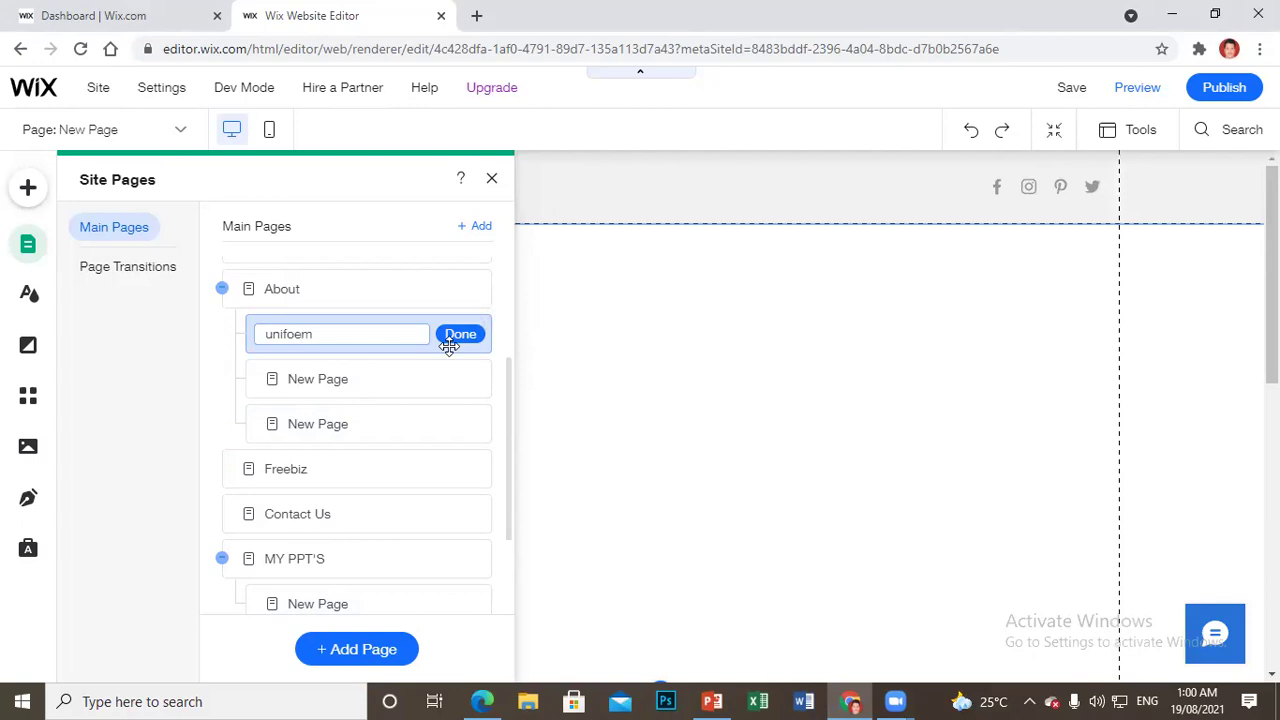
key(BackSpace)
key(BackSpace)
text(rm)
click(600, 386)
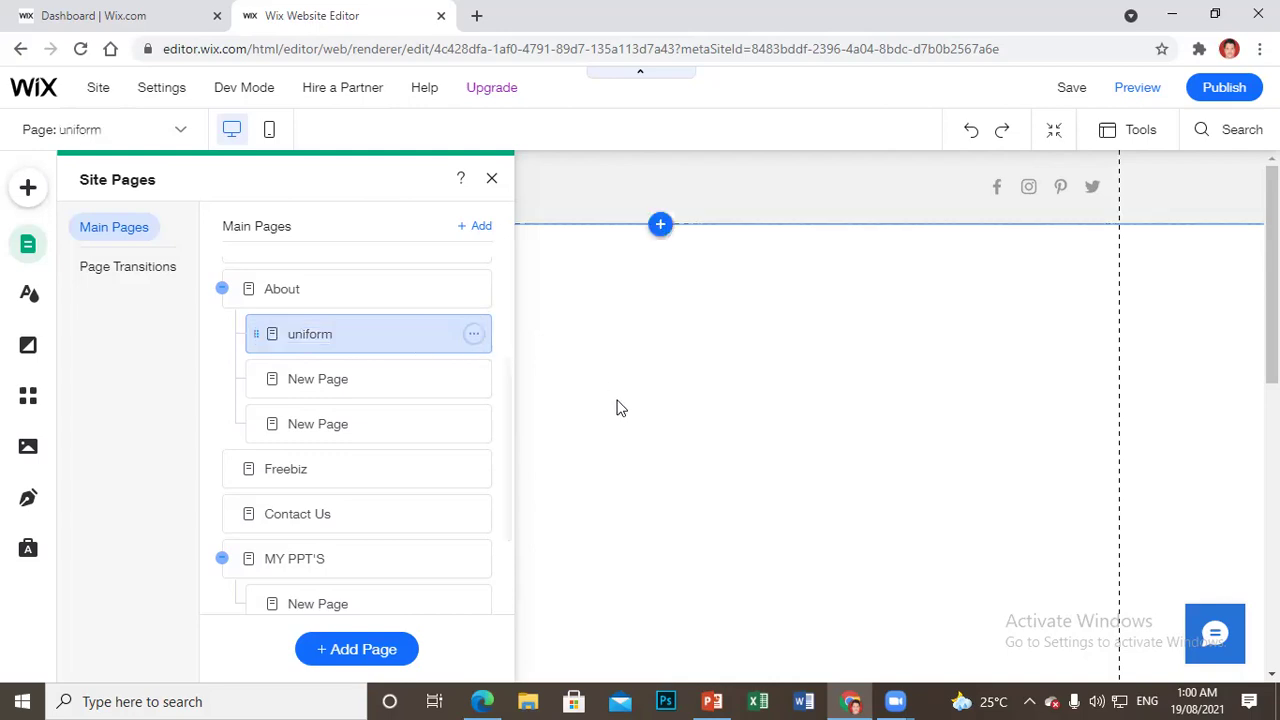
click(542, 334)
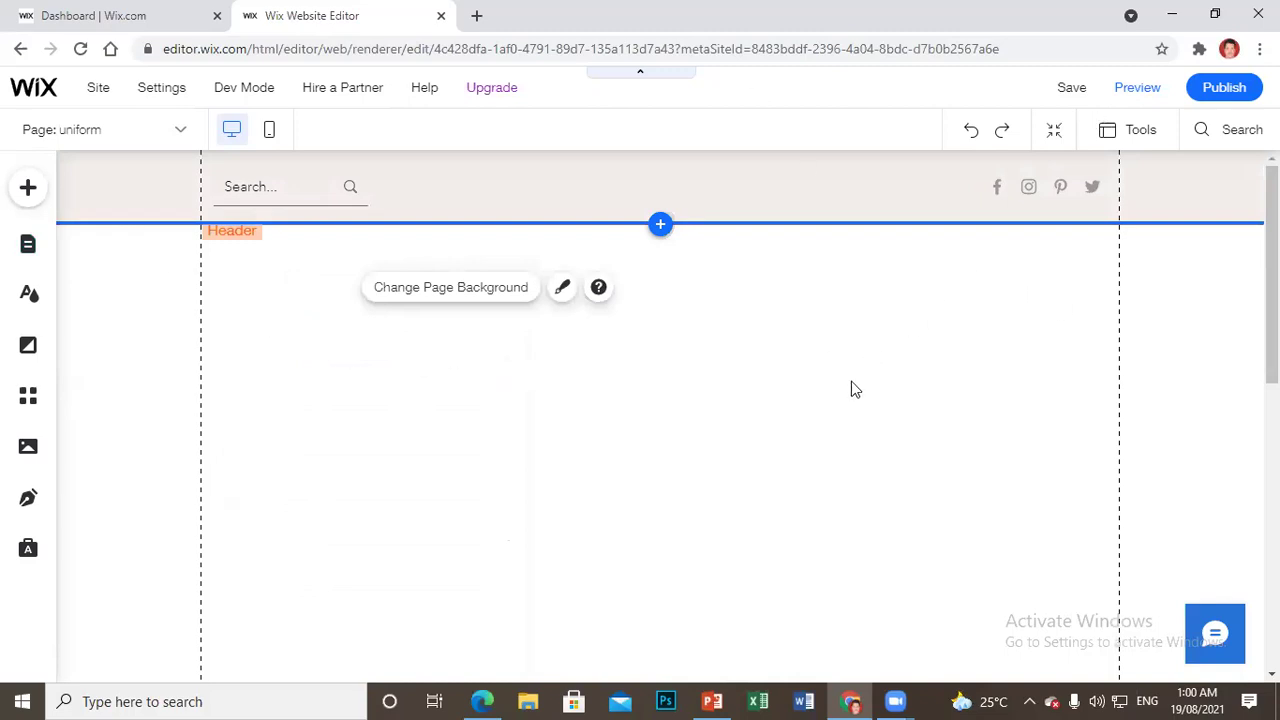
mouse_move(1208, 97)
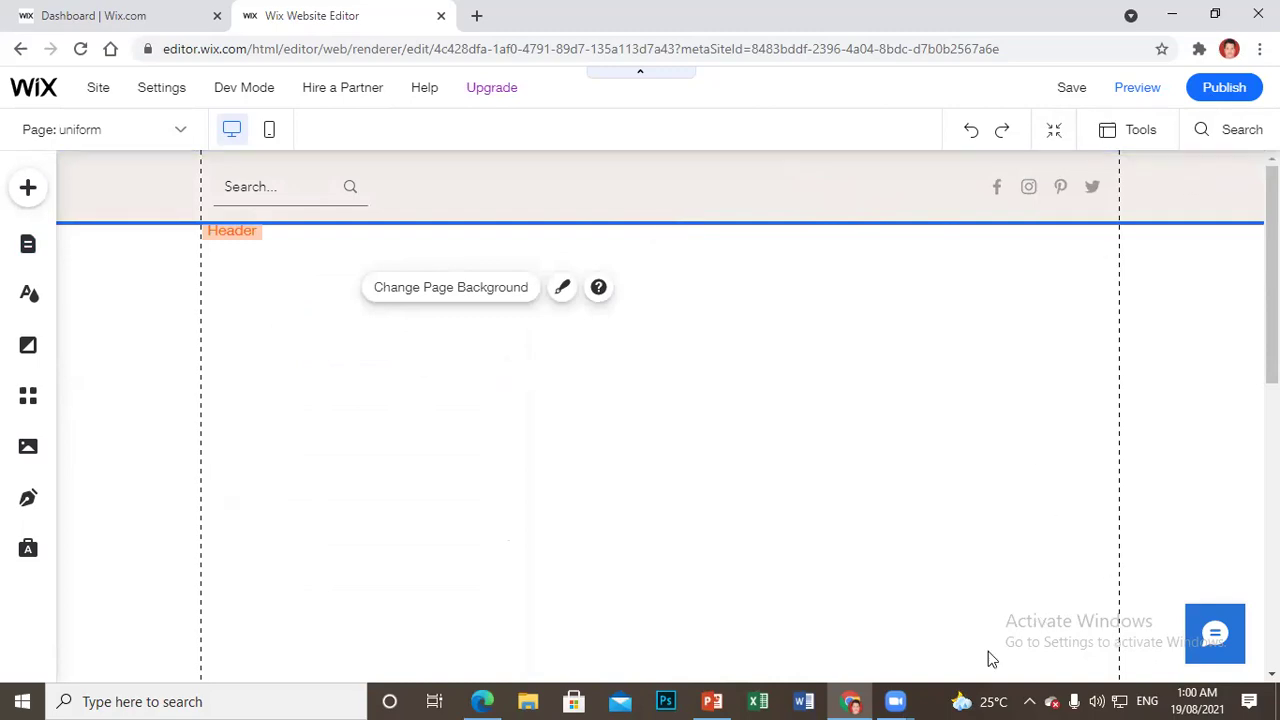
click(895, 701)
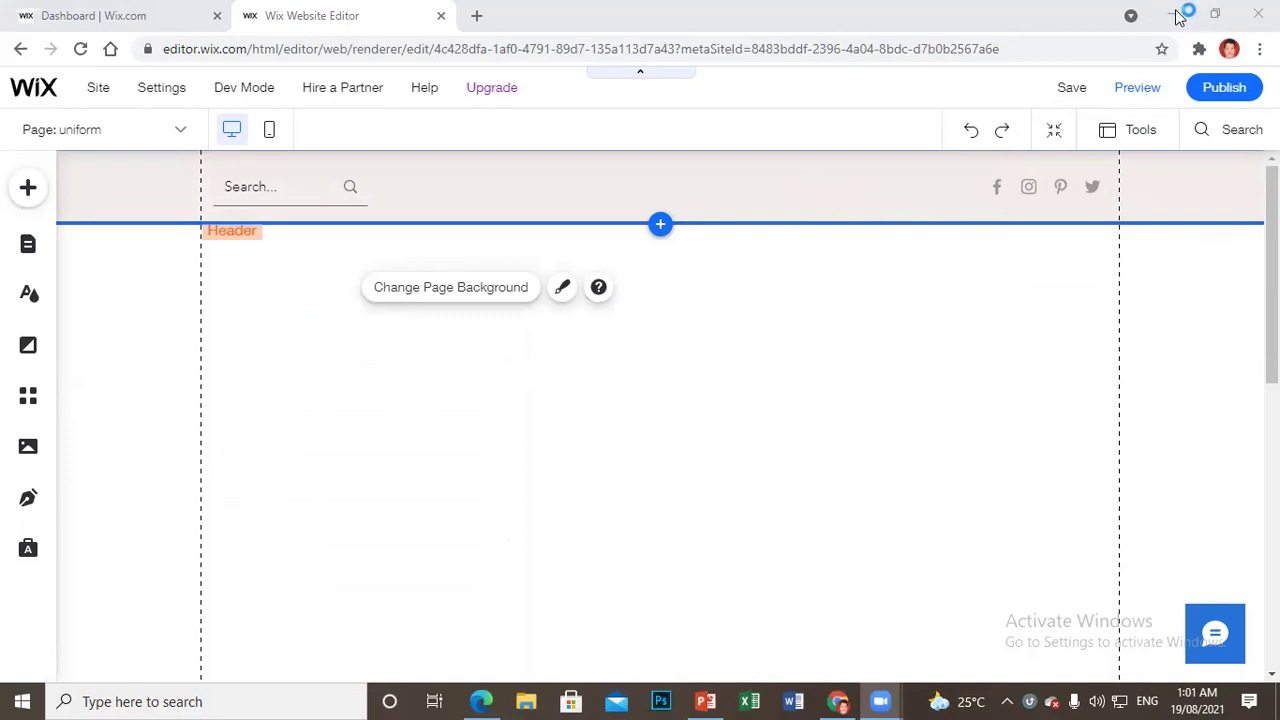
click(837, 701)
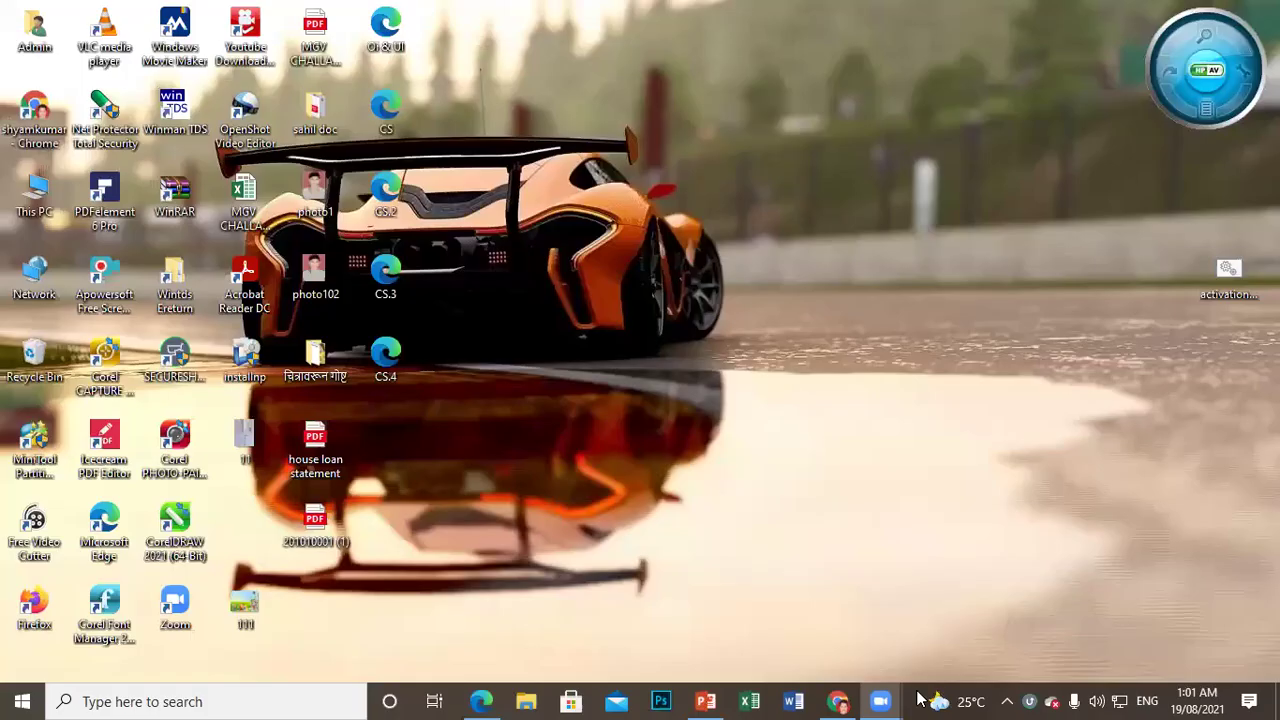
click(886, 701)
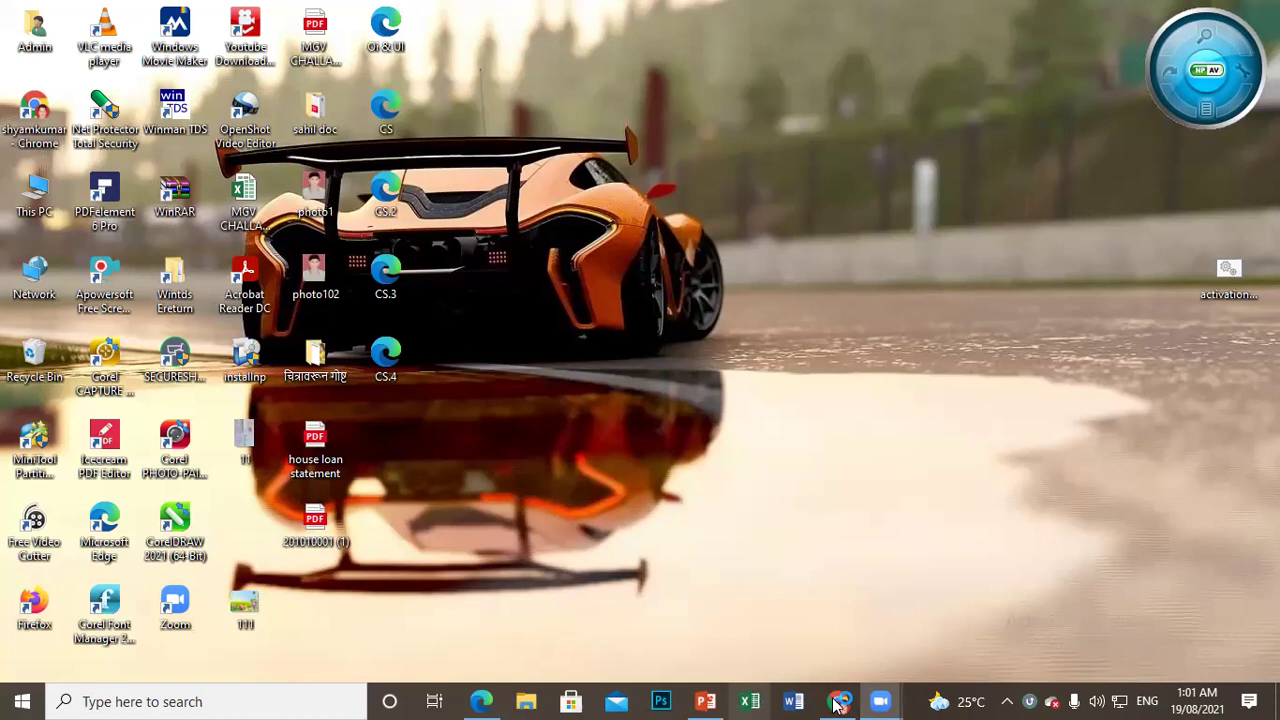
mouse_move(888, 701)
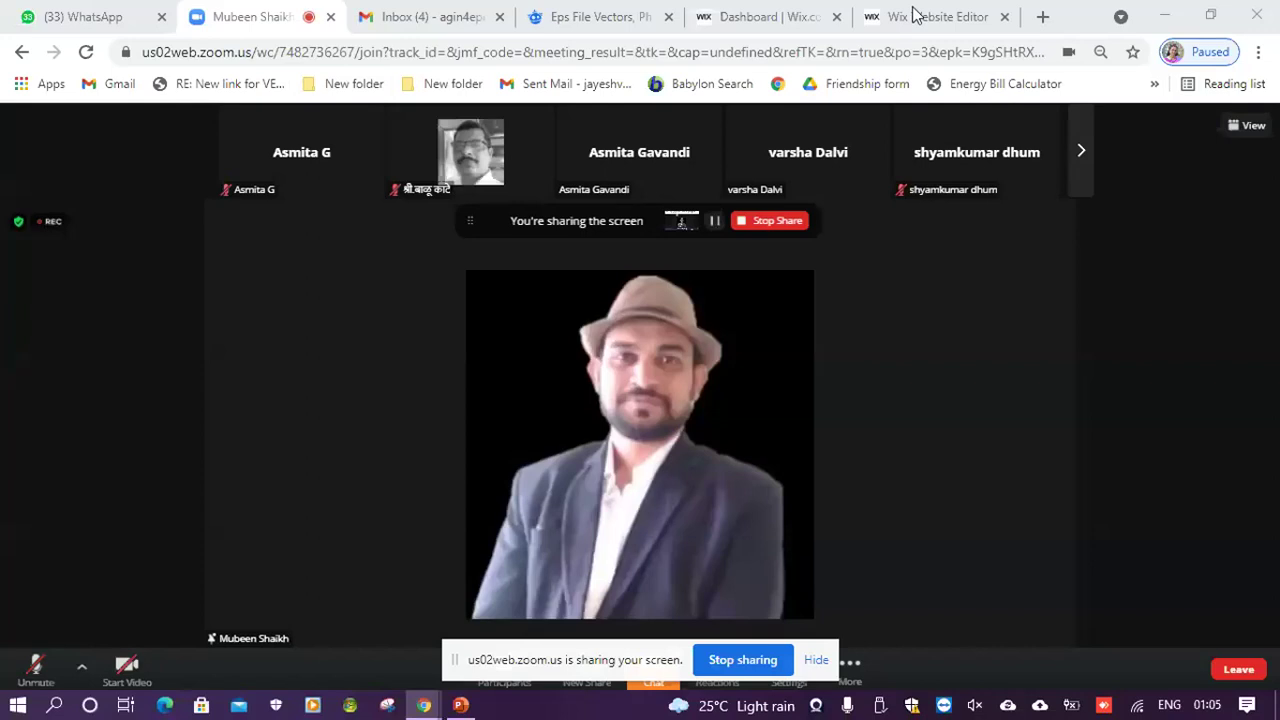
Step: Switch to the other site's Wix Website Editor and examine the Home page's menu, background image and the section below it
click(914, 16)
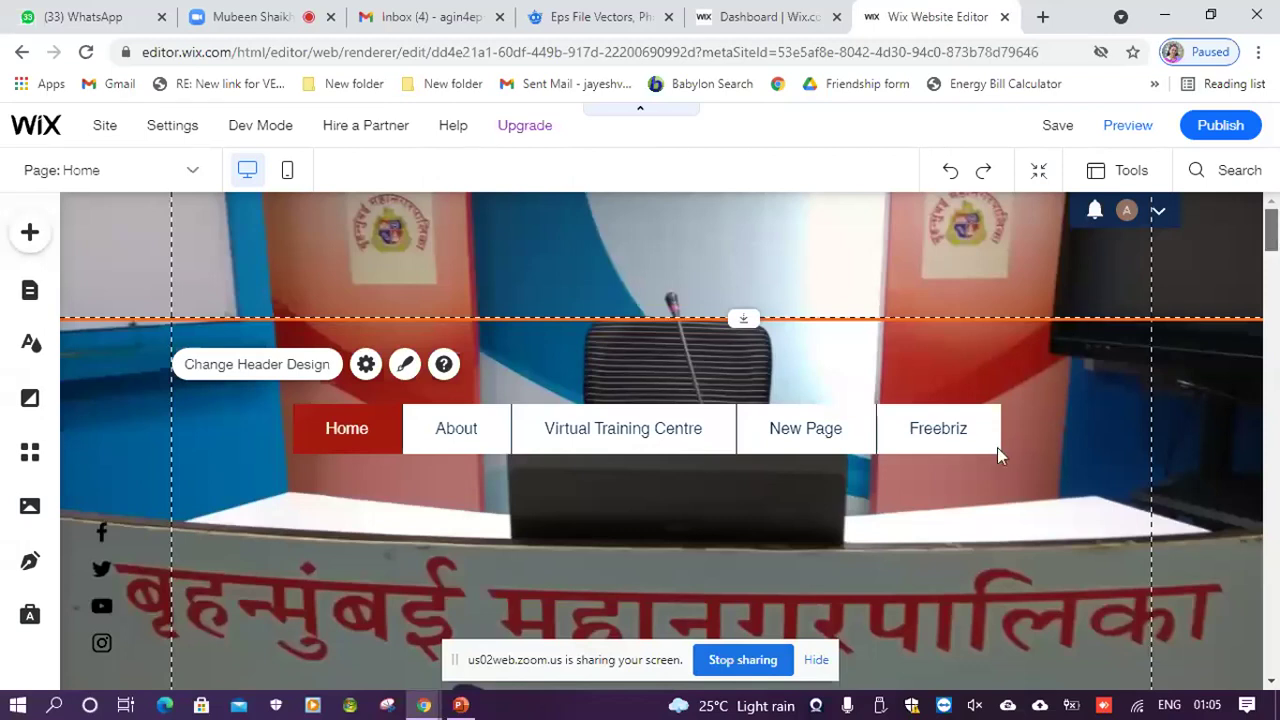
scroll(63, 571, down, 2)
scroll(63, 571, down, 1)
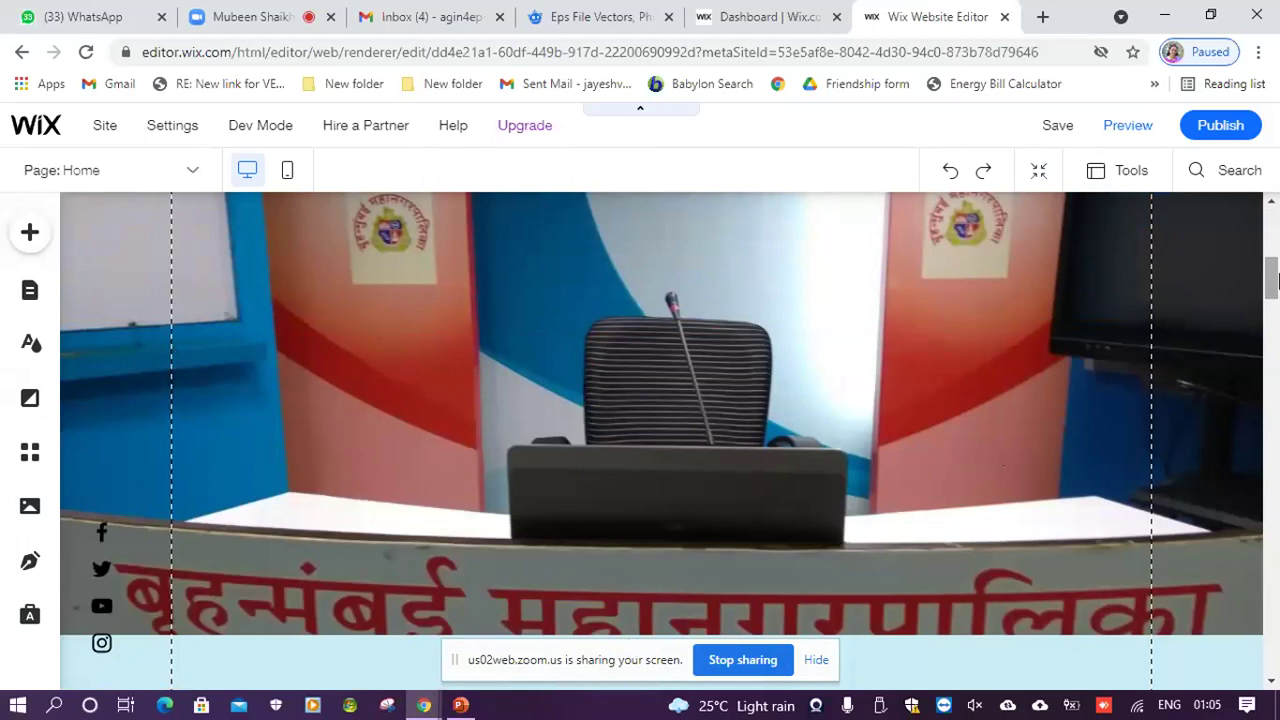
mouse_move(1273, 283)
mouse_down()
mouse_move(1273, 313)
mouse_move(1273, 289)
mouse_up()
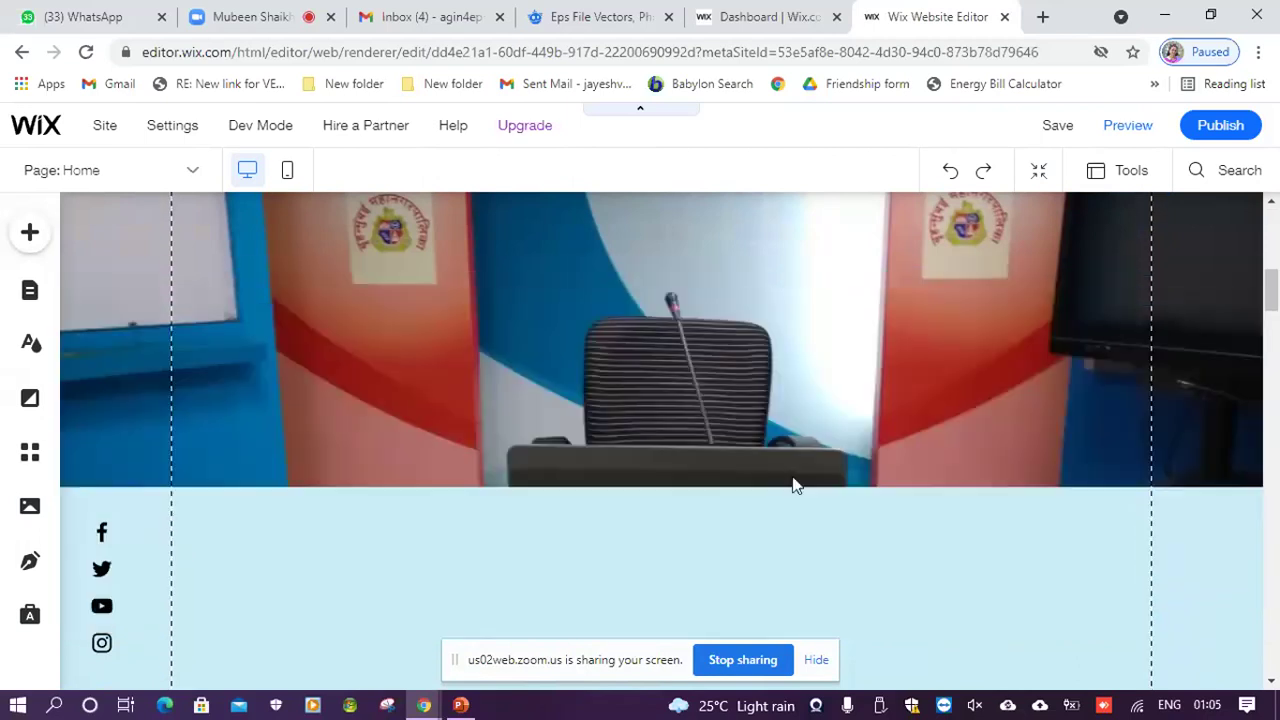
scroll(792, 485, up, 1)
scroll(792, 485, down, 2)
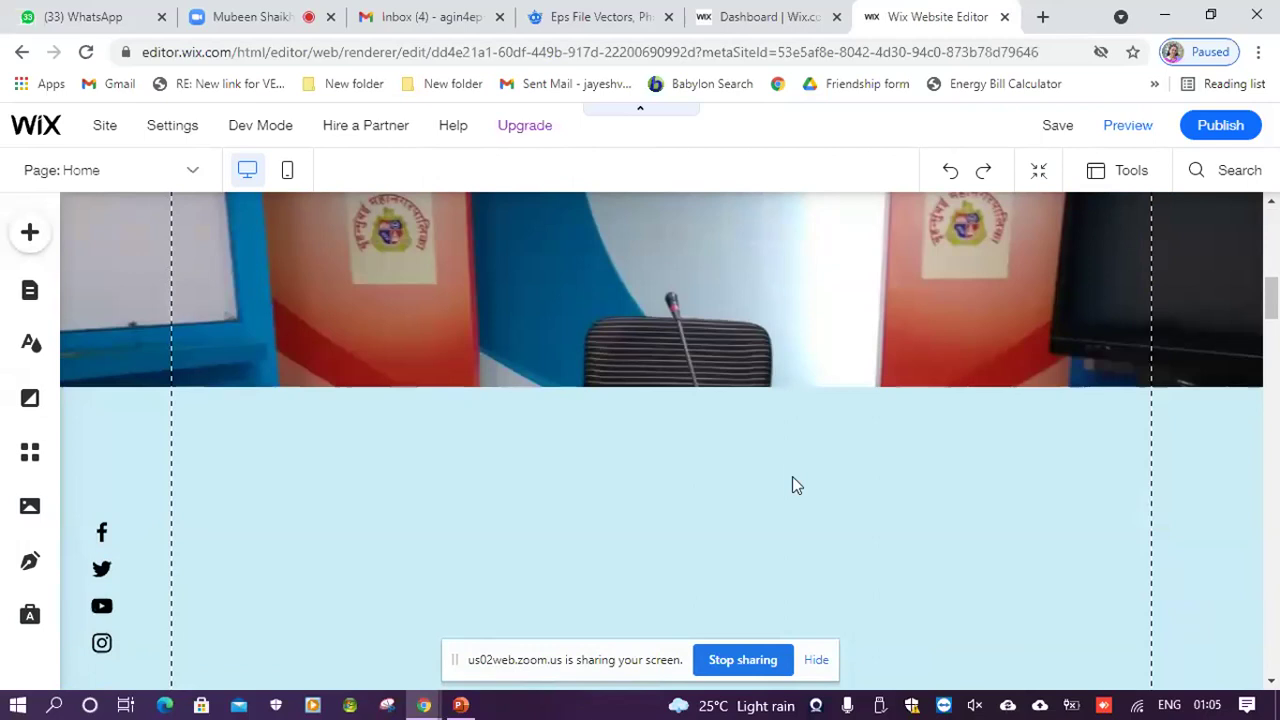
scroll(792, 485, up, 3)
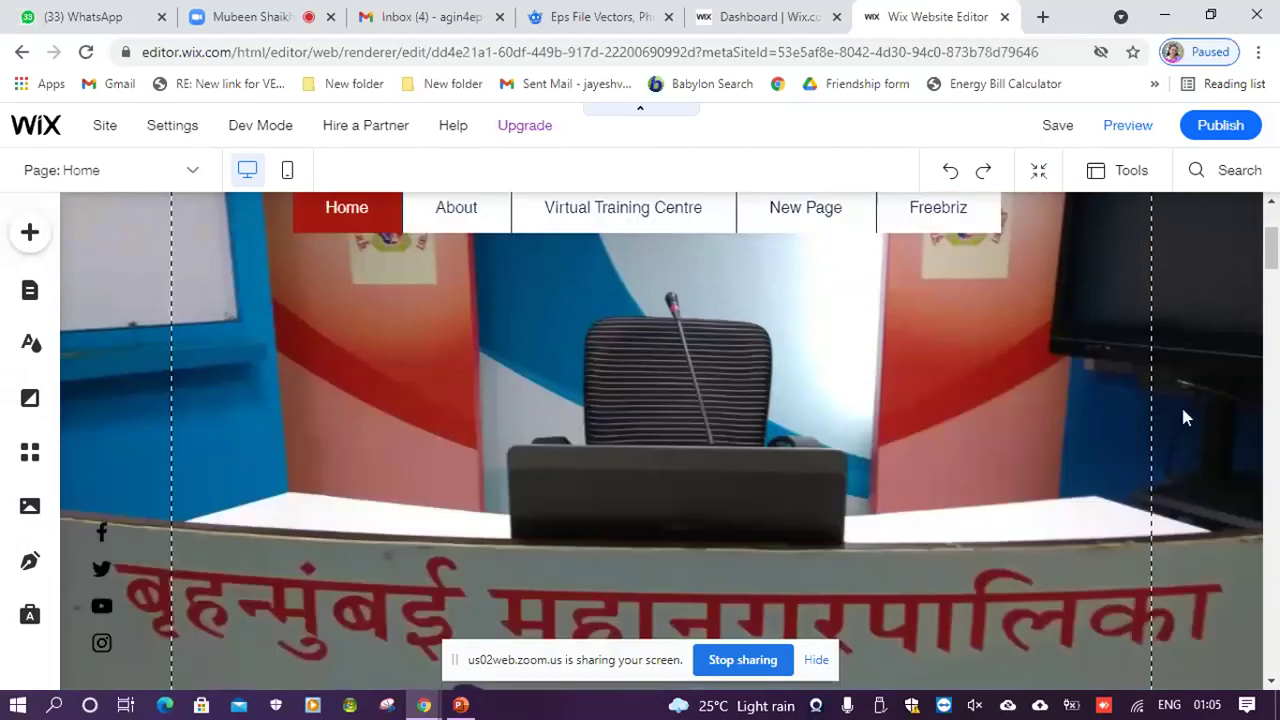
Step: Shorten the Home page's header by raising its lower edge so that the page content and navigation menu move up
drag(1273, 250, 1262, 226)
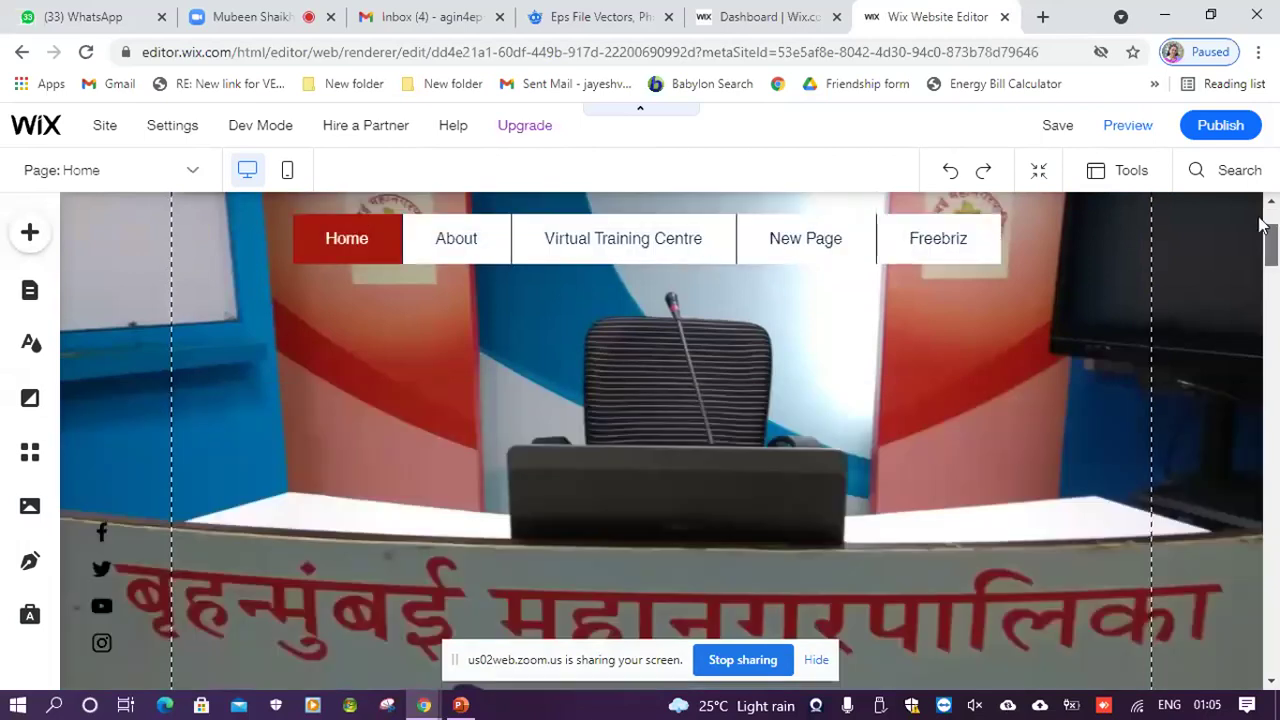
scroll(1262, 226, up, 2)
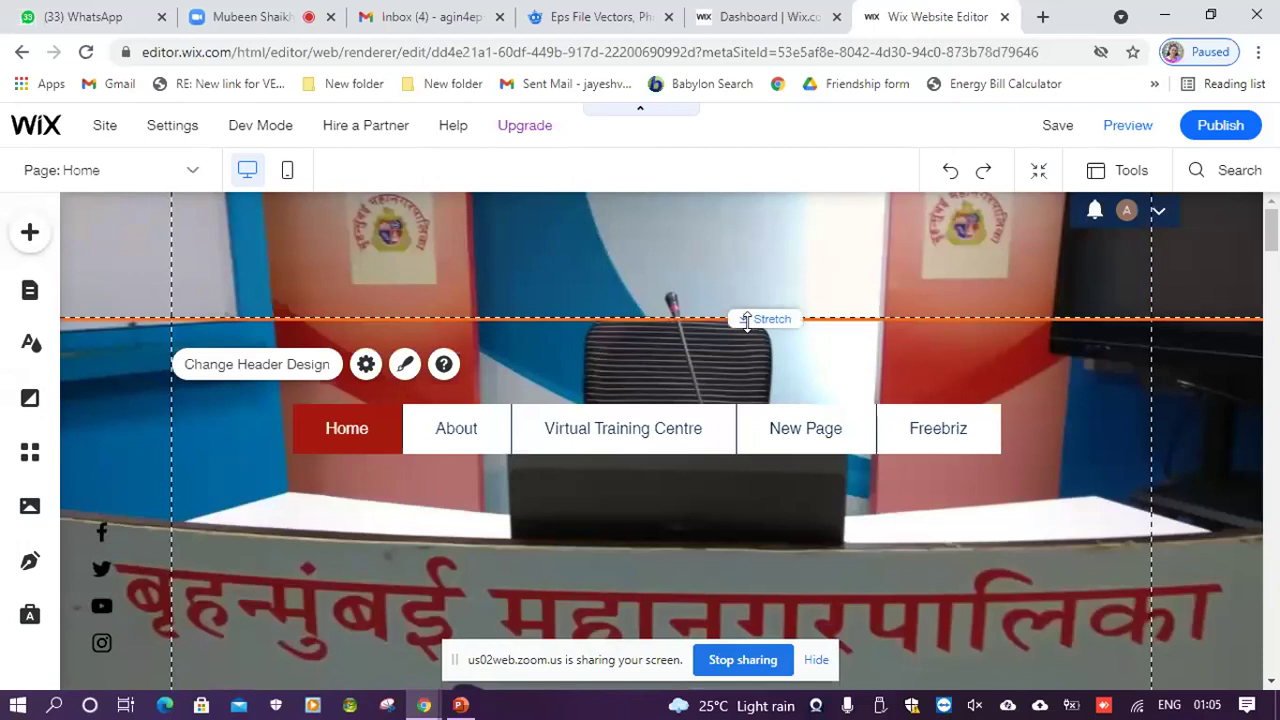
drag(746, 320, 766, 238)
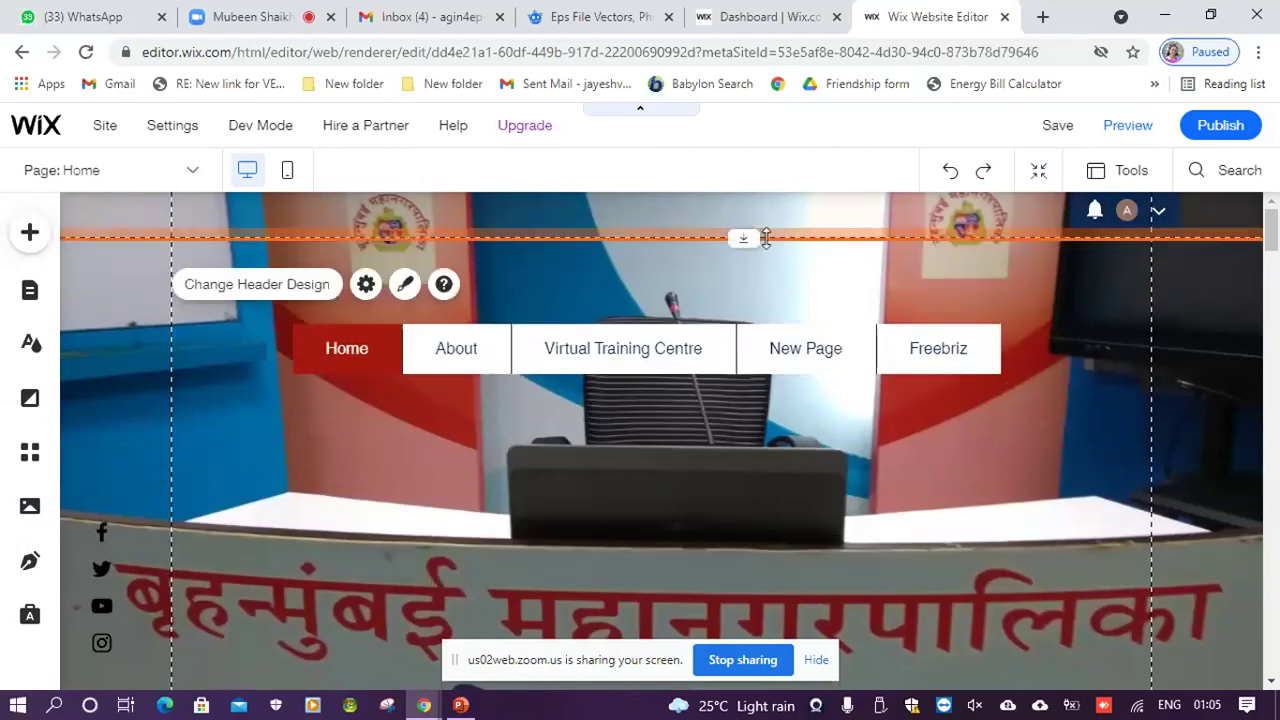
scroll(716, 371, down, 3)
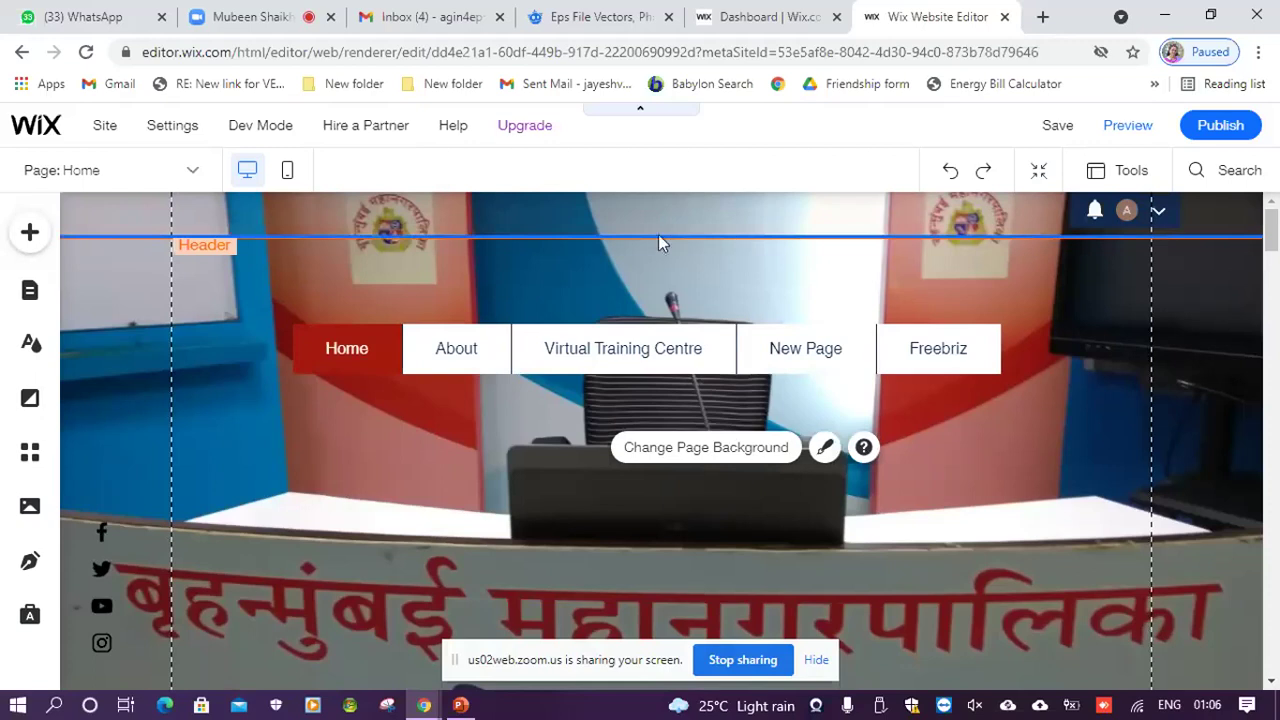
Step: Extend the Home page's header by lowering its bottom edge so the navigation menu moves down, and select the horizontal menu
click(654, 296)
drag(654, 296, 655, 306)
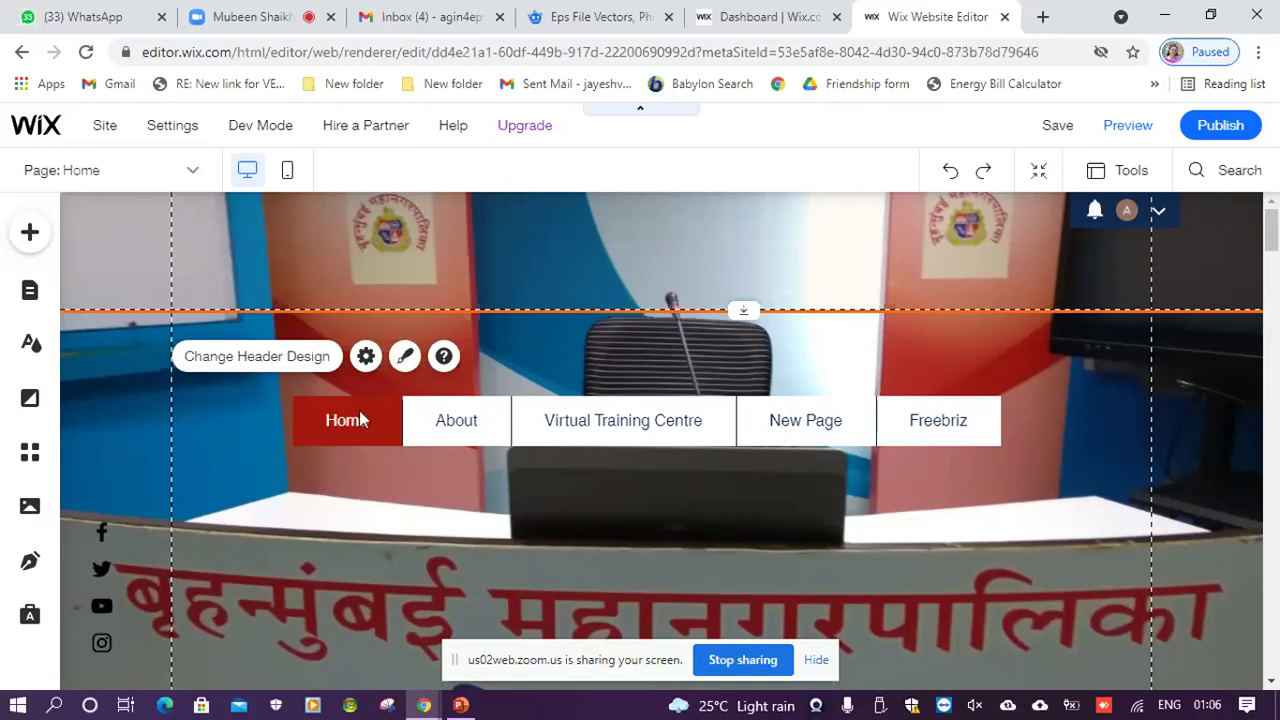
click(469, 416)
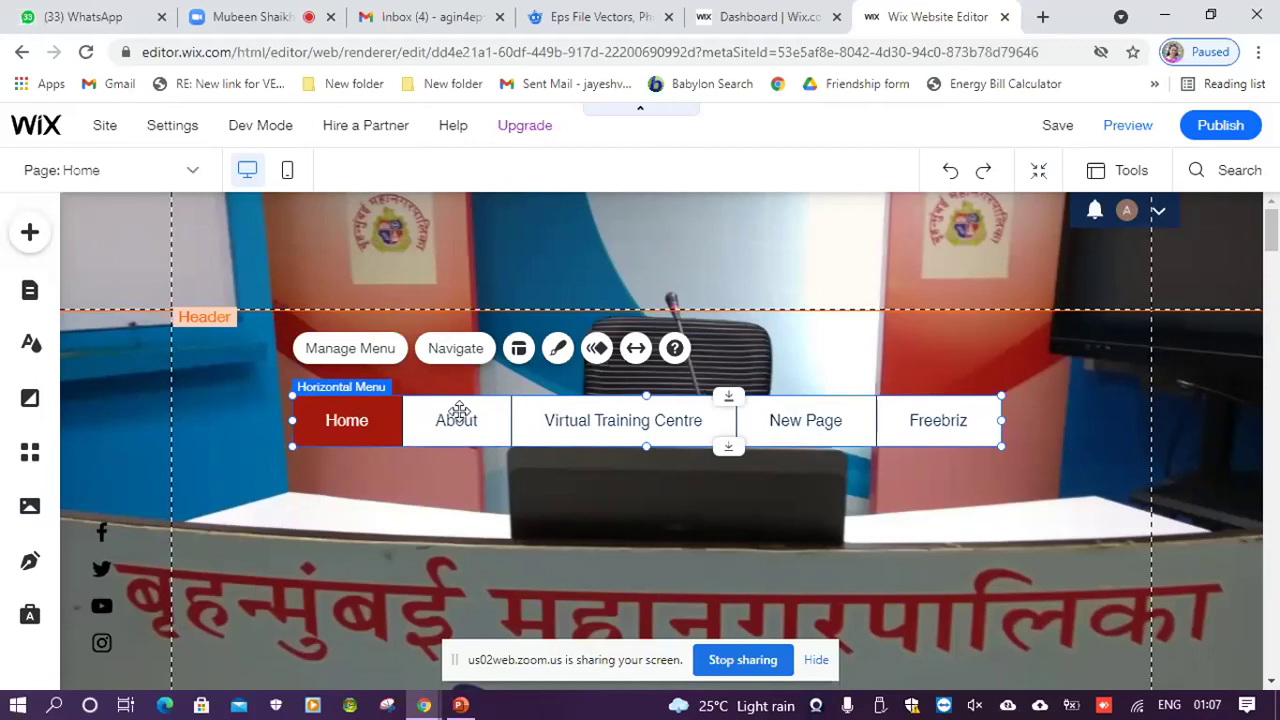
Step: Open the site's page list and make New Page a subpage of Virtual Training Centre
click(28, 300)
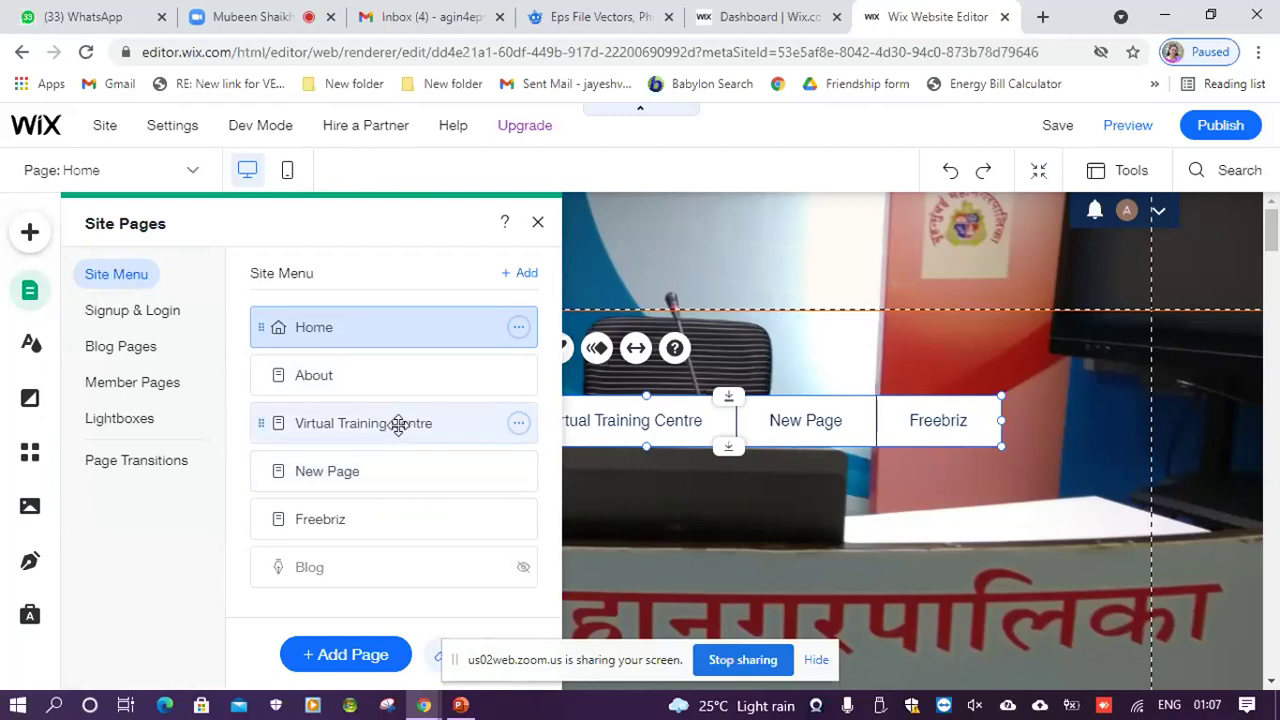
double_click(362, 472)
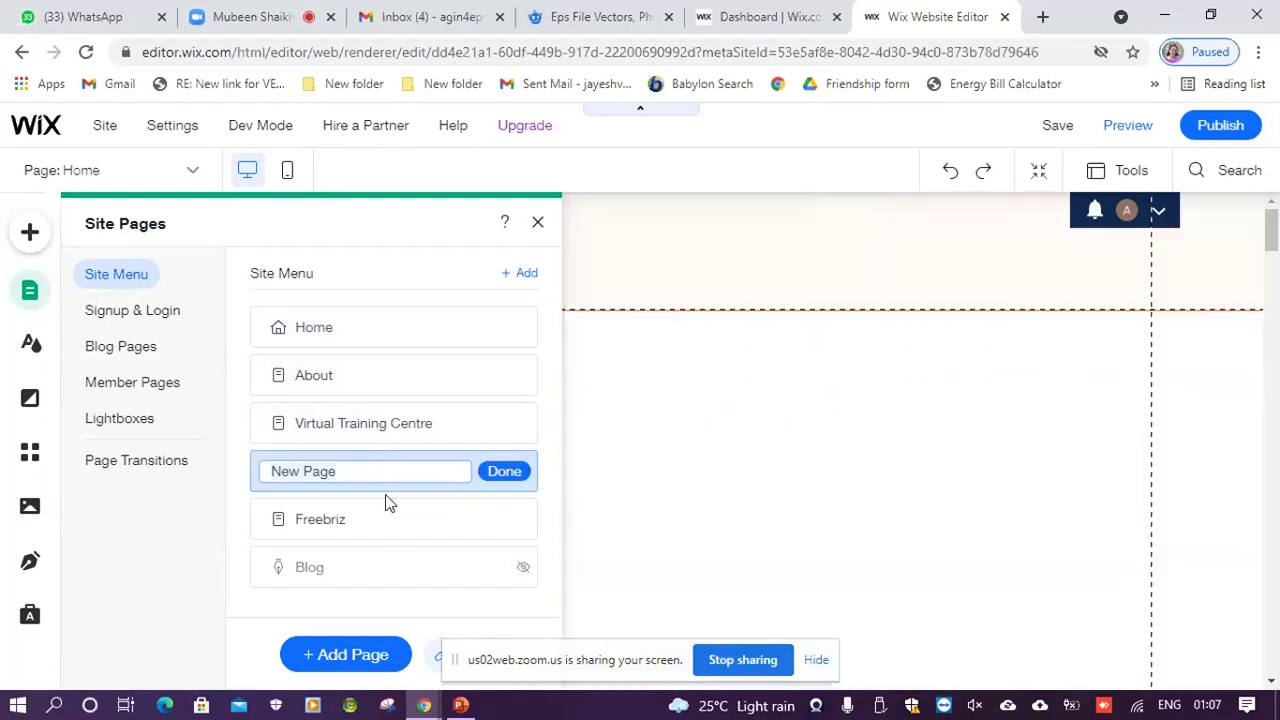
key(Return)
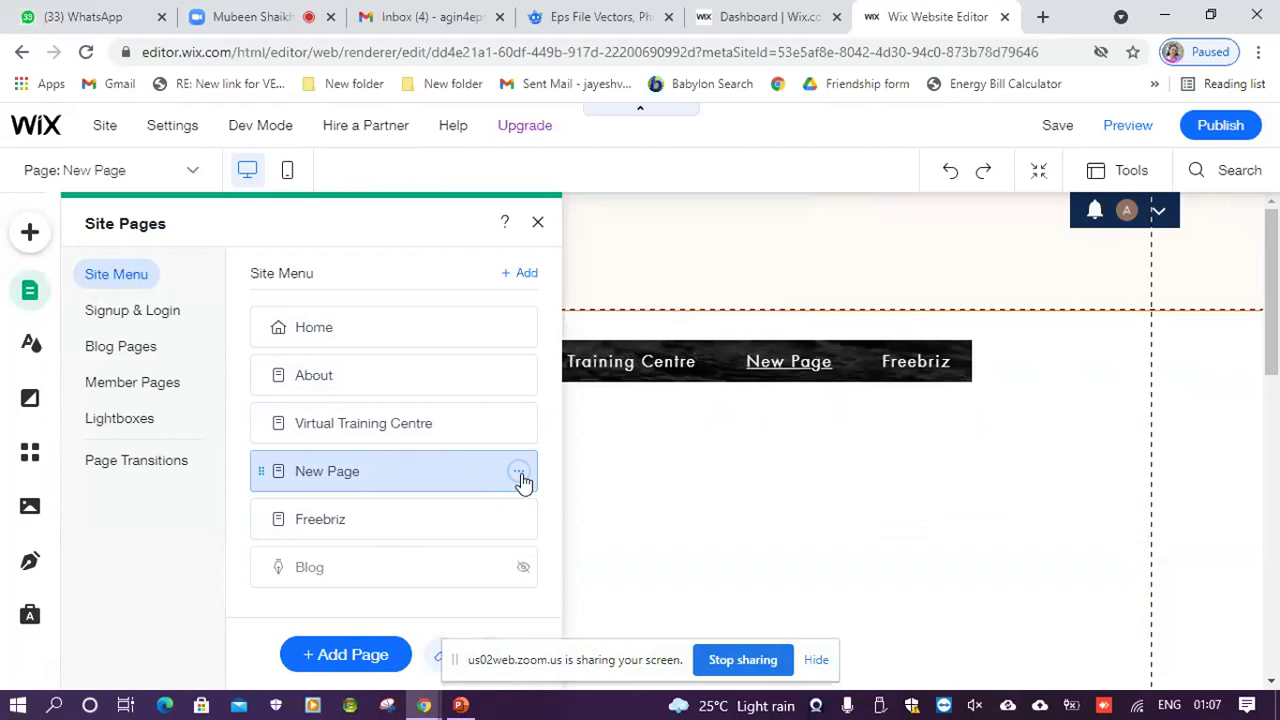
click(519, 471)
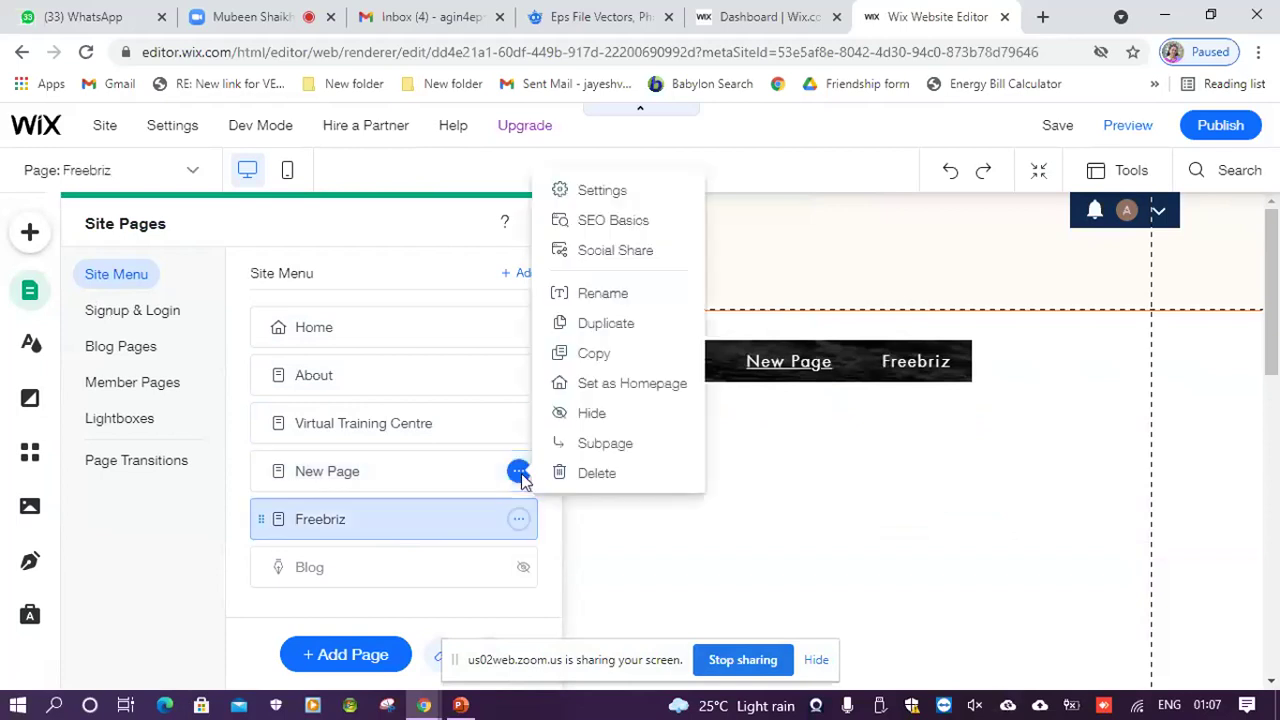
click(590, 443)
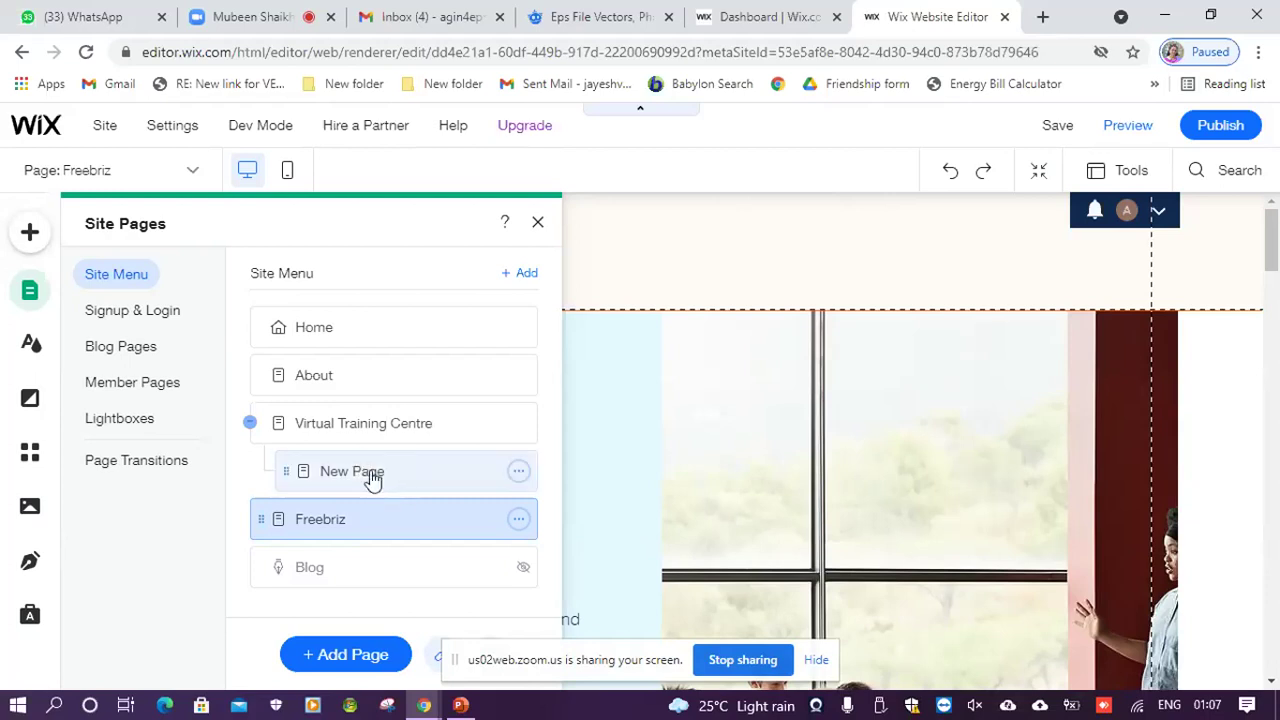
Step: Rename the New Page subpage under Virtual Training Centre to Our Trainer
double_click(372, 471)
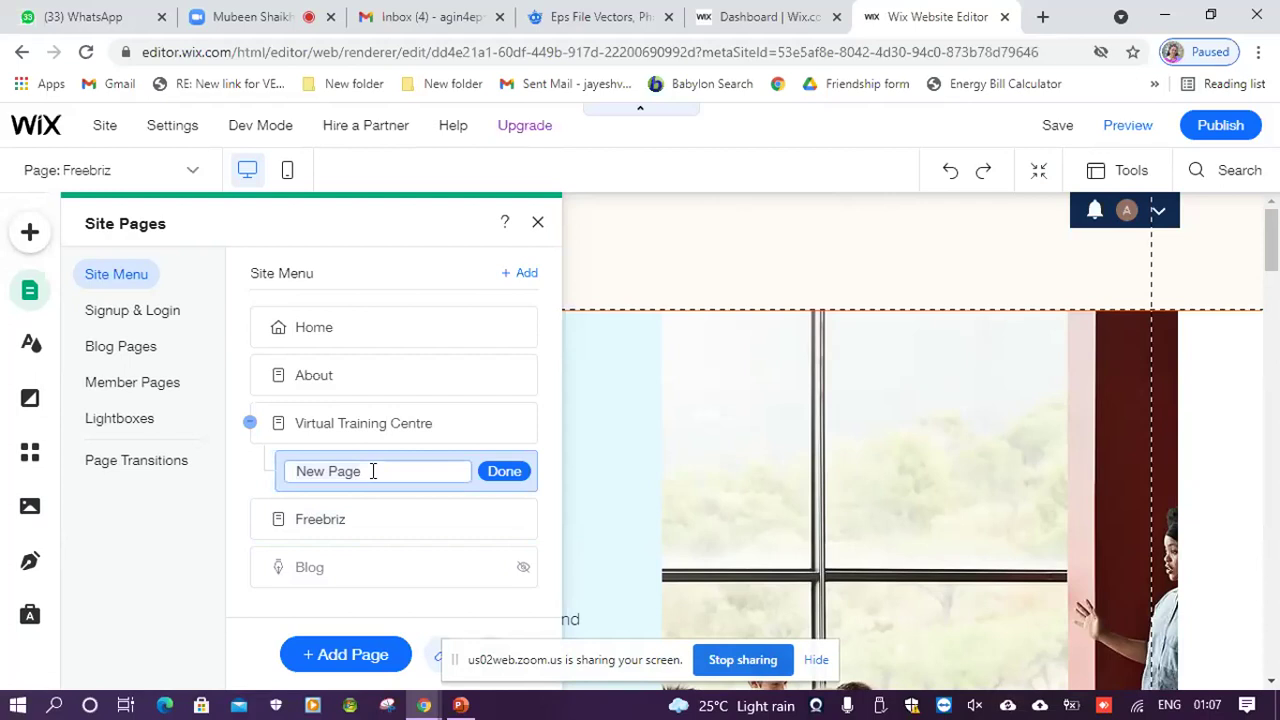
key(BackSpace)
text(OUr)
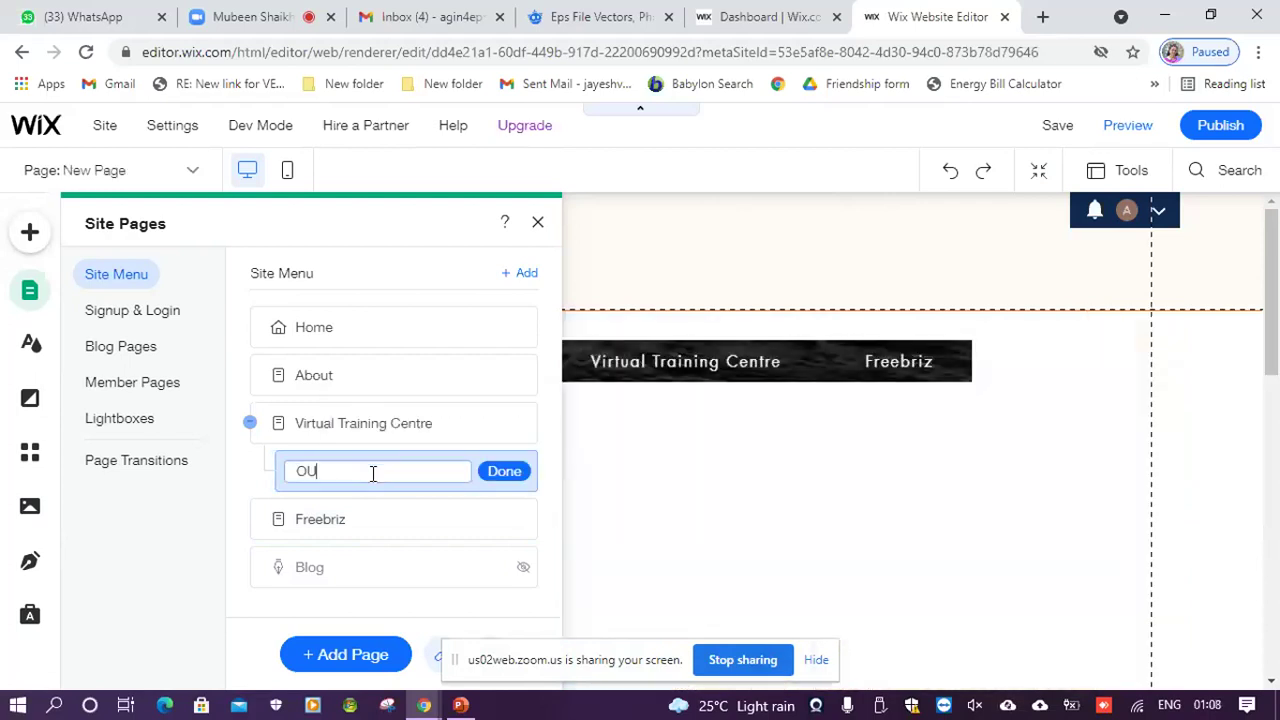
key(BackSpace)
key(BackSpace)
key(BackSpace)
text(Our Trainer)
click(503, 470)
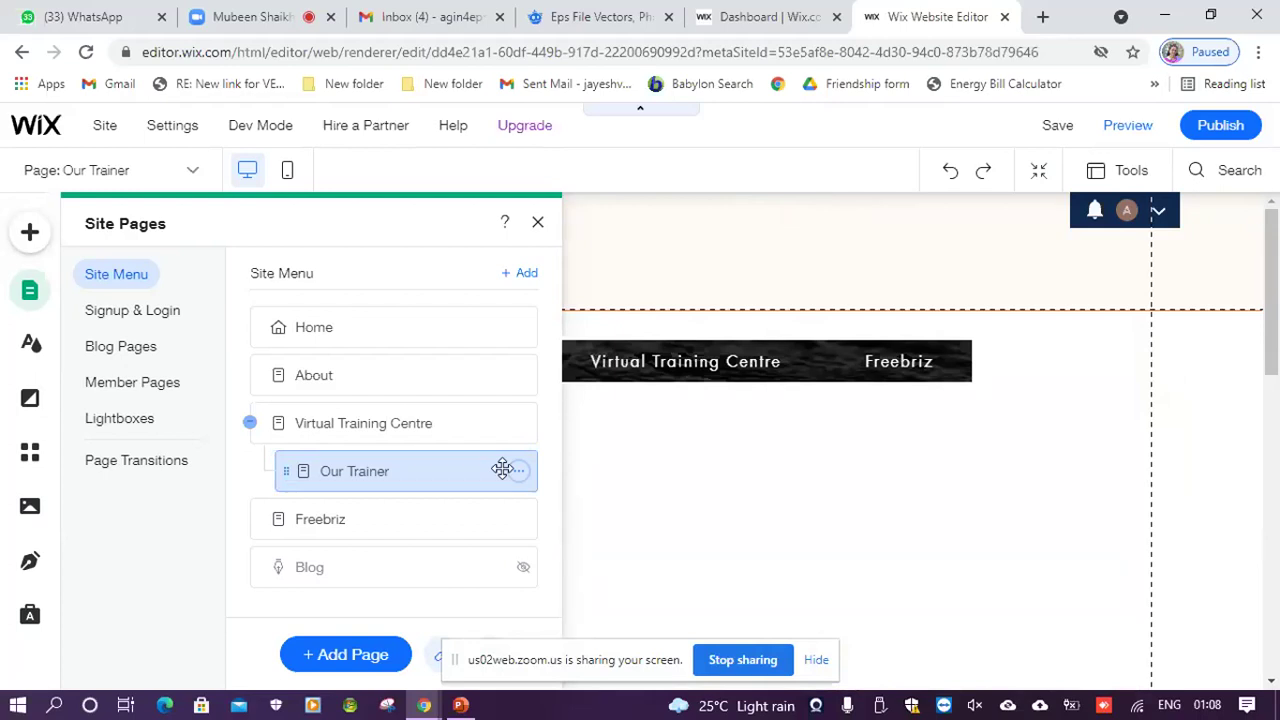
Step: Close the page list to save the site's changes without publishing, and stop sharing the screen
click(773, 238)
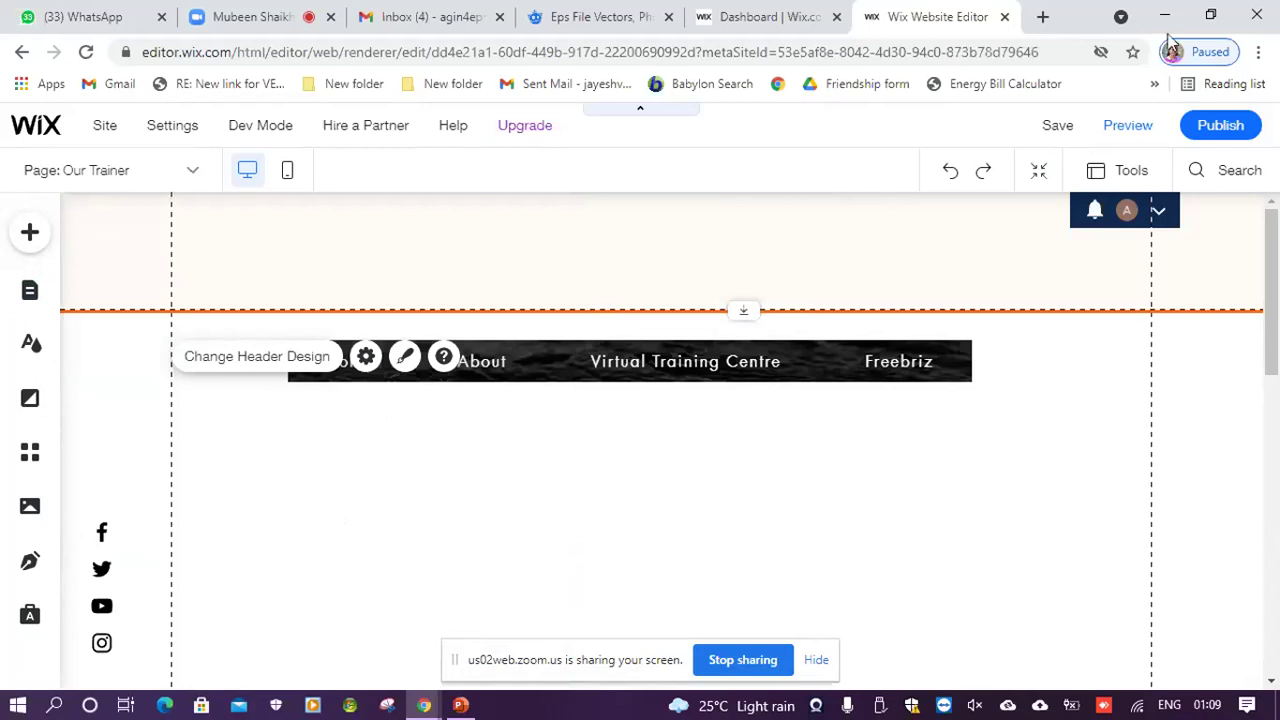
click(1060, 130)
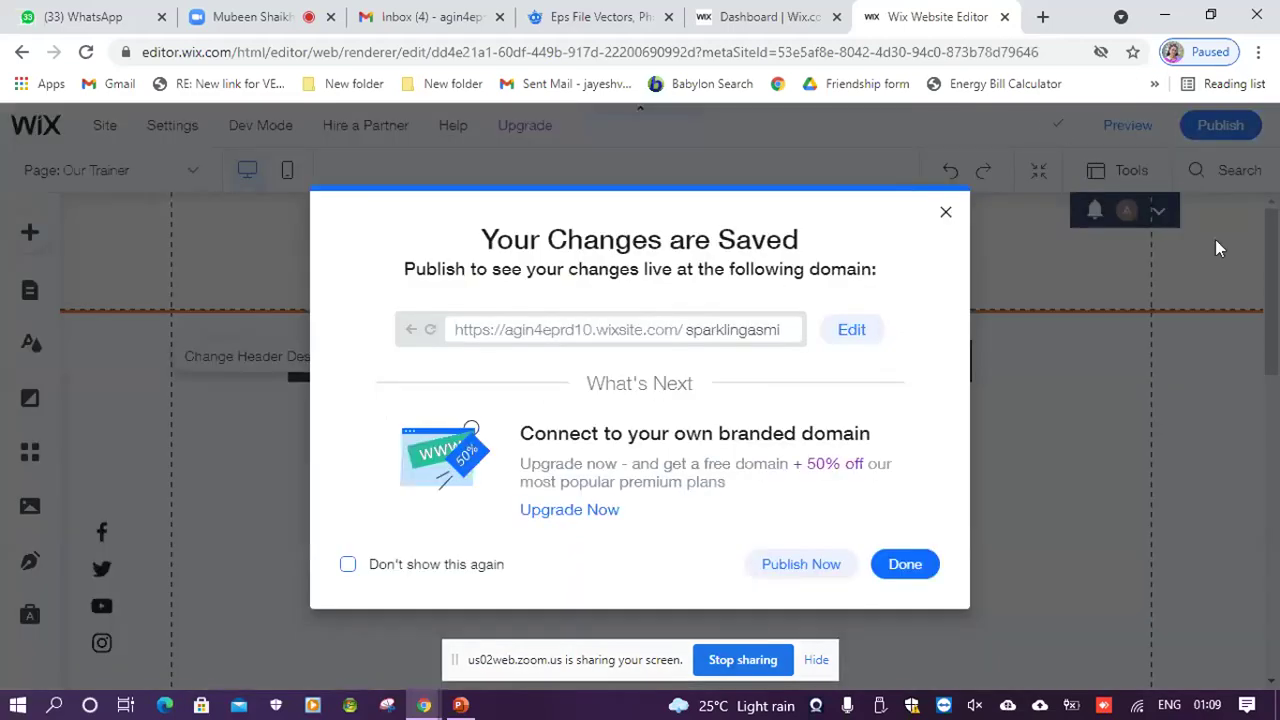
click(905, 566)
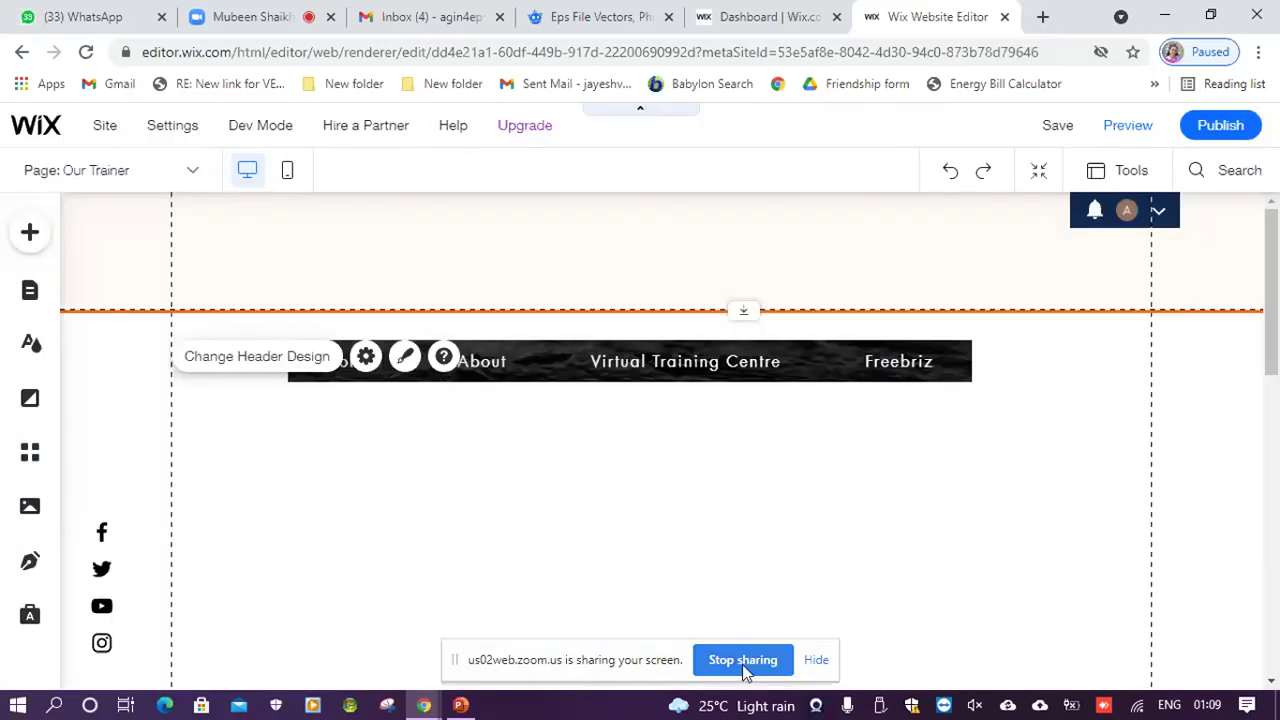
click(742, 660)
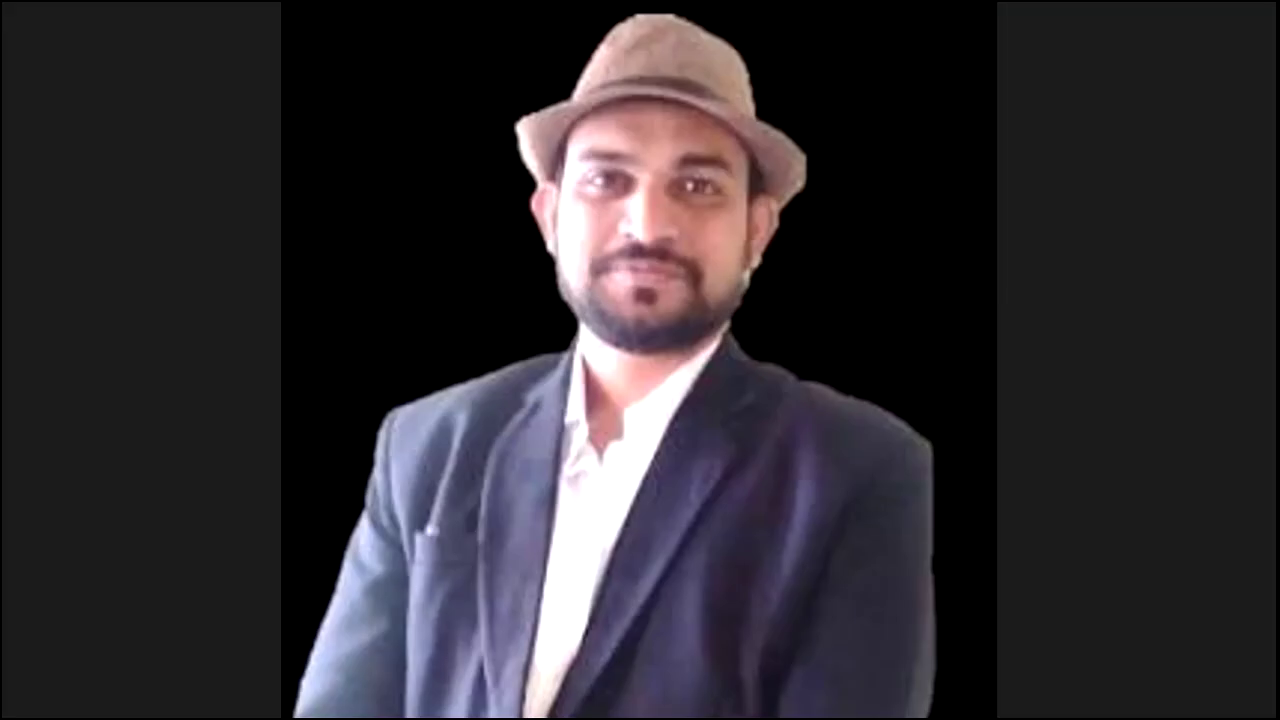